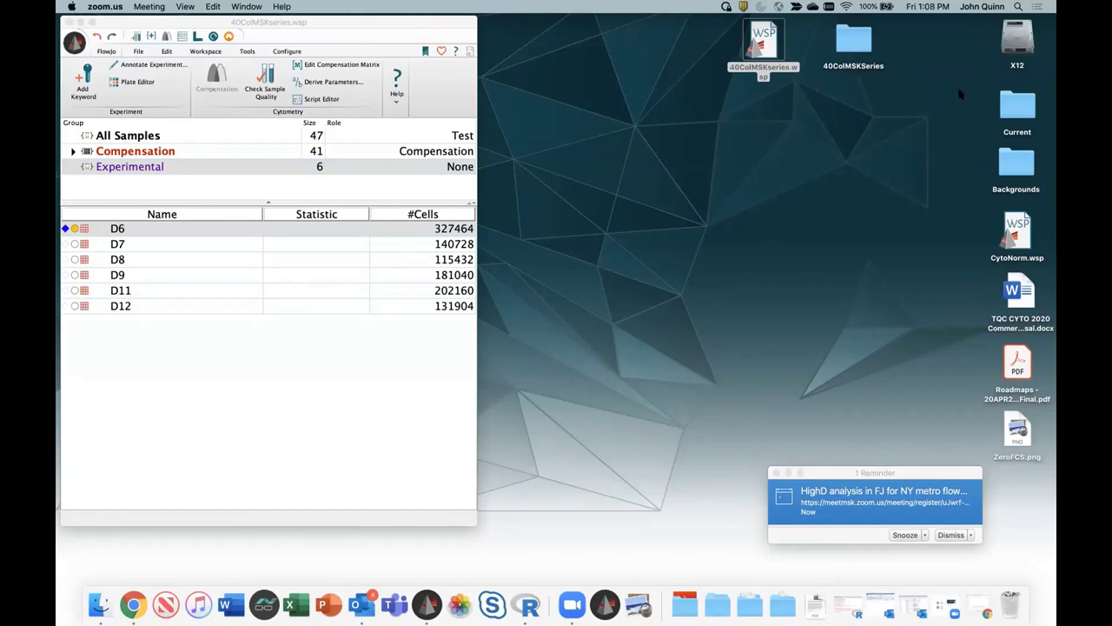
# - Dismiss the Zoom meeting reminder and bring the 40ColMSKSeries workspace window to the front
pyautogui.click(776, 472)
pyautogui.click(291, 417)
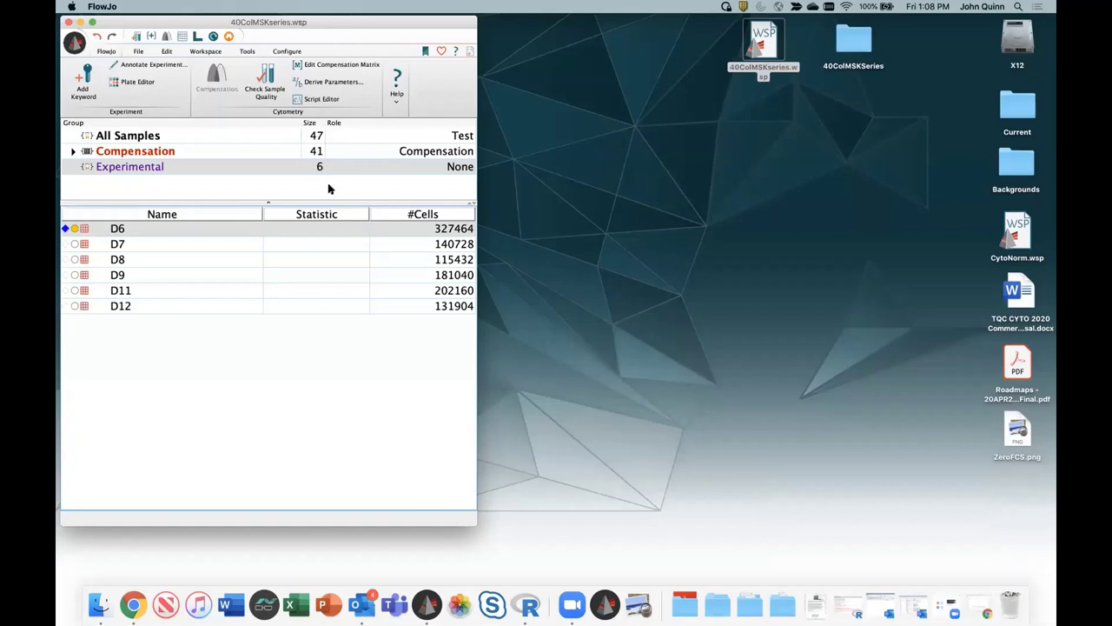
# - Launch the FlowJo Exchange plugin website from the Workspace tab's Plugins menu
pyautogui.click(208, 54)
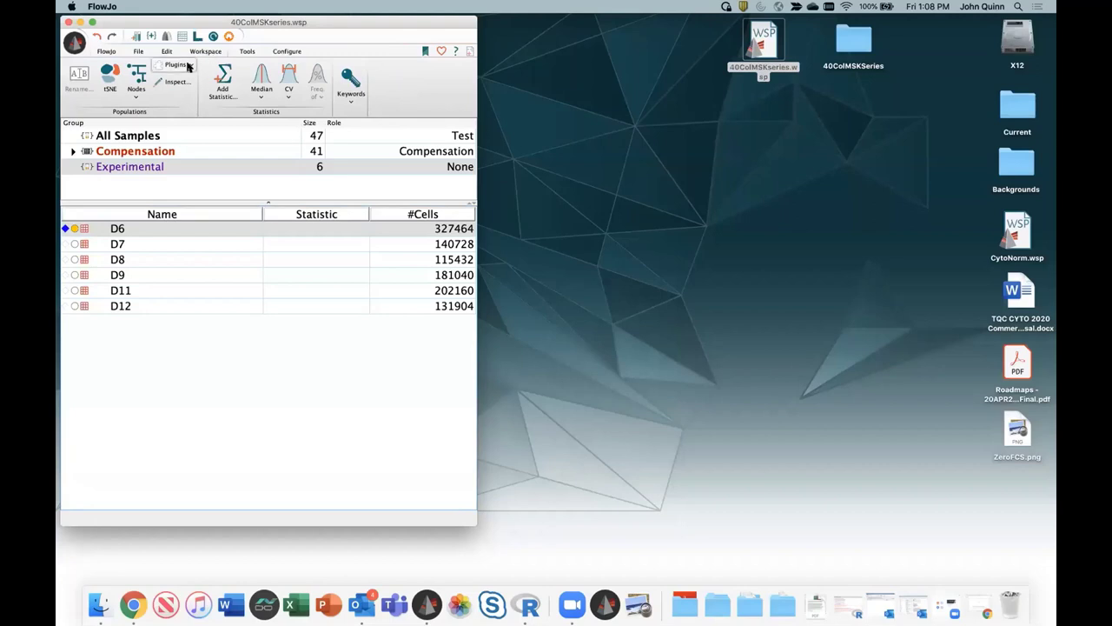
pyautogui.click(186, 66)
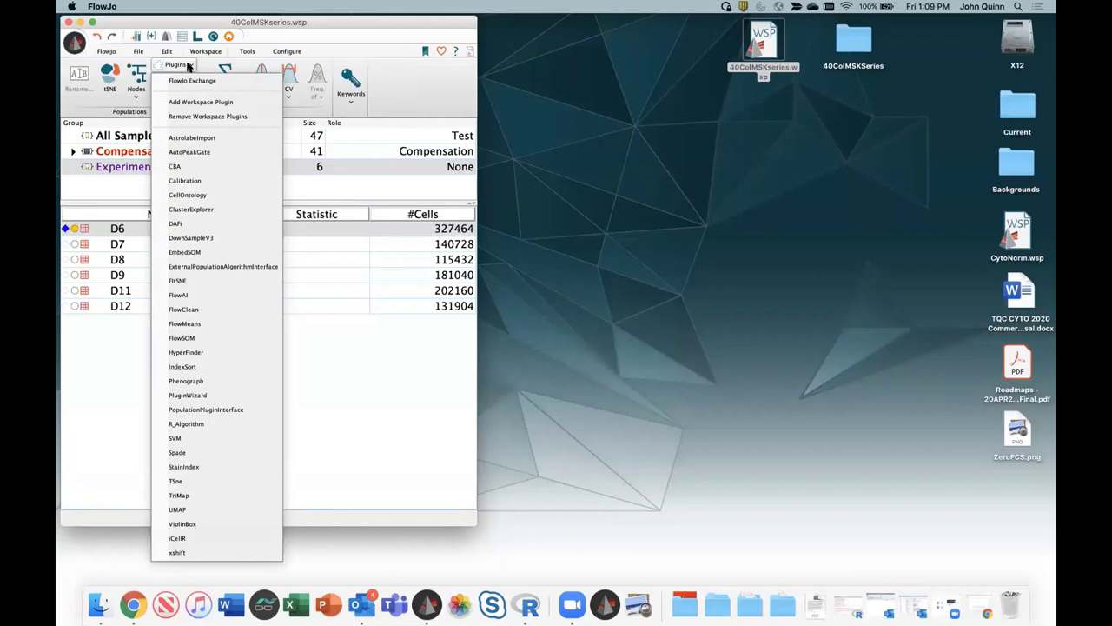
pyautogui.click(220, 54)
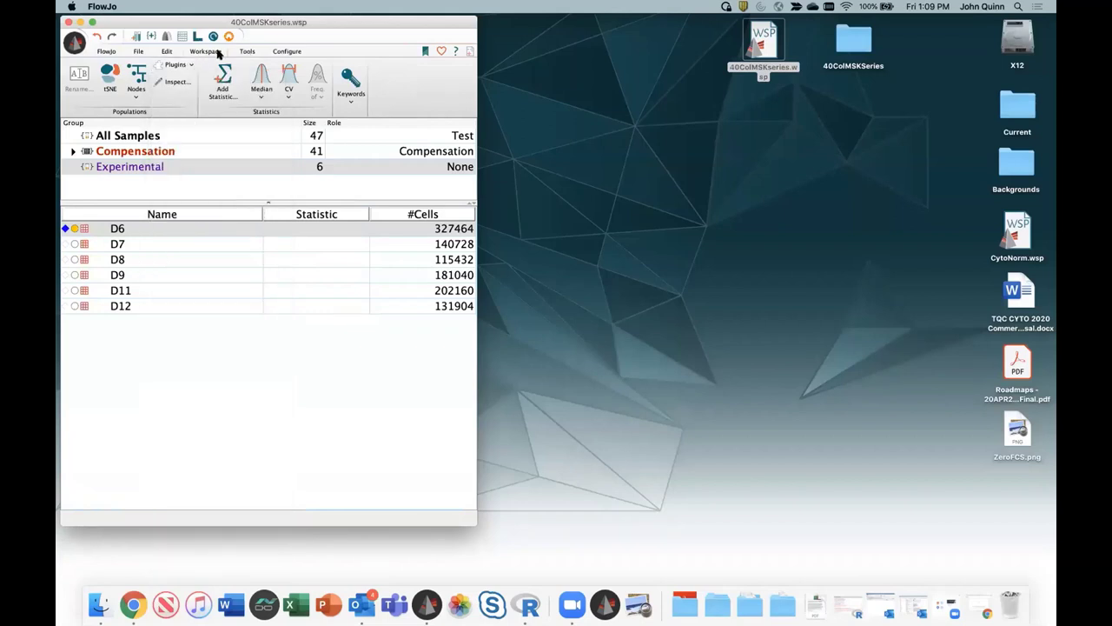
pyautogui.click(186, 68)
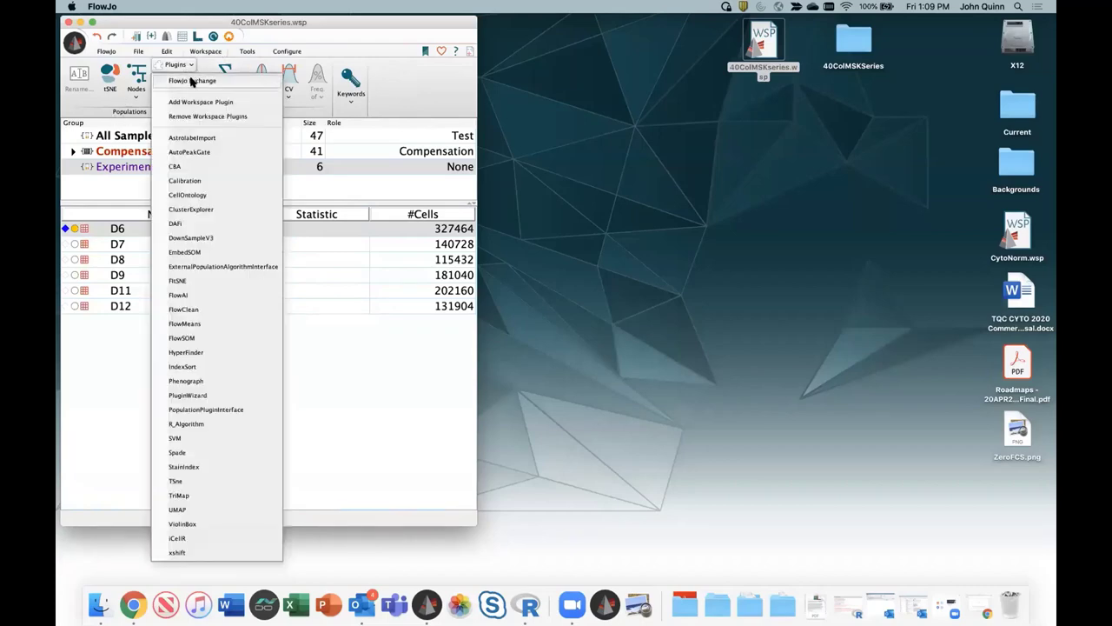
pyautogui.click(193, 81)
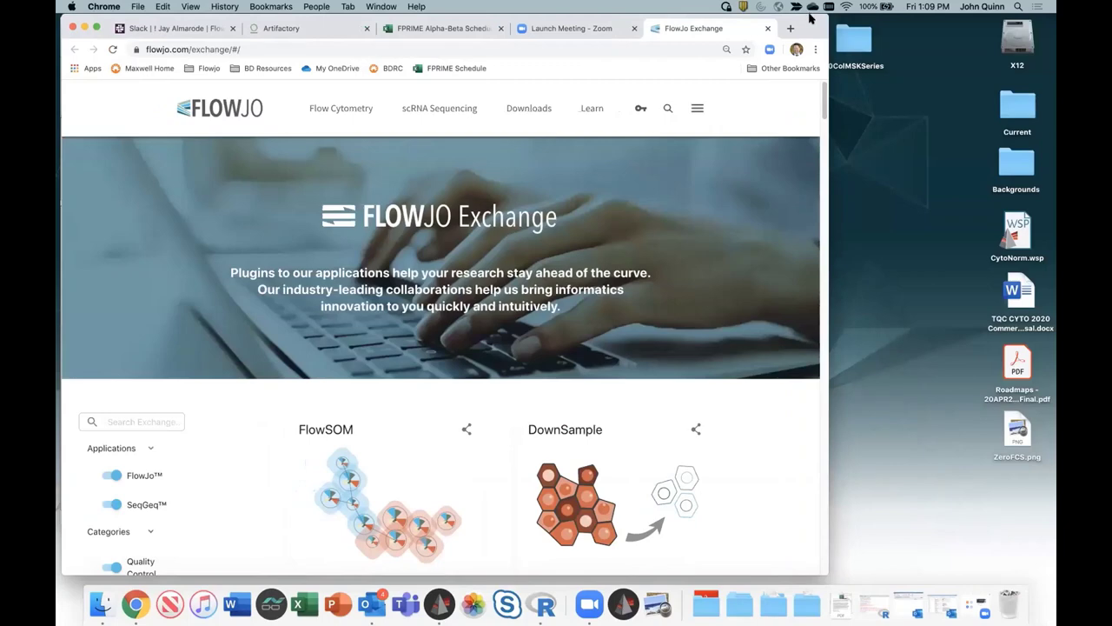
# - Move the Chrome window down and scroll to the FlowSOM, DownSample, UMAP and Phenograph plugin cards
pyautogui.moveTo(810, 17); pyautogui.dragTo(812, 56)
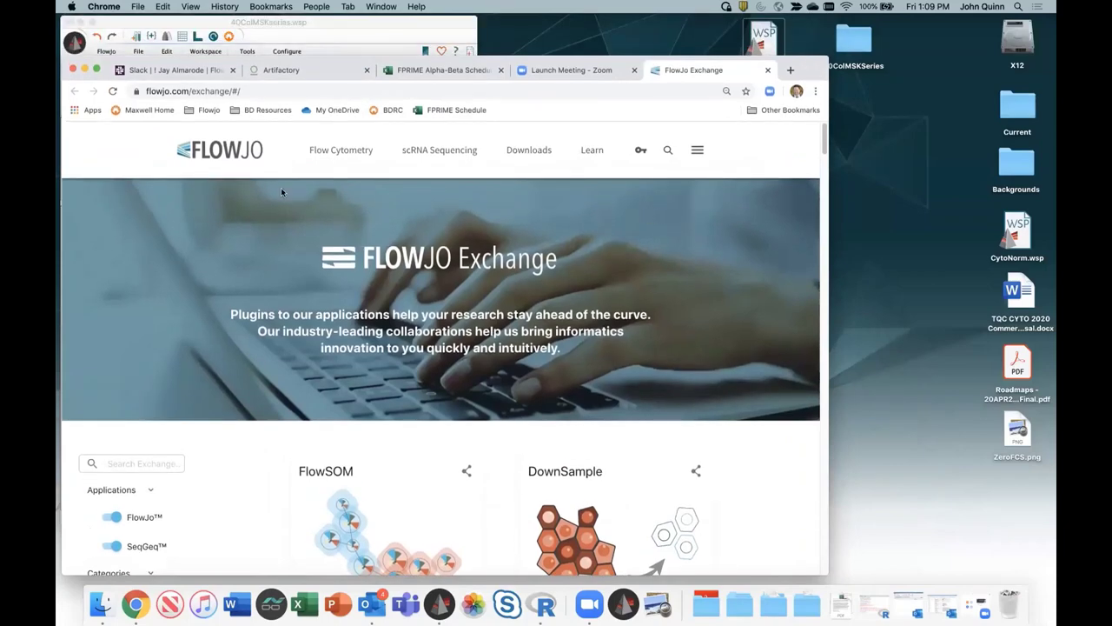
pyautogui.moveTo(545, 162)
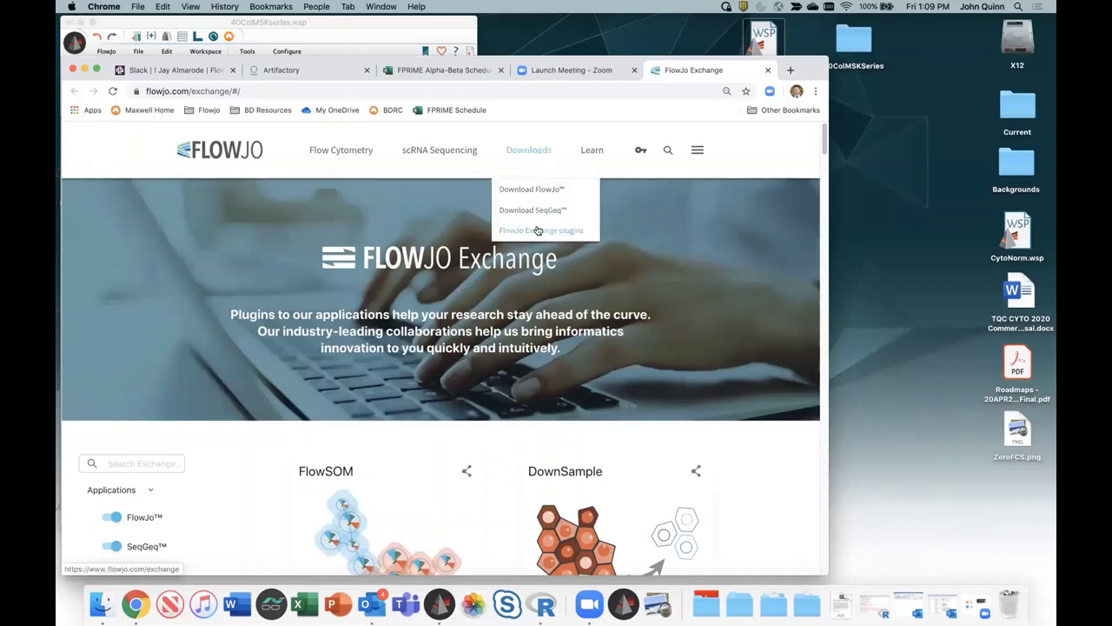
pyautogui.scroll(-1, 605, 258)
pyautogui.scroll(-5, 605, 258)
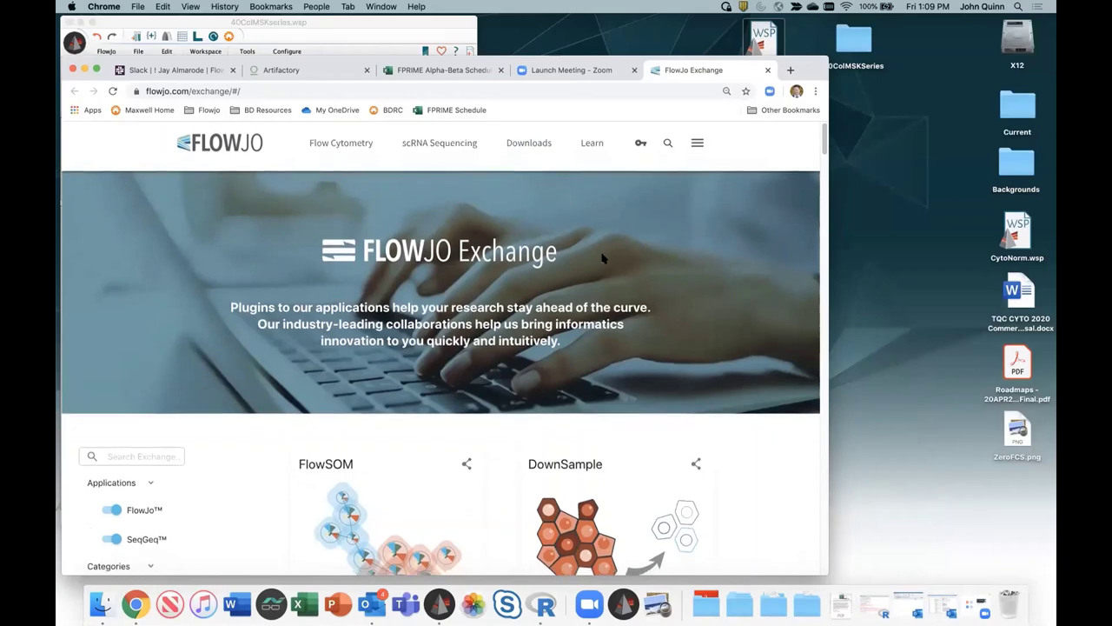
pyautogui.scroll(-2, 604, 258)
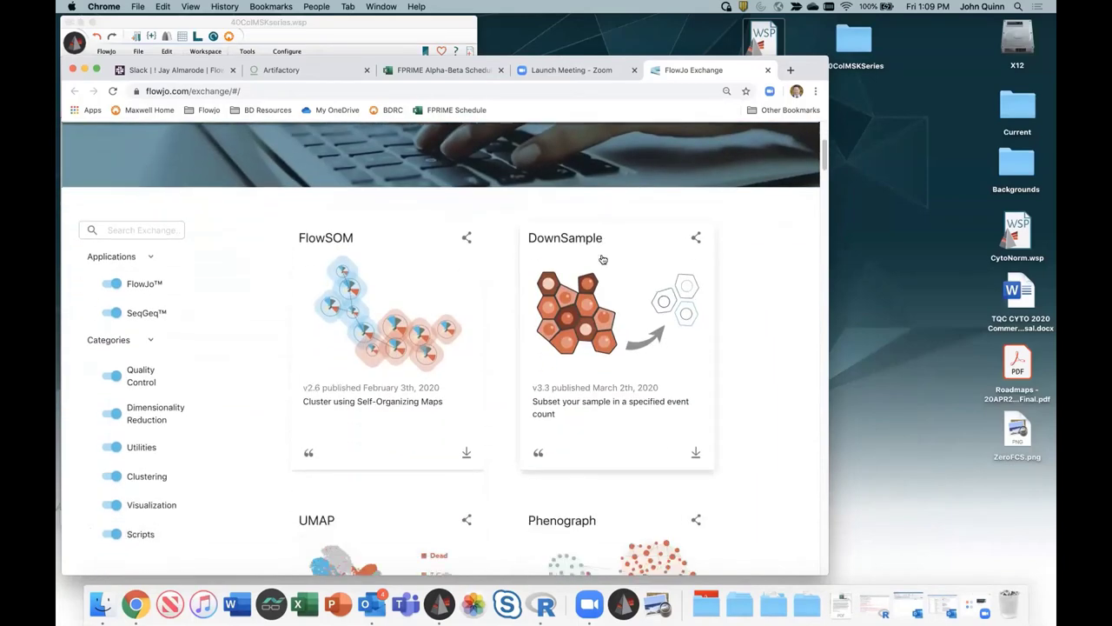
pyautogui.scroll(-1, 603, 258)
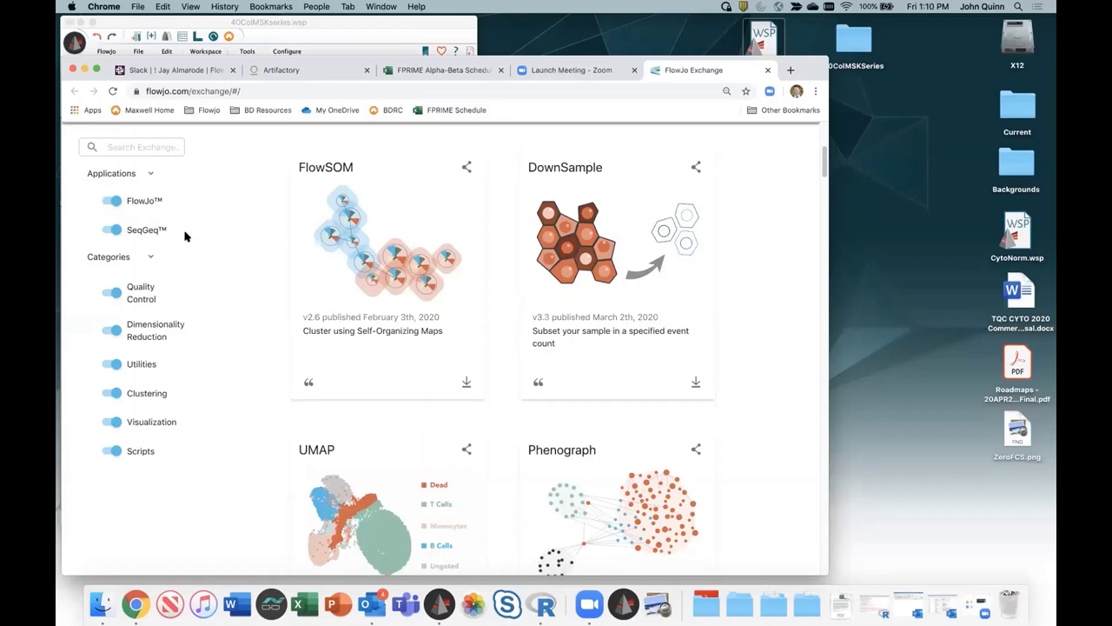
# - Turn off SeqGeq and the Visualization, Clustering, Utilities, Dimensionality Reduction and Quality Control categories
pyautogui.click(115, 231)
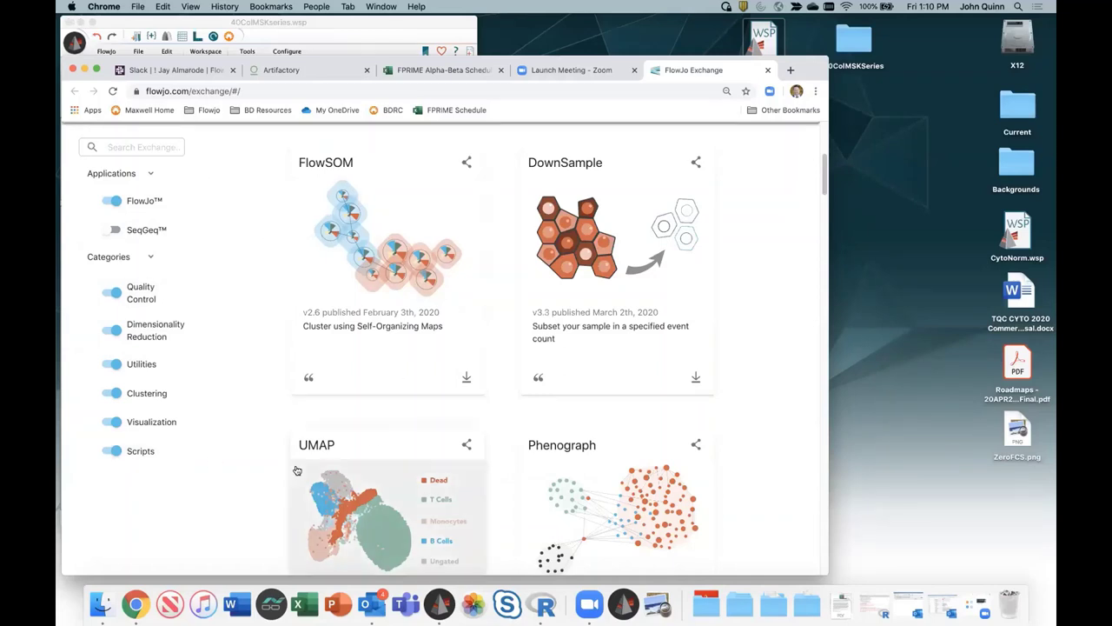
pyautogui.click(116, 422)
pyautogui.click(115, 393)
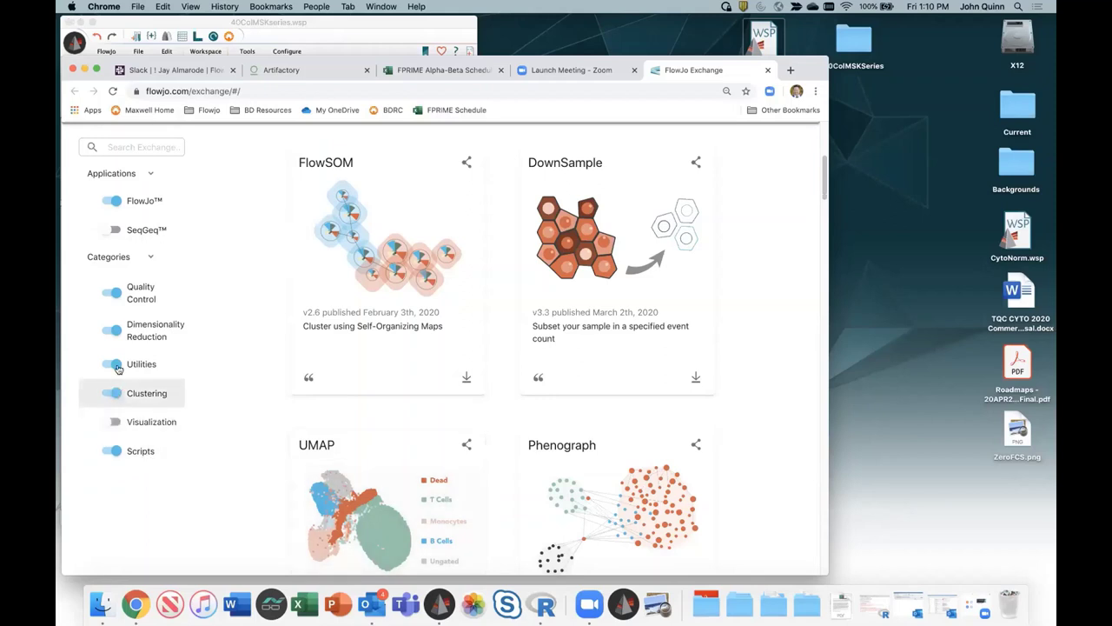
pyautogui.click(116, 365)
pyautogui.click(116, 331)
pyautogui.click(115, 293)
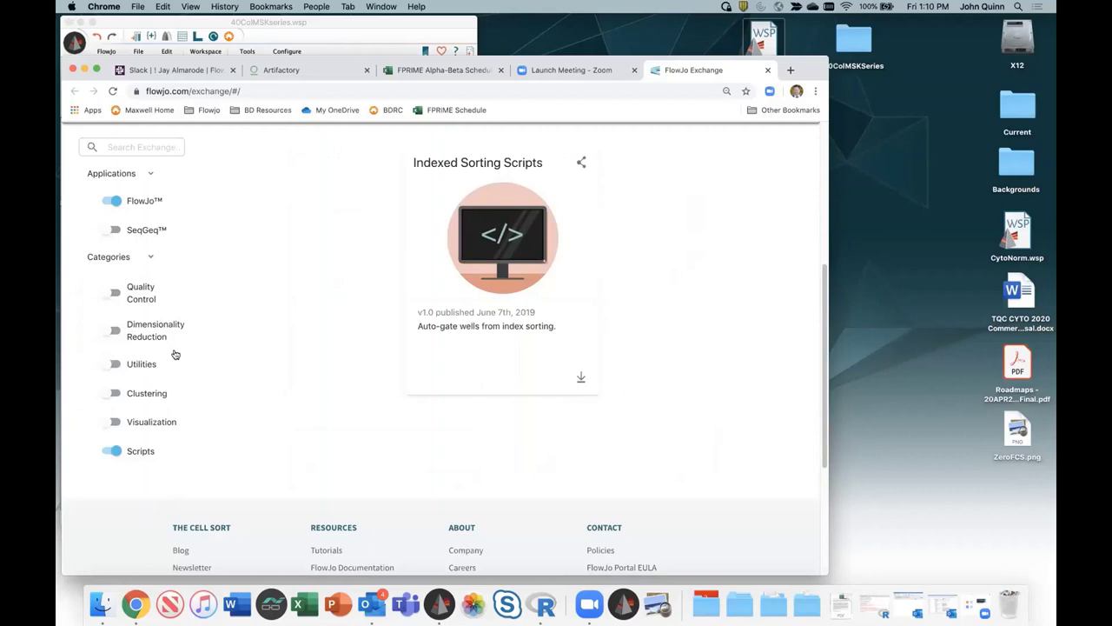
# - Swap Scripts for Quality Control to list FlowAI, FlowClean and CytoNorm, and widen the browser
pyautogui.click(106, 294)
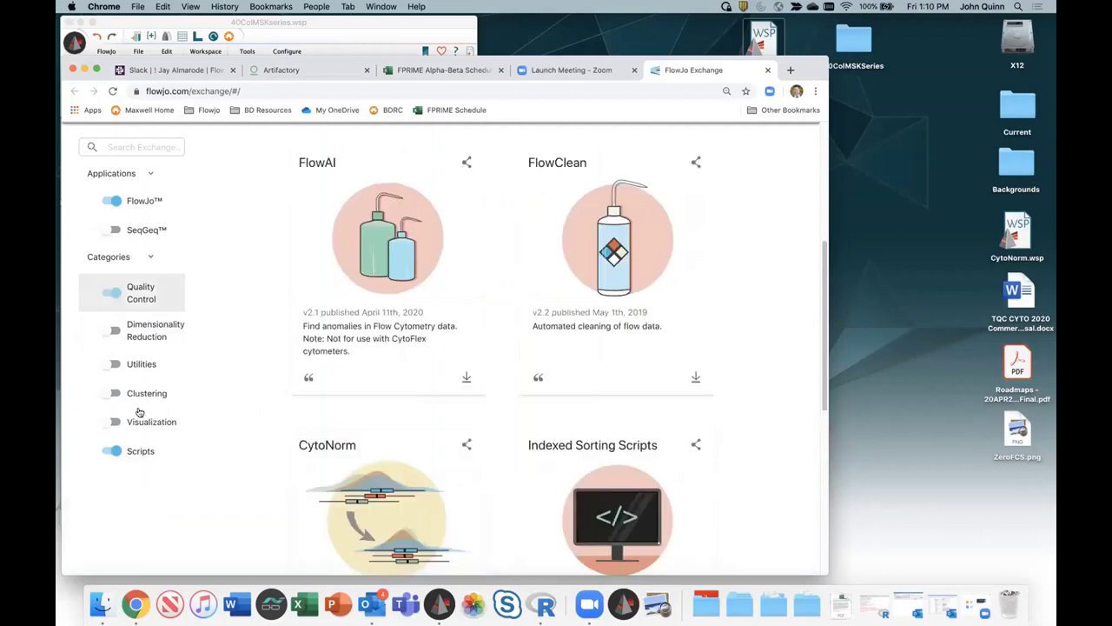
pyautogui.click(126, 453)
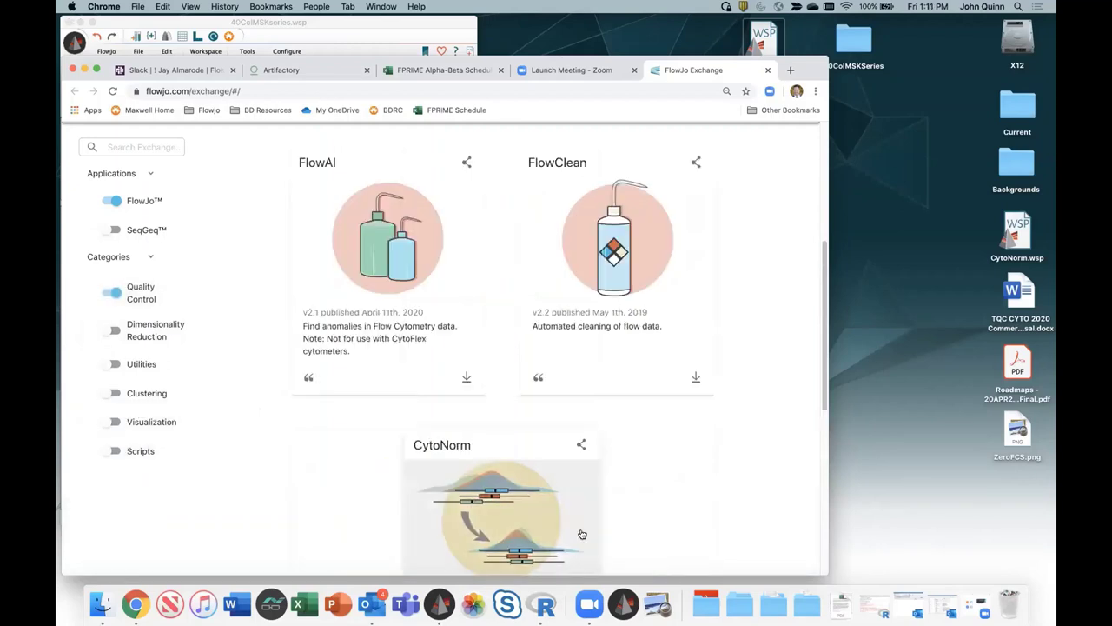
pyautogui.moveTo(829, 504); pyautogui.dragTo(963, 506)
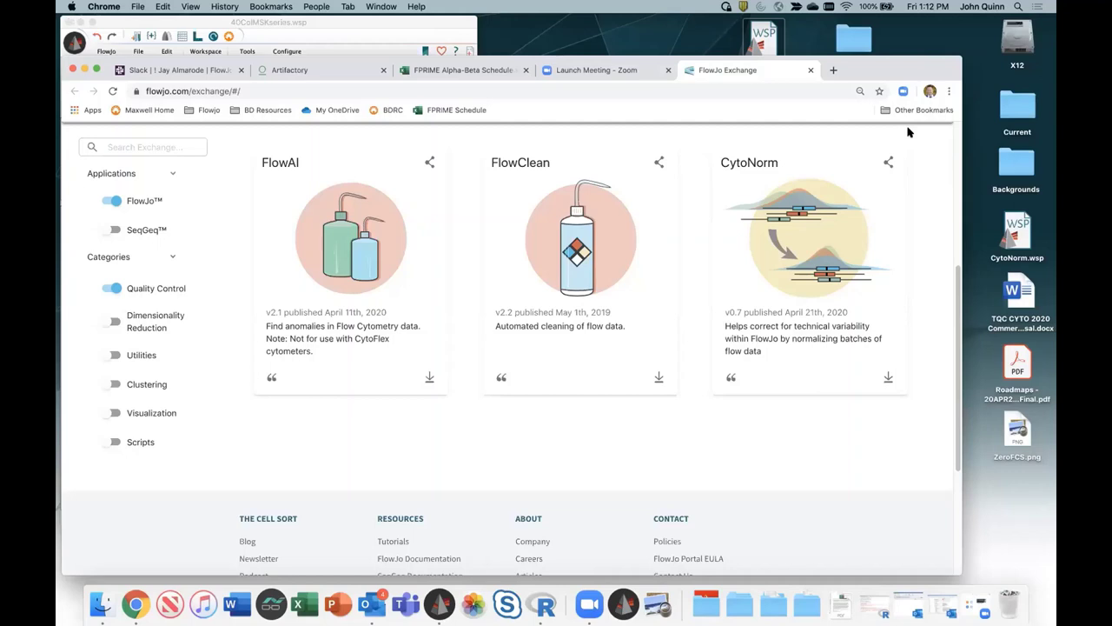
# - Swap Quality Control for Dimensionality Reduction to list UMAP, FIt-SNE, iCellR, EmbedSOM and TriMap
pyautogui.click(110, 323)
pyautogui.click(114, 290)
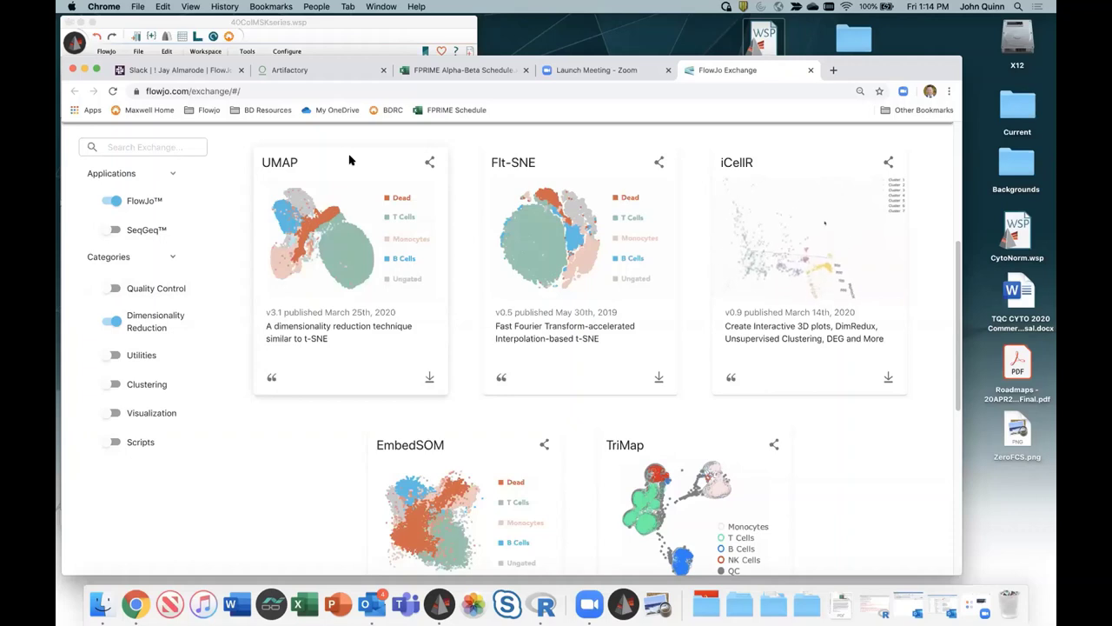
pyautogui.scroll(-2, 521, 279)
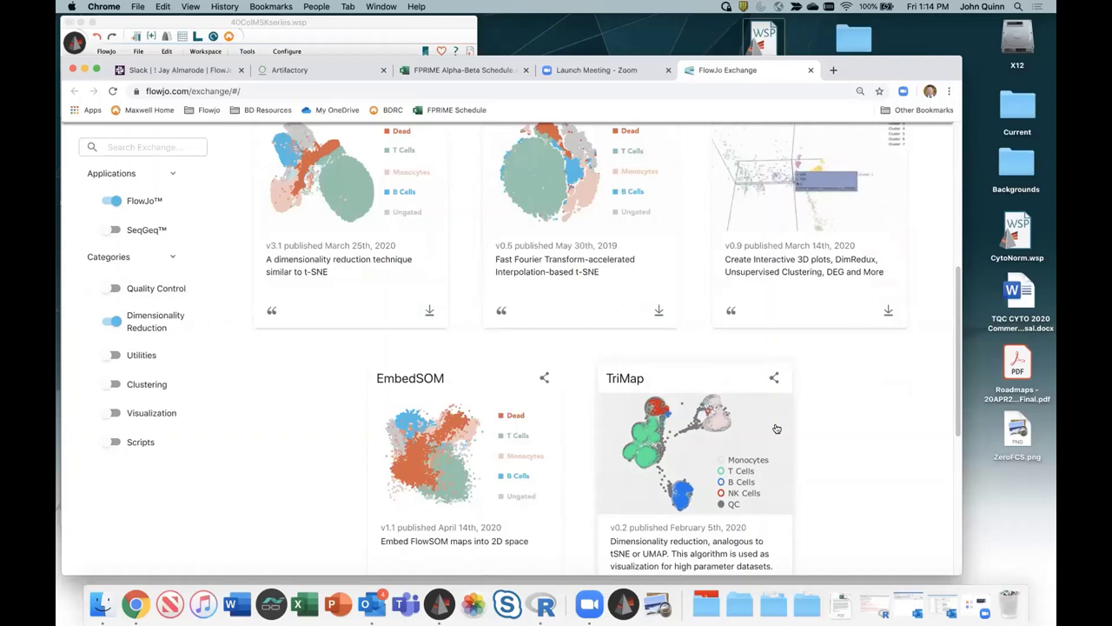
pyautogui.scroll(2, 777, 431)
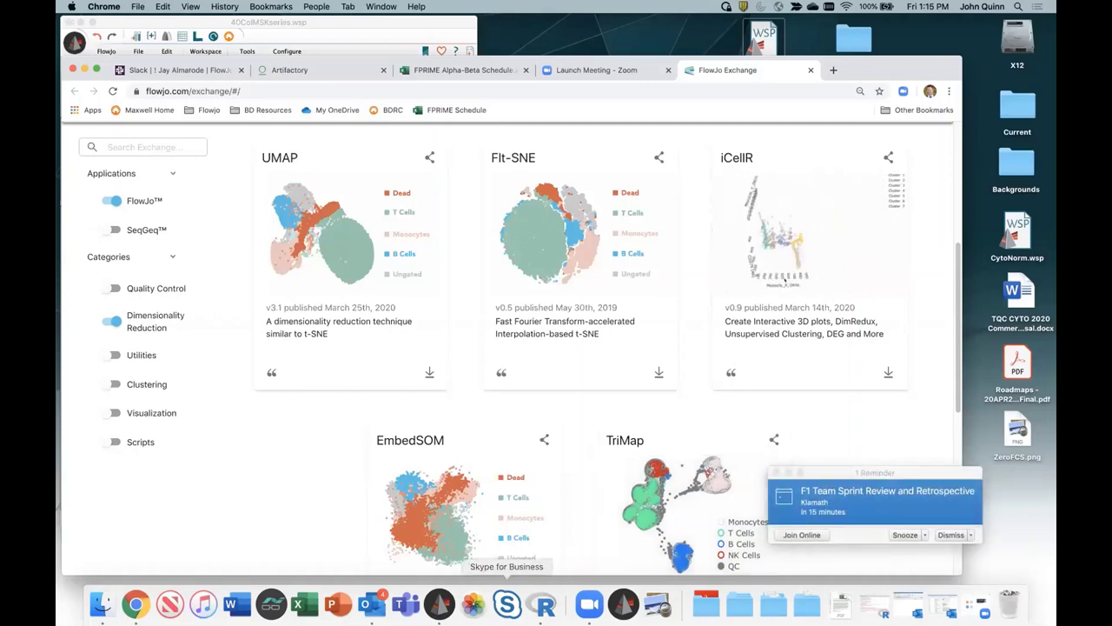
pyautogui.rightClick(372, 603)
pyautogui.click(391, 563)
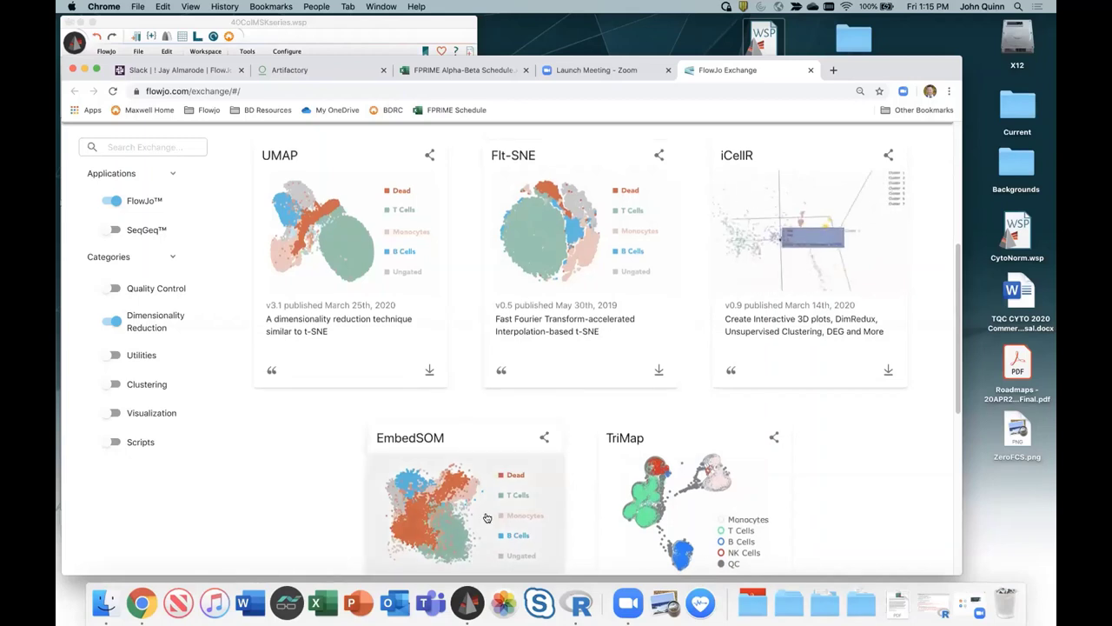
pyautogui.scroll(-3, 496, 443)
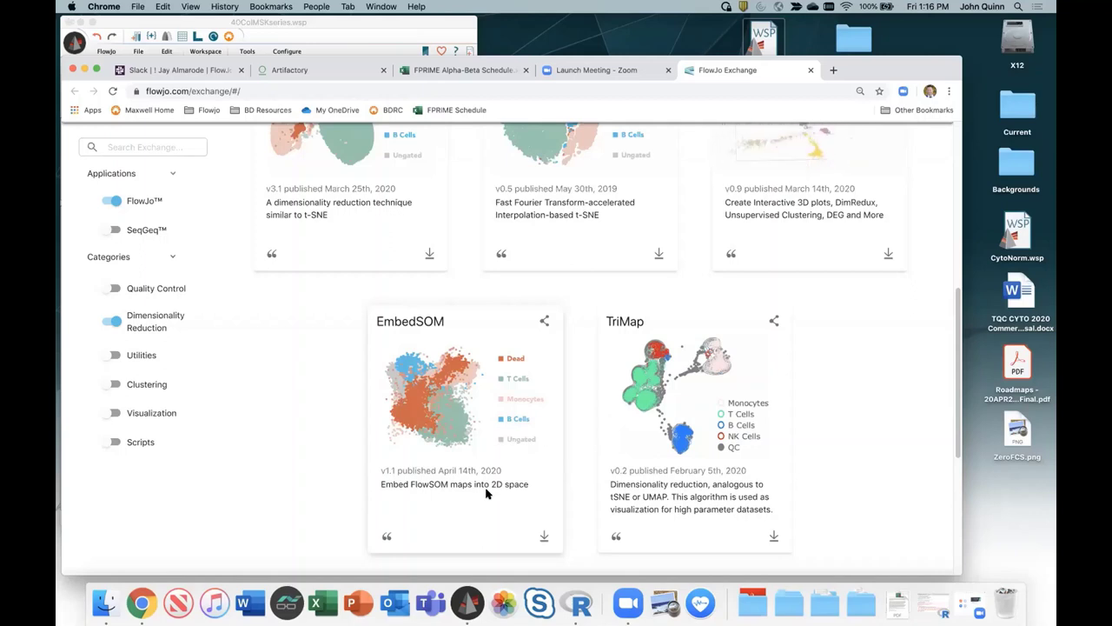
pyautogui.scroll(5, 487, 492)
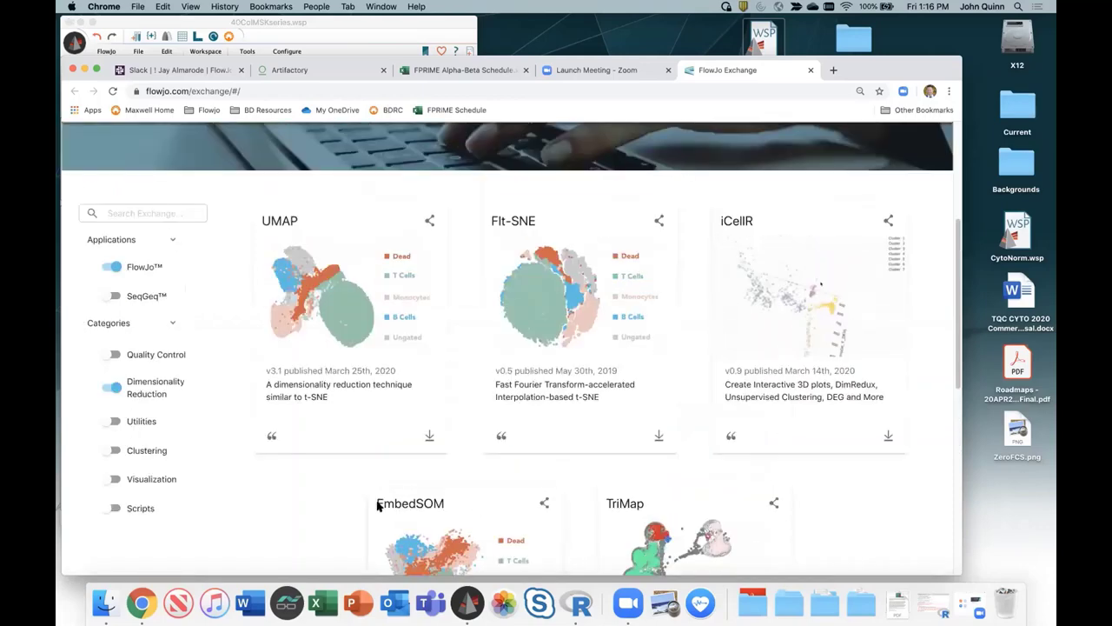
# - Scroll to the iCellR card and add the Clustering category to the plugin listing
pyautogui.scroll(-2, 365, 504)
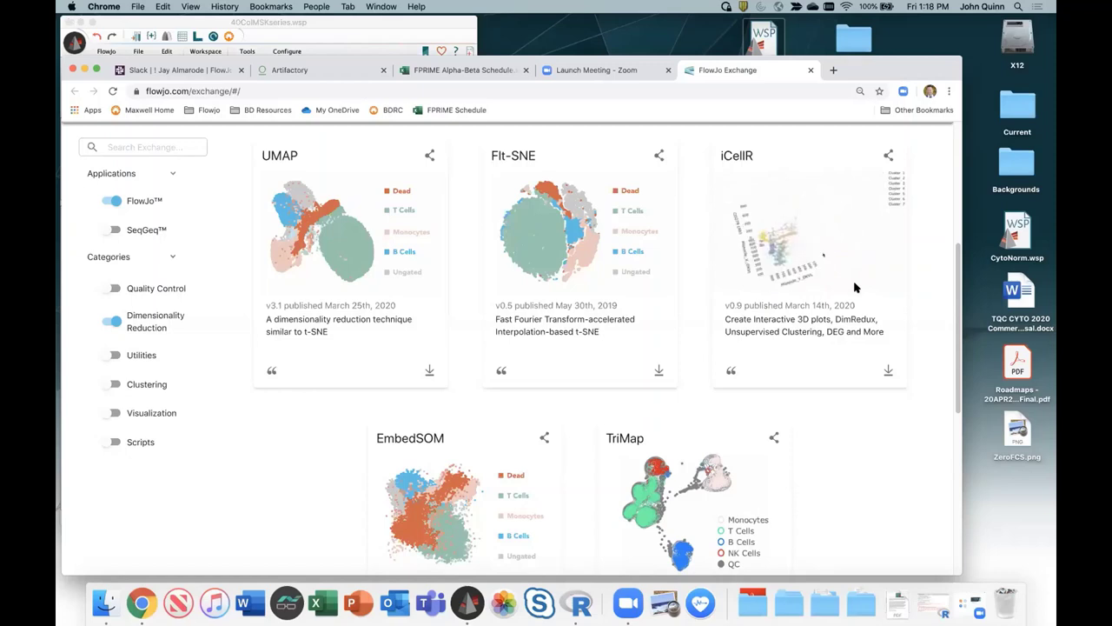
pyautogui.click(109, 384)
# - Drop Dimensionality Reduction and scroll through clustering plugins such as FlowMeans, K-Finder, AstrolabeImport and SVM
pyautogui.click(115, 321)
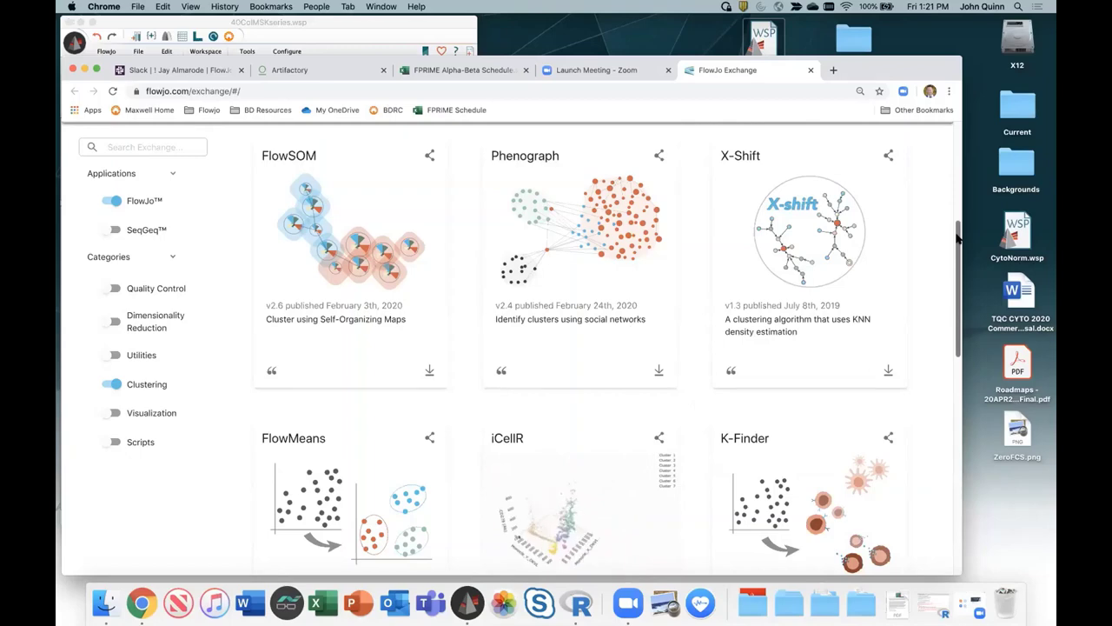
pyautogui.moveTo(959, 238); pyautogui.dragTo(966, 327)
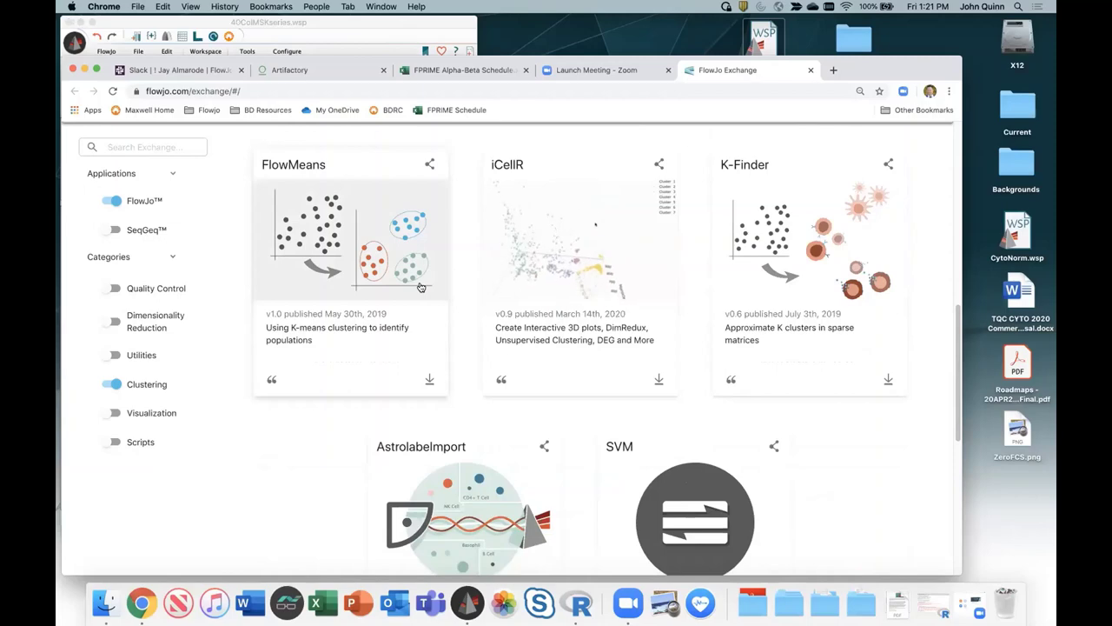
pyautogui.scroll(5, 420, 287)
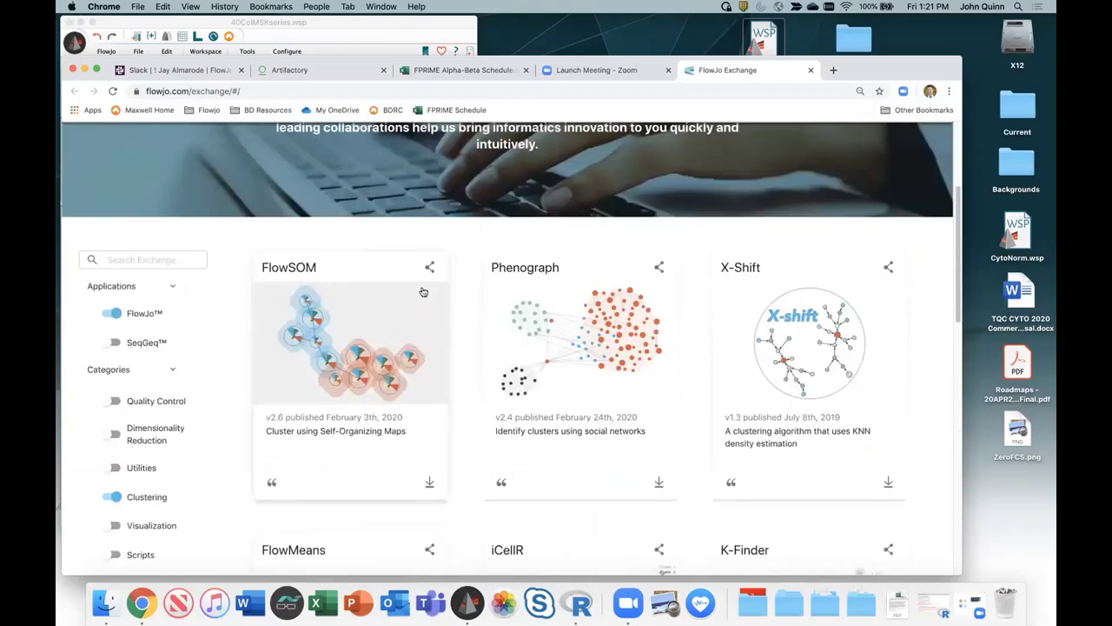
pyautogui.scroll(-4, 643, 271)
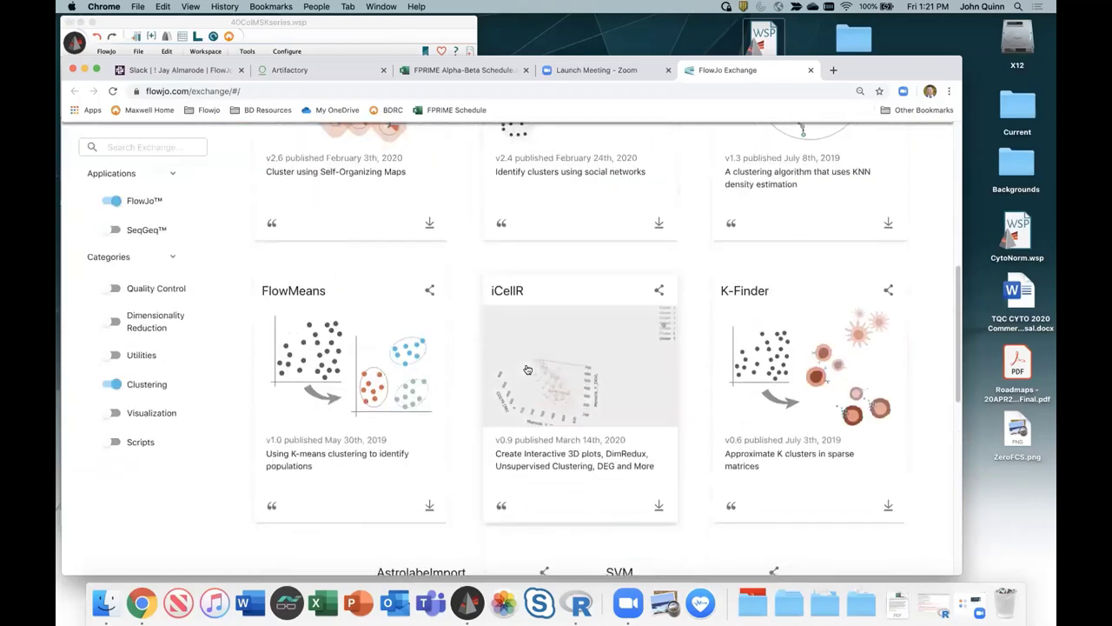
pyautogui.scroll(-1, 567, 332)
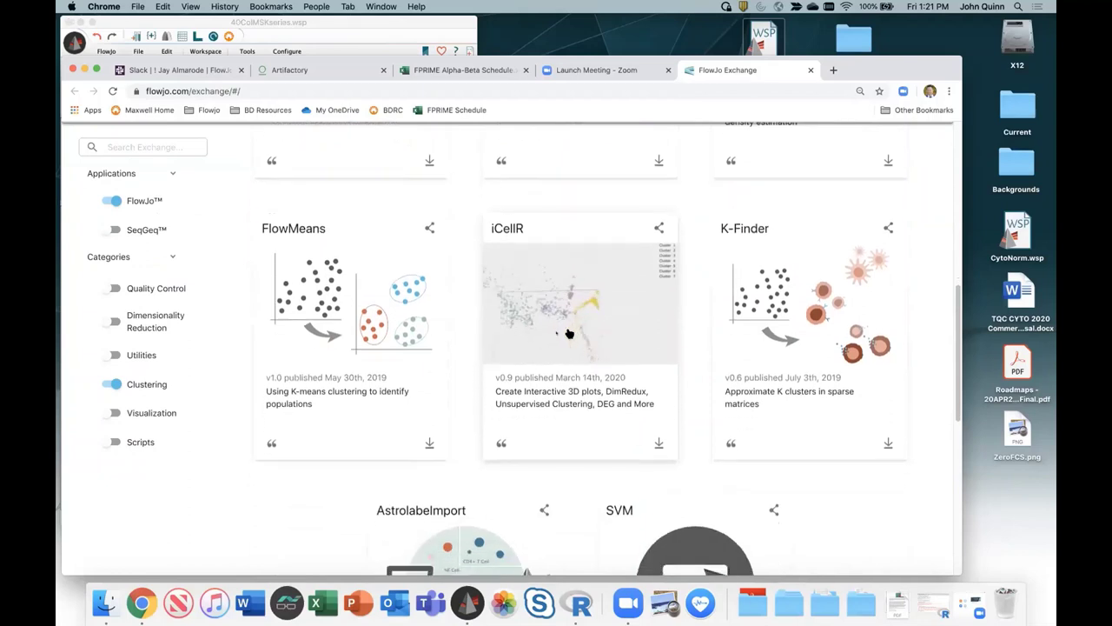
pyautogui.scroll(-1, 569, 333)
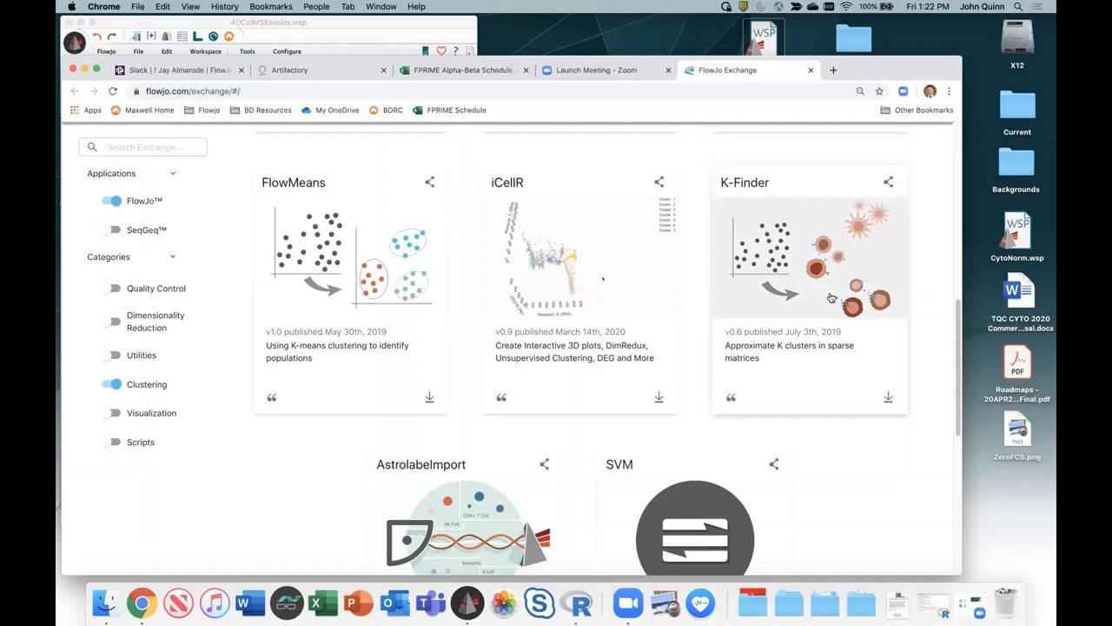
pyautogui.scroll(-5, 830, 298)
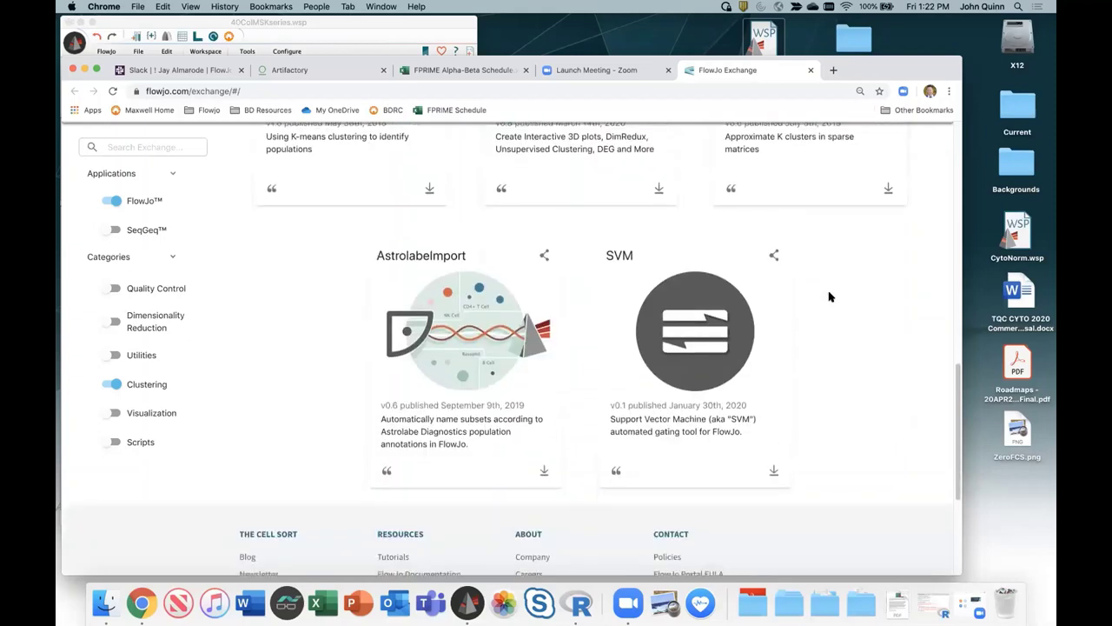
pyautogui.scroll(-2, 830, 297)
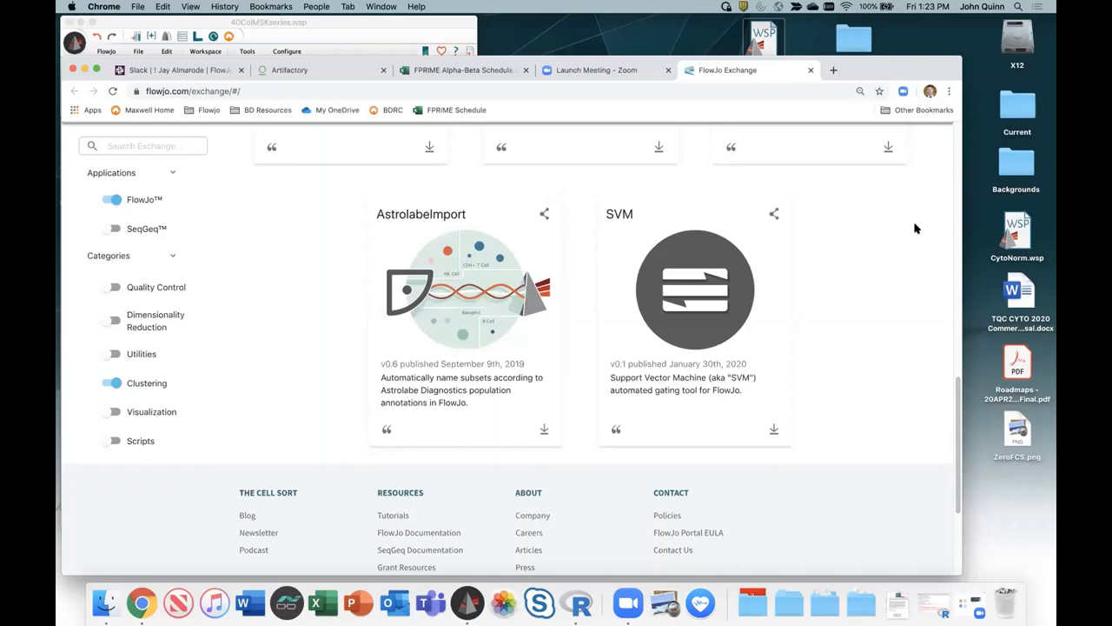
# - Replace the Clustering filter with Utilities to list DownSample, ViolinBox, HyperFinder, IndexSort and CBA
pyautogui.scroll(5, 734, 289)
pyautogui.scroll(6, 669, 286)
pyautogui.scroll(-2, 671, 289)
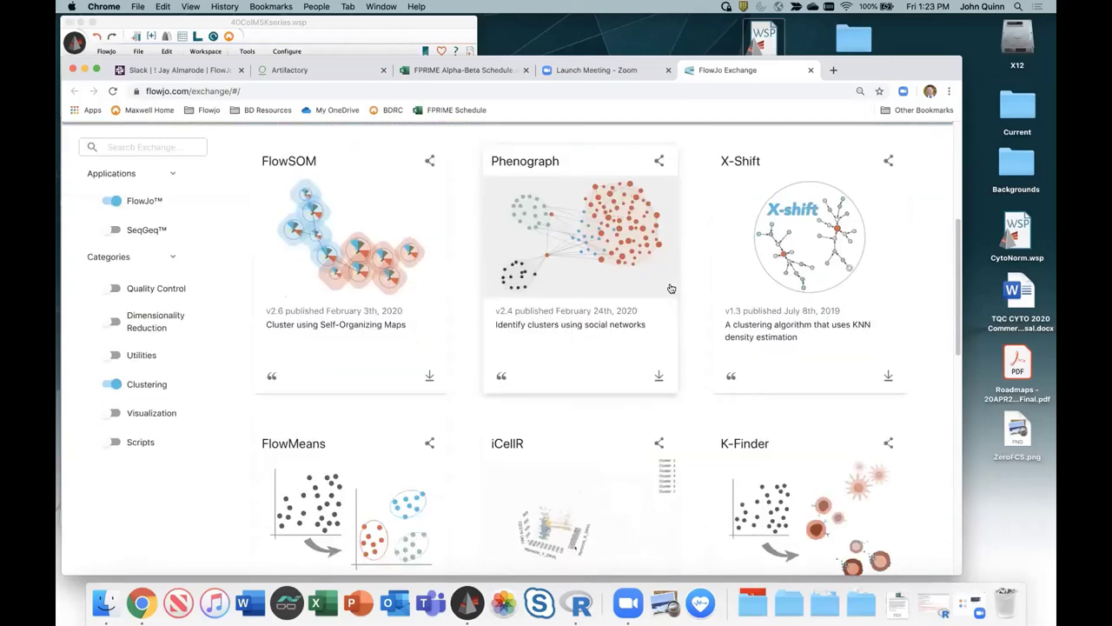
pyautogui.click(114, 354)
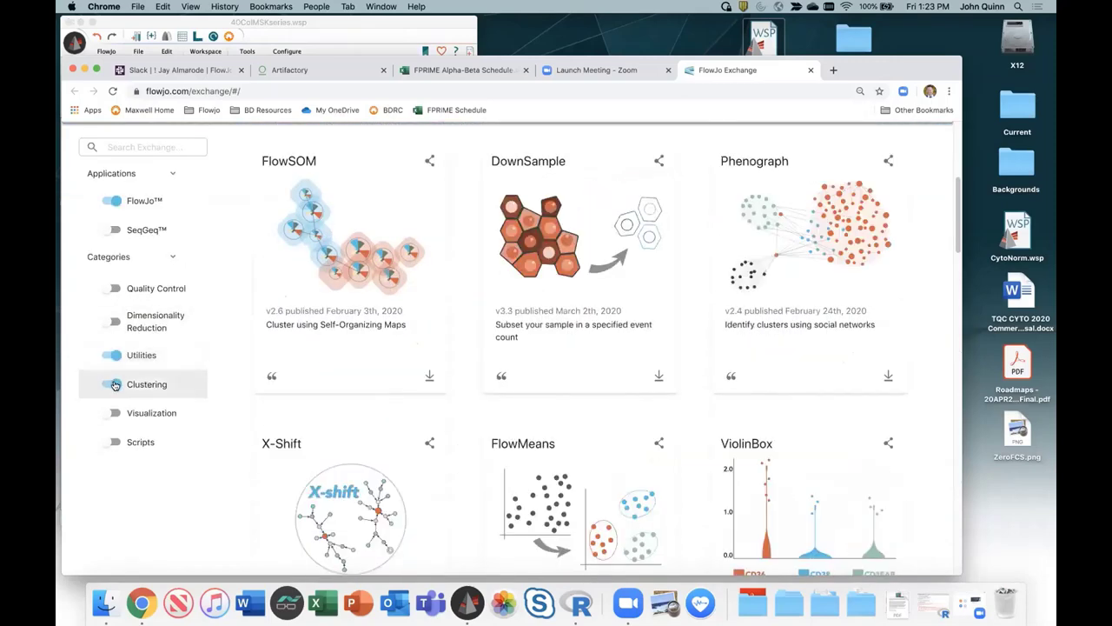
pyautogui.click(115, 385)
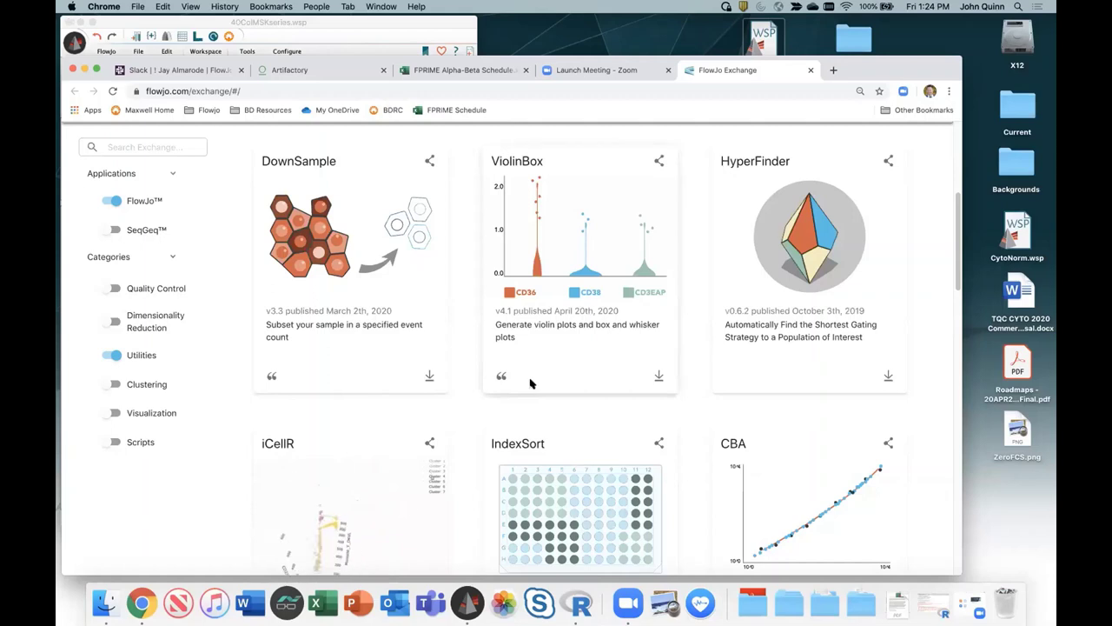
pyautogui.scroll(-1, 532, 384)
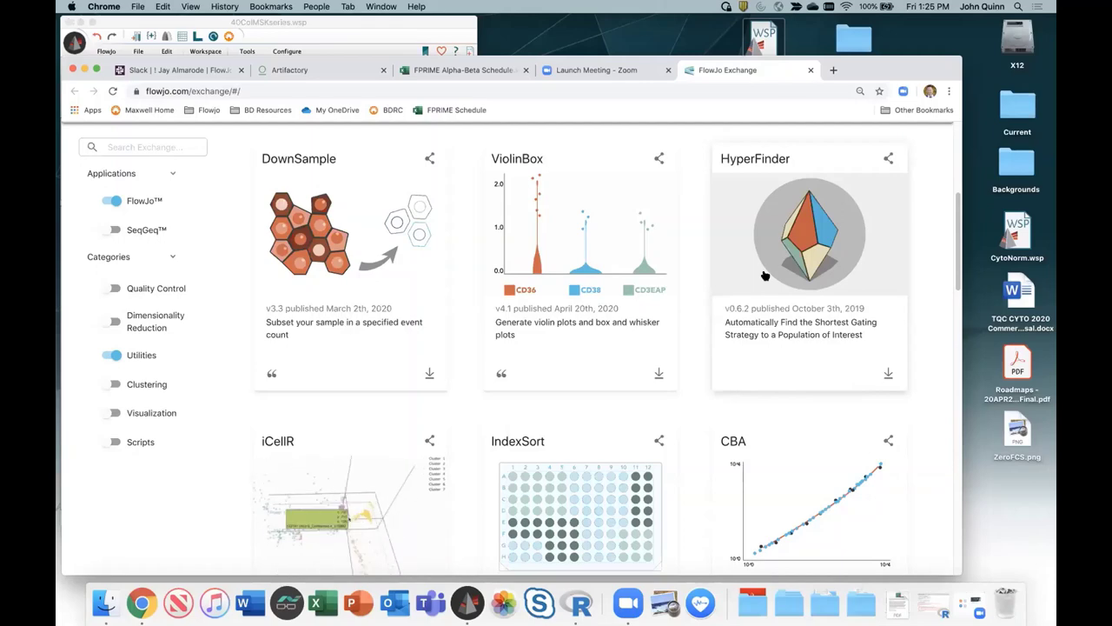
pyautogui.scroll(-2, 639, 331)
pyautogui.scroll(-5, 639, 330)
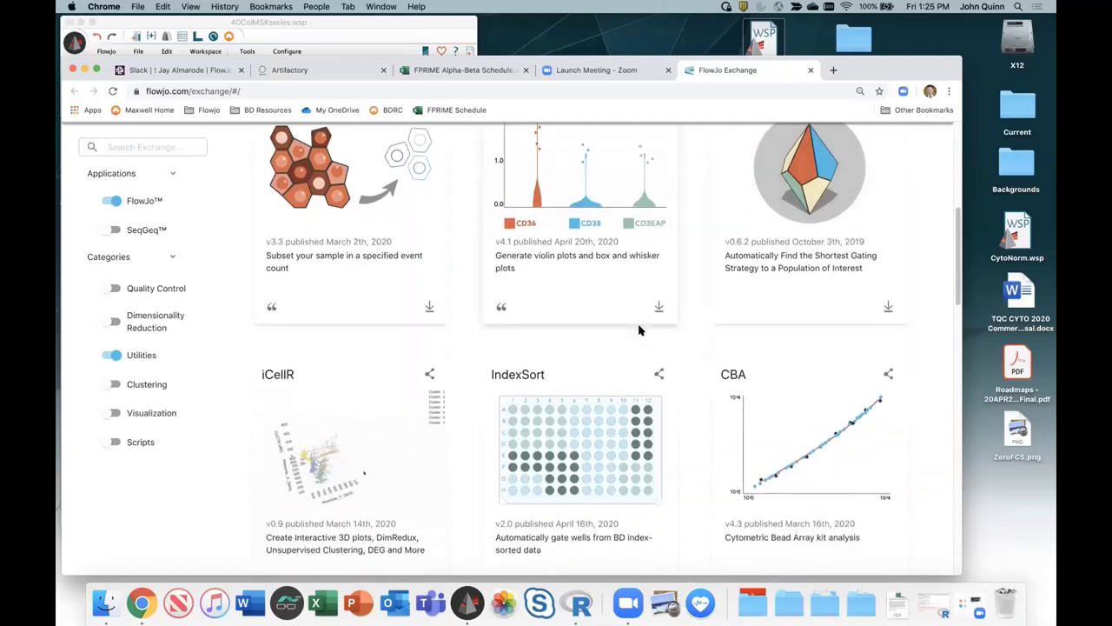
pyautogui.scroll(-1, 691, 247)
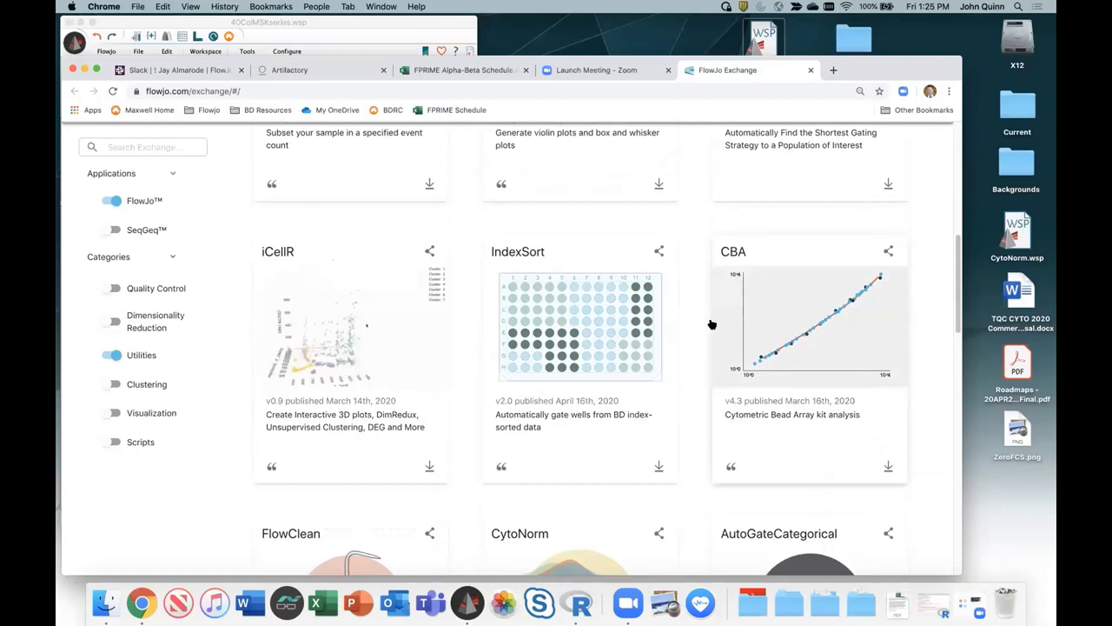
pyautogui.scroll(5, 658, 351)
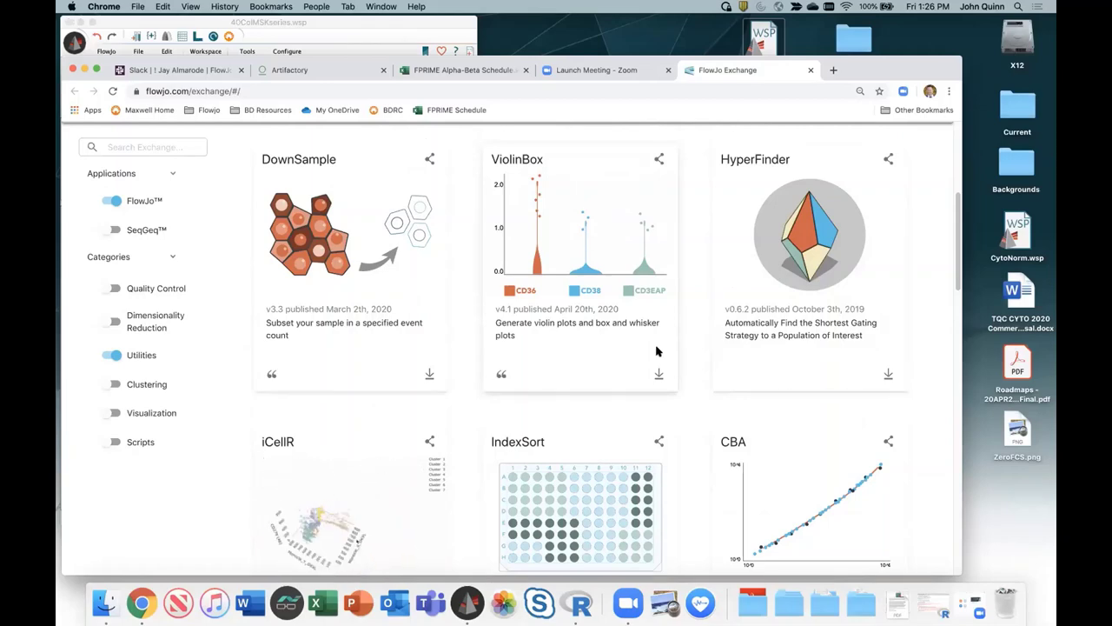
pyautogui.scroll(-4, 591, 379)
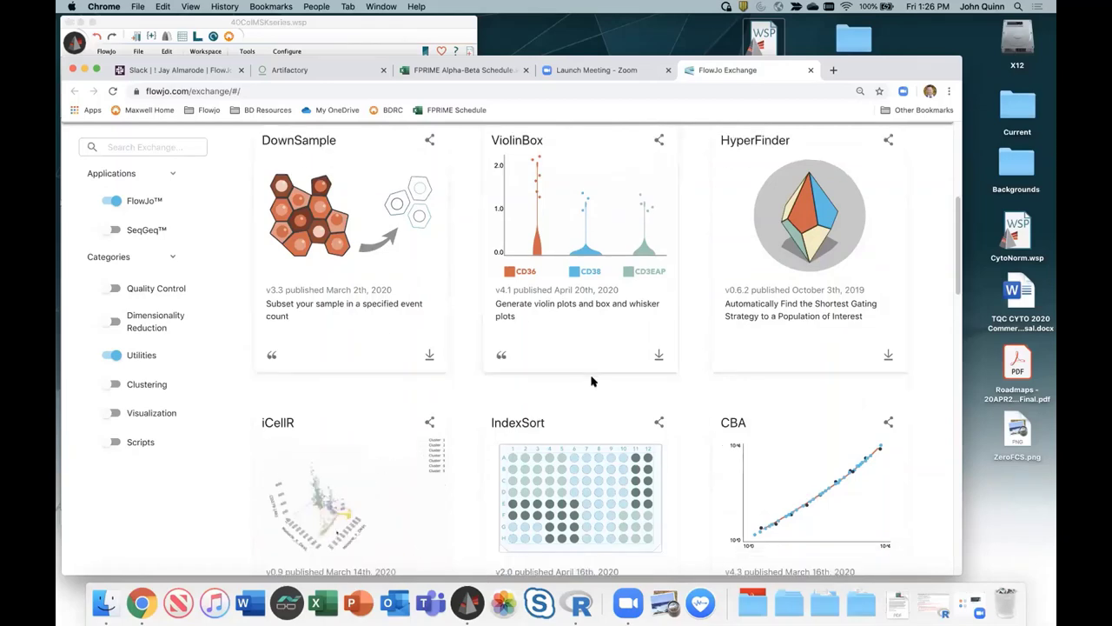
pyautogui.scroll(-3, 591, 382)
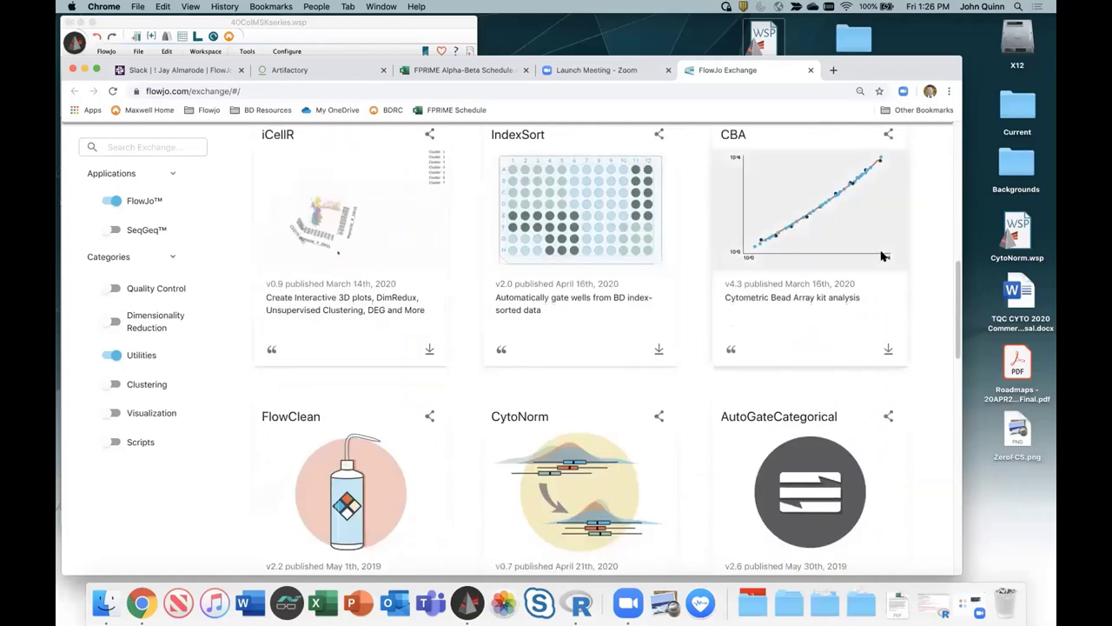
pyautogui.scroll(1, 904, 304)
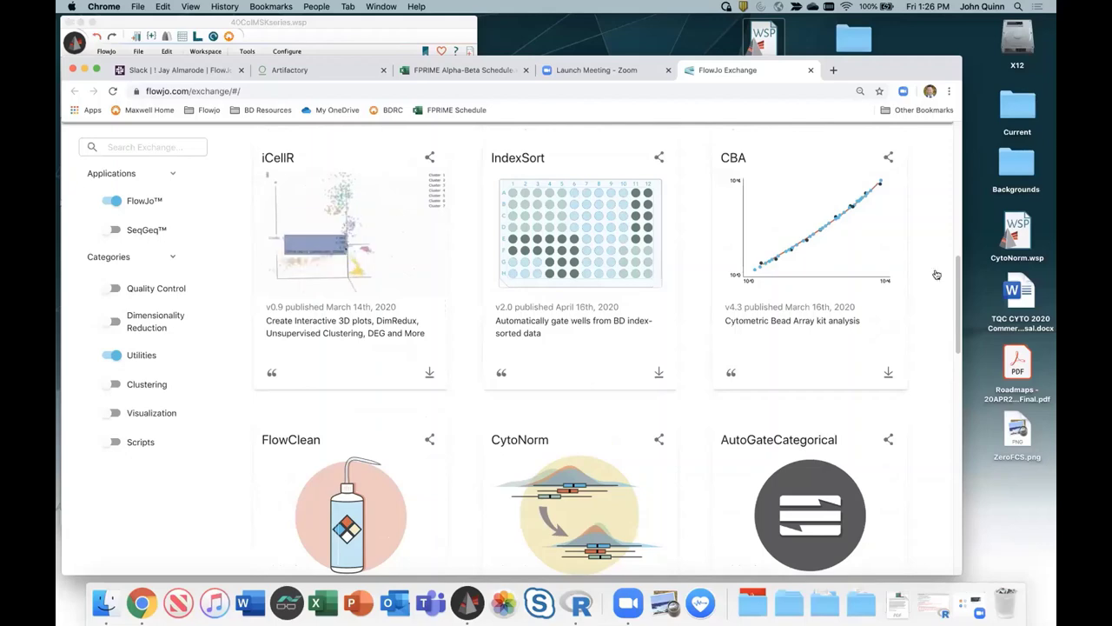
pyautogui.scroll(-1, 726, 260)
pyautogui.scroll(-3, 727, 261)
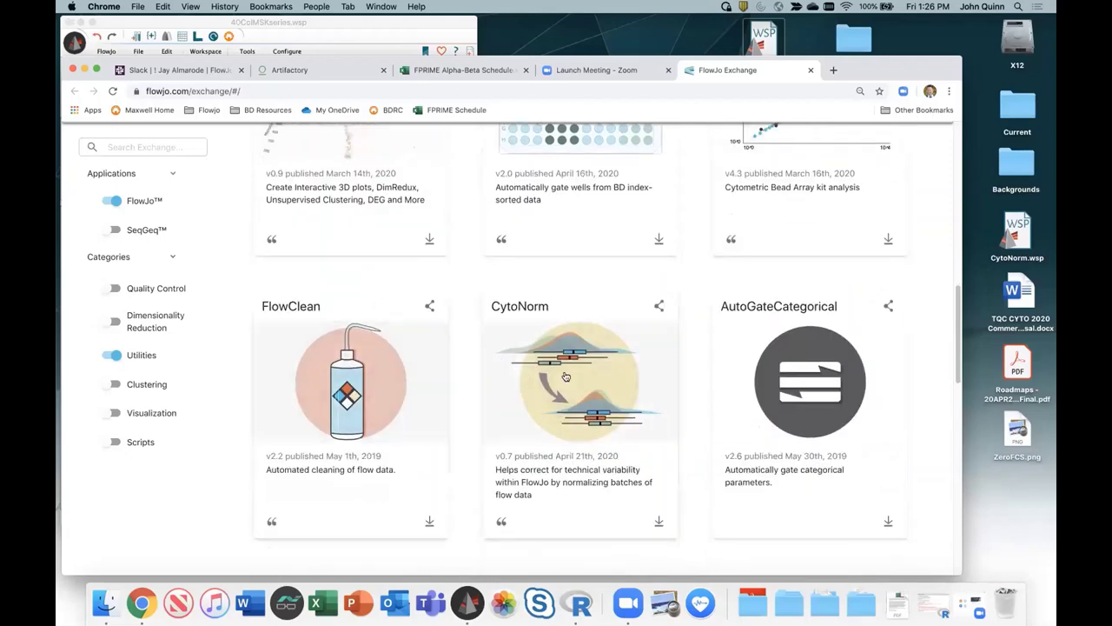
pyautogui.scroll(-8, 556, 376)
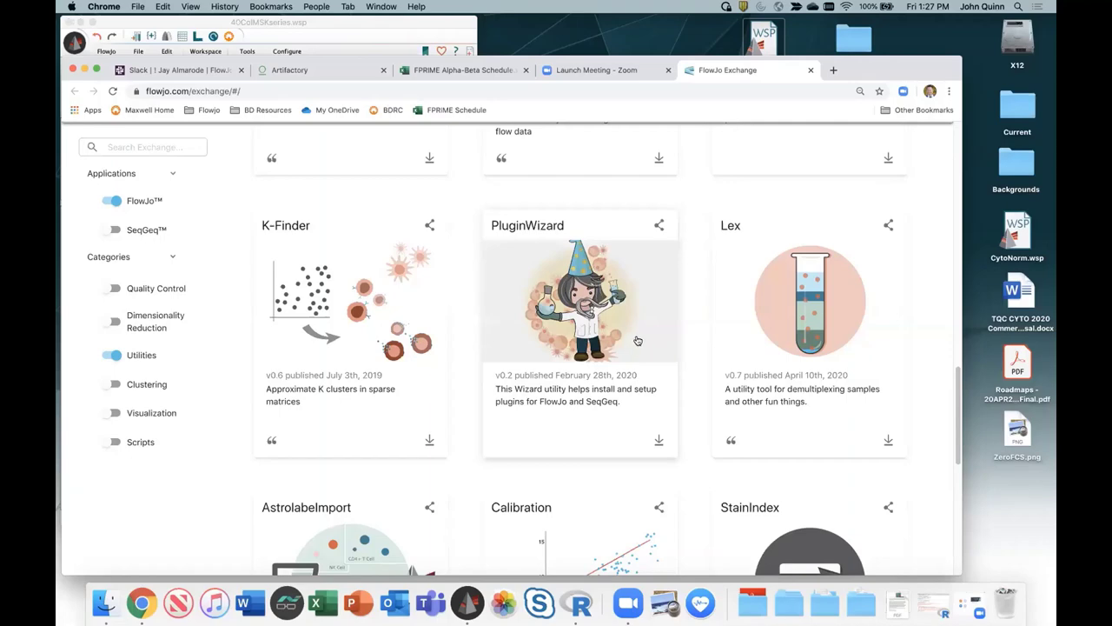
pyautogui.scroll(-5, 637, 340)
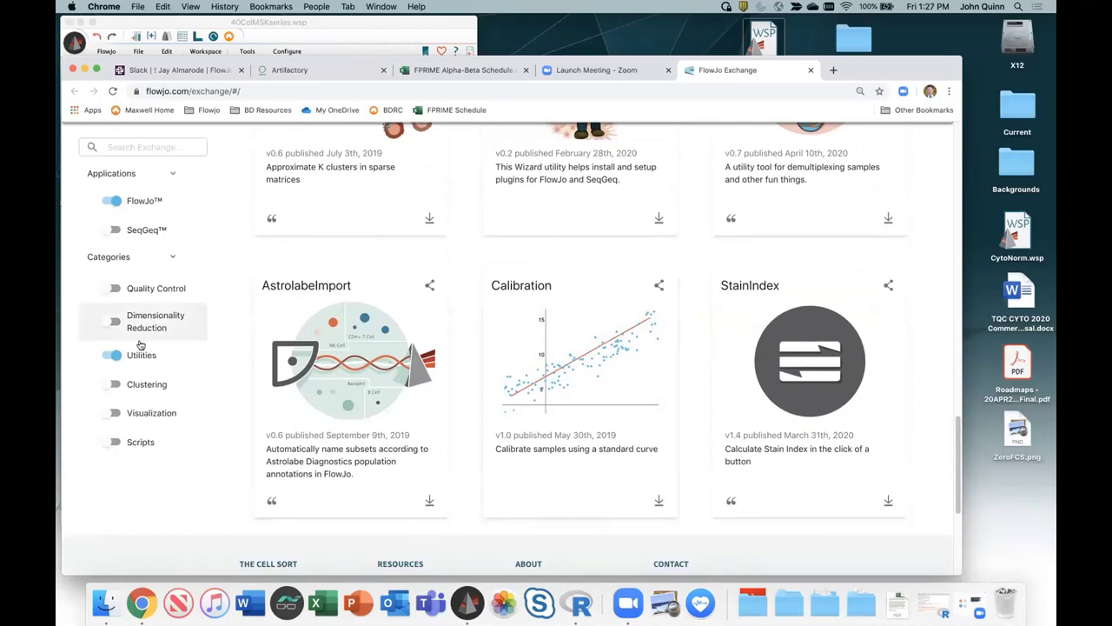
# - Switch from Utilities to Visualization and return to FlowSOM, ClusterExplorer and ViolinBox at the top
pyautogui.click(110, 413)
pyautogui.click(111, 355)
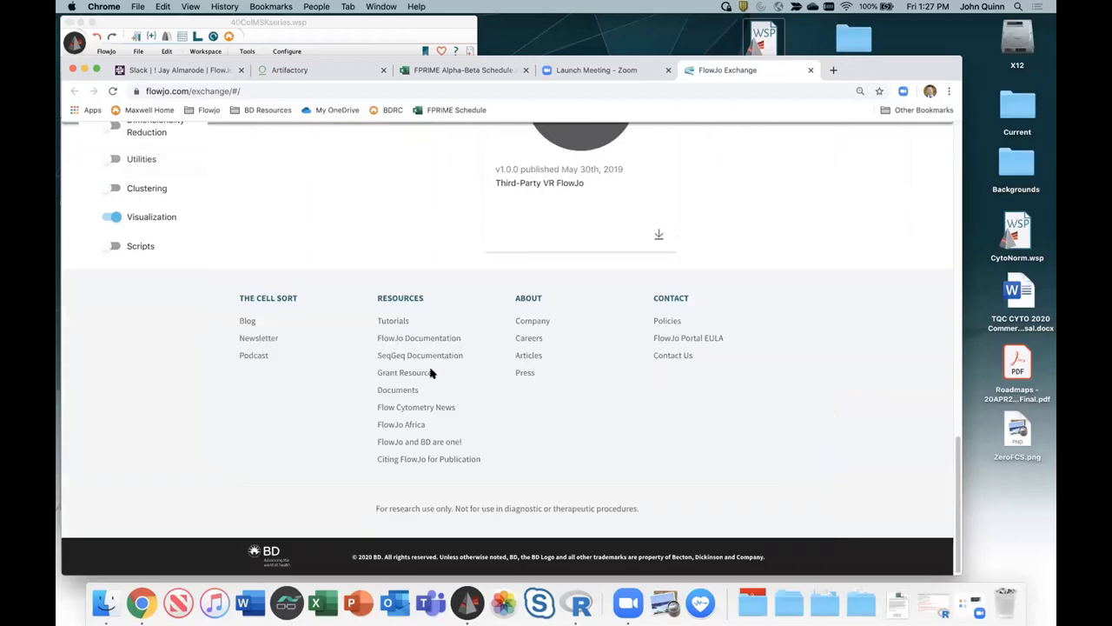
pyautogui.scroll(5, 439, 365)
pyautogui.scroll(8, 439, 365)
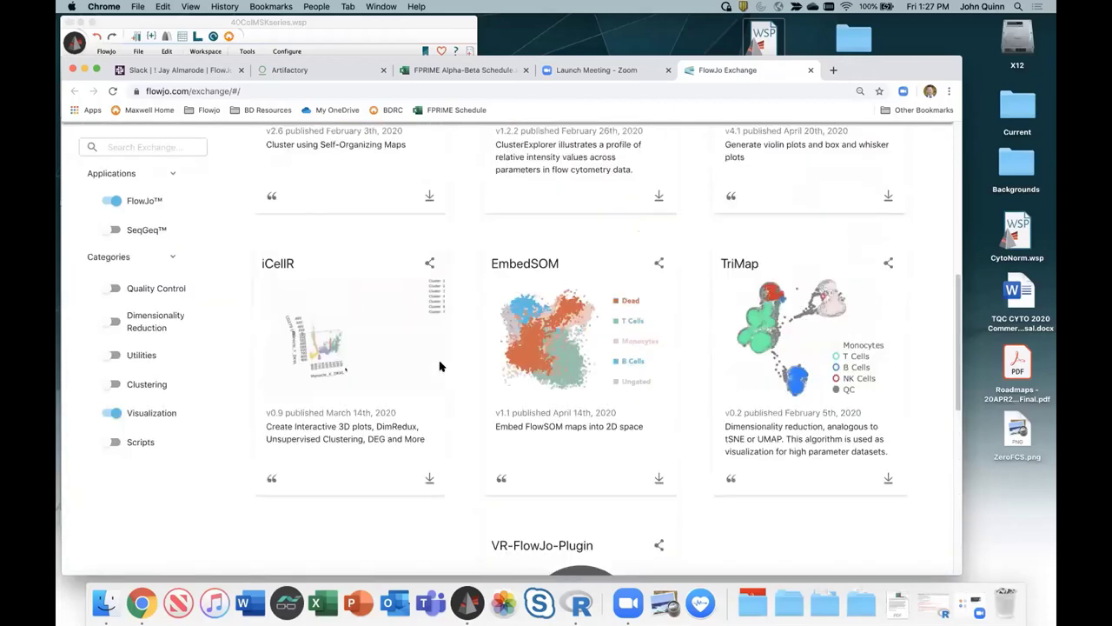
pyautogui.scroll(2, 546, 377)
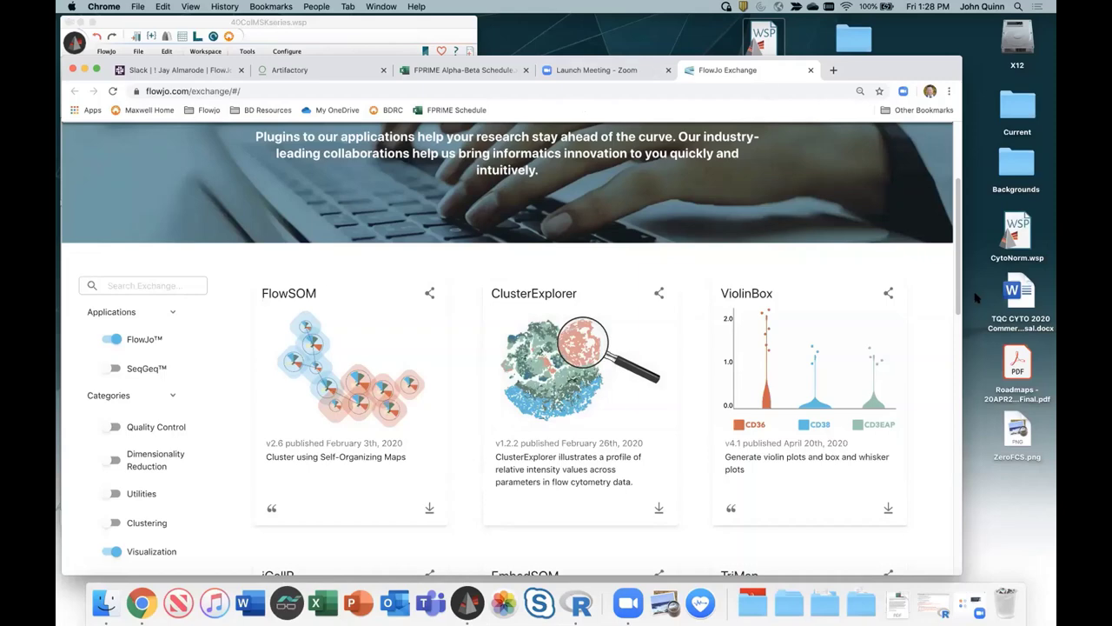
# - Narrow the browser window and open the FlowSOM plugin's profile page to see Version 2.6
pyautogui.moveTo(961, 297); pyautogui.dragTo(834, 318)
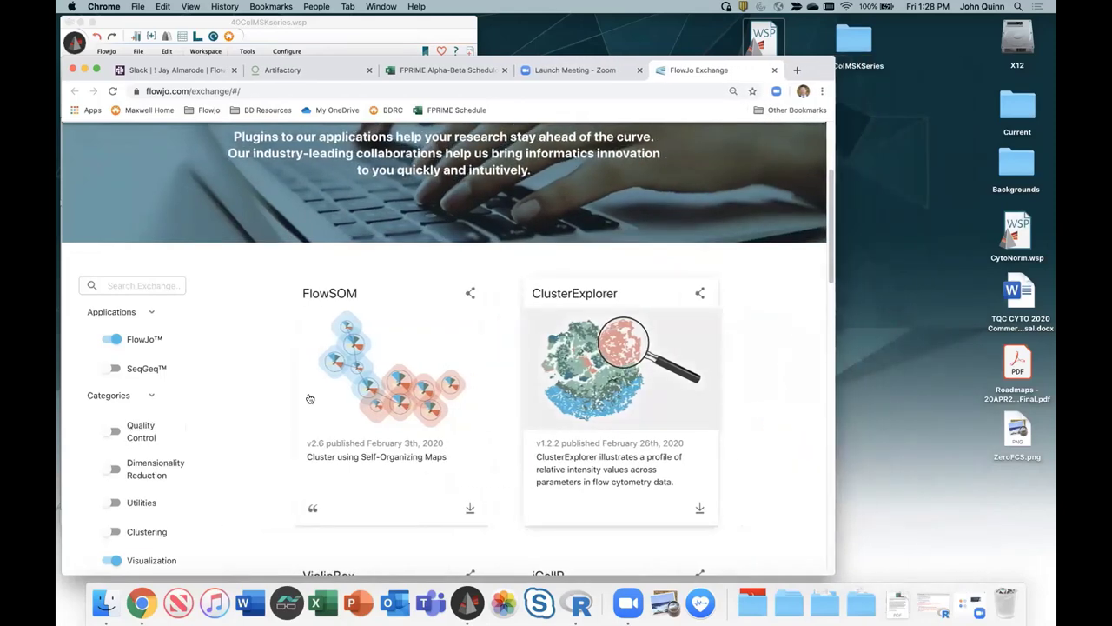
pyautogui.click(390, 383)
pyautogui.scroll(-3, 333, 340)
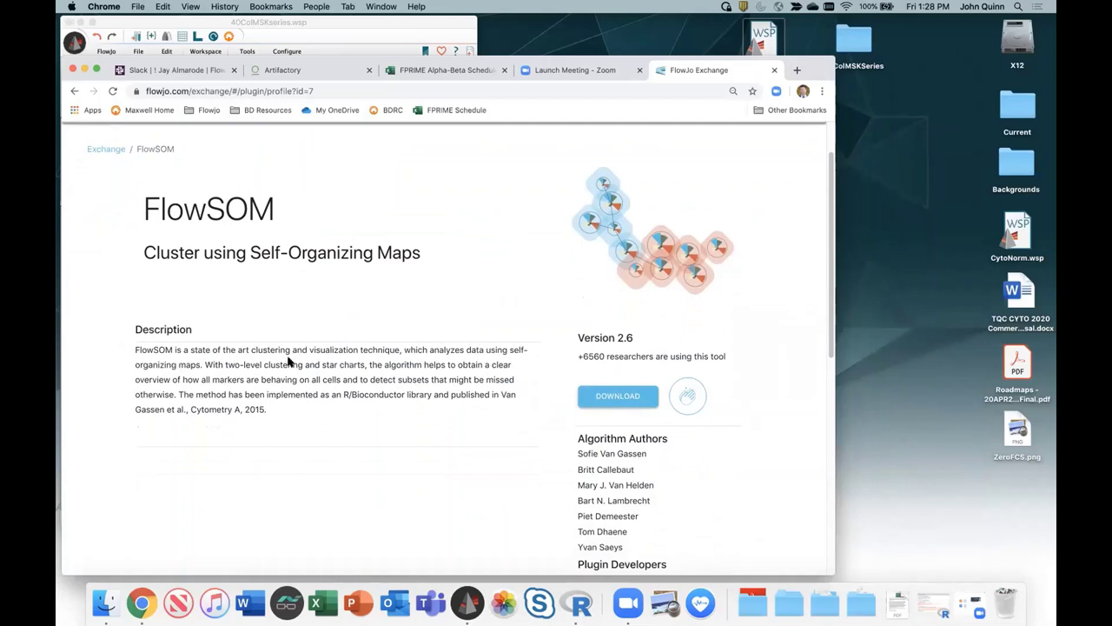
# - Download FlowSOM version 2.6 and place the downloaded zip on the desktop
pyautogui.scroll(-3, 304, 439)
pyautogui.scroll(2, 478, 409)
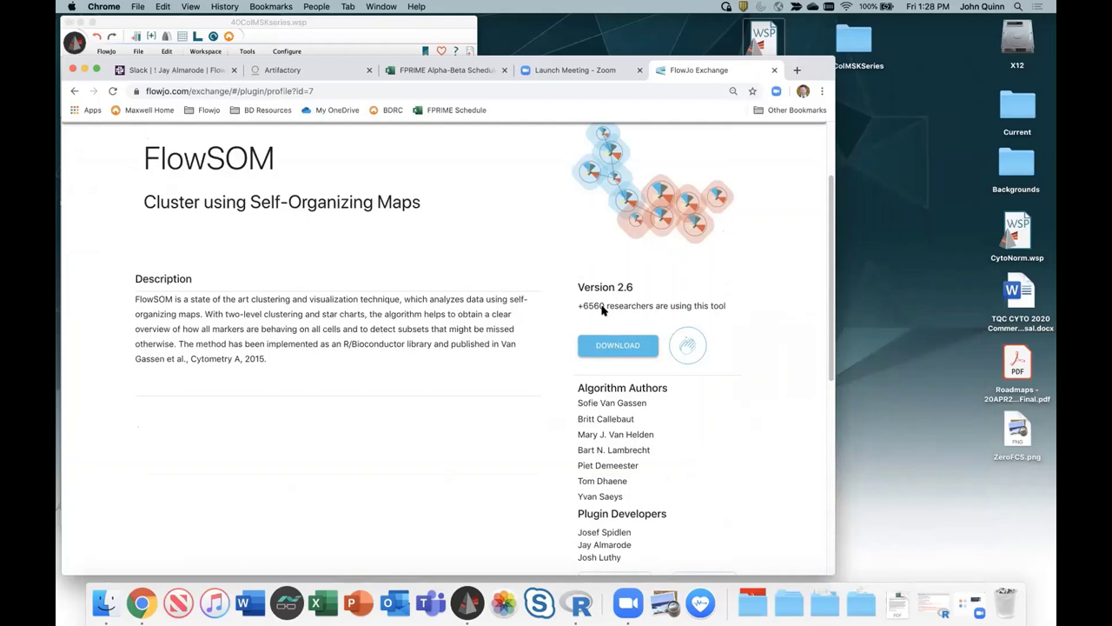
pyautogui.click(626, 345)
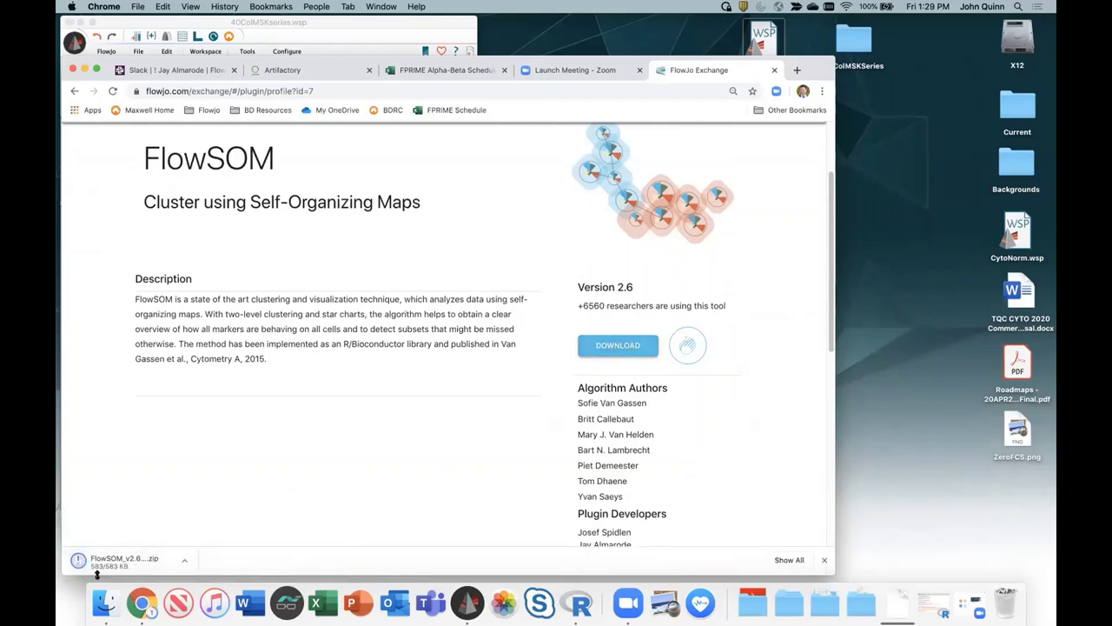
pyautogui.moveTo(104, 563); pyautogui.dragTo(919, 216)
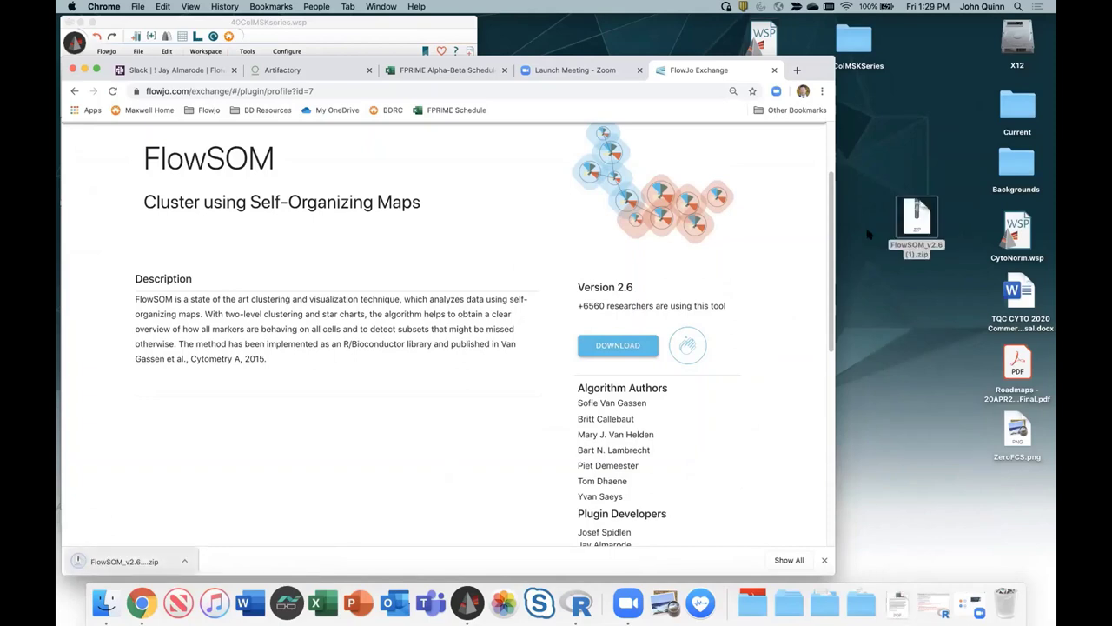
pyautogui.scroll(-3, 670, 377)
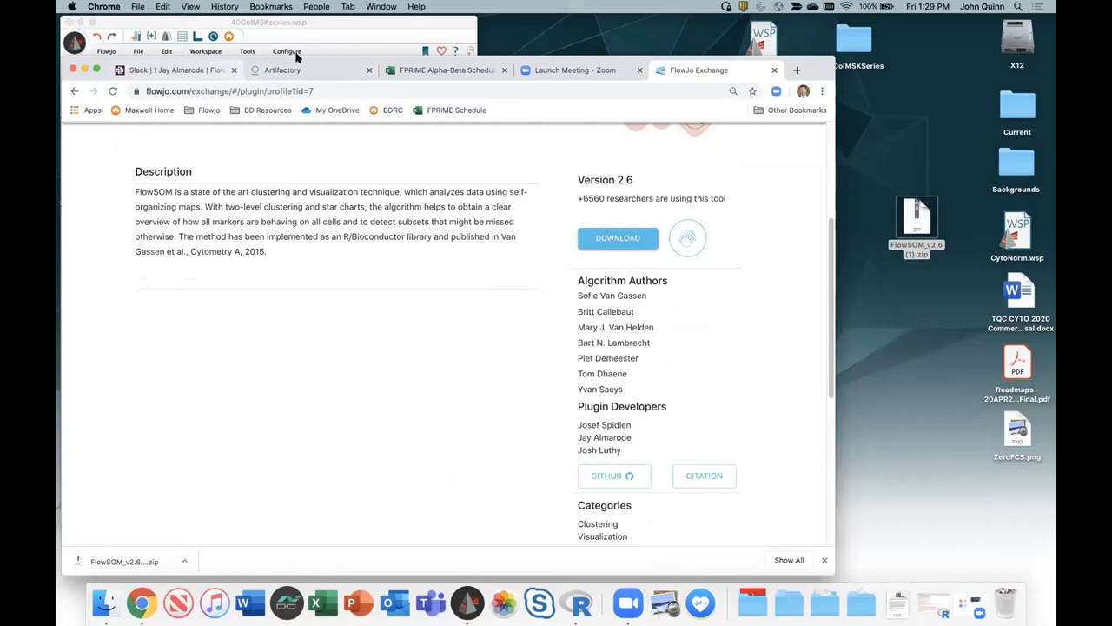
# - Unpack the FlowSOM zip on the desktop and move the zip to the Trash
pyautogui.click(83, 70)
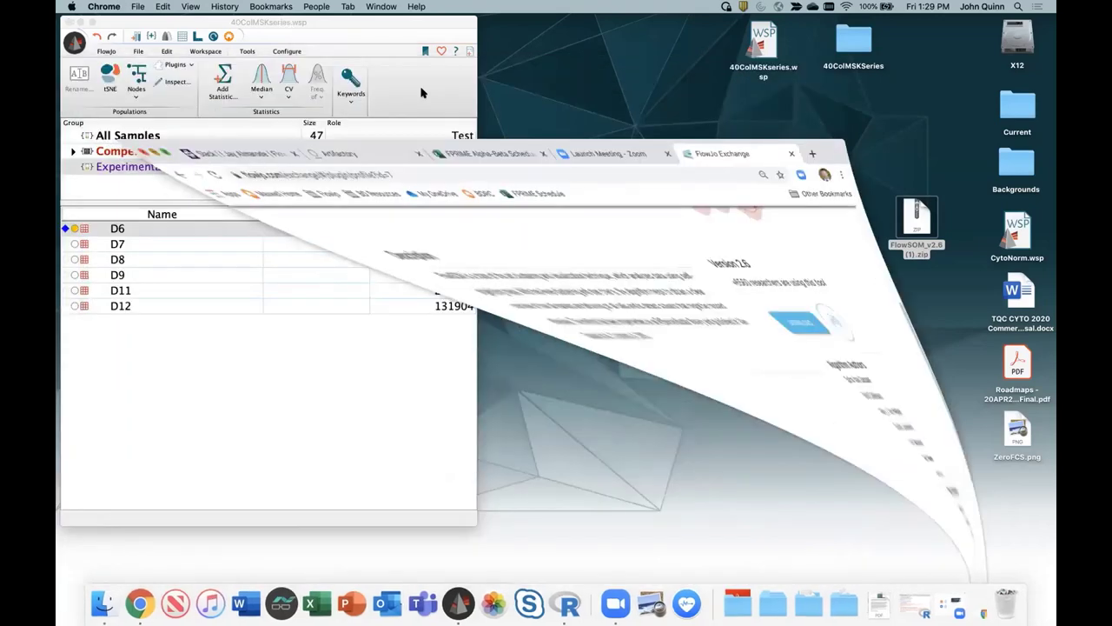
pyautogui.click(917, 213)
pyautogui.doubleClick(917, 213)
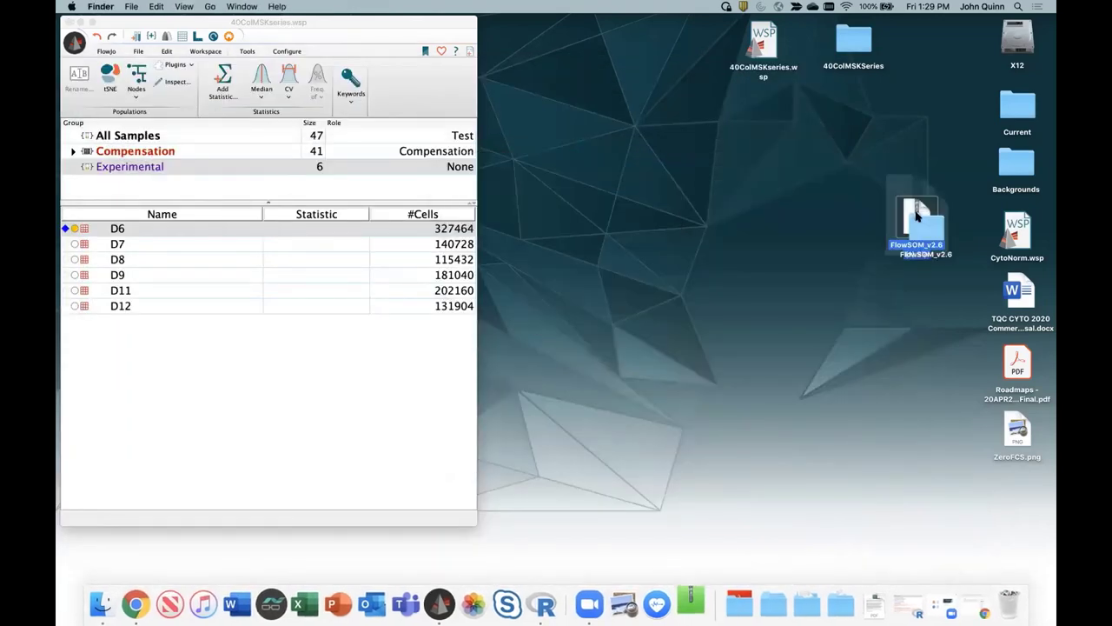
pyautogui.moveTo(915, 221); pyautogui.dragTo(864, 311)
pyautogui.rightClick(866, 313)
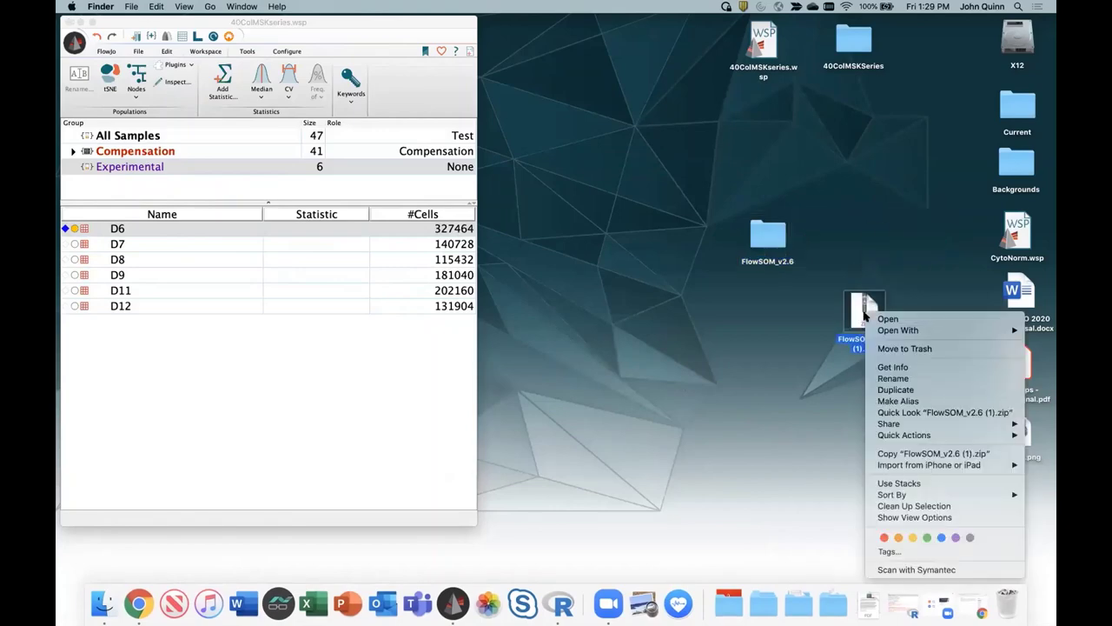
pyautogui.click(904, 348)
# - Open the FlowSOM_v2.6 folder and review its jar, How_To PDF, source zip and license files
pyautogui.click(775, 243)
pyautogui.doubleClick(775, 243)
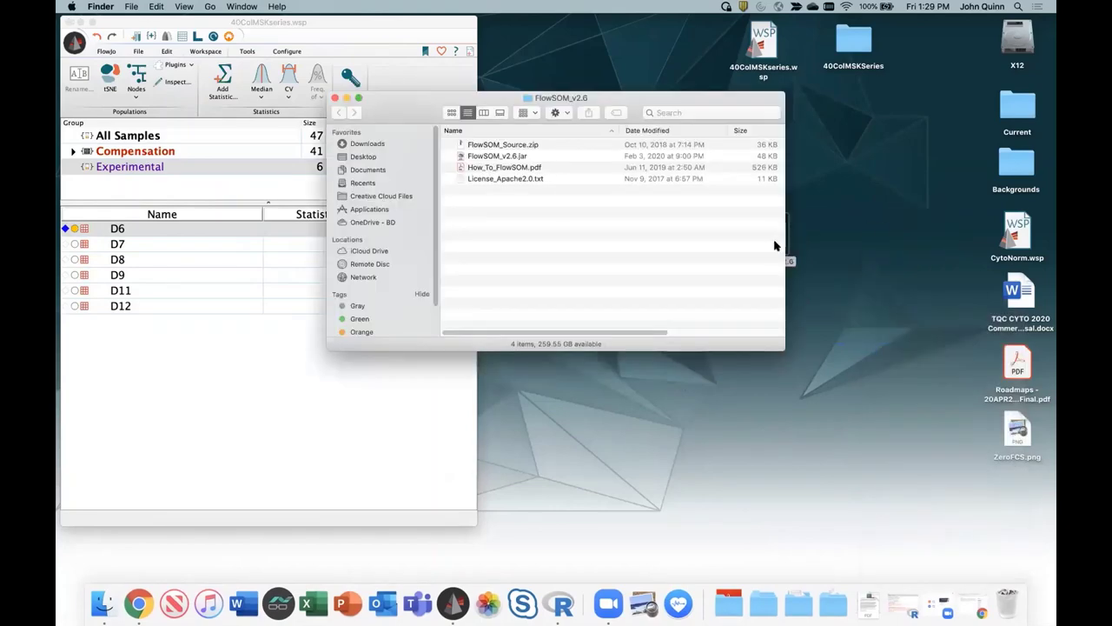
pyautogui.click(498, 157)
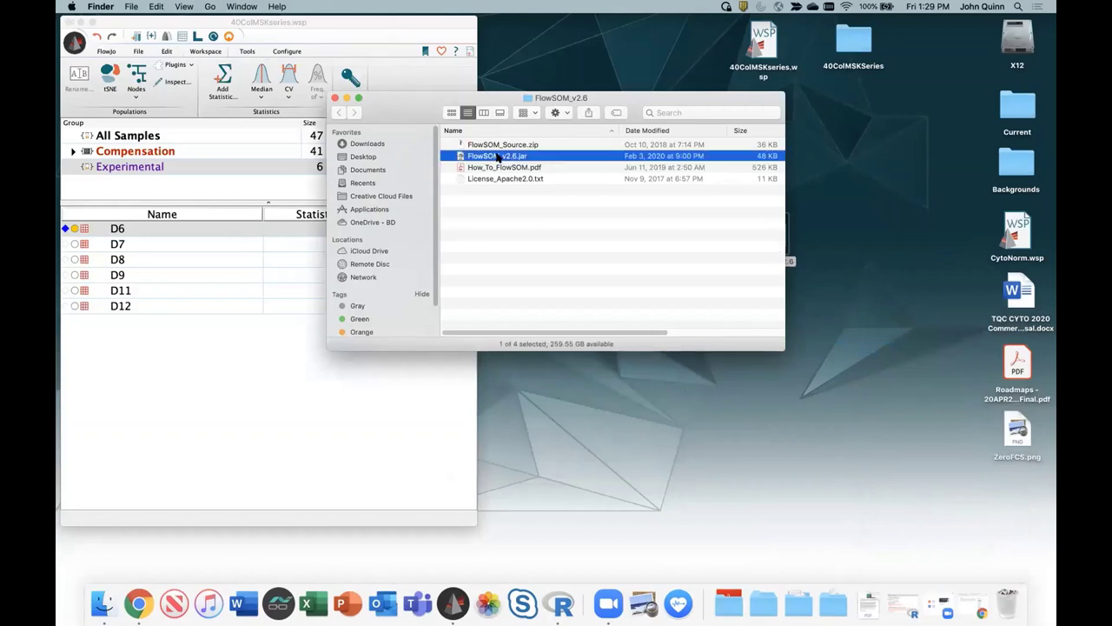
pyautogui.click(498, 167)
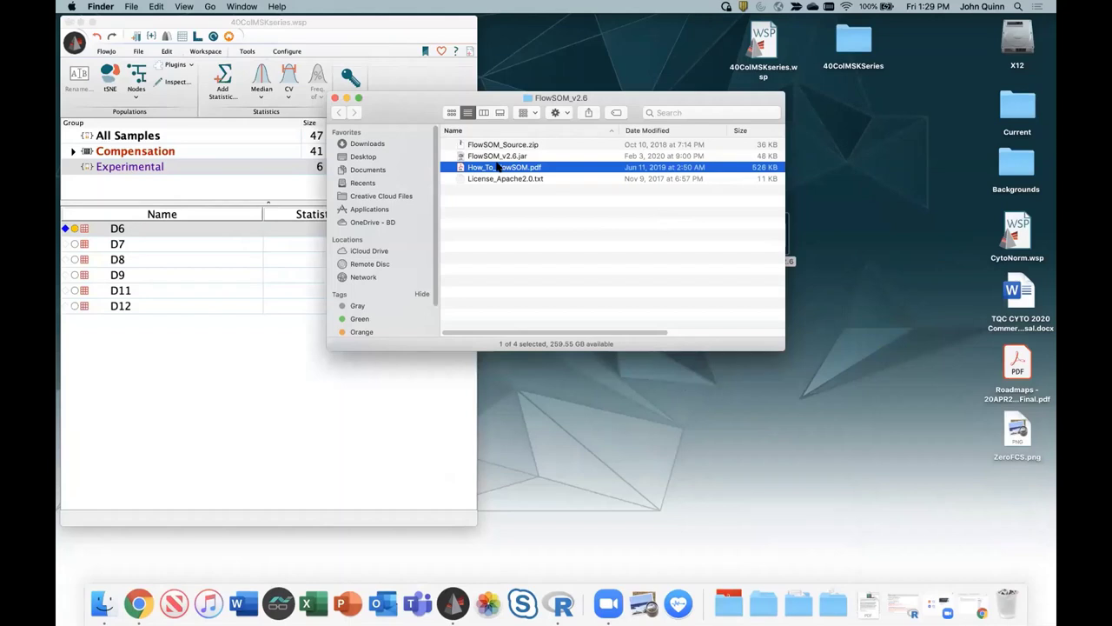
pyautogui.click(512, 145)
pyautogui.click(518, 178)
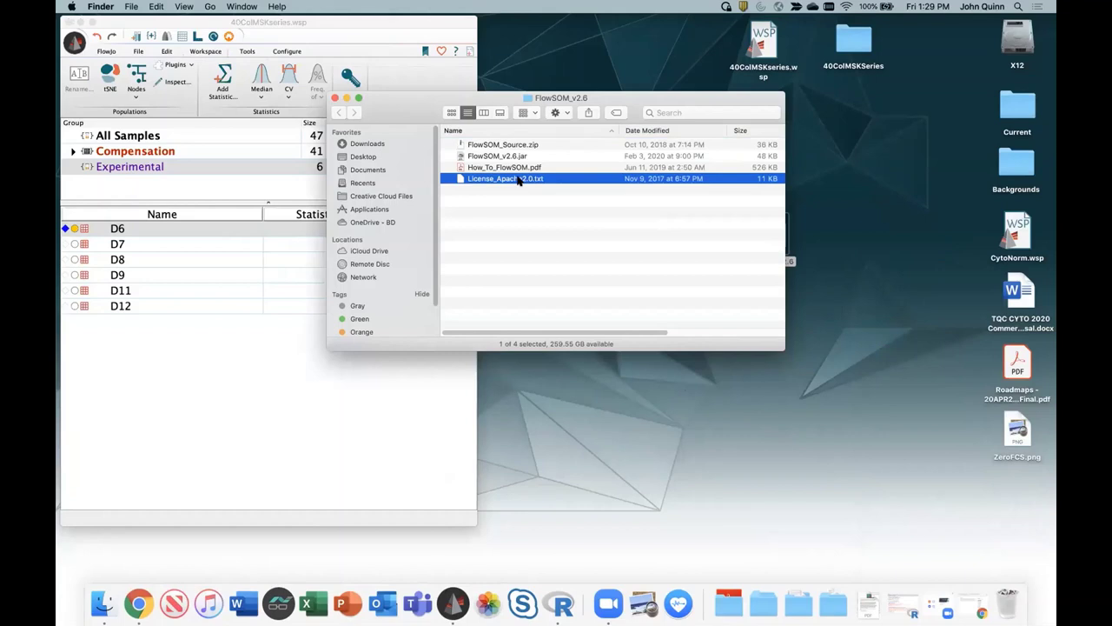
pyautogui.click(511, 158)
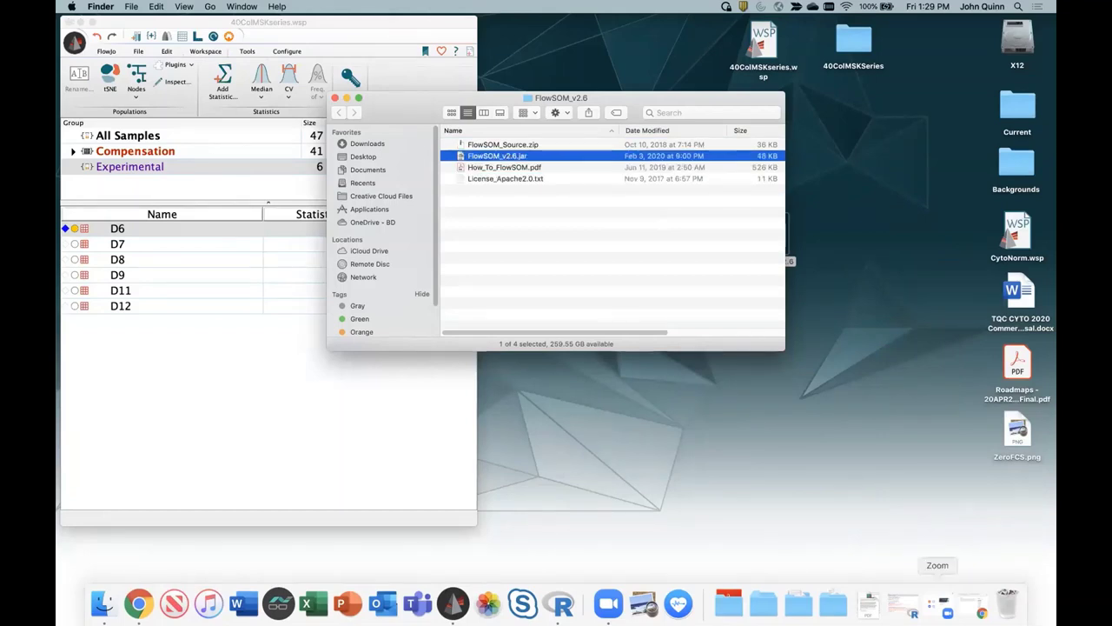
# - Check the installed JARs in the Applications plugins folder, then close the FlowSOM_v2.6 window
pyautogui.click(730, 603)
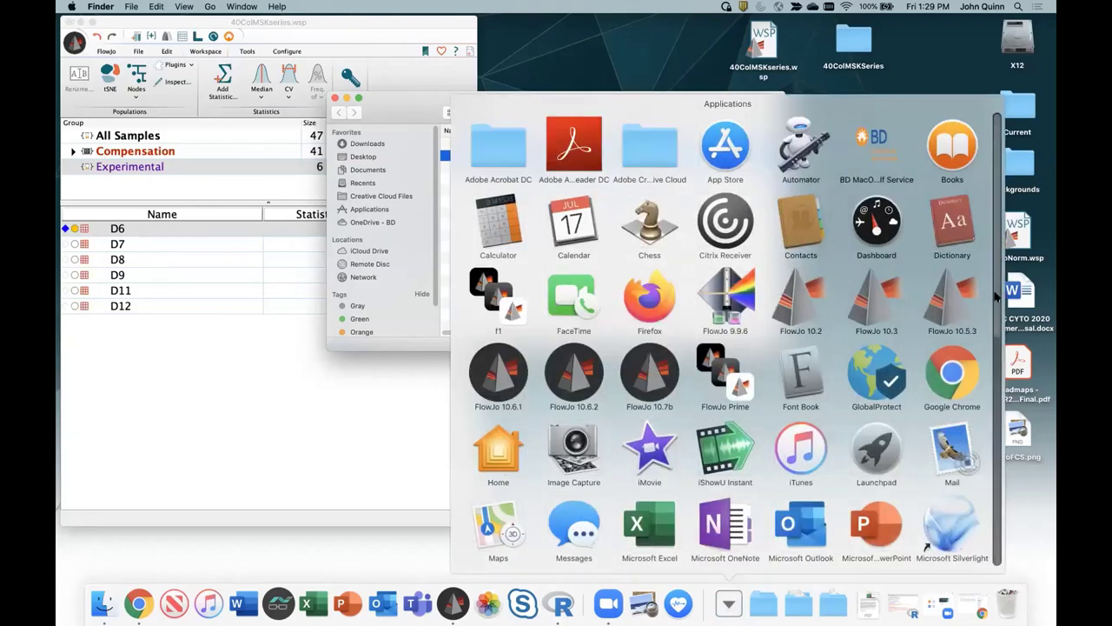
pyautogui.scroll(-5, 544, 422)
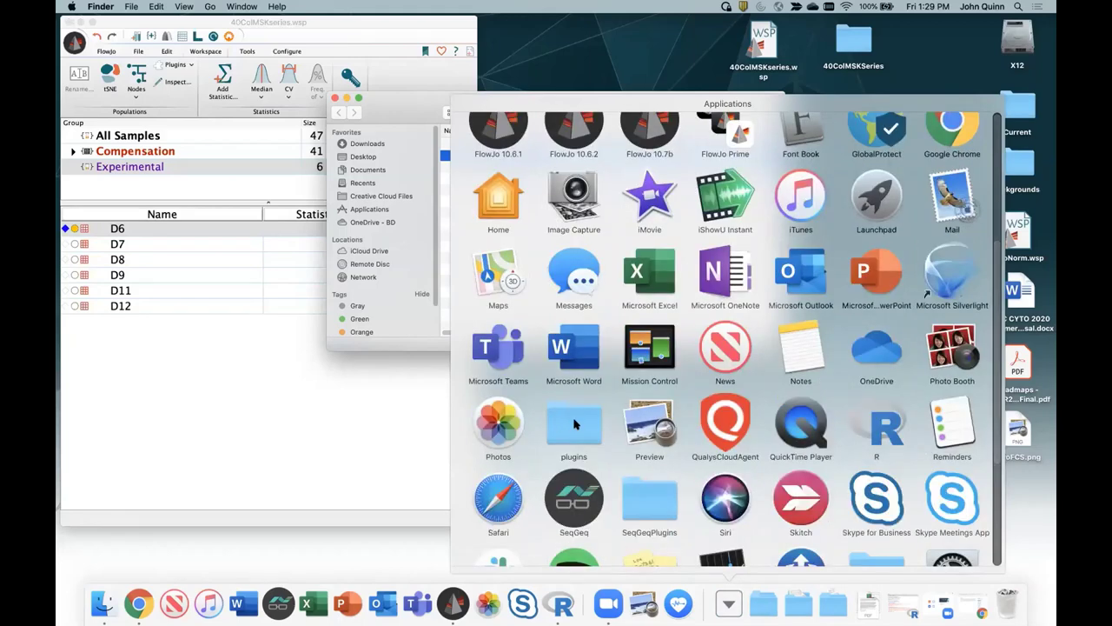
pyautogui.click(574, 423)
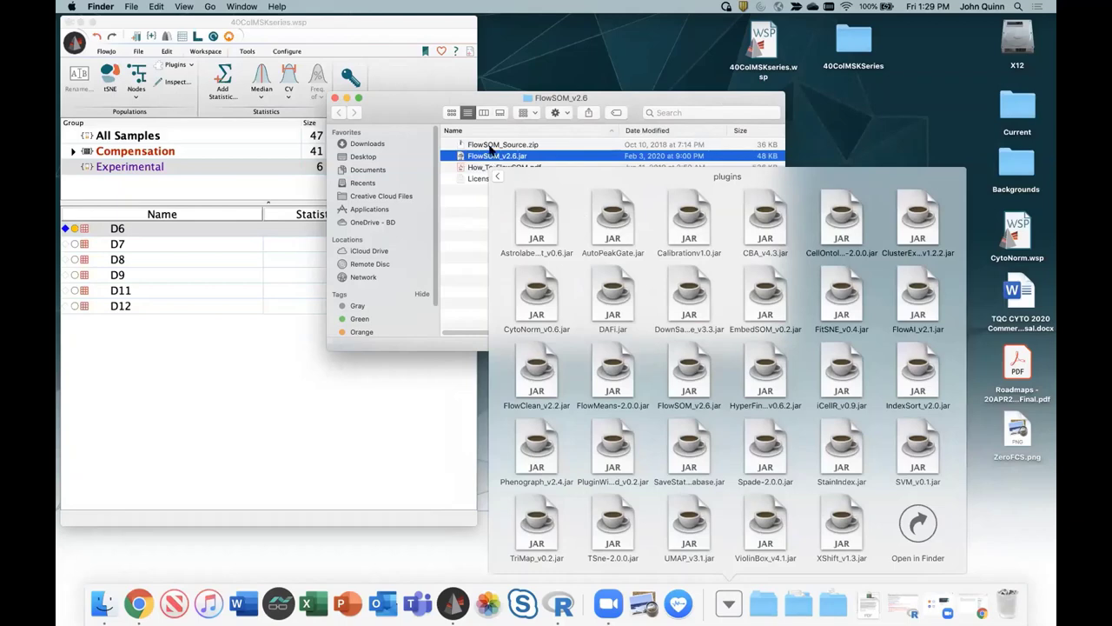
pyautogui.click(824, 158)
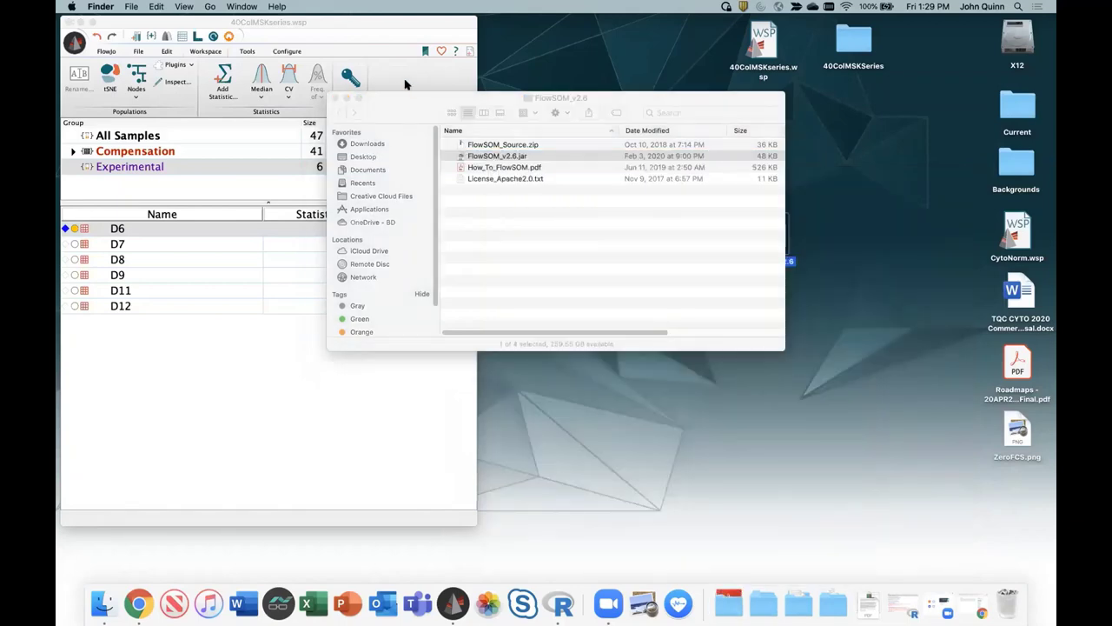
pyautogui.click(335, 100)
pyautogui.moveTo(323, 21); pyautogui.dragTo(323, 49)
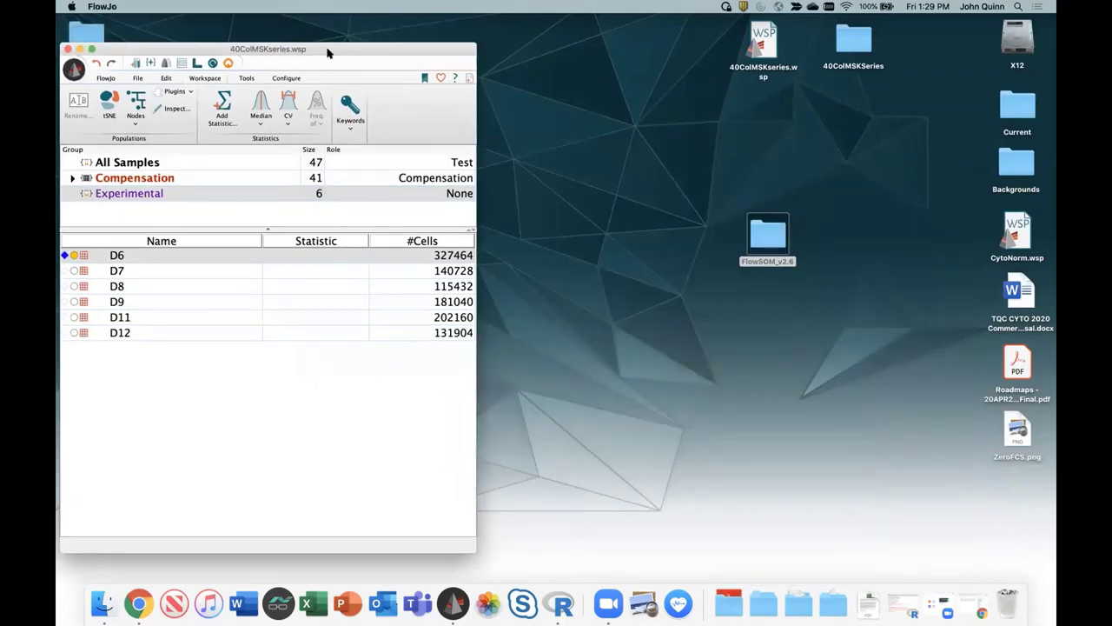
pyautogui.click(441, 79)
pyautogui.click(608, 410)
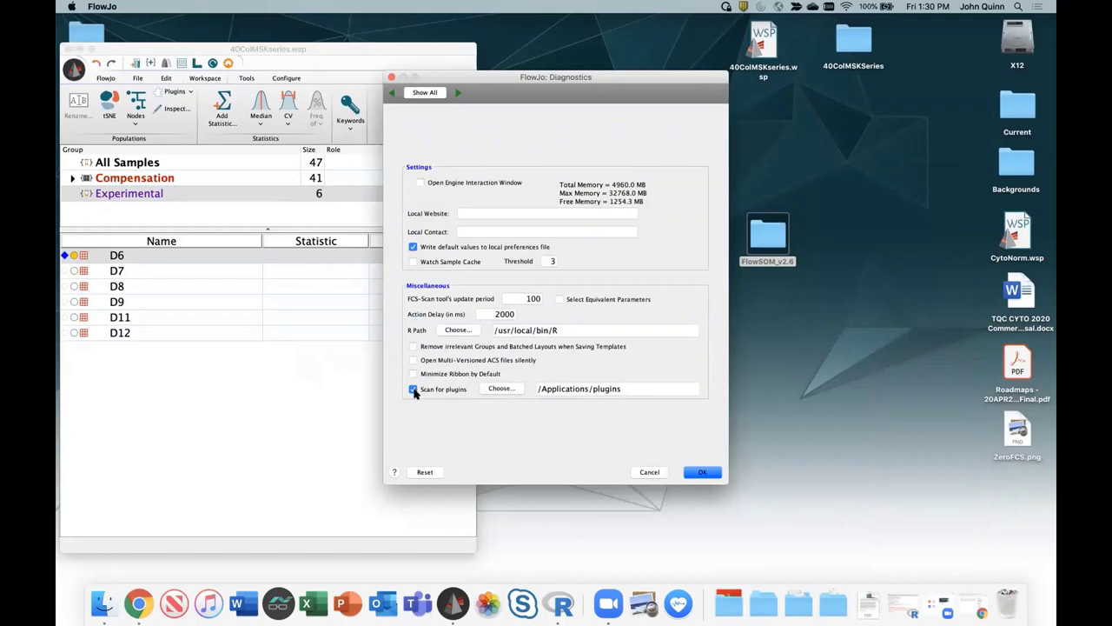
pyautogui.moveTo(640, 390); pyautogui.dragTo(530, 391)
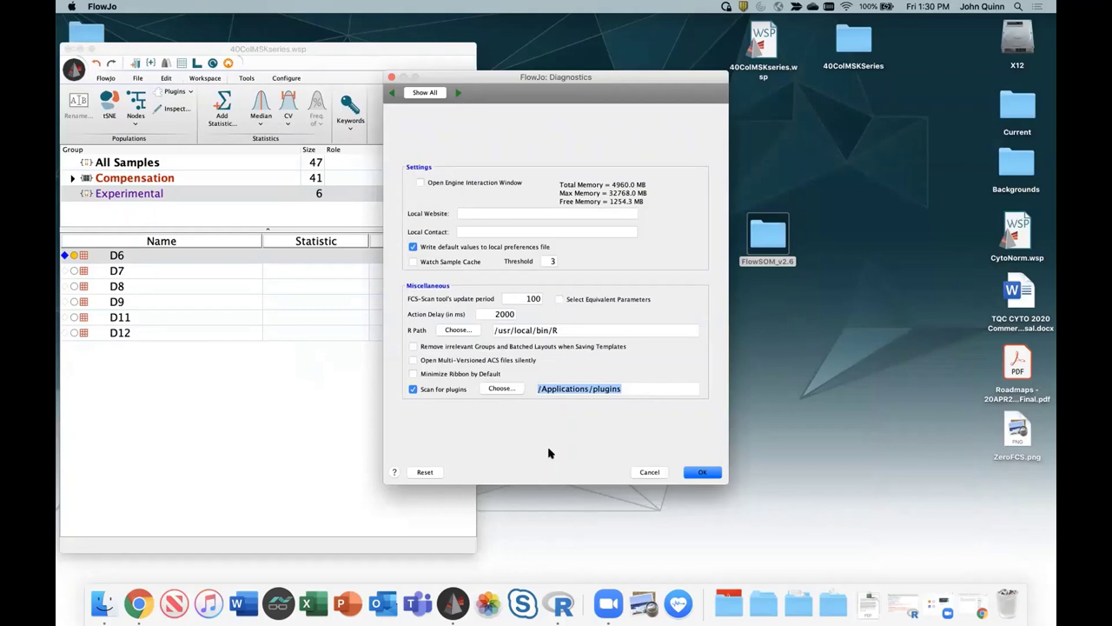
pyautogui.click(392, 77)
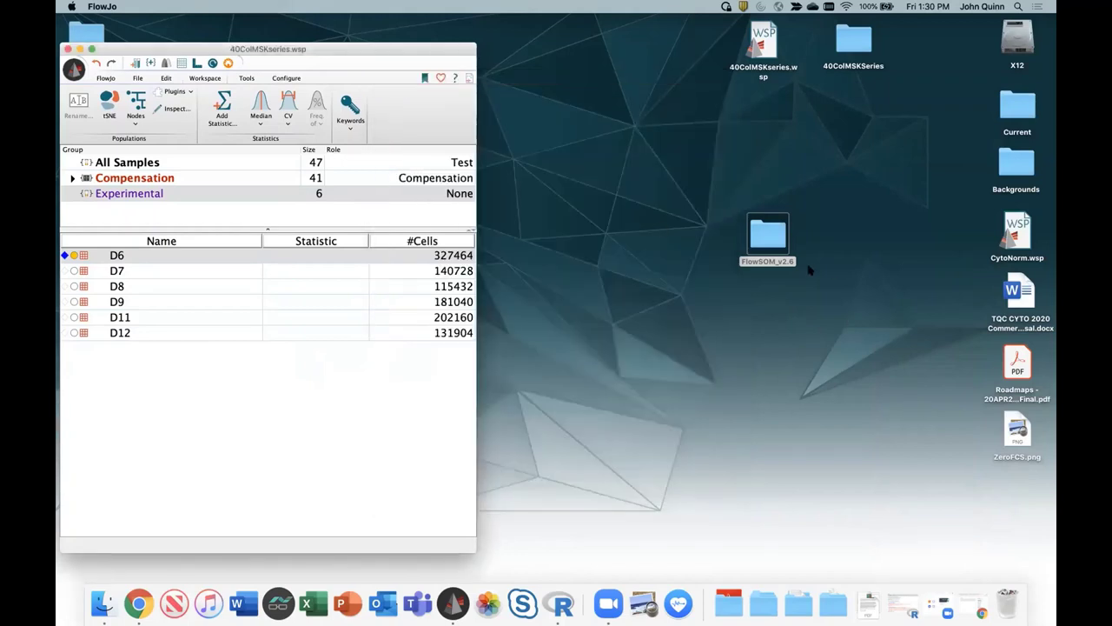
pyautogui.doubleClick(780, 251)
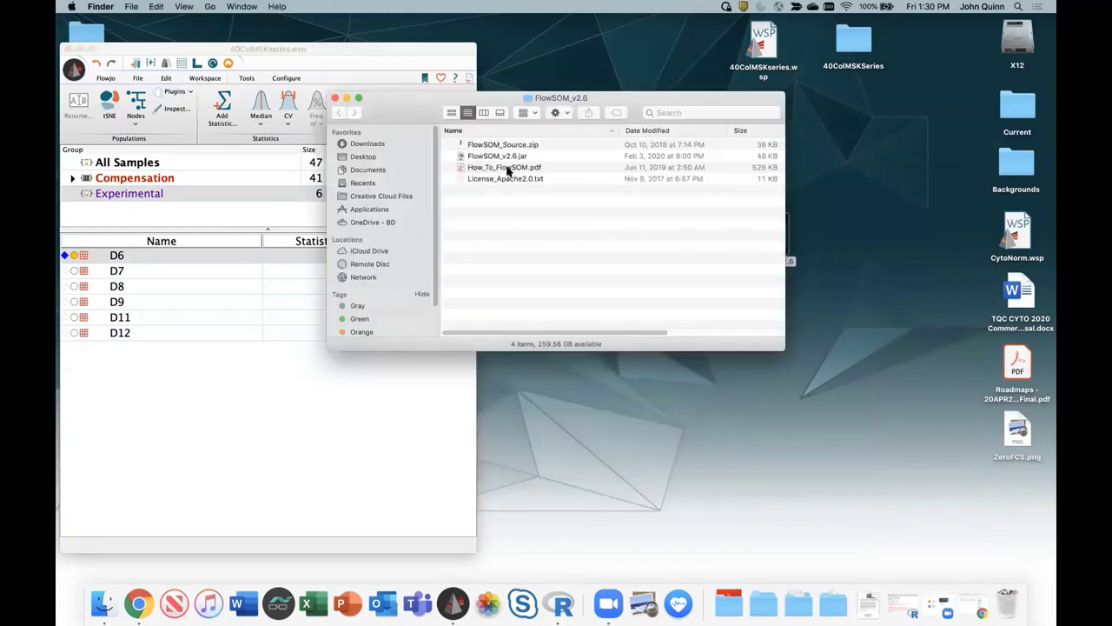
# - Open How_To_FlowSOM.pdf, review its R package installation code, and return to page 1
pyautogui.doubleClick(505, 169)
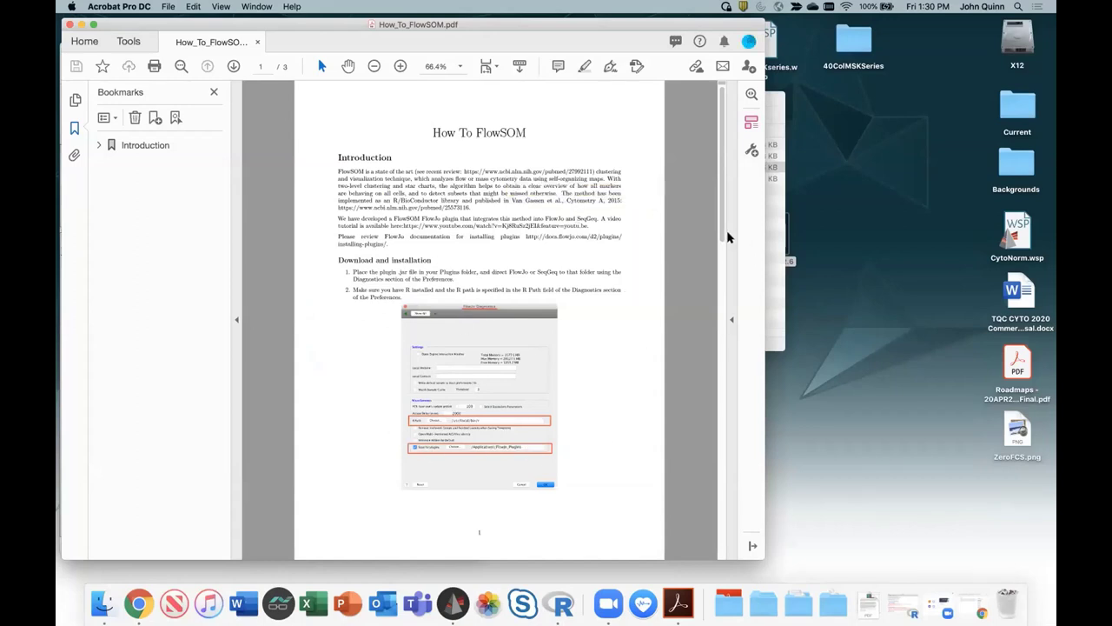
pyautogui.moveTo(722, 234); pyautogui.dragTo(695, 354)
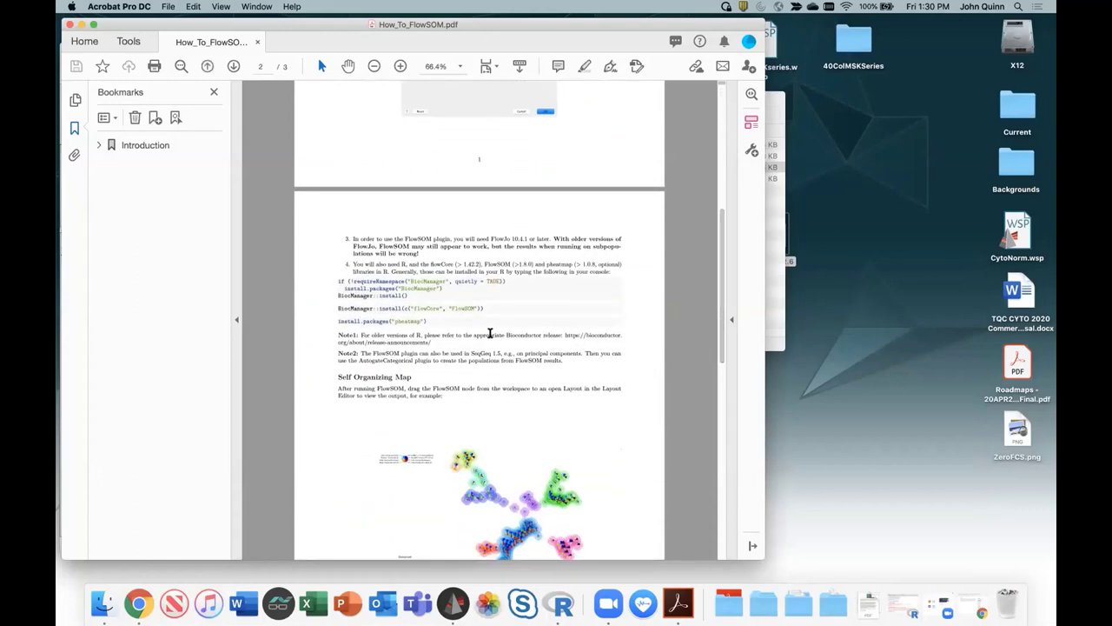
pyautogui.moveTo(338, 282); pyautogui.dragTo(426, 322)
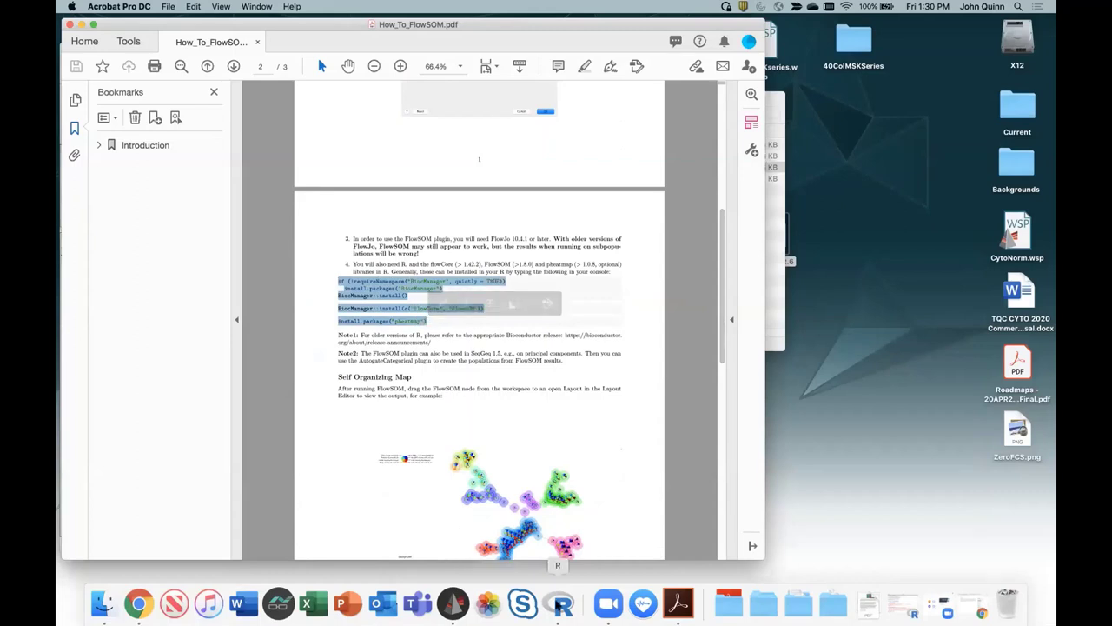
pyautogui.click(633, 303)
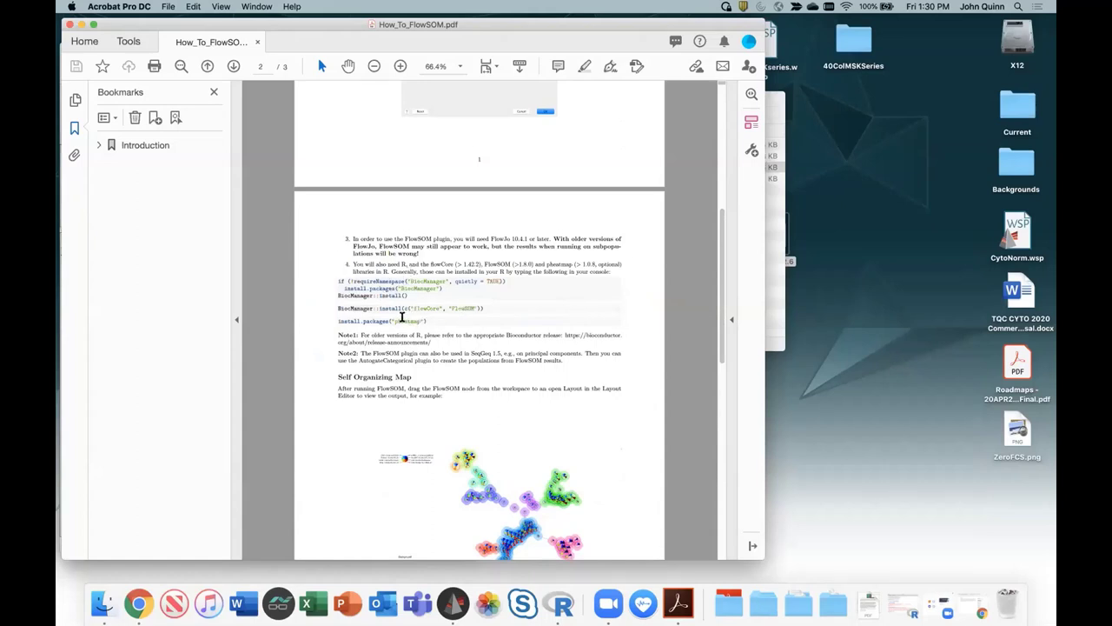
pyautogui.click(545, 320)
pyautogui.scroll(-10, 533, 311)
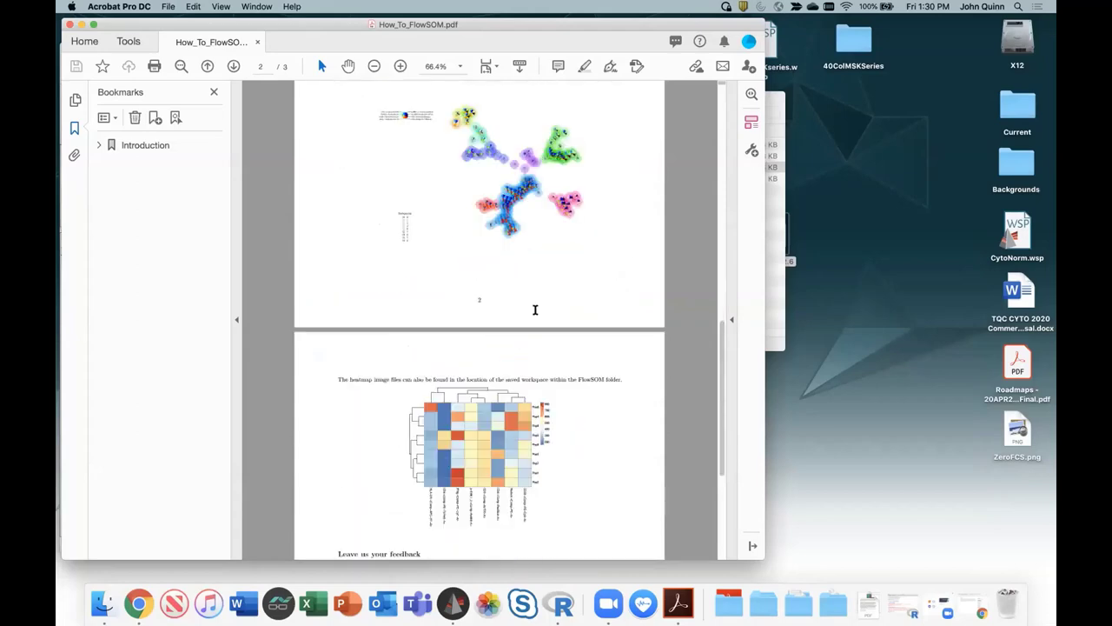
pyautogui.scroll(8, 533, 311)
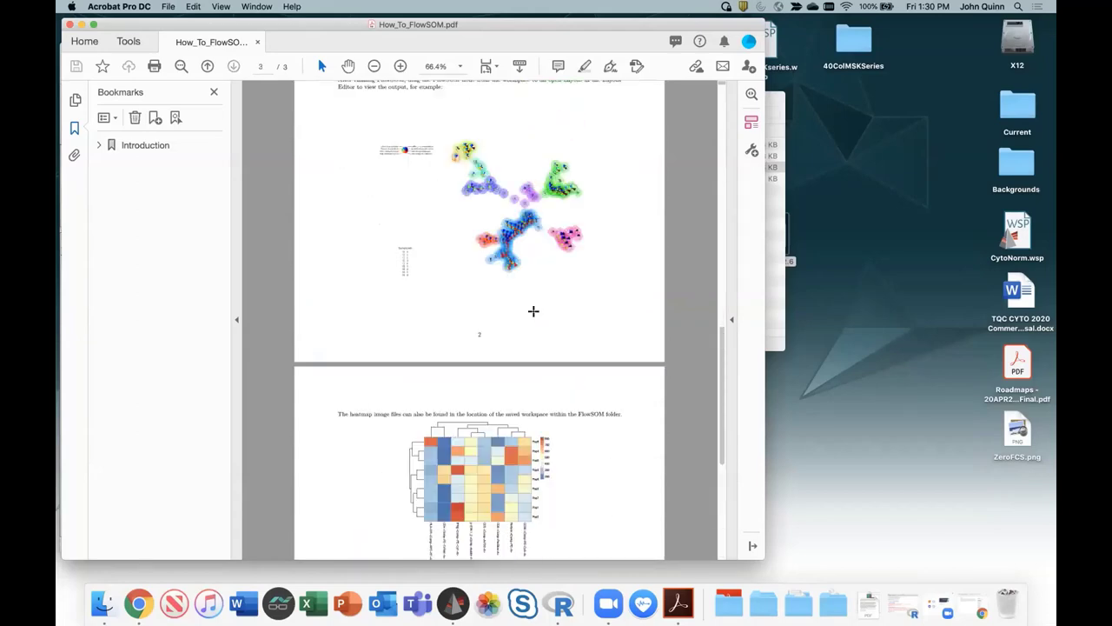
pyautogui.scroll(10, 533, 311)
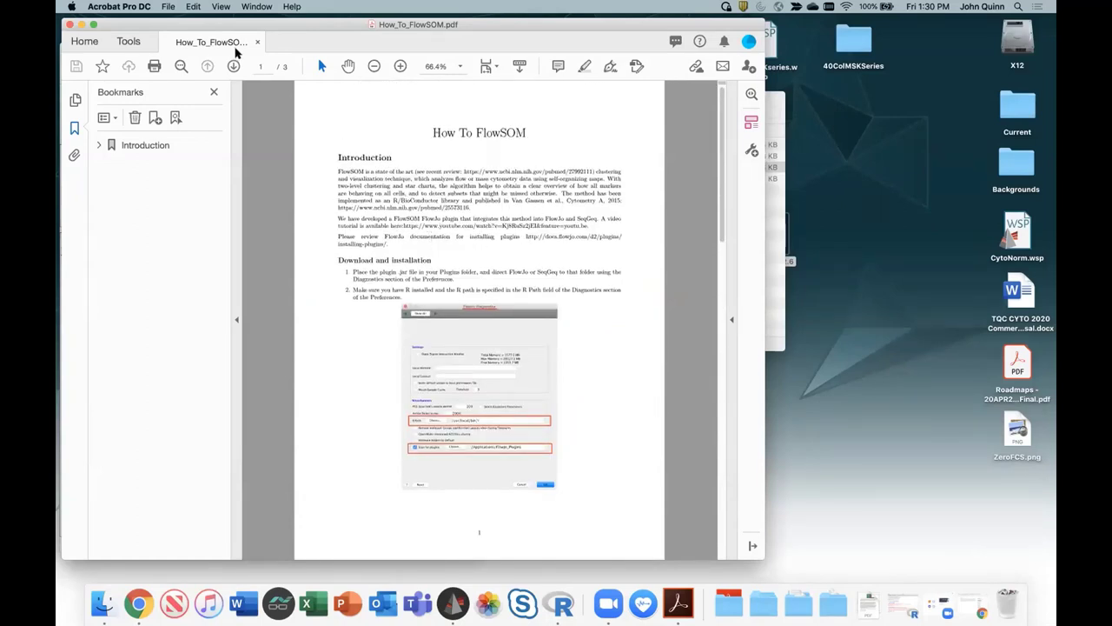
pyautogui.moveTo(75, 33); pyautogui.dragTo(122, 68)
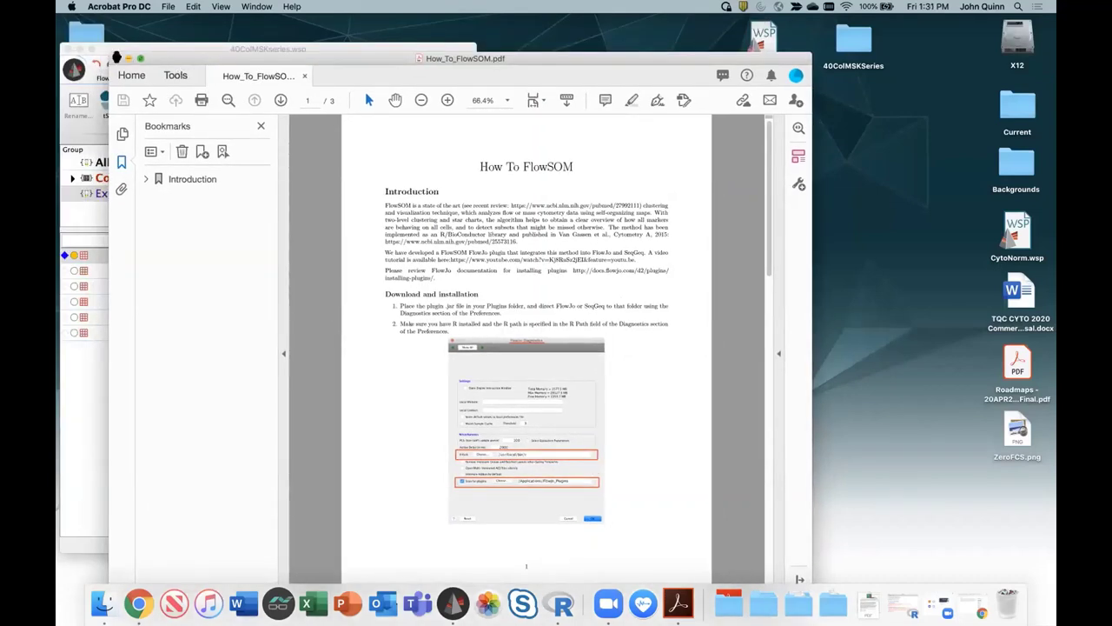
# - Close the guide and folder, then view FlowJo's Diagnostics settings showing R Path /usr/local/bin/R
pyautogui.click(116, 58)
pyautogui.click(336, 98)
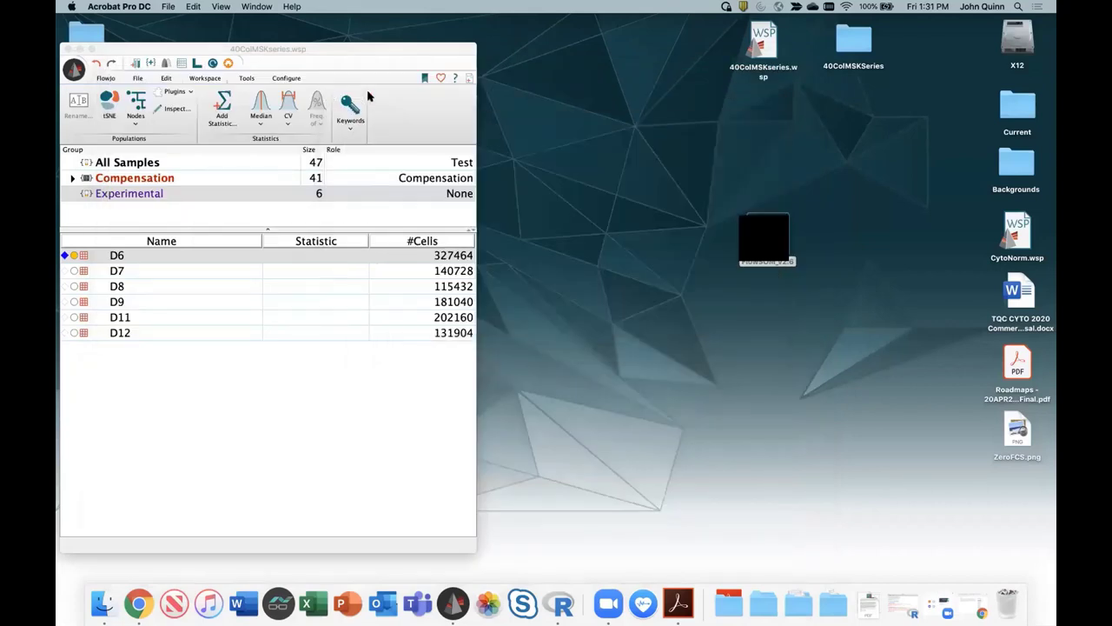
pyautogui.click(442, 78)
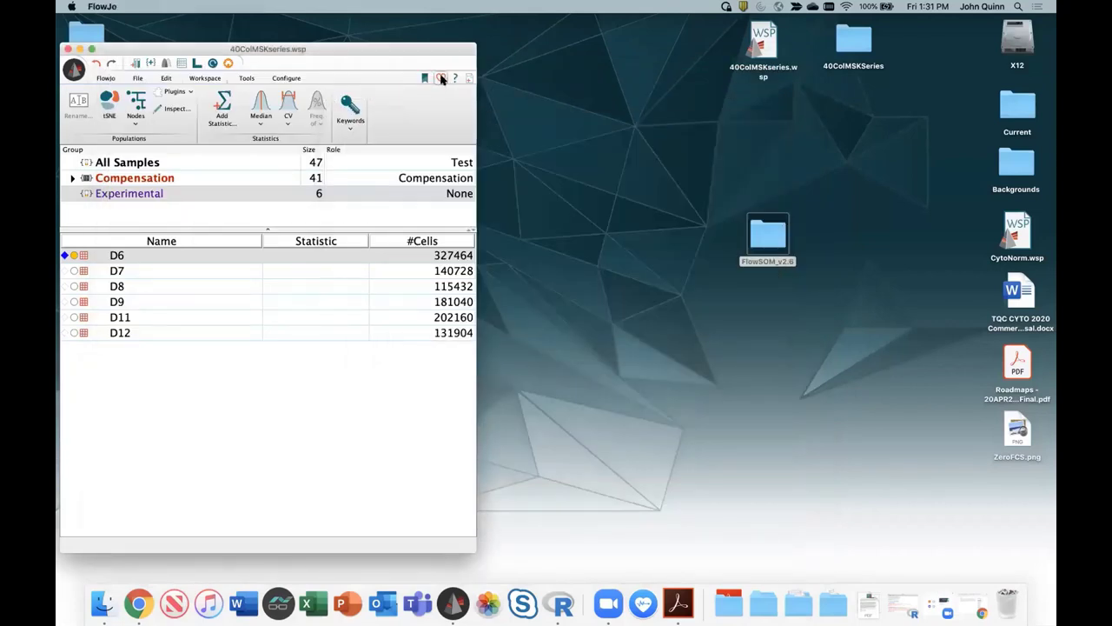
pyautogui.click(441, 78)
pyautogui.click(614, 415)
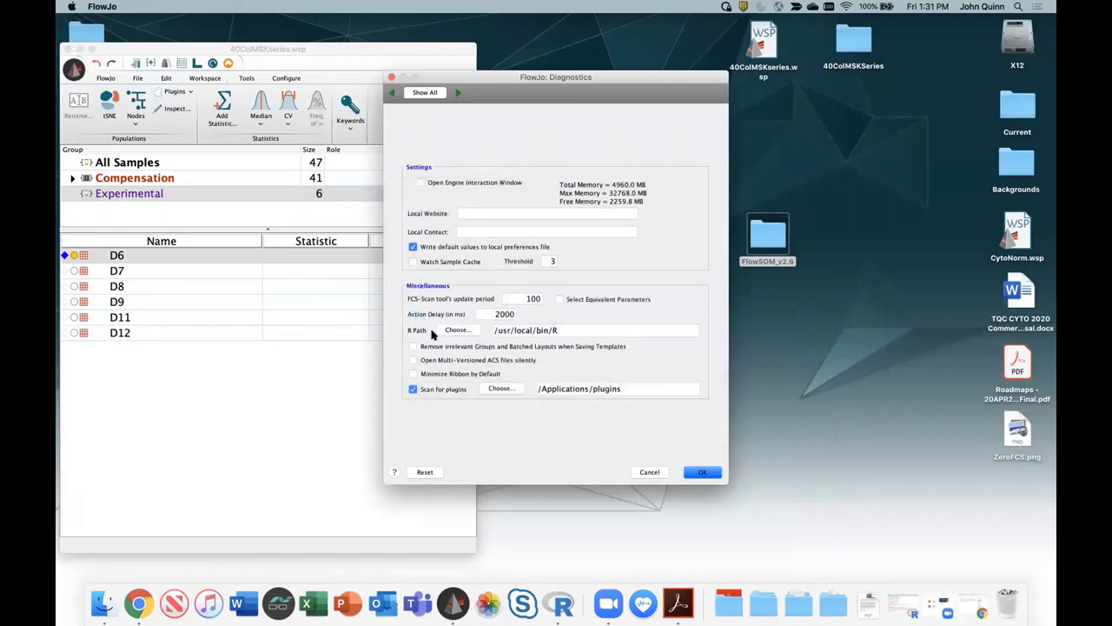
pyautogui.moveTo(575, 330); pyautogui.dragTo(490, 331)
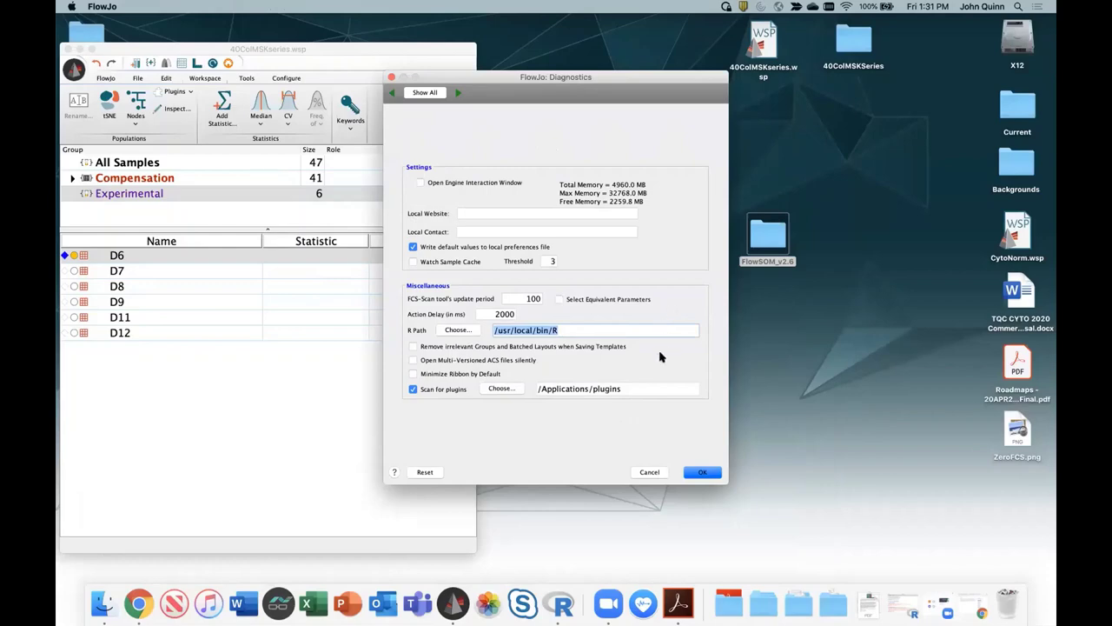
# - Launch Terminal from the Applications Utilities folder
pyautogui.click(721, 603)
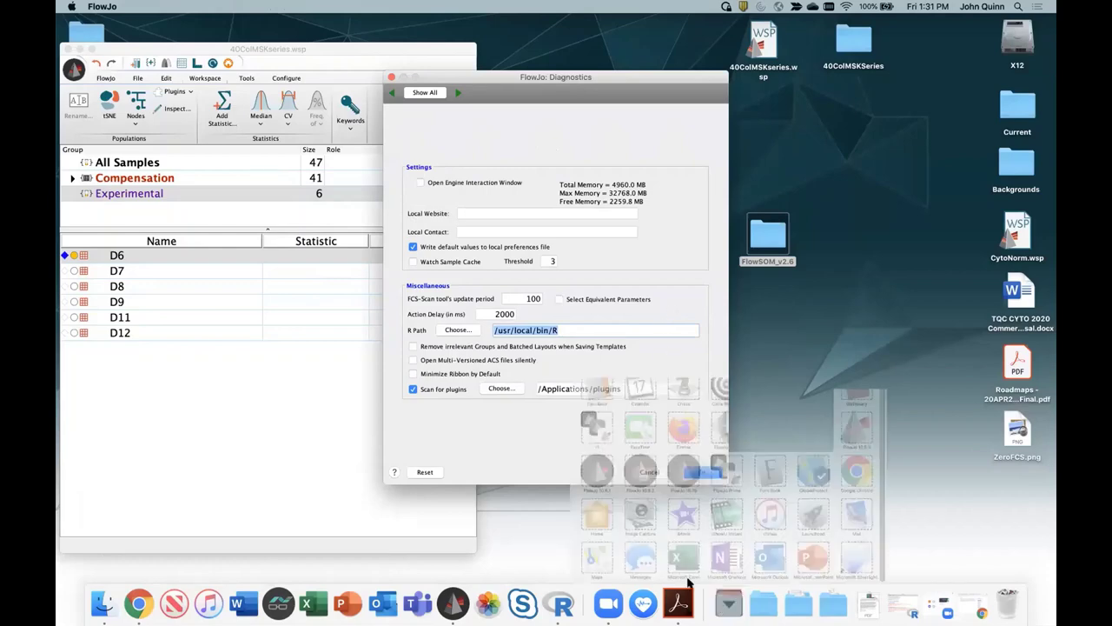
pyautogui.scroll(-2, 614, 475)
pyautogui.scroll(-10, 614, 475)
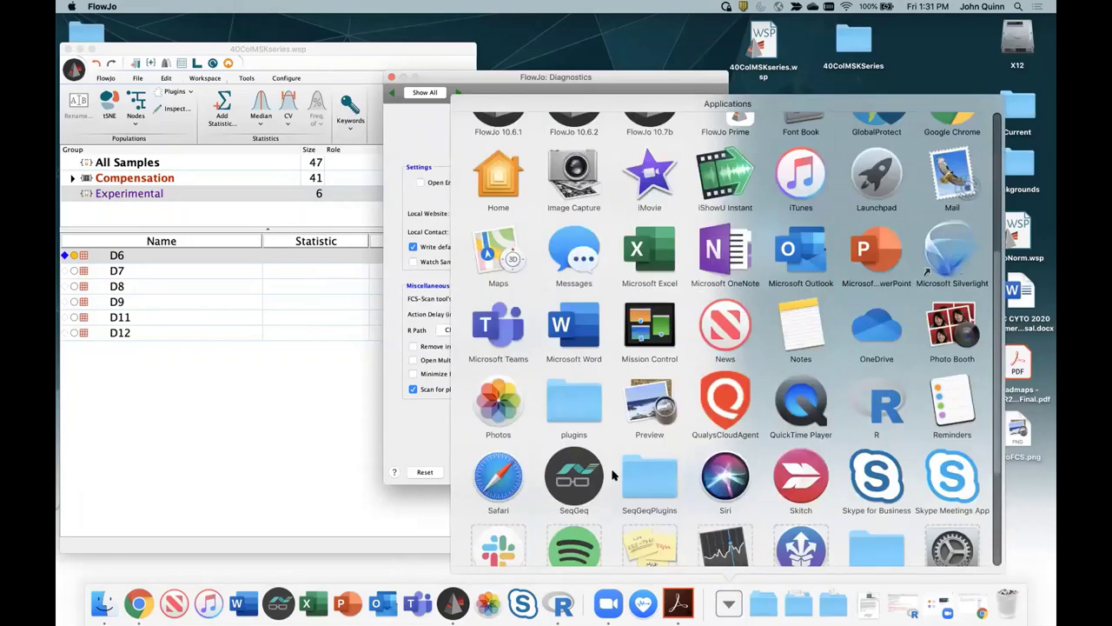
pyautogui.click(802, 456)
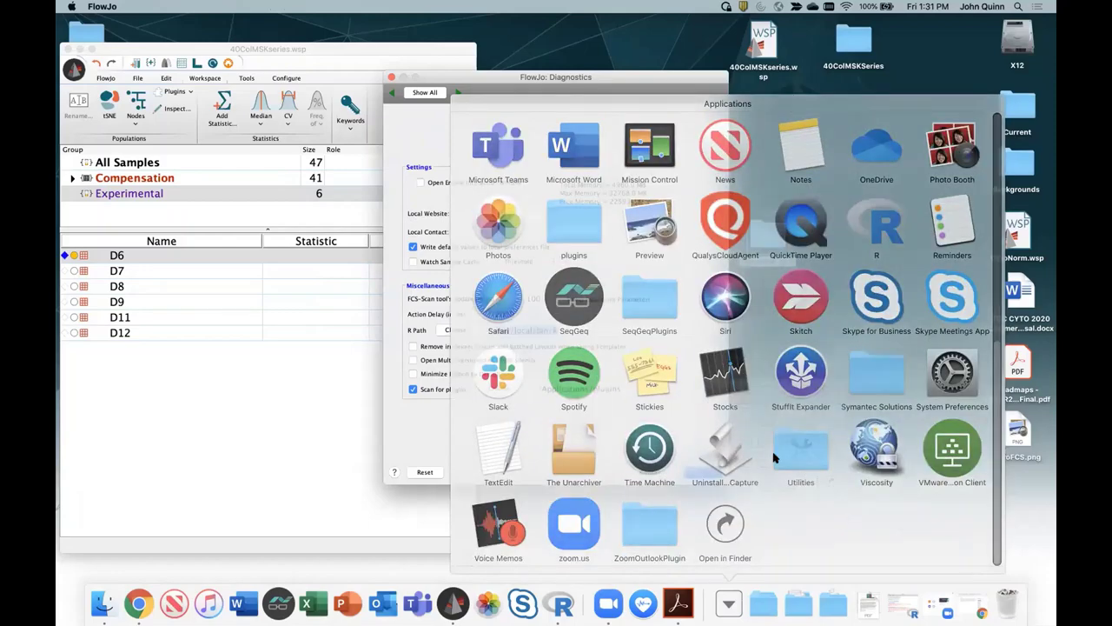
pyautogui.click(653, 521)
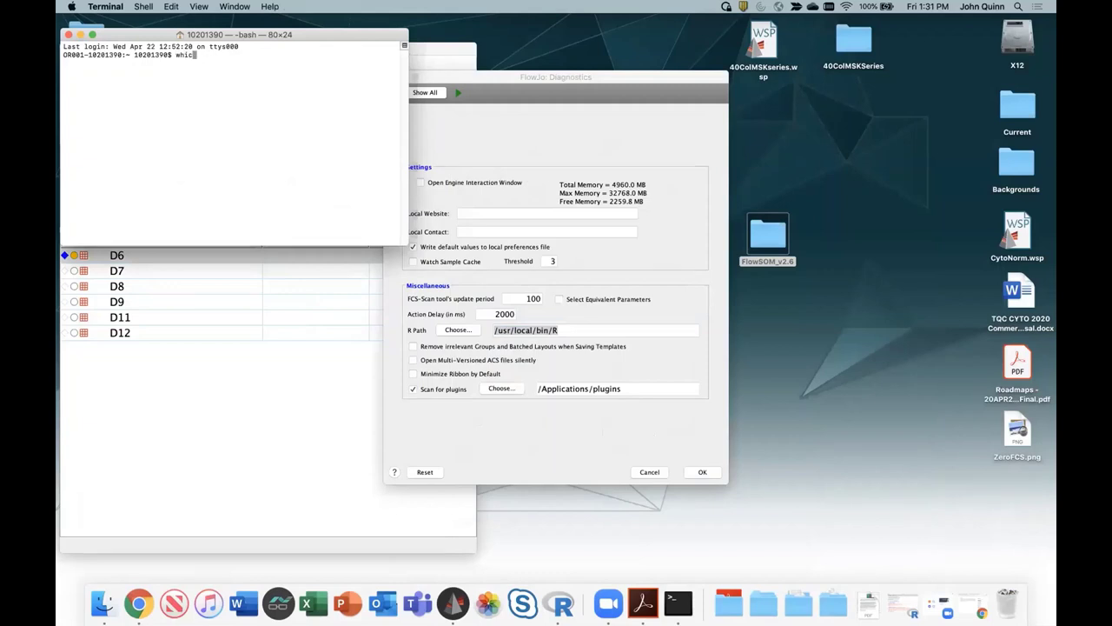
# - Run 'which r' to confirm R lives at /usr/local/bin/R, then return to FlowJo's Diagnostics
pyautogui.write('which r')
pyautogui.press('Return')
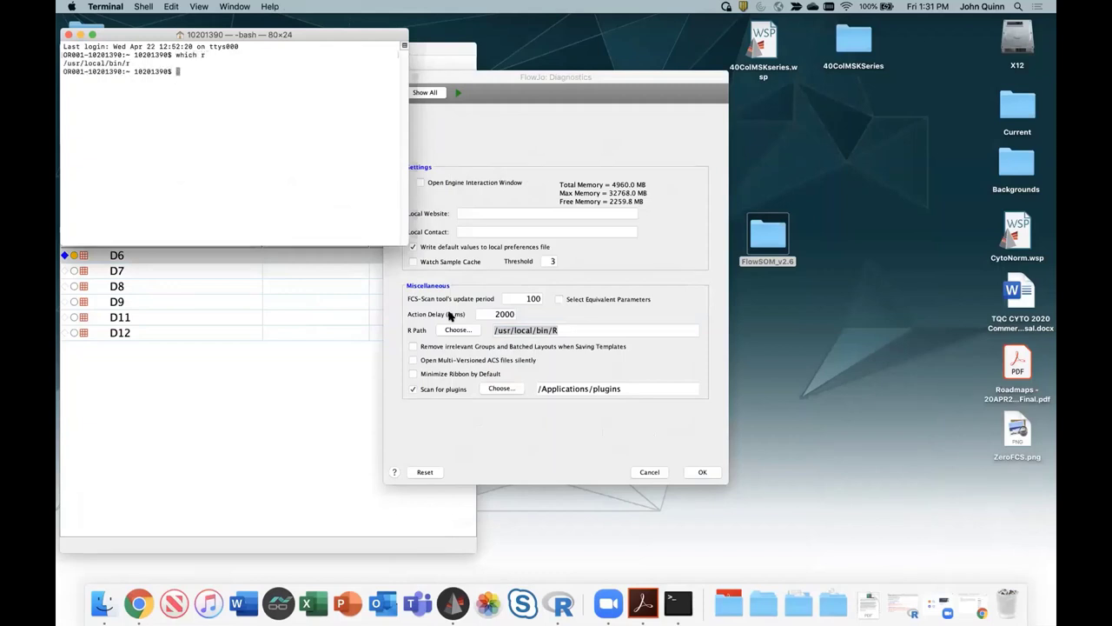
pyautogui.moveTo(130, 64); pyautogui.dragTo(66, 63)
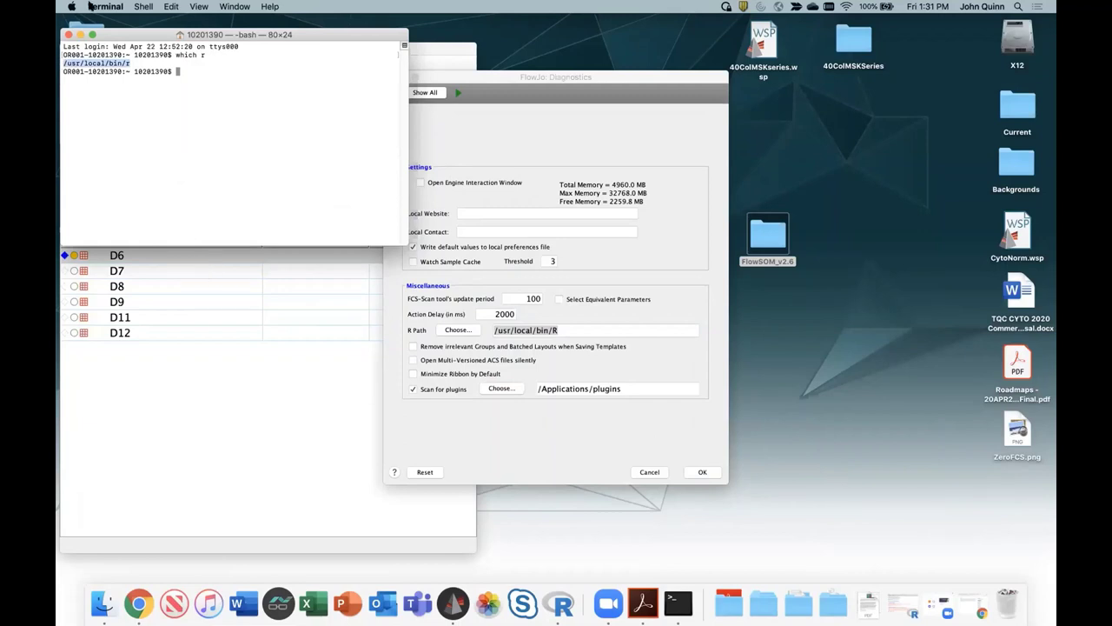
pyautogui.click(68, 35)
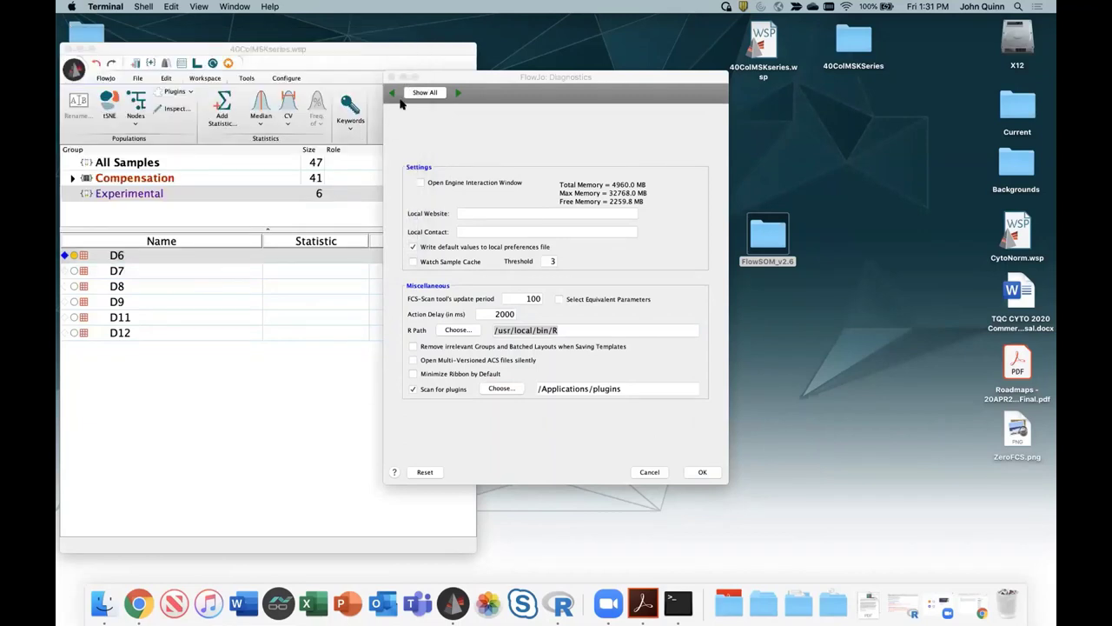
pyautogui.moveTo(556, 80); pyautogui.dragTo(552, 116)
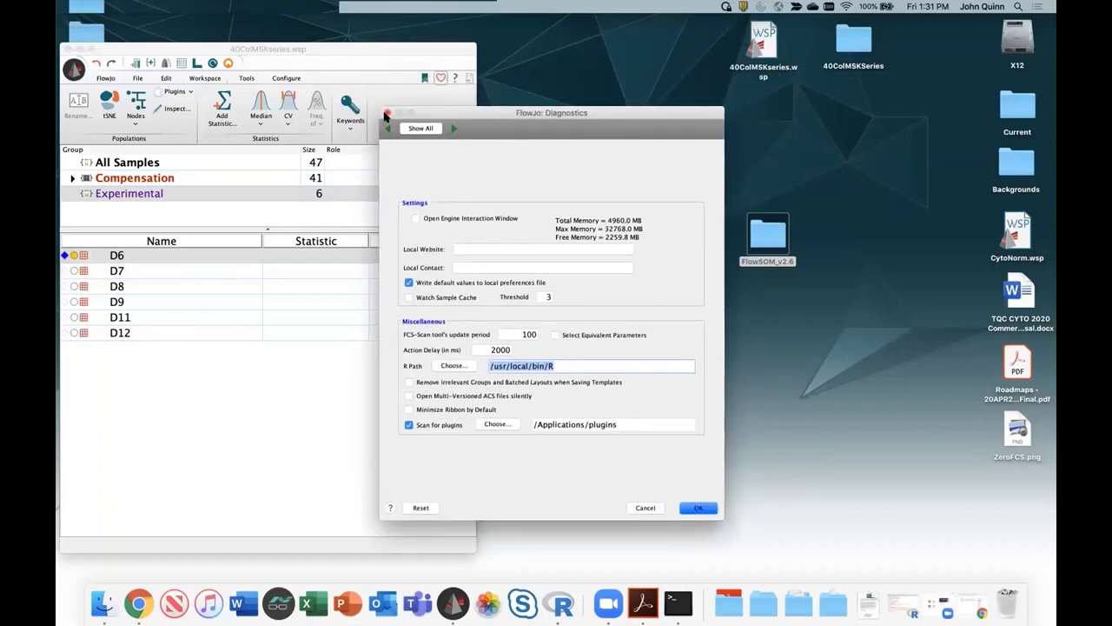
# - Close the Diagnostics settings and briefly check the workspace plugins list
pyautogui.click(388, 113)
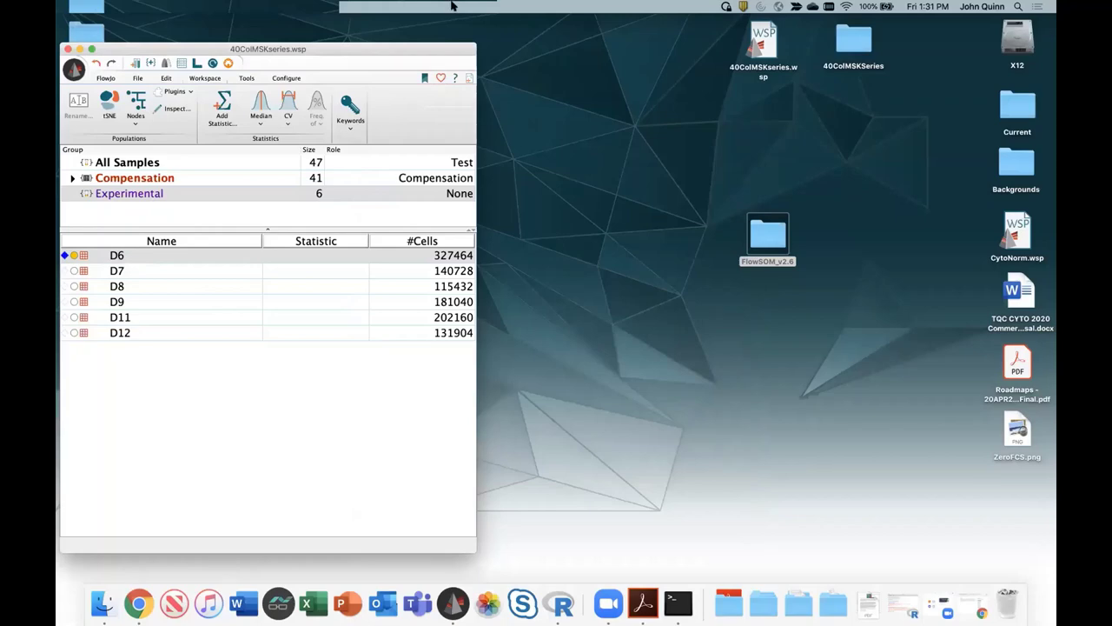
pyautogui.click(191, 91)
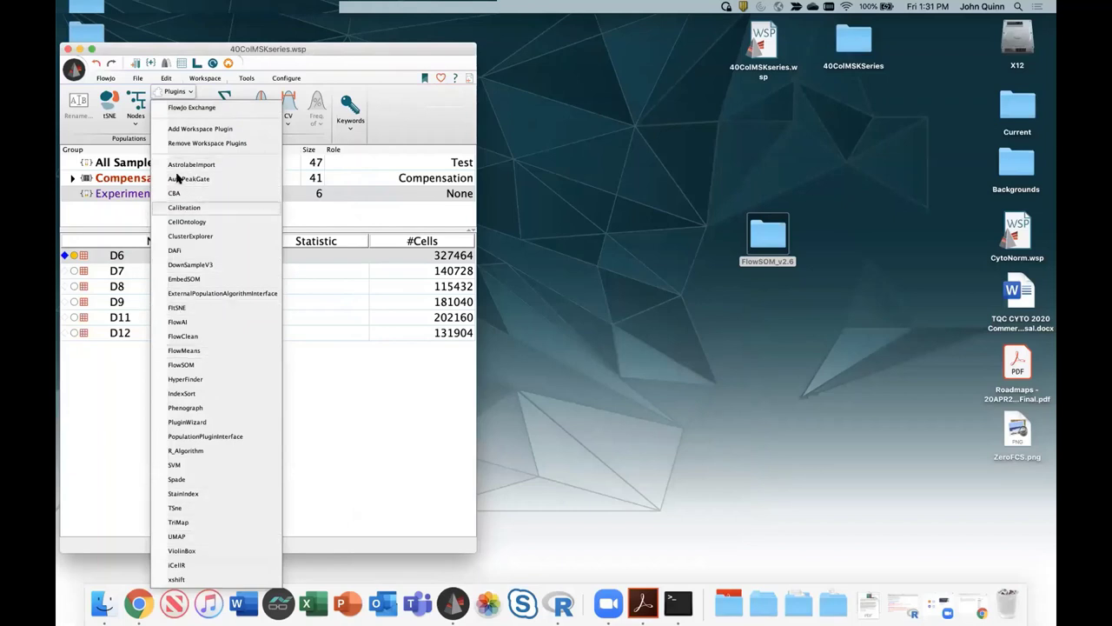
pyautogui.click(358, 419)
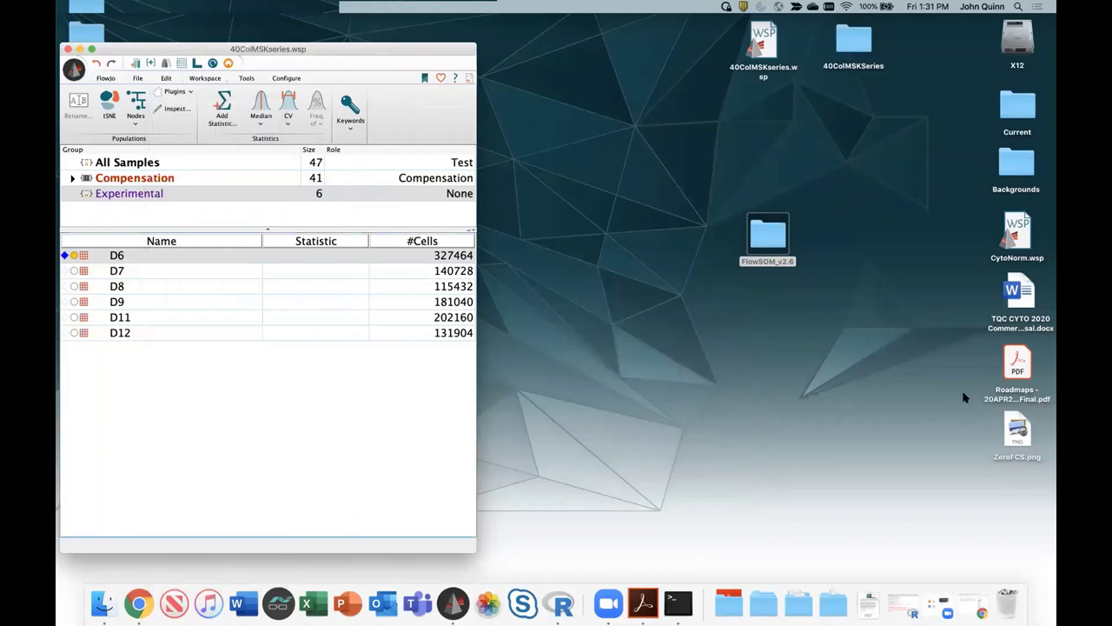
# - Trash the FlowSOM_v2.6 desktop folder, select sample D6, and show the installed plugins list
pyautogui.moveTo(794, 243); pyautogui.dragTo(1008, 603)
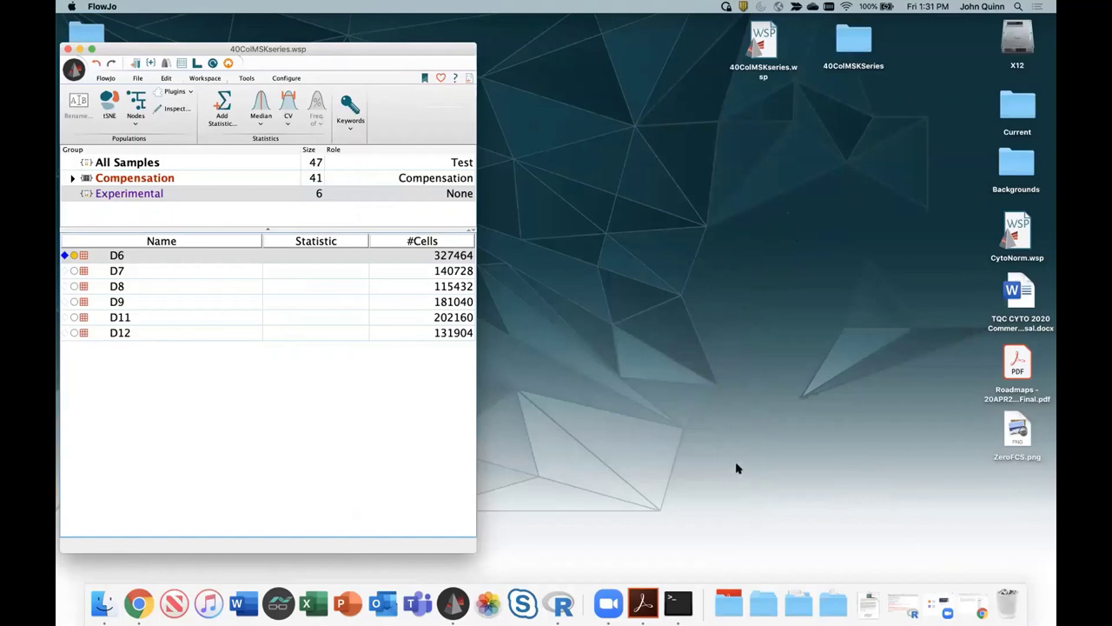
pyautogui.click(122, 253)
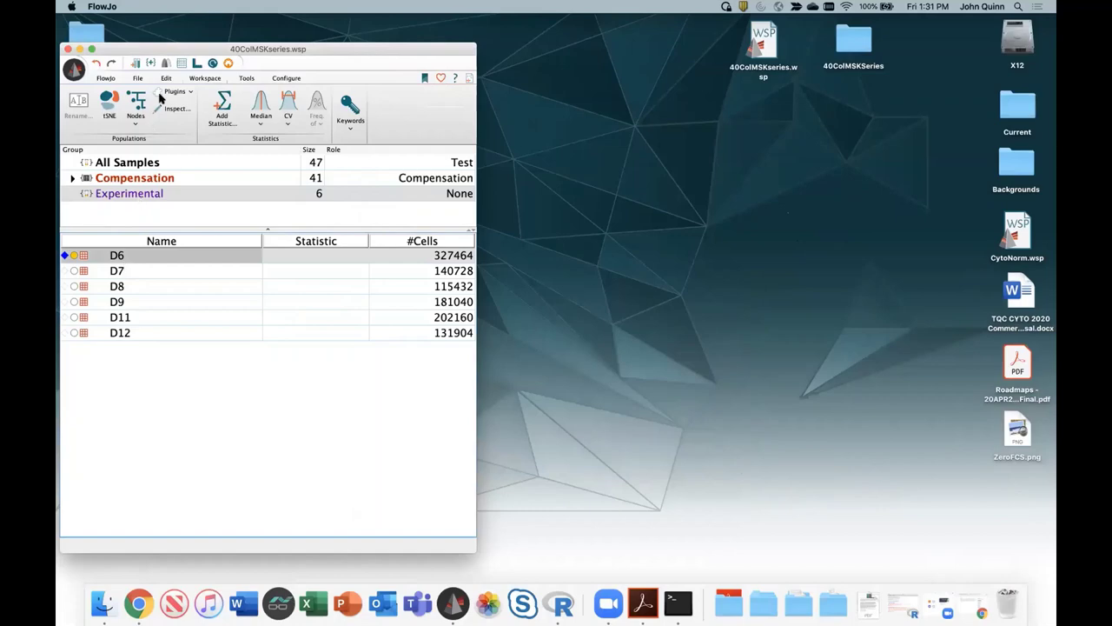
pyautogui.click(186, 92)
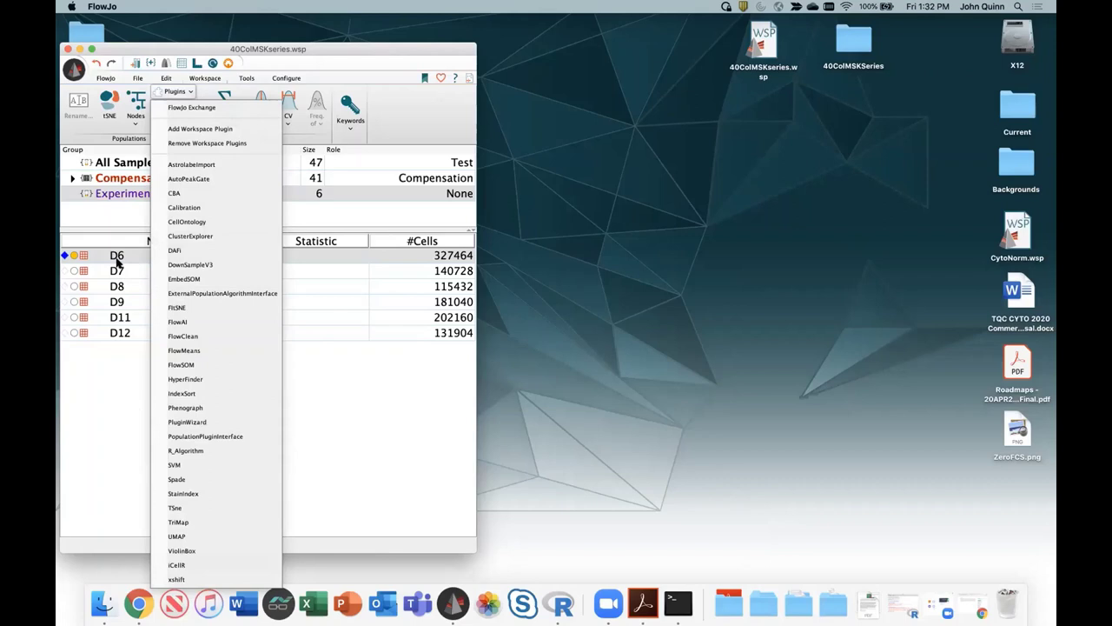
# - Launch PluginWizard, confirm R path /usr/local/bin/R, and check latest versions on FlowJo Exchange
pyautogui.click(188, 422)
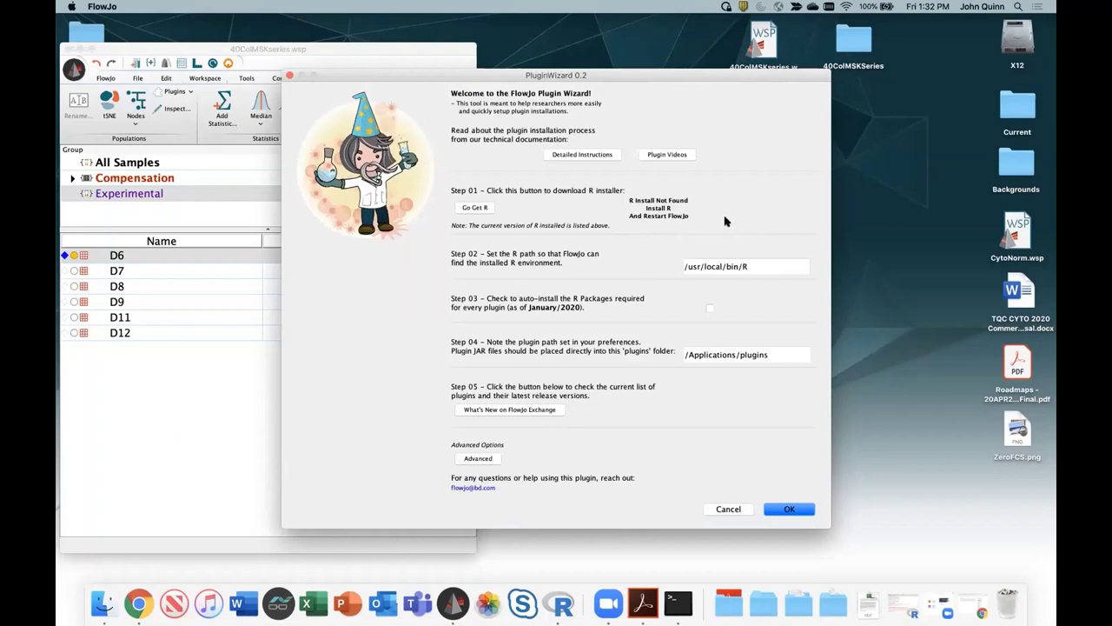
pyautogui.moveTo(754, 268); pyautogui.dragTo(687, 272)
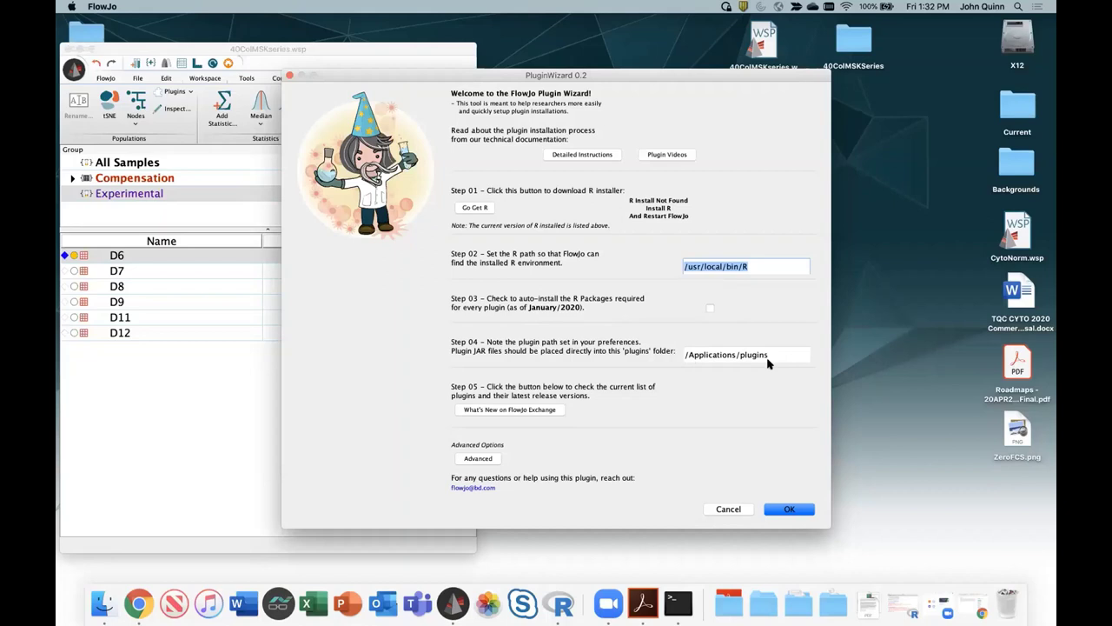
pyautogui.click(512, 413)
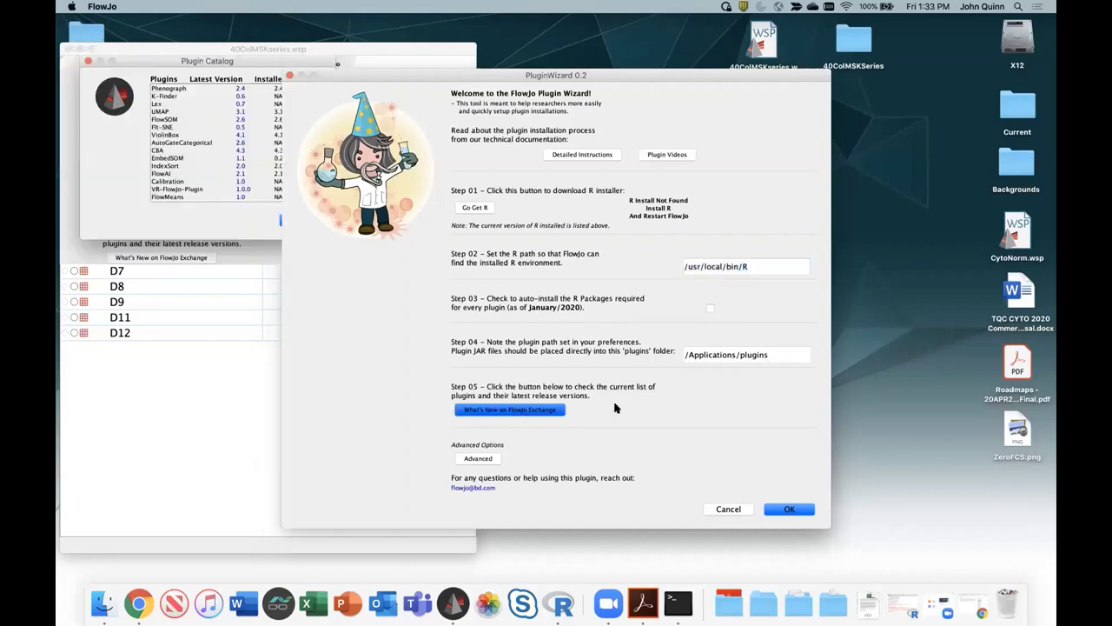
pyautogui.click(539, 409)
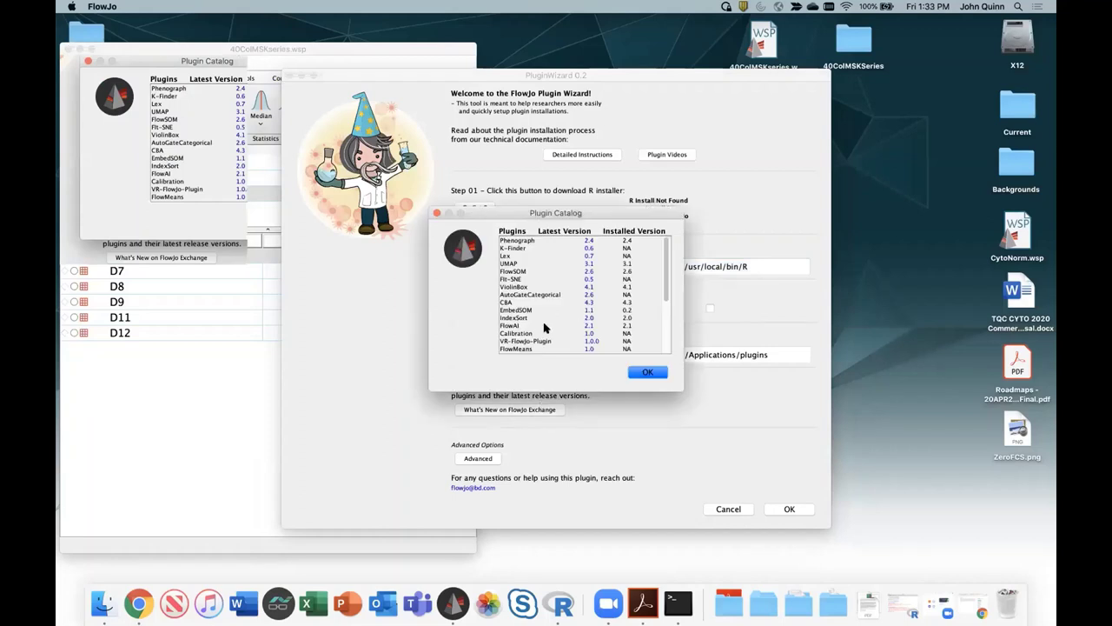
# - Review the Plugin Catalog of latest versus installed plugin versions and close it
pyautogui.scroll(-1, 524, 248)
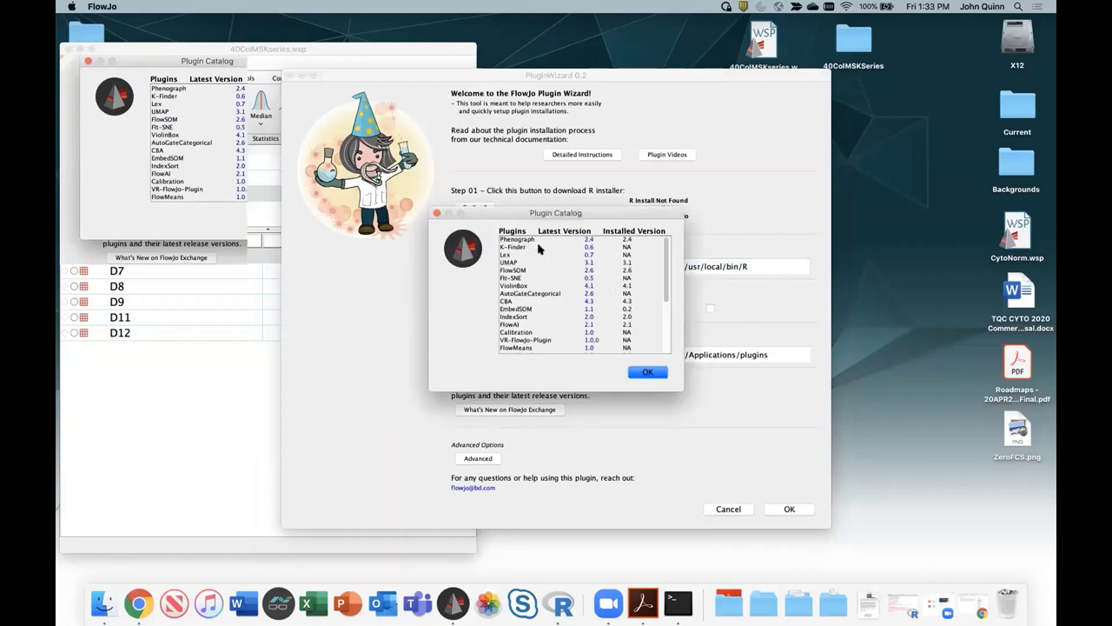
pyautogui.scroll(-3, 665, 269)
pyautogui.scroll(5, 665, 271)
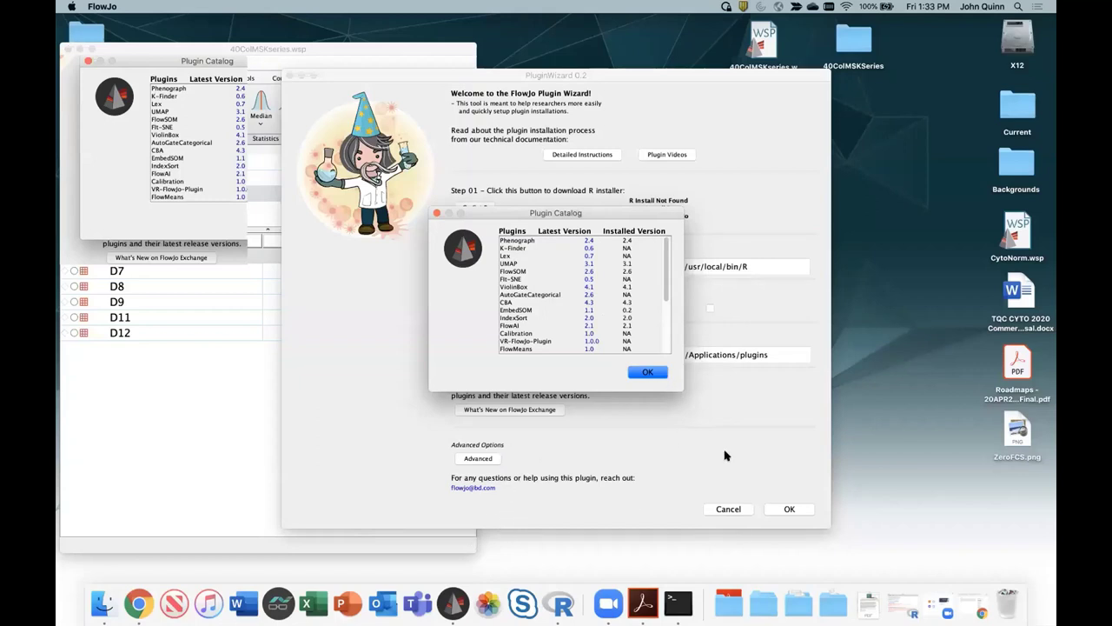
pyautogui.scroll(-3, 584, 334)
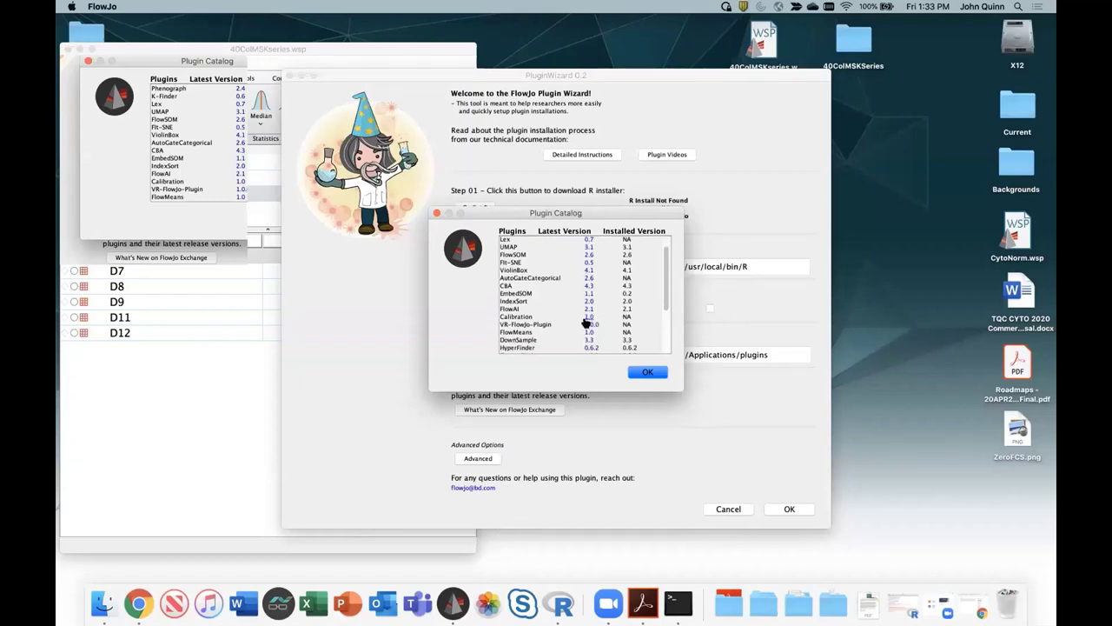
pyautogui.moveTo(669, 306); pyautogui.dragTo(671, 352)
pyautogui.click(645, 373)
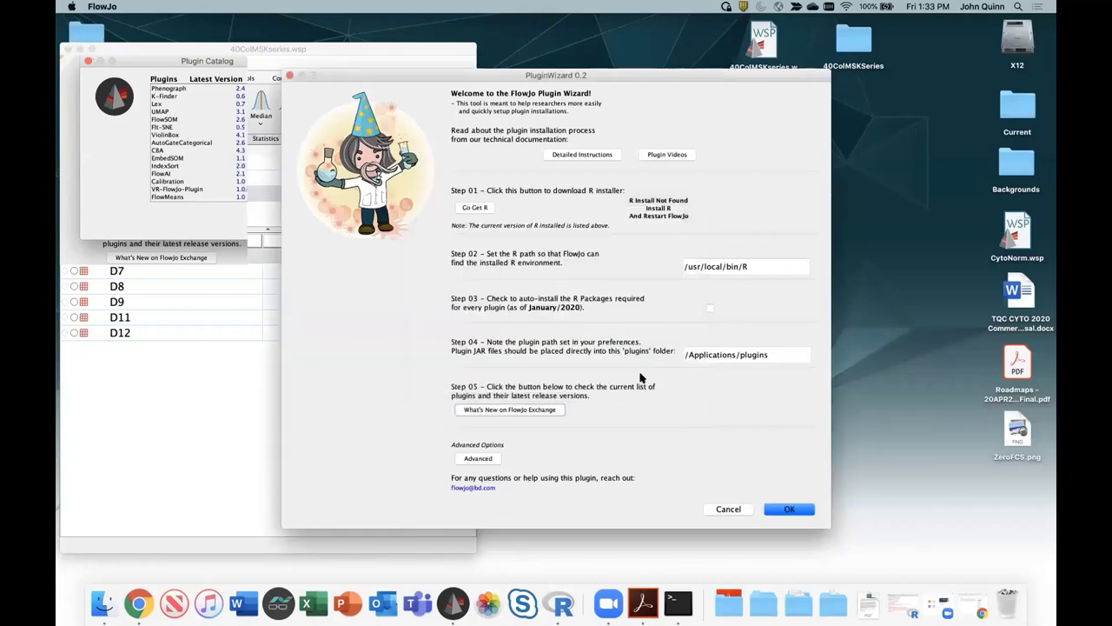
# - Close the Plugin Wizard and its farewell message, returning to the 40ColMSKseries workspace
pyautogui.click(789, 509)
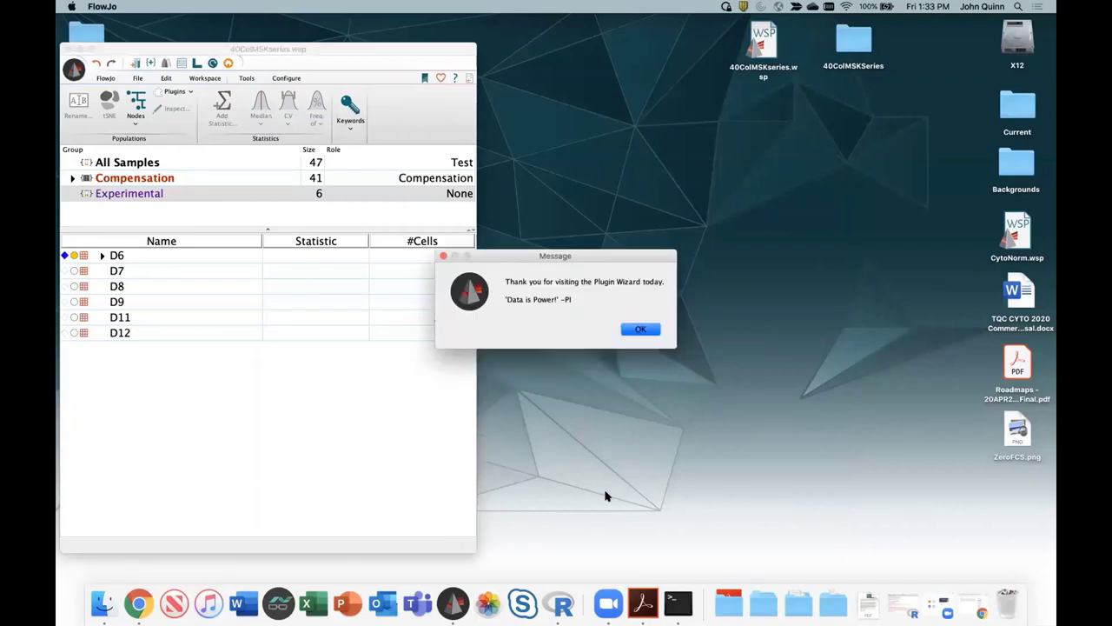
pyautogui.click(648, 330)
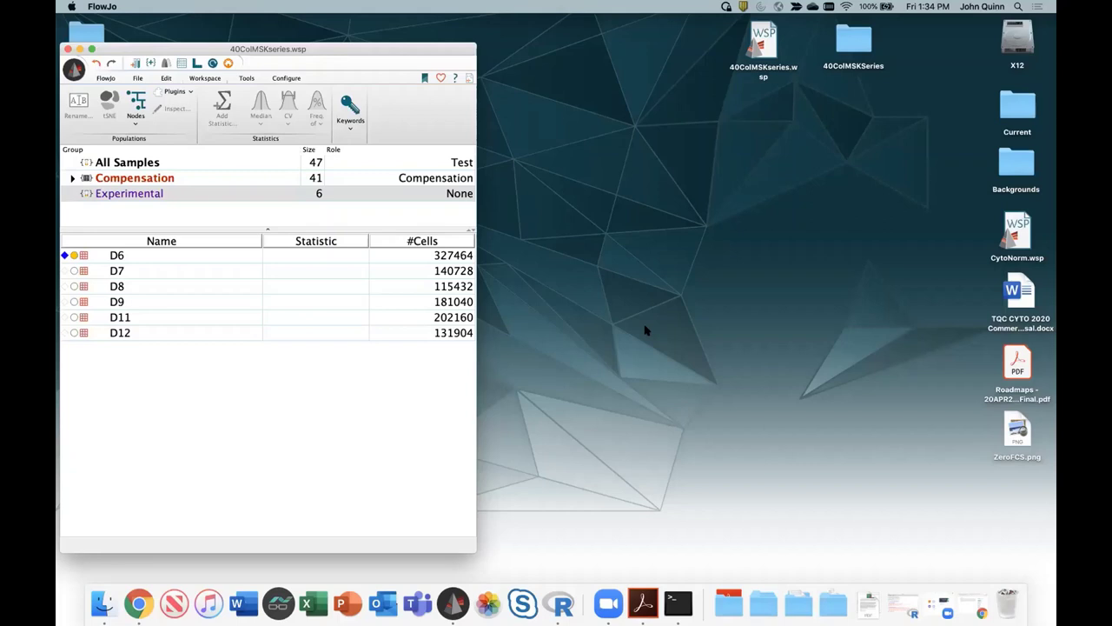
pyautogui.click(106, 79)
# - Inspect sample D6's properties in an enlarged Properties window, then close it
pyautogui.click(263, 117)
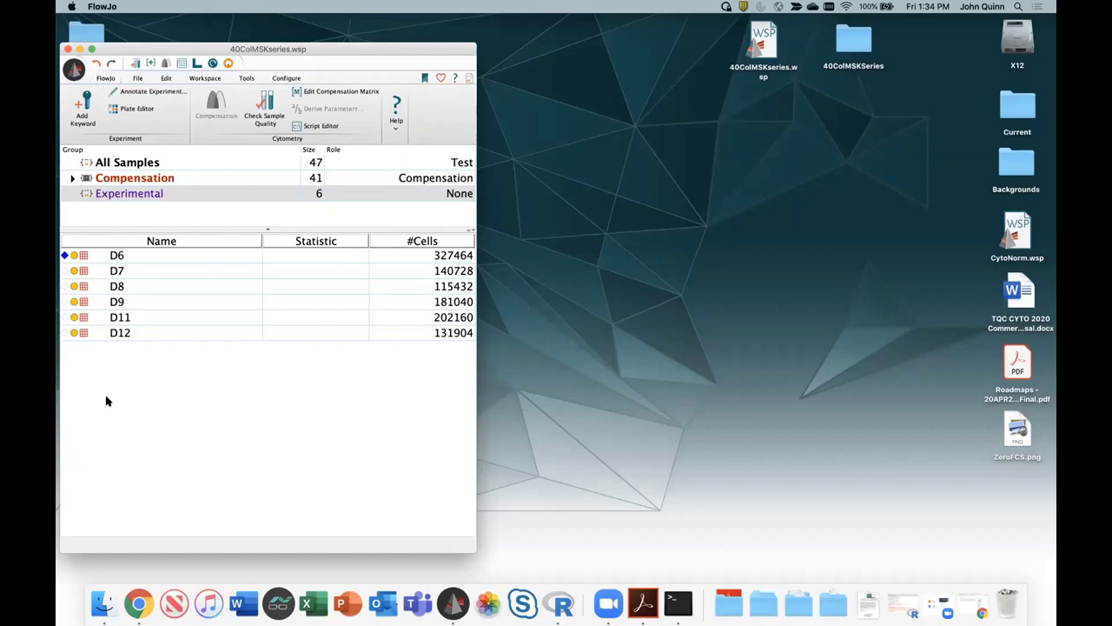
pyautogui.rightClick(120, 258)
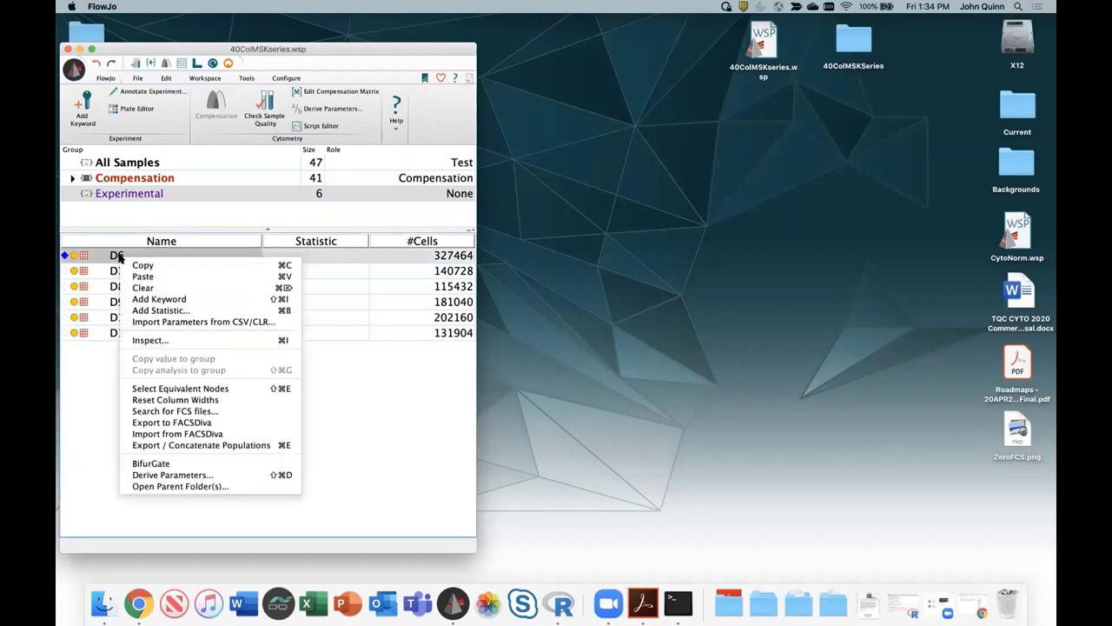
pyautogui.click(149, 340)
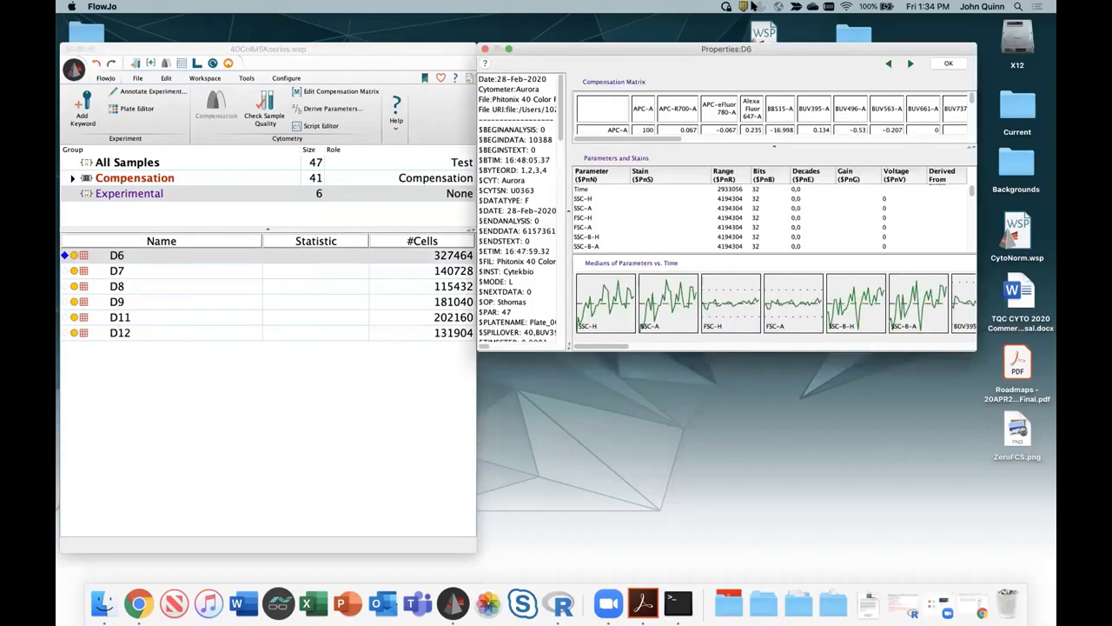
pyautogui.moveTo(802, 51); pyautogui.dragTo(548, 75)
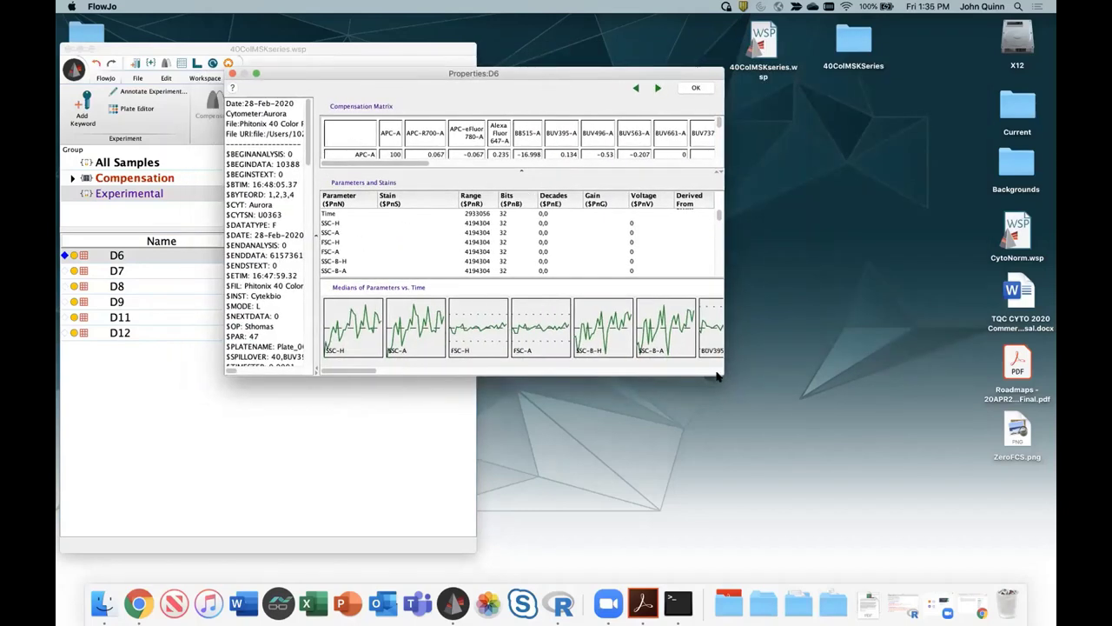
pyautogui.moveTo(720, 374); pyautogui.dragTo(971, 382)
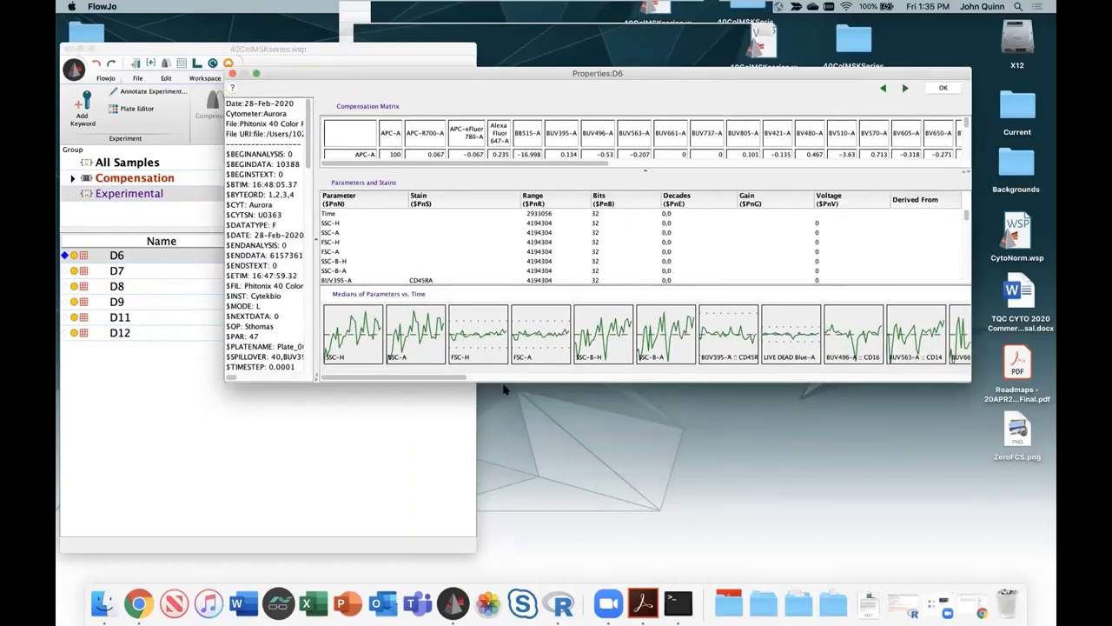
pyautogui.moveTo(458, 378); pyautogui.dragTo(608, 379)
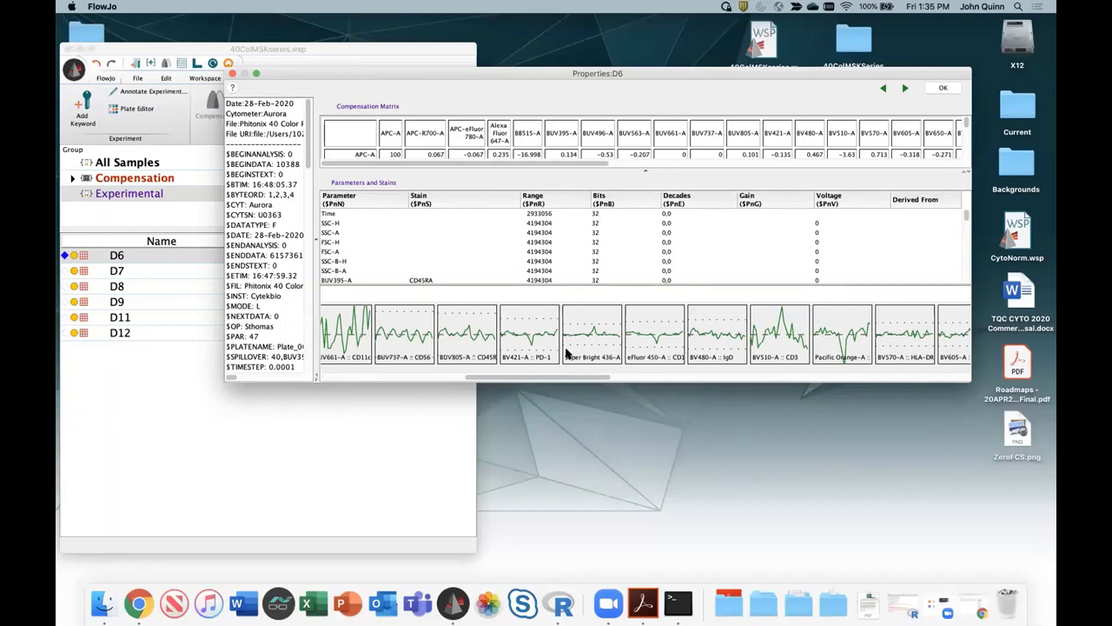
pyautogui.moveTo(564, 375); pyautogui.dragTo(365, 251)
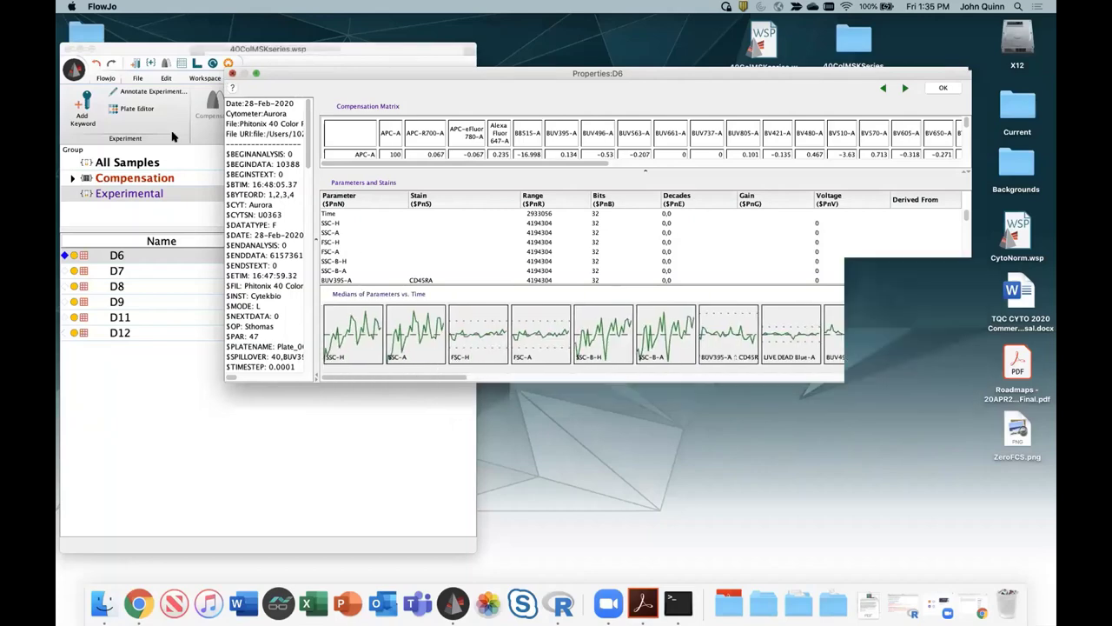
pyautogui.click(232, 73)
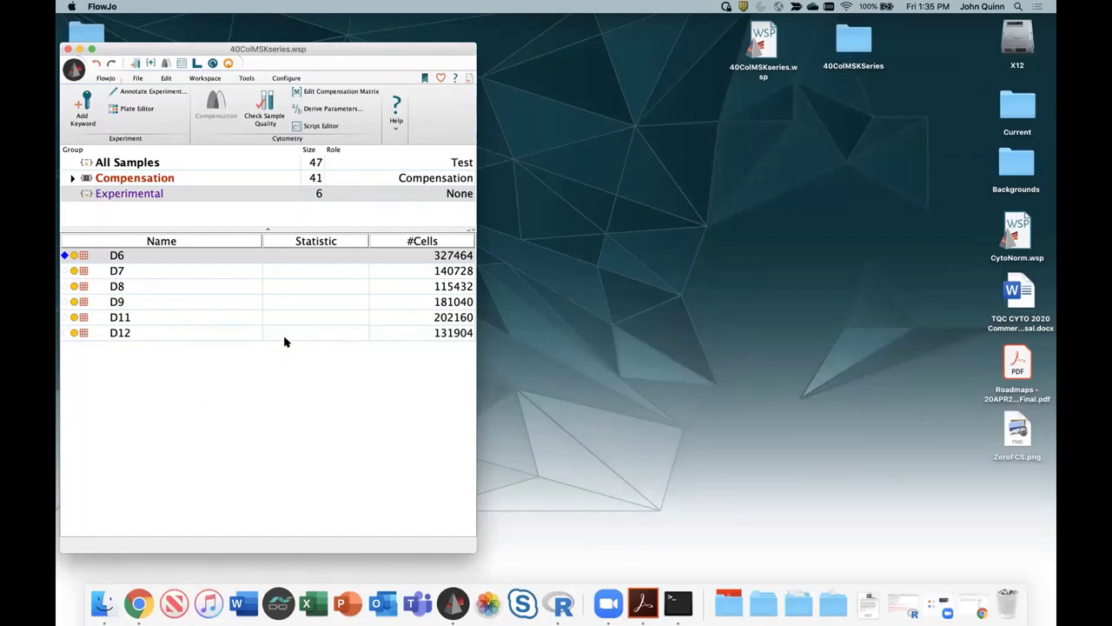
pyautogui.click(205, 79)
# - Launch the FlowAI plugin on the samples, keeping All checks as the anomalies to exclude
pyautogui.click(174, 91)
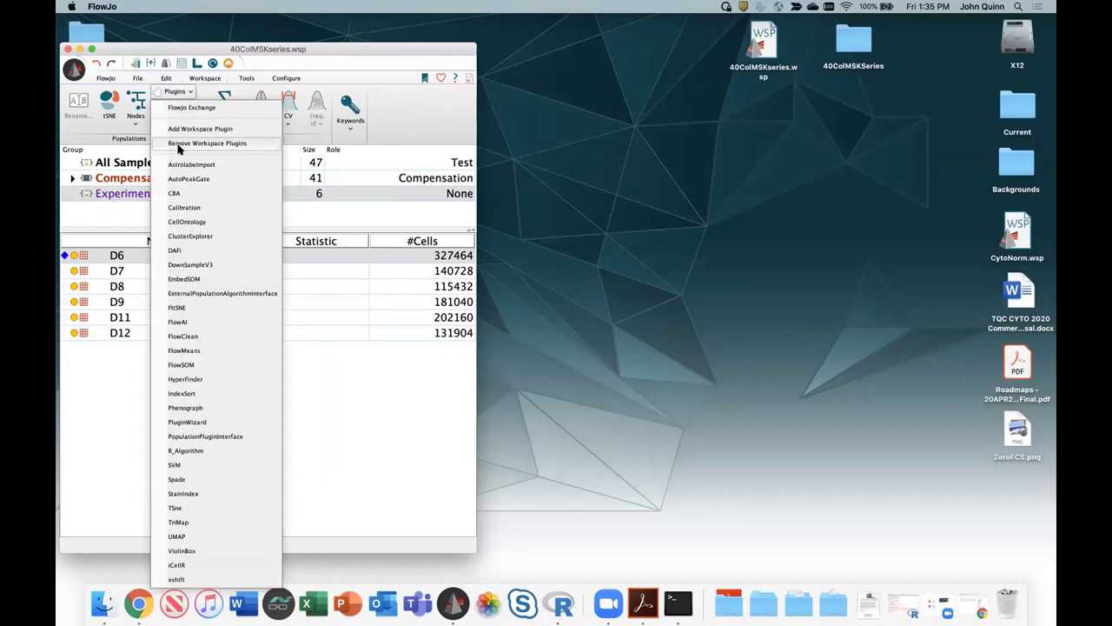
pyautogui.click(180, 322)
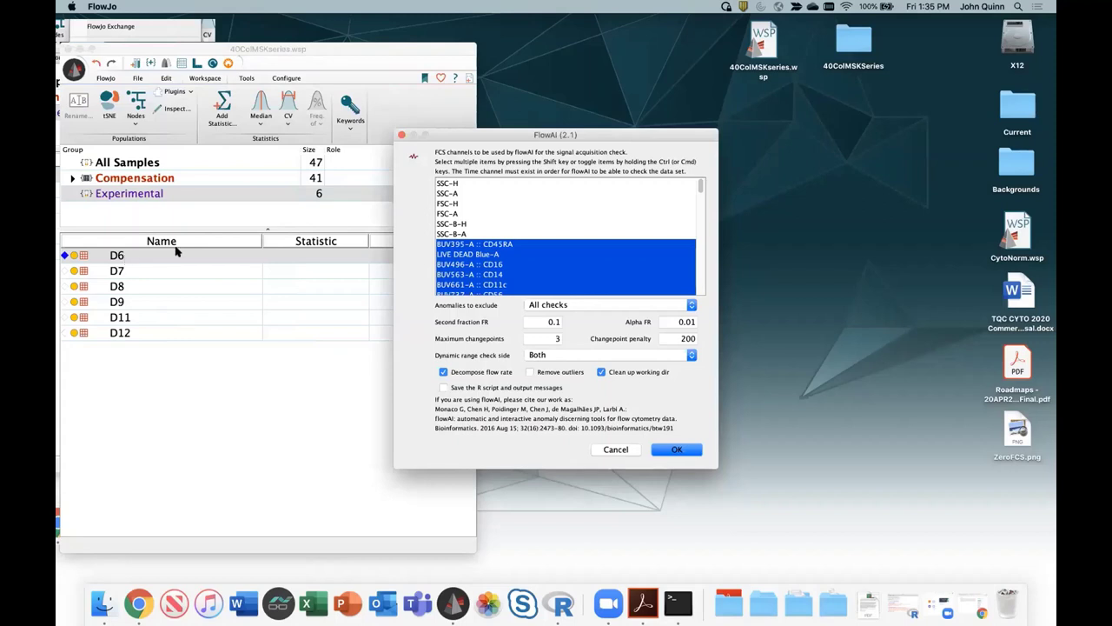
pyautogui.moveTo(701, 191)
pyautogui.mouseDown()
pyautogui.moveTo(712, 278)
pyautogui.moveTo(713, 180)
pyautogui.moveTo(699, 196)
pyautogui.moveTo(706, 259)
pyautogui.moveTo(705, 196)
pyautogui.mouseUp()
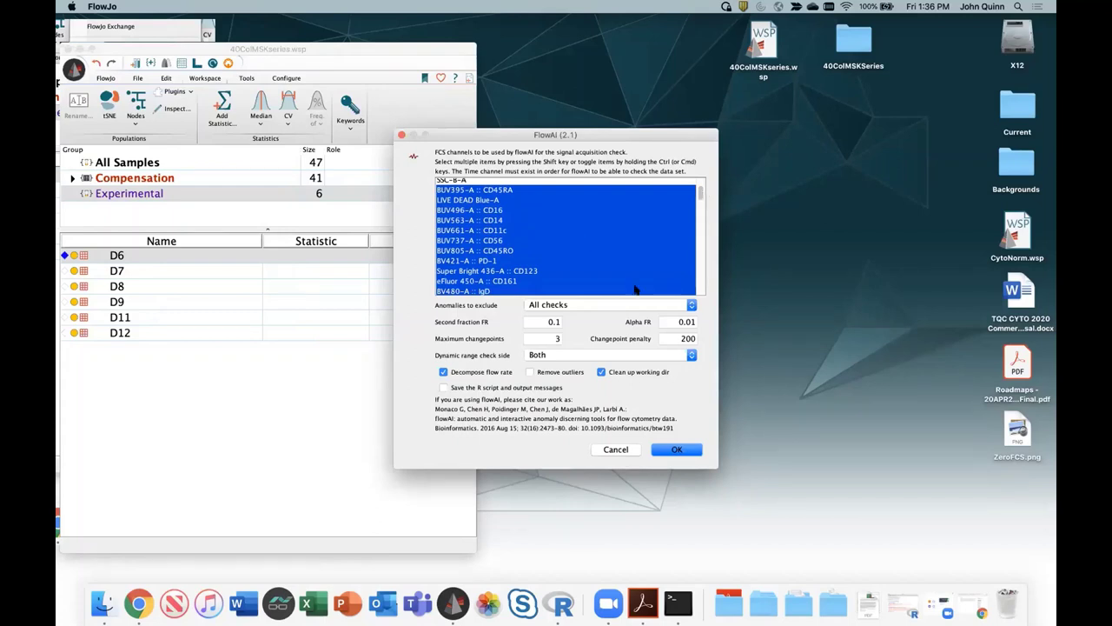
pyautogui.click(593, 305)
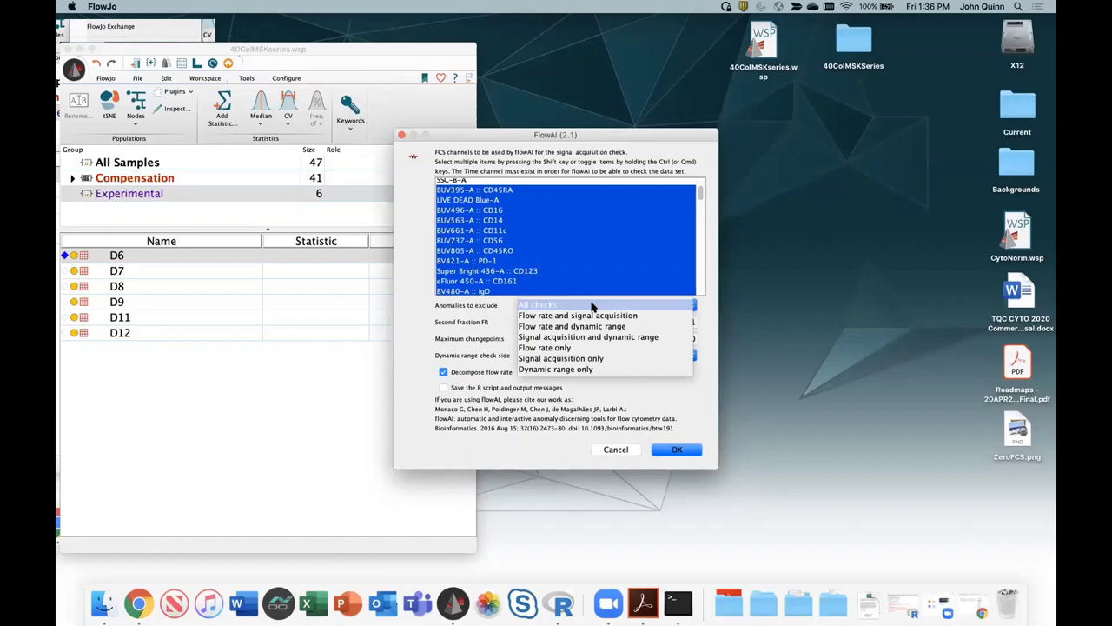
pyautogui.click(592, 306)
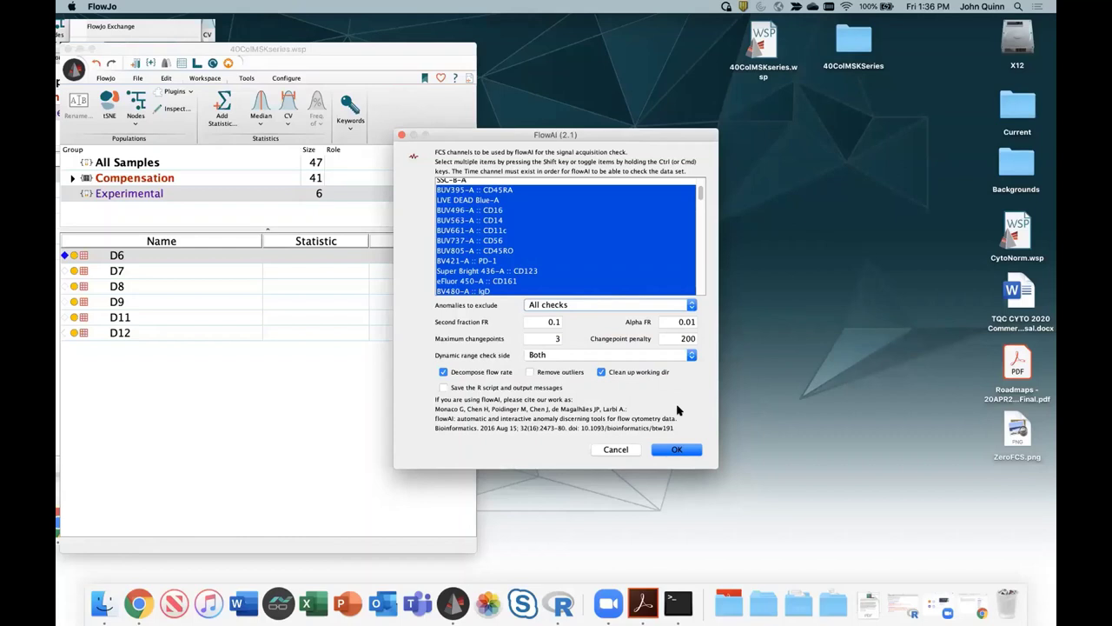
# - Raise Alpha FR from 0.01 to 0.05 and Changepoint penalty from 200 to 500
pyautogui.doubleClick(694, 322)
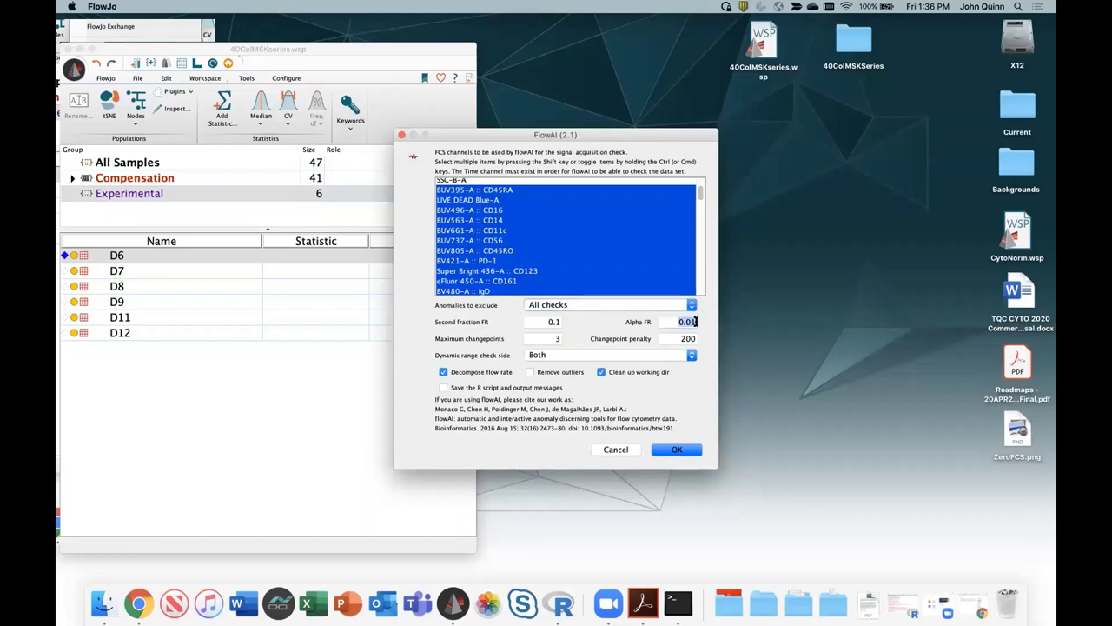
pyautogui.click(693, 322)
pyautogui.write('5')
pyautogui.click(684, 338)
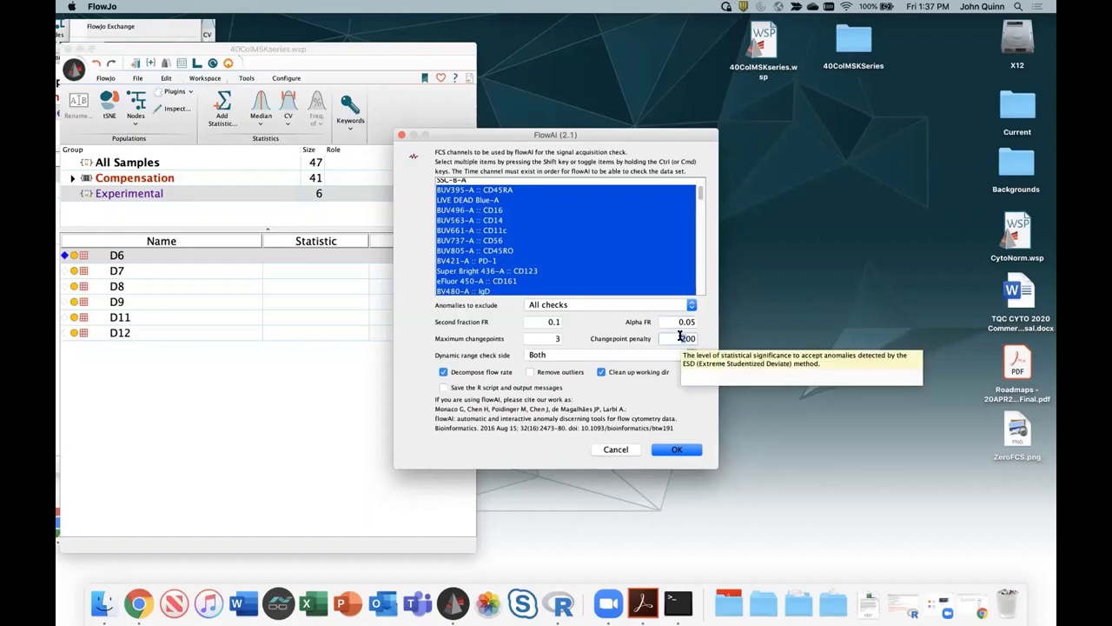
pyautogui.doubleClick(686, 338)
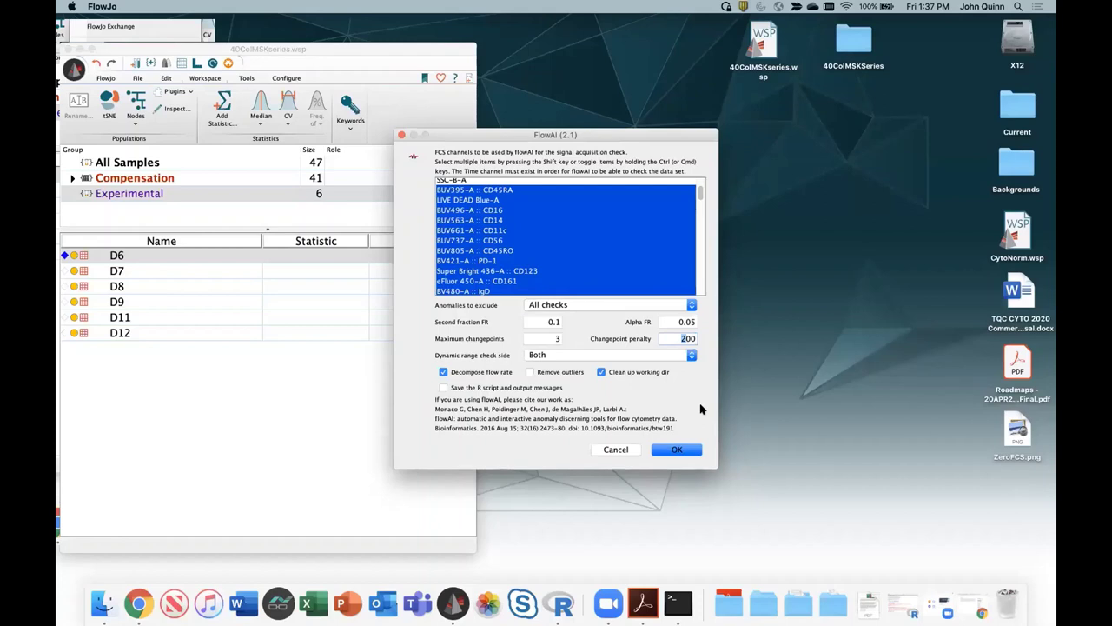
pyautogui.write('5')
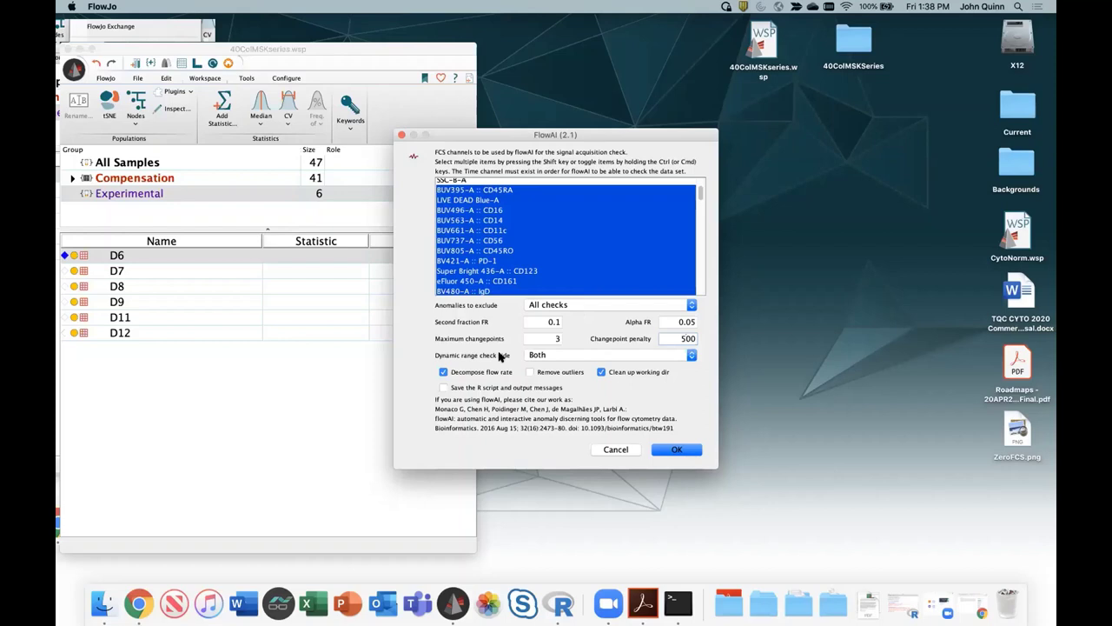
# - Turn on 'Remove outliers' and 'Save the R script and output messages' in the FlowAI dialog
pyautogui.click(530, 372)
pyautogui.moveTo(497, 377)
pyautogui.click(445, 388)
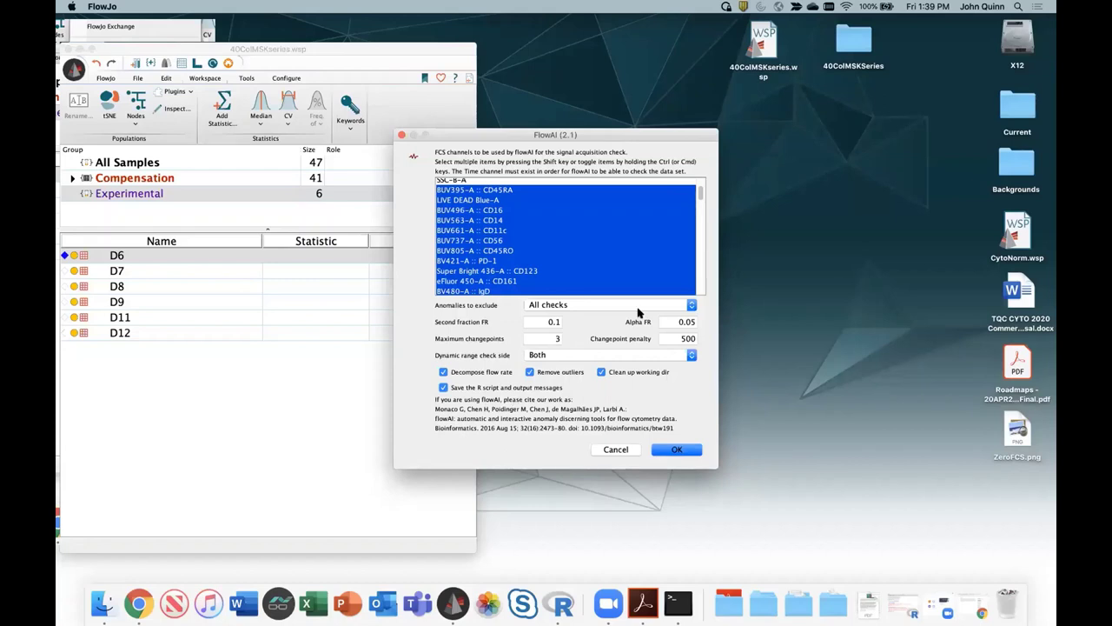
# - Run FlowAI, then browse its output in 40ColMSKSeries, expanding the FlowAI and flowAI.QC folders
pyautogui.click(673, 449)
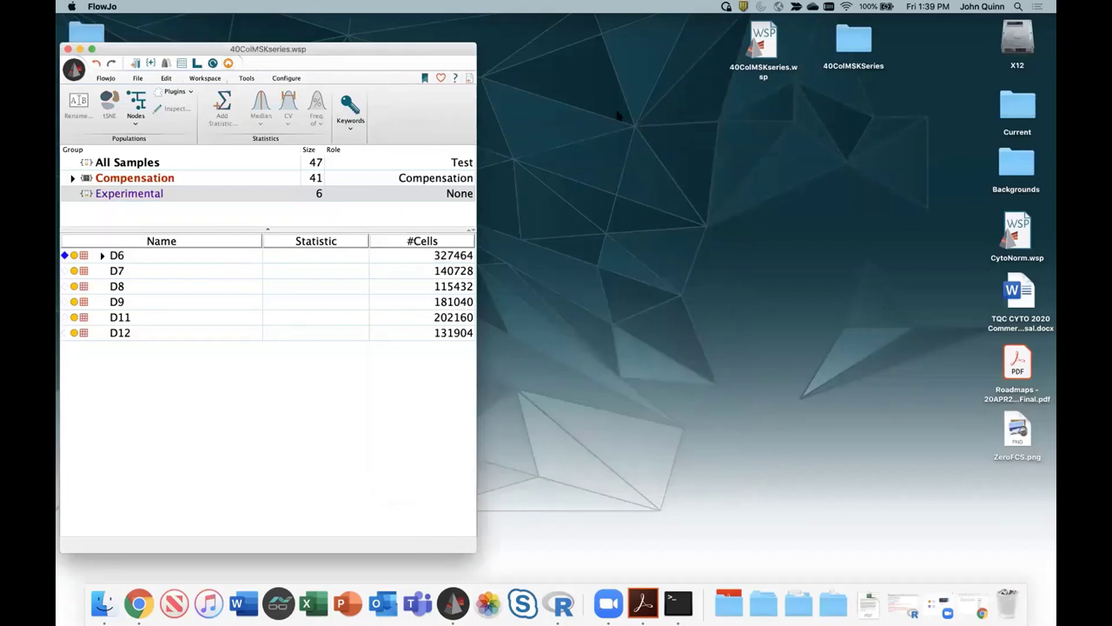
pyautogui.doubleClick(849, 49)
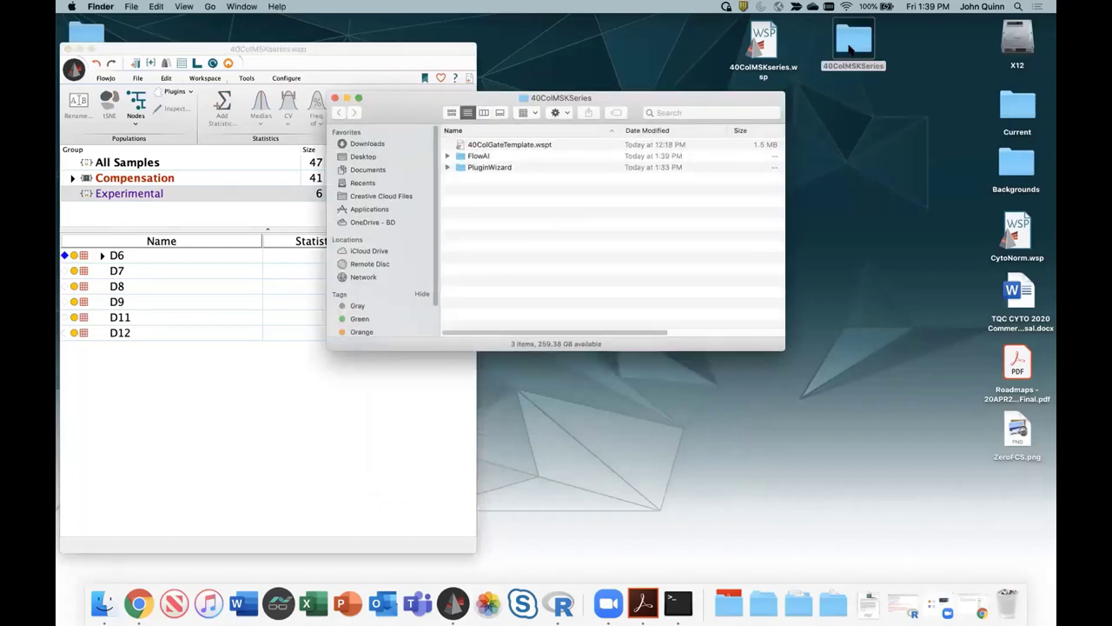
pyautogui.click(448, 156)
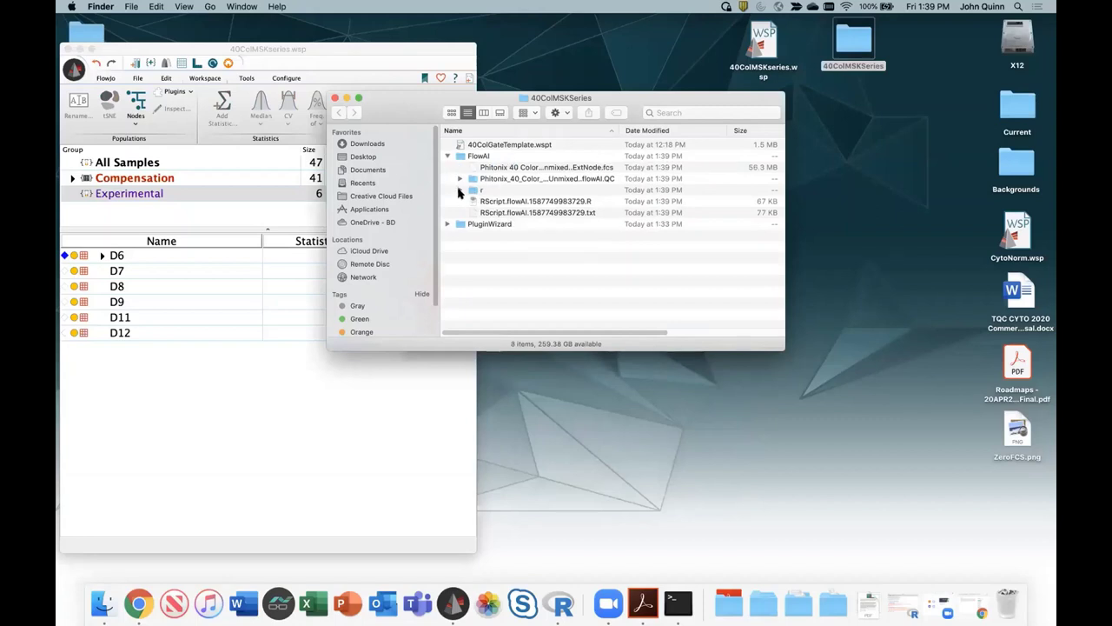
pyautogui.click(460, 190)
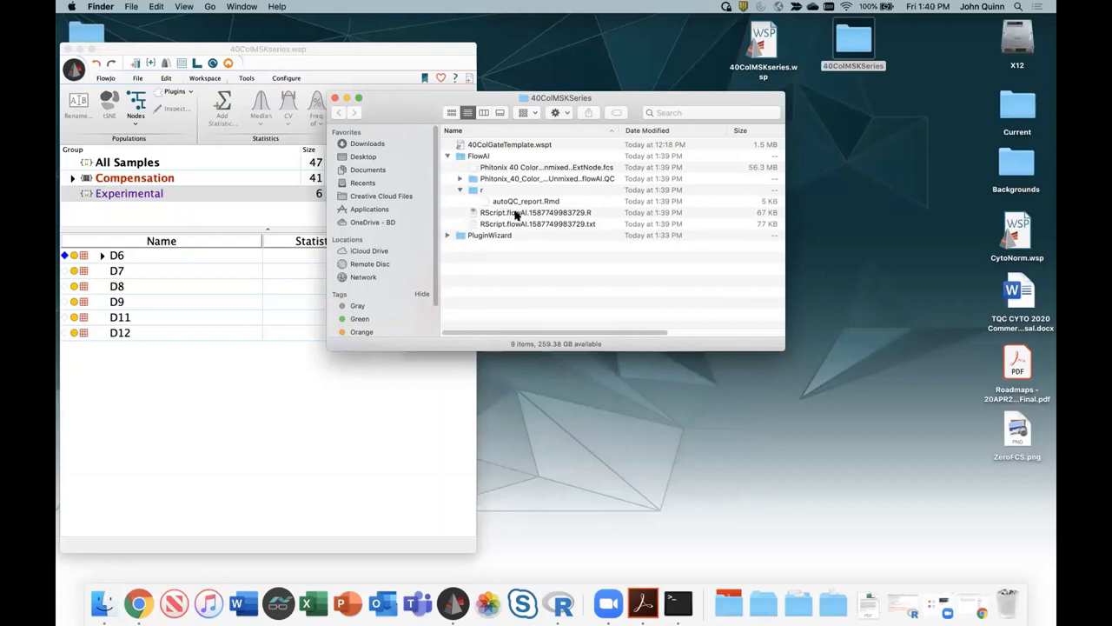
pyautogui.click(460, 190)
pyautogui.click(459, 178)
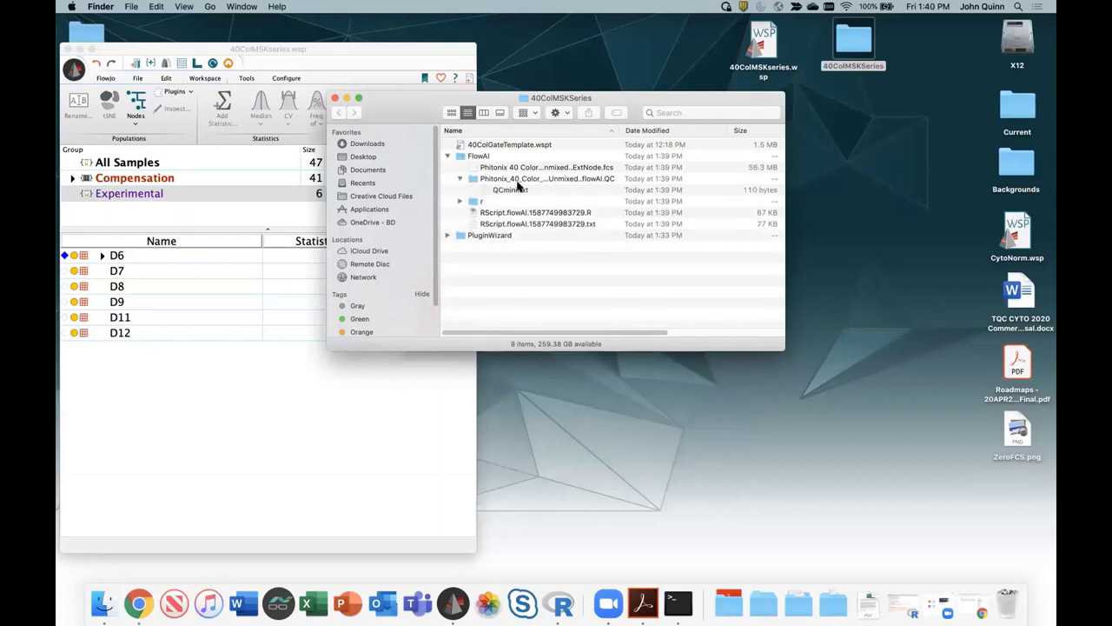
# - Dismiss the flowAI error and apply D6's FlowAI node to sample D7
pyautogui.click(94, 263)
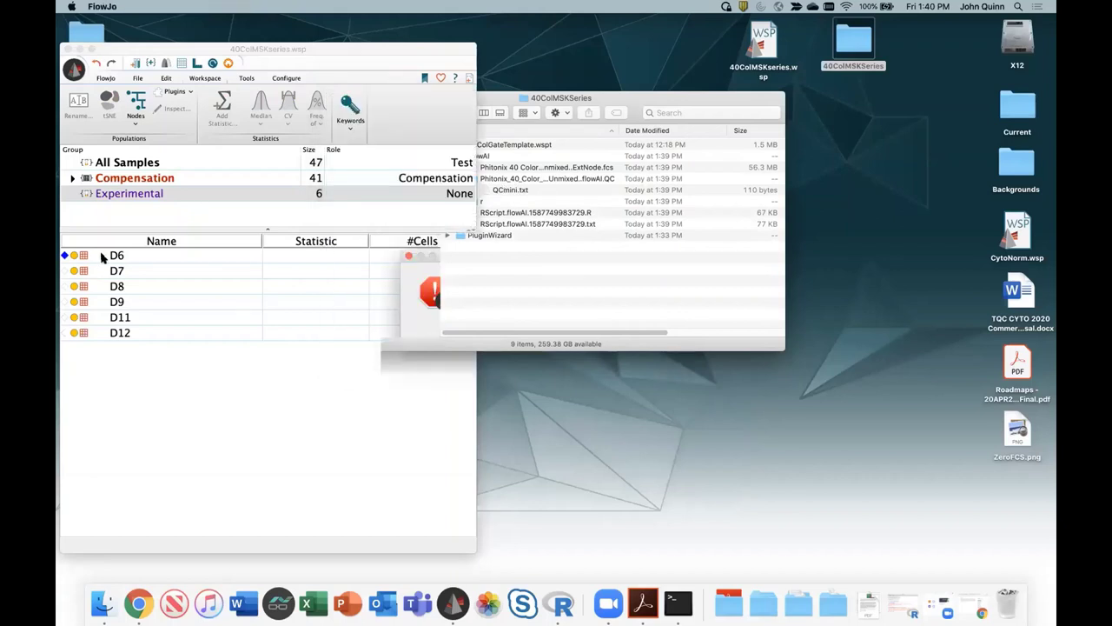
pyautogui.click(669, 331)
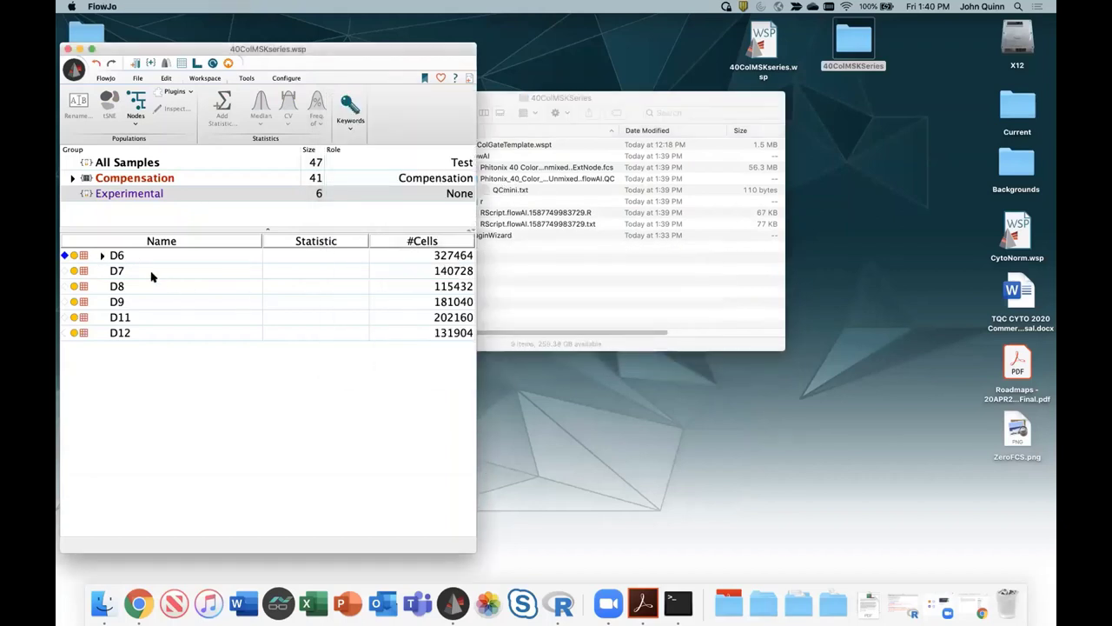
pyautogui.click(102, 255)
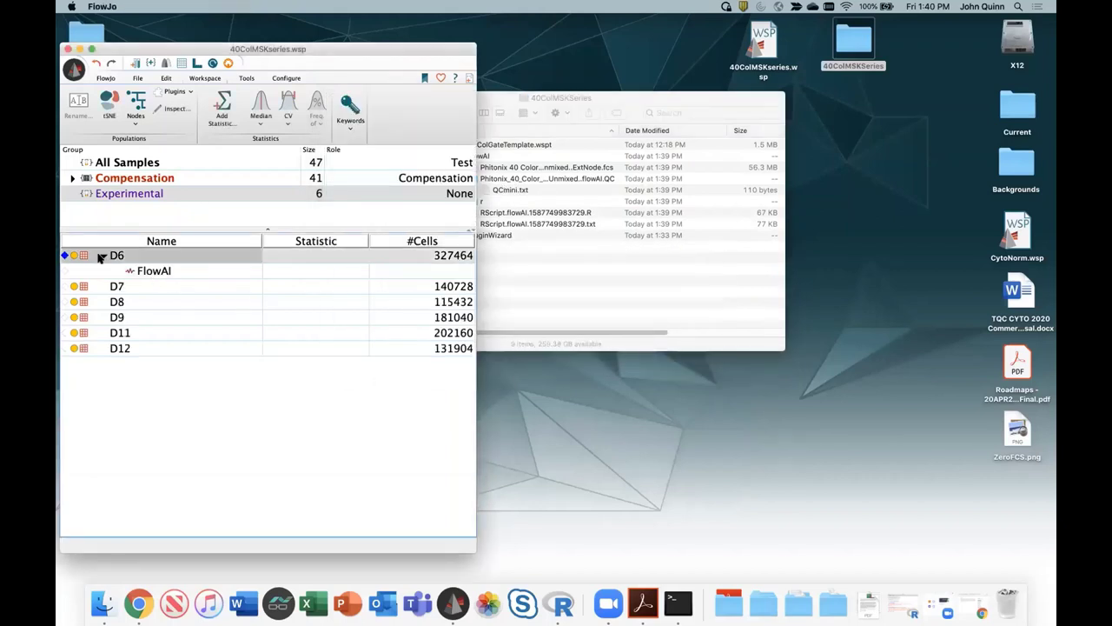
pyautogui.click(145, 272)
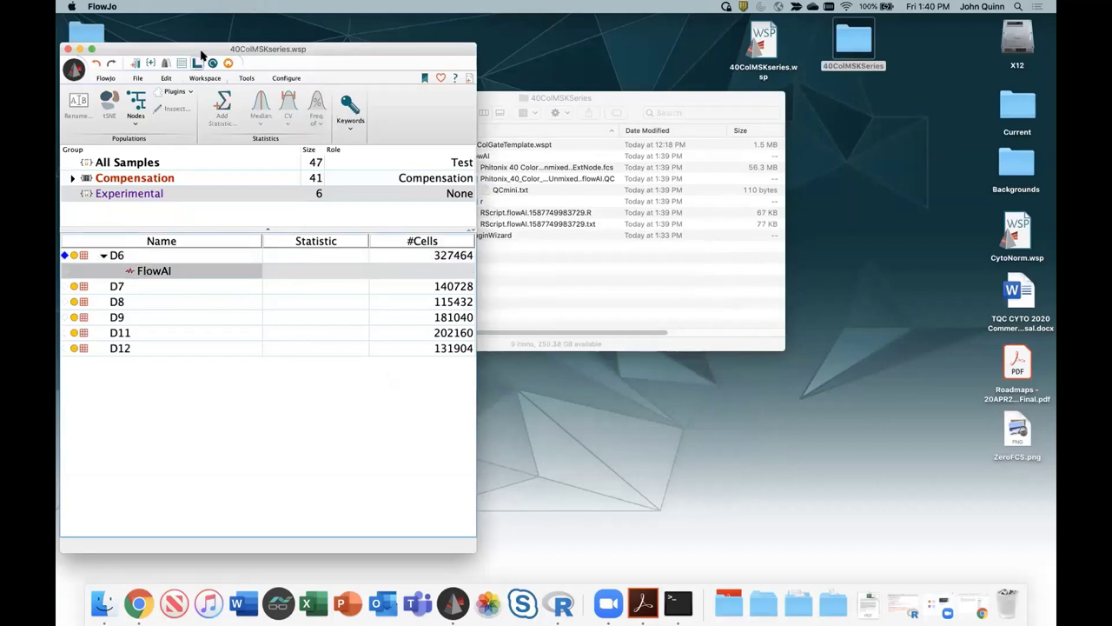
pyautogui.moveTo(194, 51); pyautogui.dragTo(217, 52)
pyautogui.moveTo(174, 270); pyautogui.dragTo(150, 289)
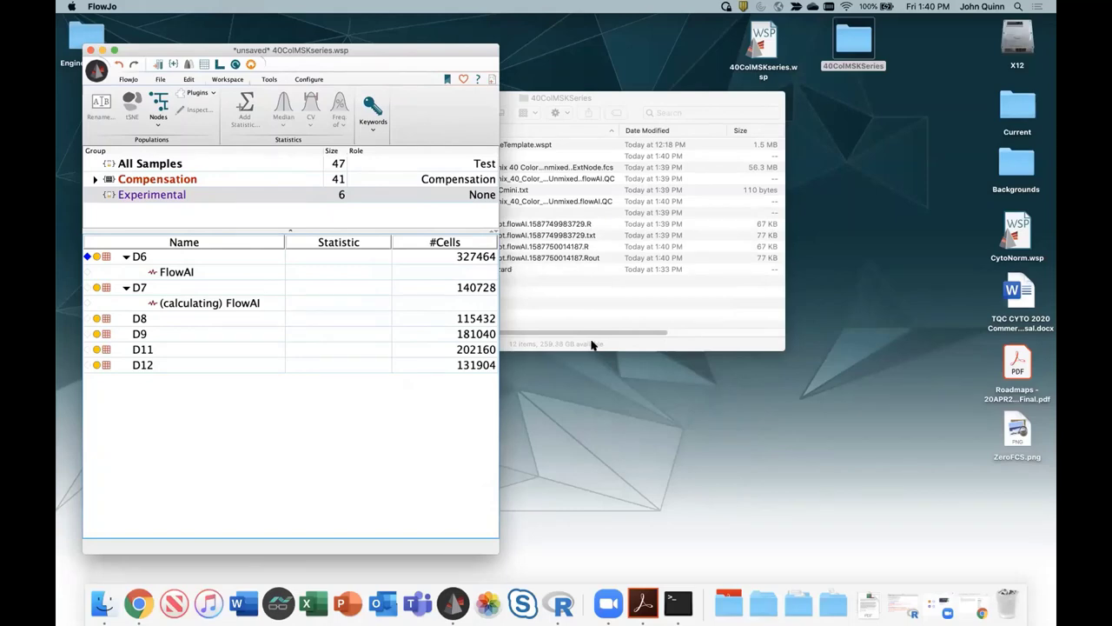
# - In Finder, expand D7's new flowAI.QC folder and select its HTML quality report
pyautogui.click(583, 99)
pyautogui.click(341, 53)
pyautogui.click(546, 102)
pyautogui.moveTo(546, 103); pyautogui.dragTo(657, 110)
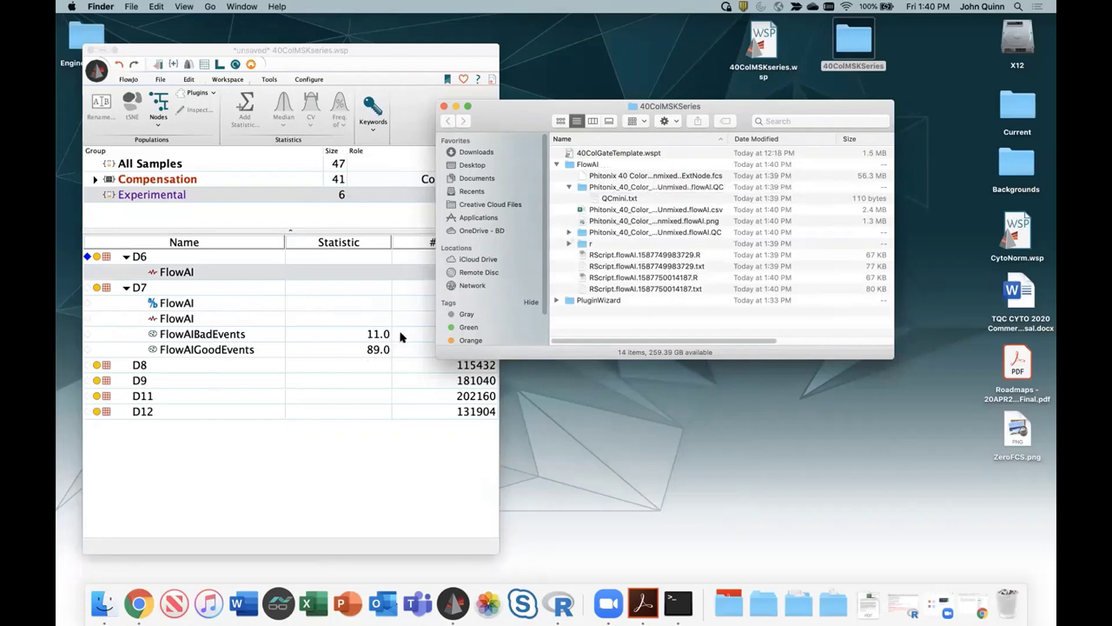
pyautogui.click(570, 233)
pyautogui.click(623, 267)
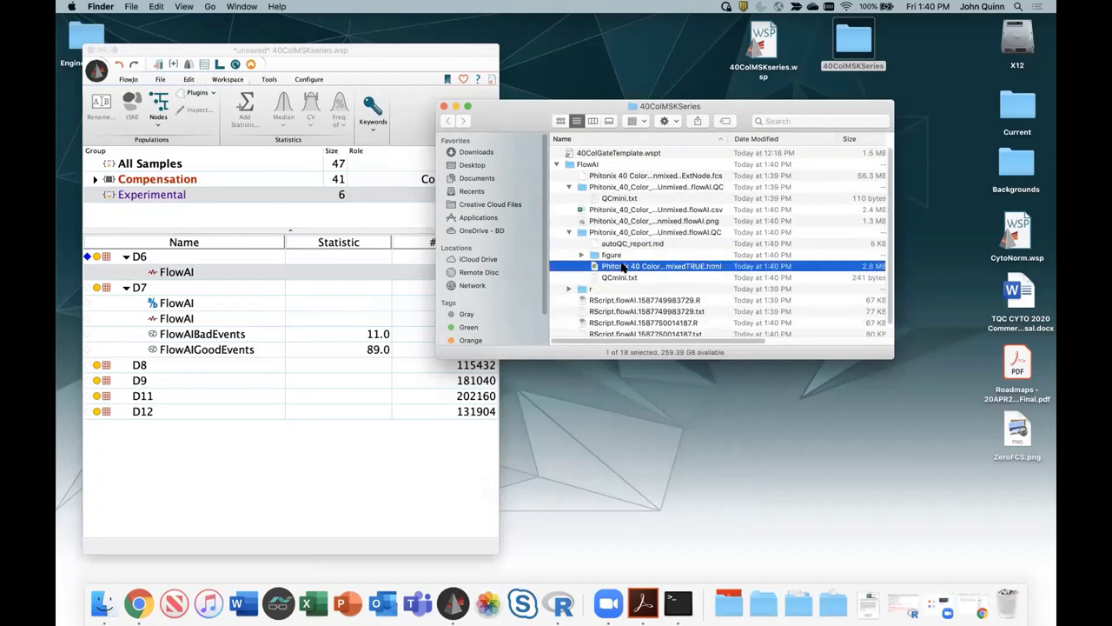
pyautogui.press('Return')
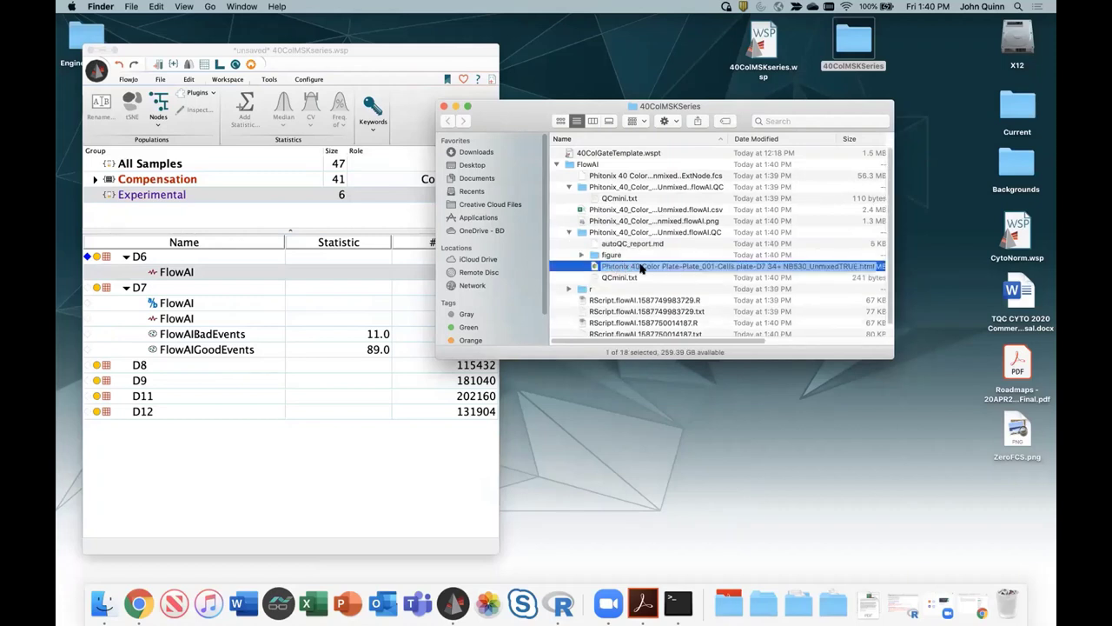
pyautogui.press('Return')
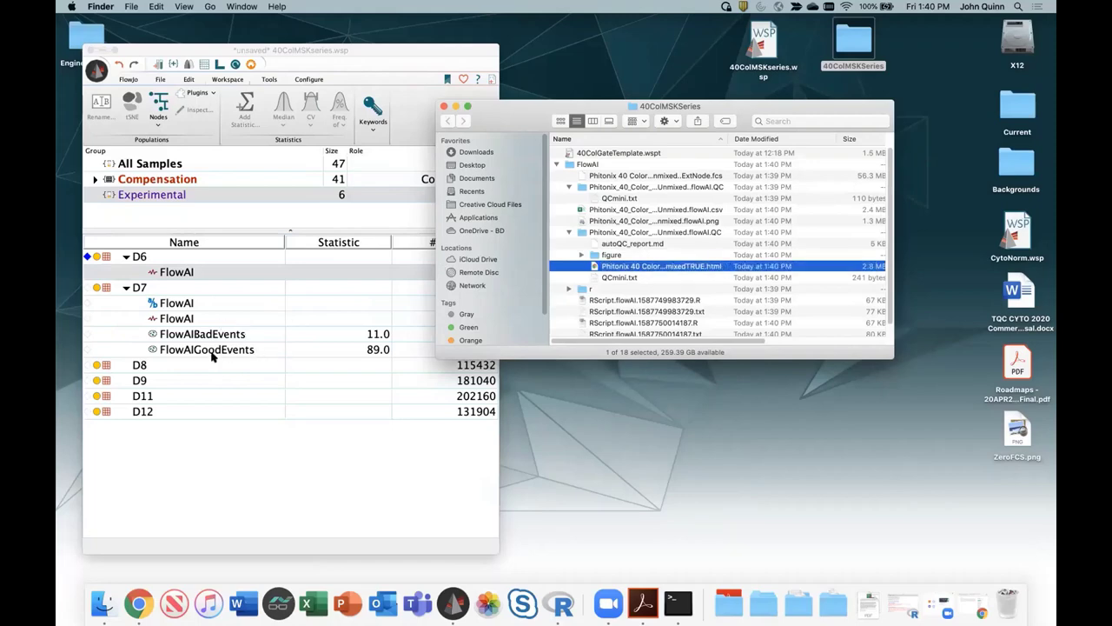
# - In the Layout Editor, overlay D7 FlowAIGoodEvents and FlowAIBadEvents on one plot
pyautogui.click(219, 64)
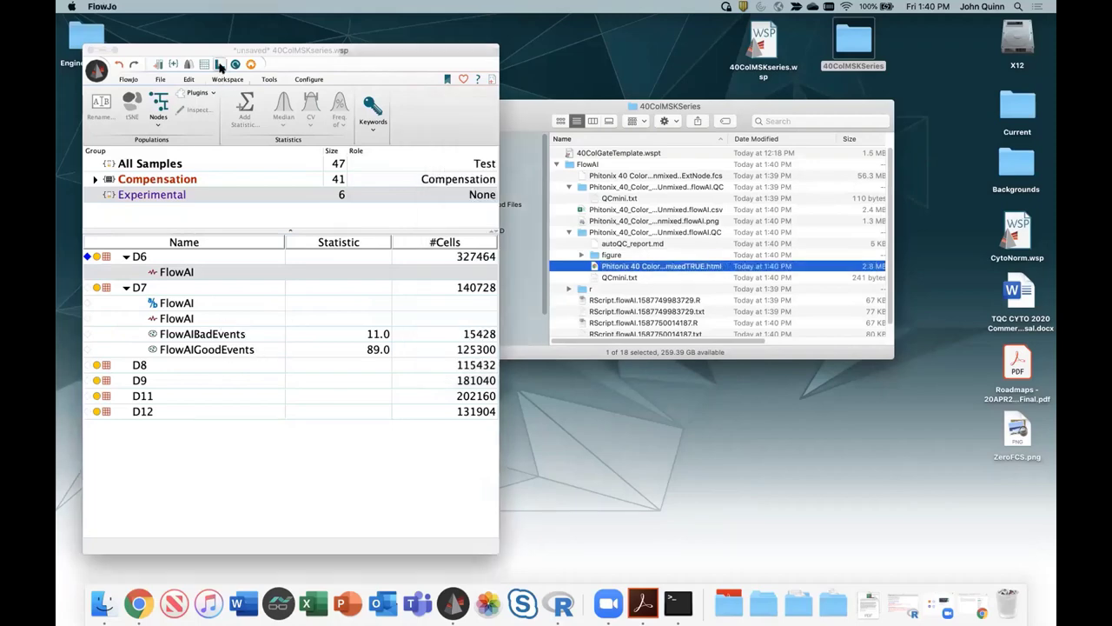
pyautogui.moveTo(624, 31); pyautogui.dragTo(614, 123)
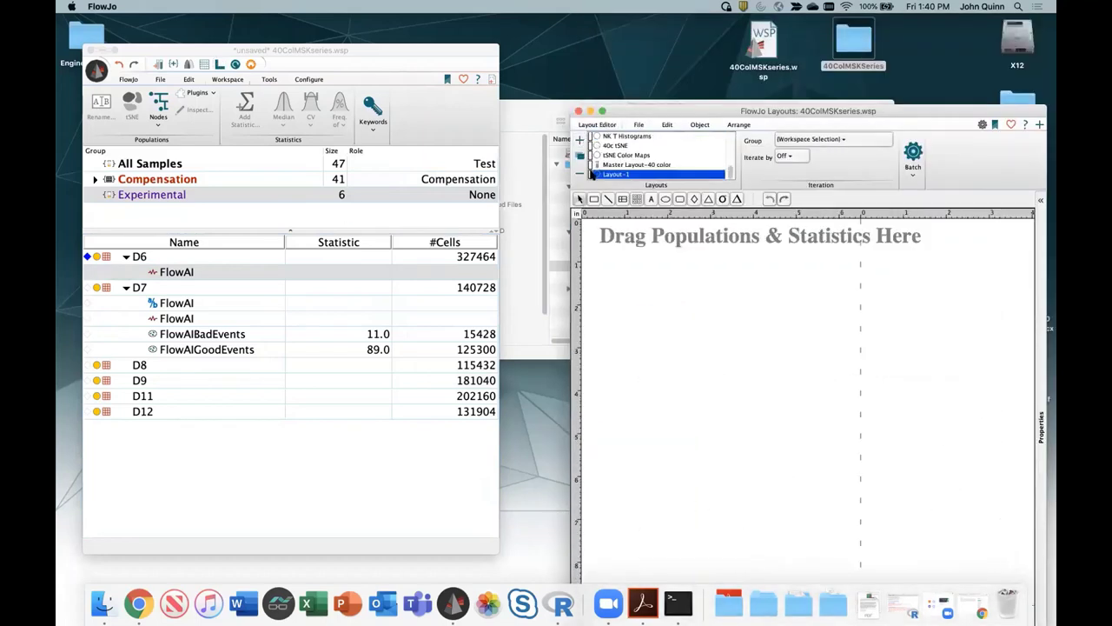
pyautogui.moveTo(186, 349); pyautogui.dragTo(704, 323)
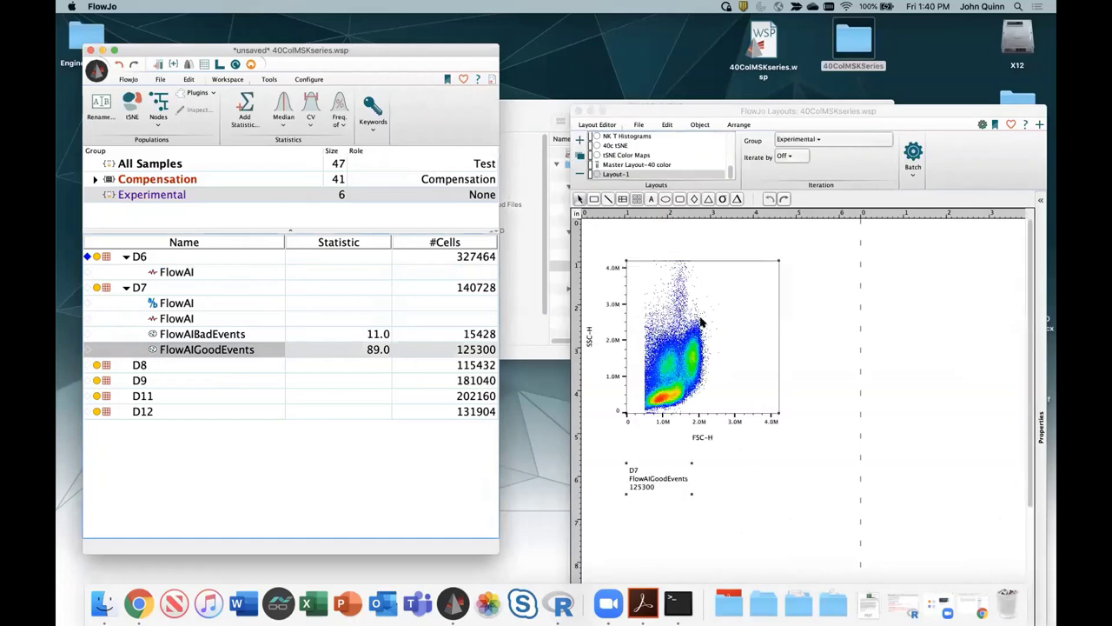
pyautogui.moveTo(228, 330); pyautogui.dragTo(709, 337)
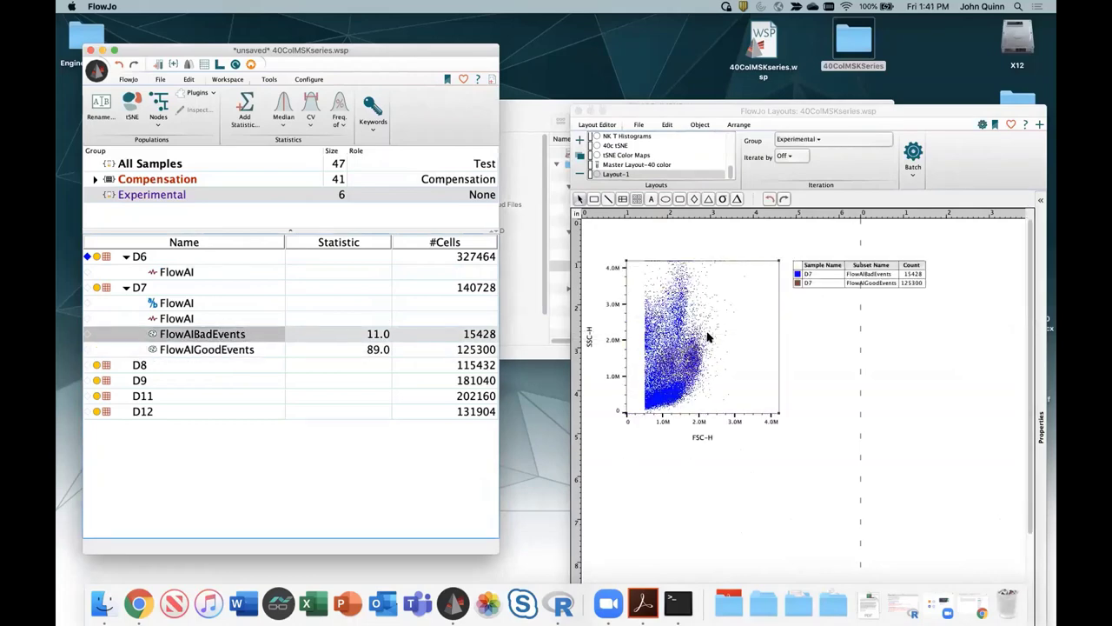
# - Set the plot's x-axis to Time, list FlowAIGoodEvents first in the legend, and close the layout
pyautogui.click(701, 439)
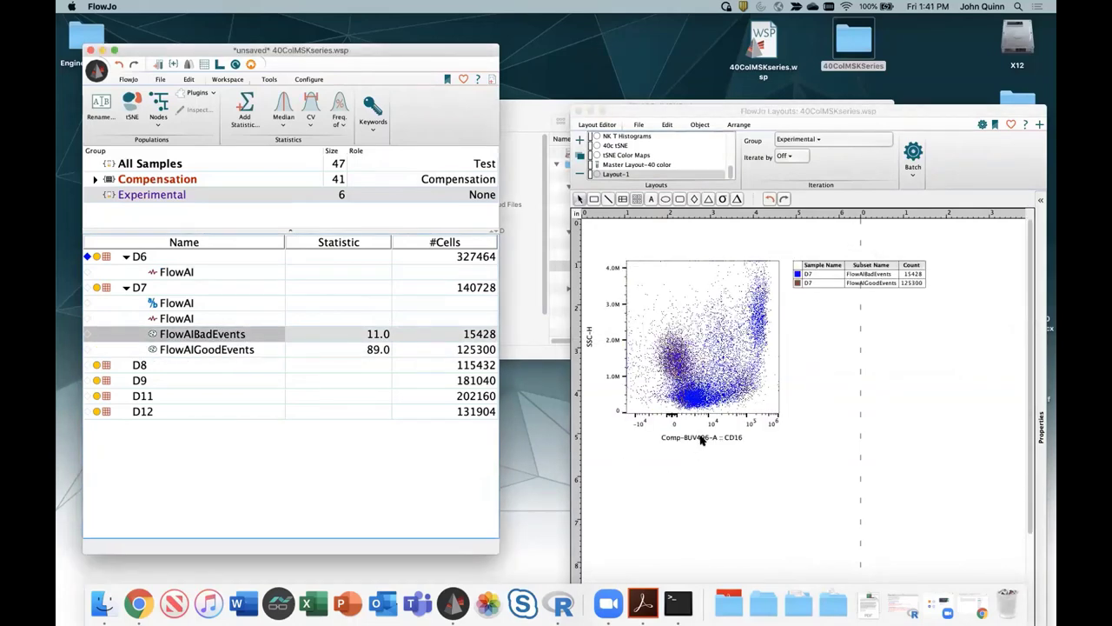
pyautogui.click(702, 439)
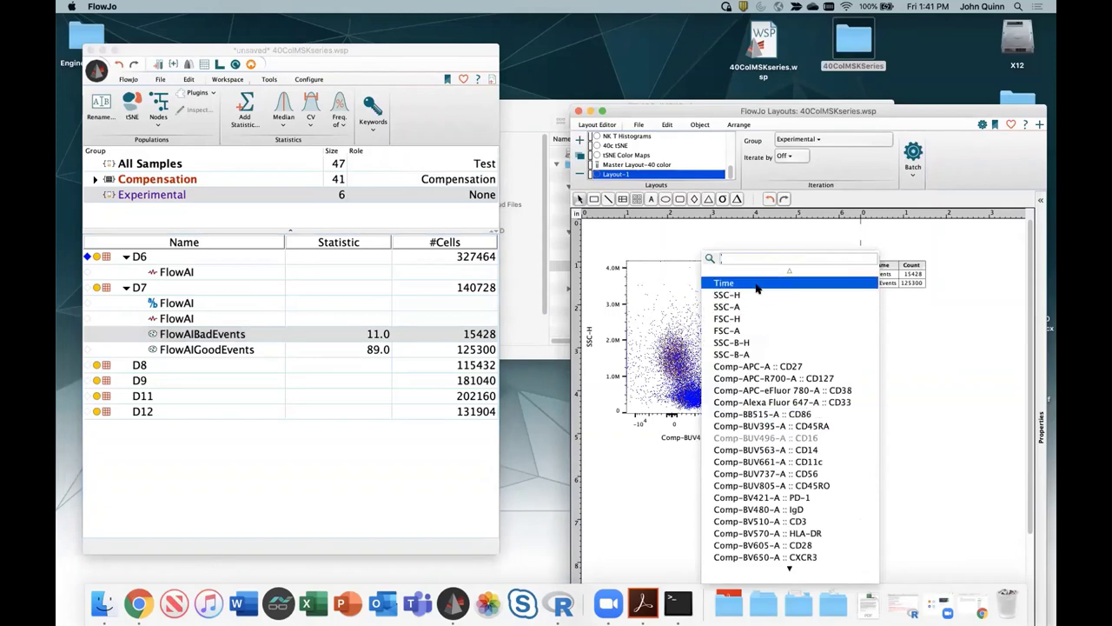
pyautogui.click(724, 283)
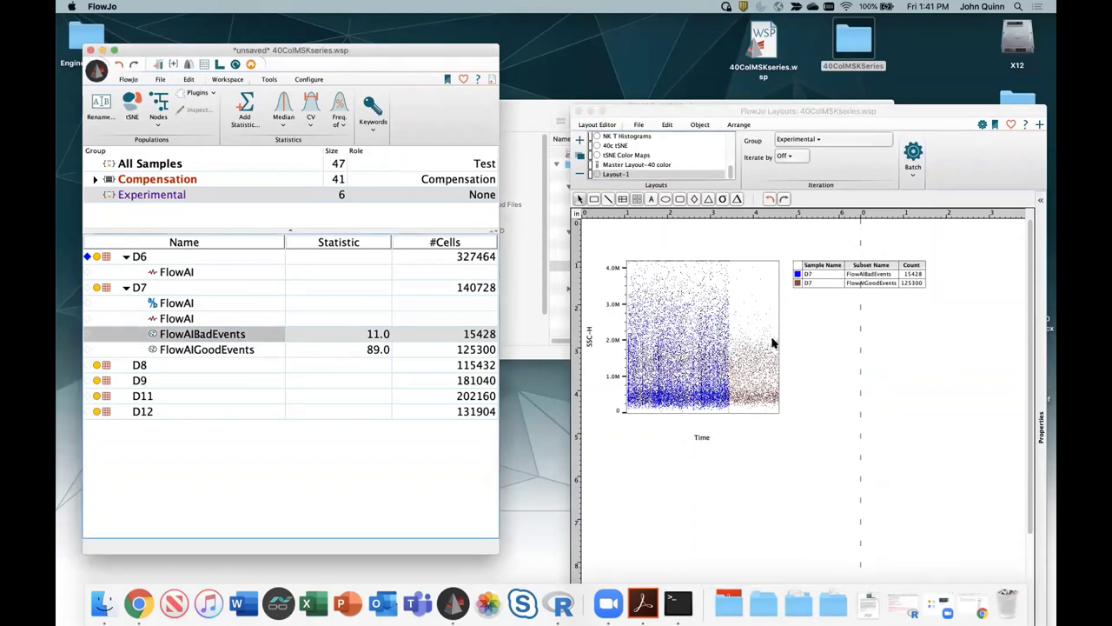
pyautogui.click(808, 279)
pyautogui.click(809, 278)
pyautogui.moveTo(808, 280); pyautogui.dragTo(809, 272)
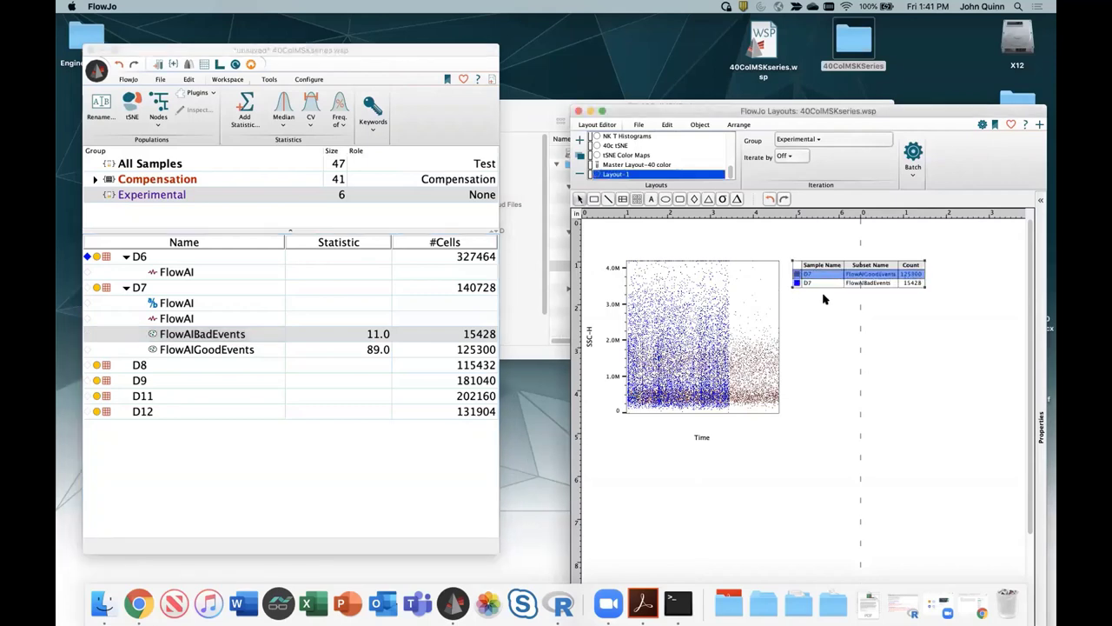
pyautogui.click(580, 112)
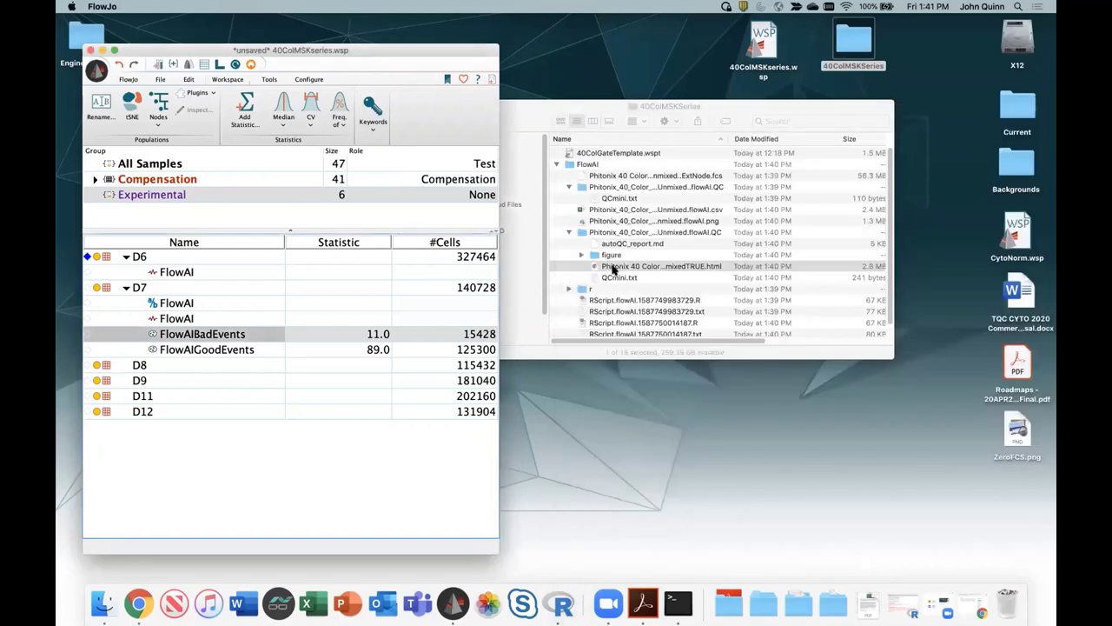
# - Open the D7 UnmixedTRUE.html flowAI quality report in Chrome
pyautogui.click(614, 270)
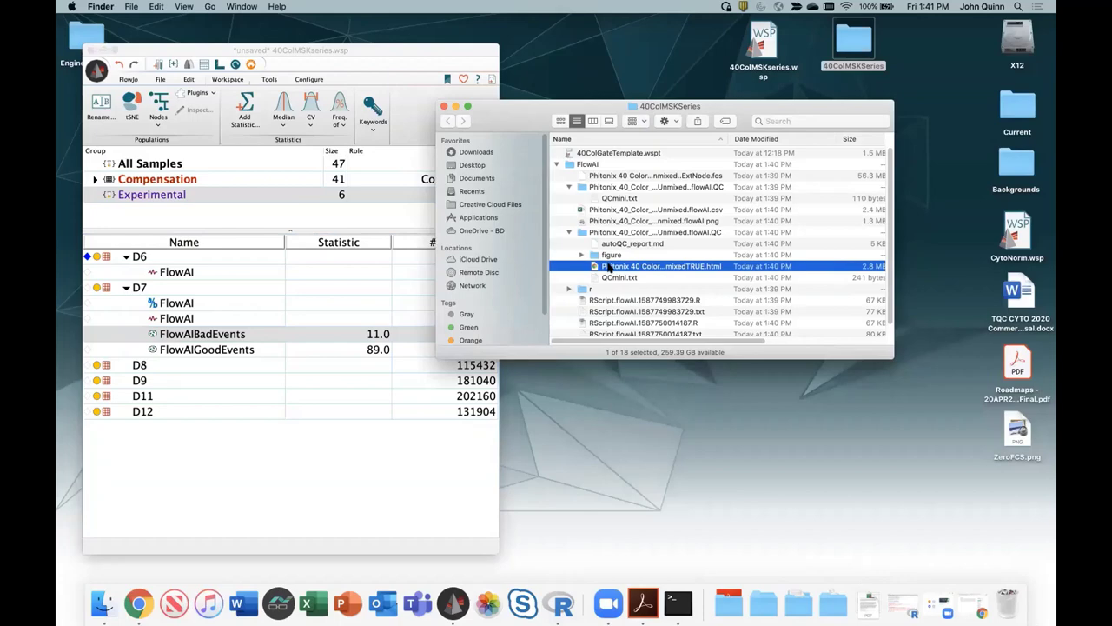
pyautogui.doubleClick(609, 267)
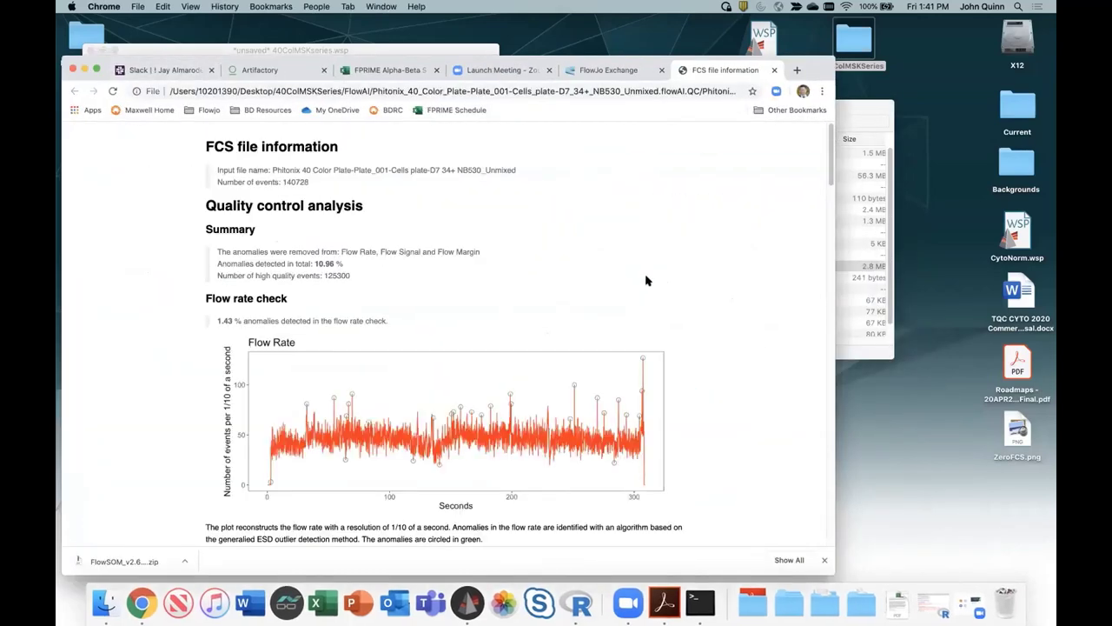
# - Read through the D7 report (10.96% anomalies, 125300 of 140728 events kept) and minimize Chrome
pyautogui.click(824, 560)
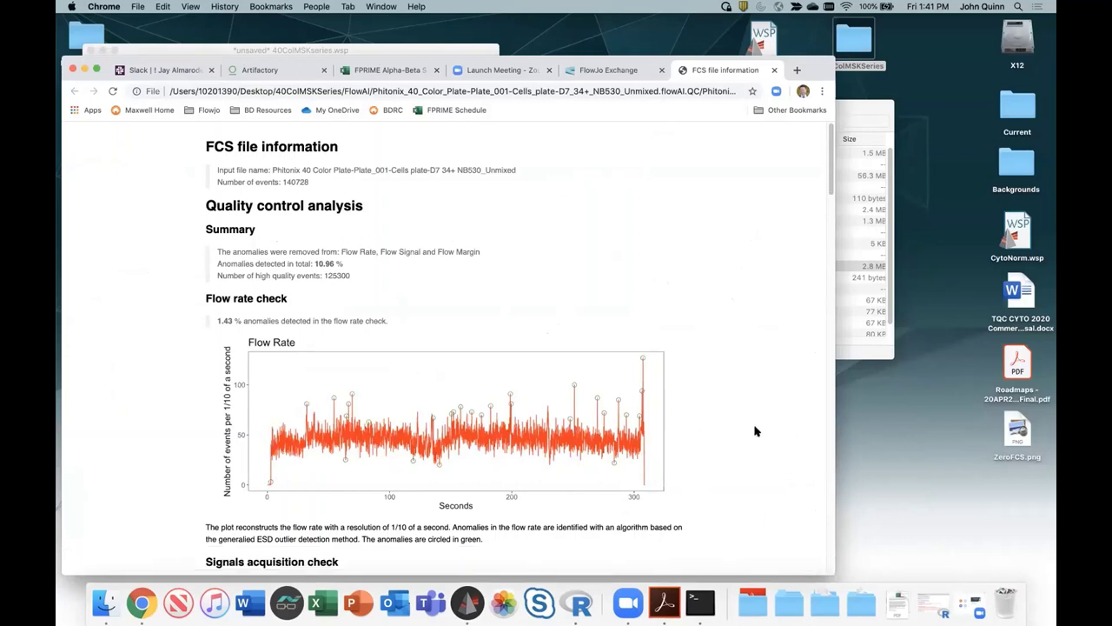
pyautogui.scroll(-1, 354, 400)
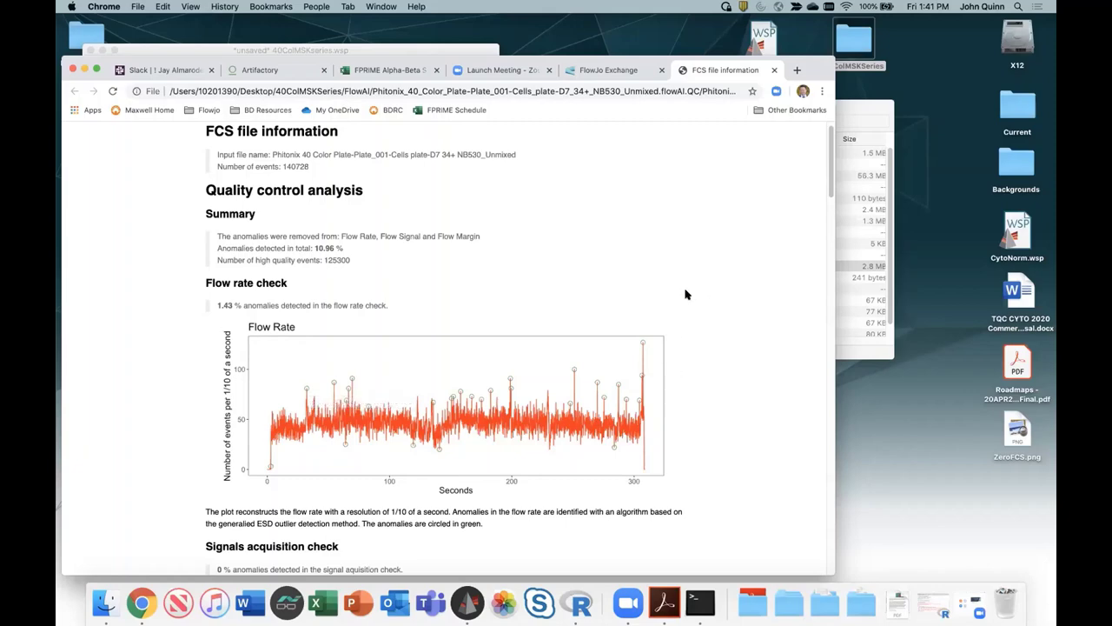
pyautogui.scroll(-5, 685, 295)
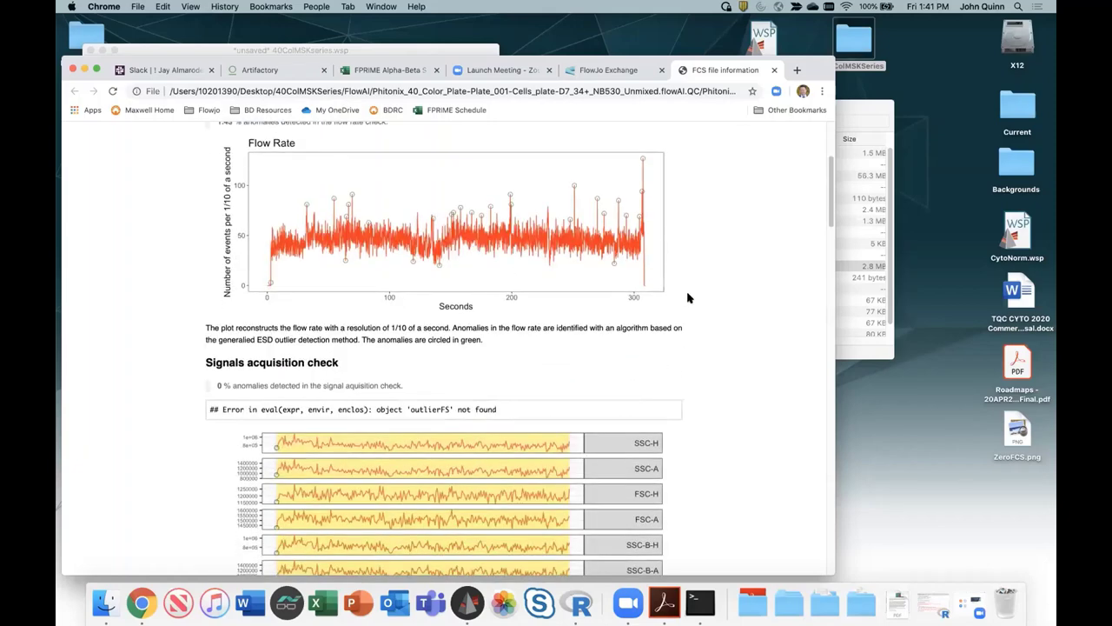
pyautogui.scroll(-1, 687, 298)
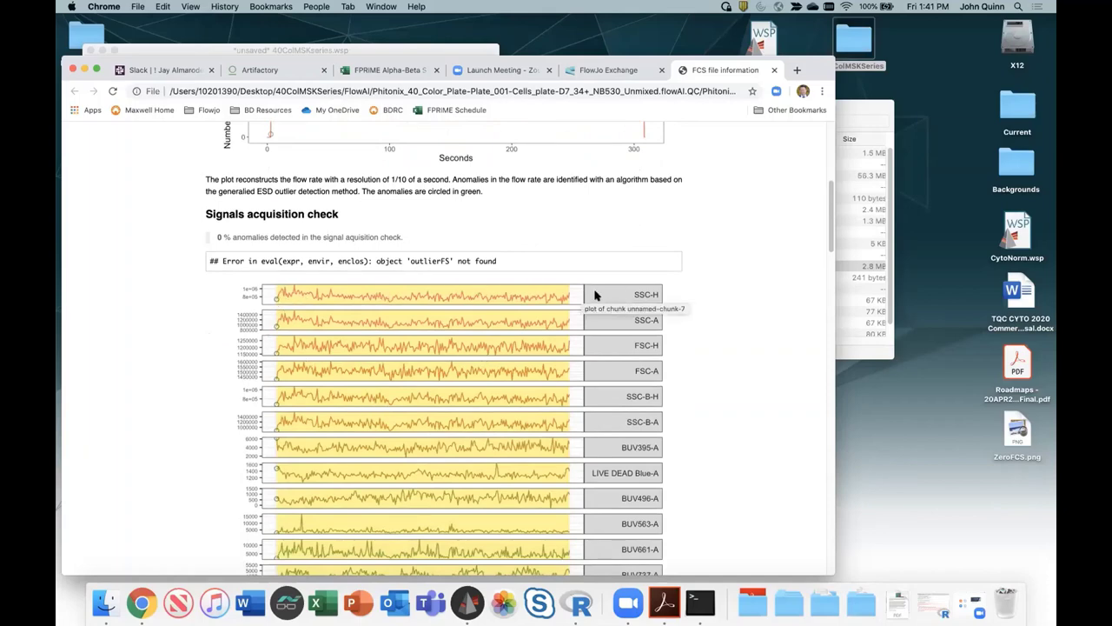
pyautogui.scroll(-4, 595, 295)
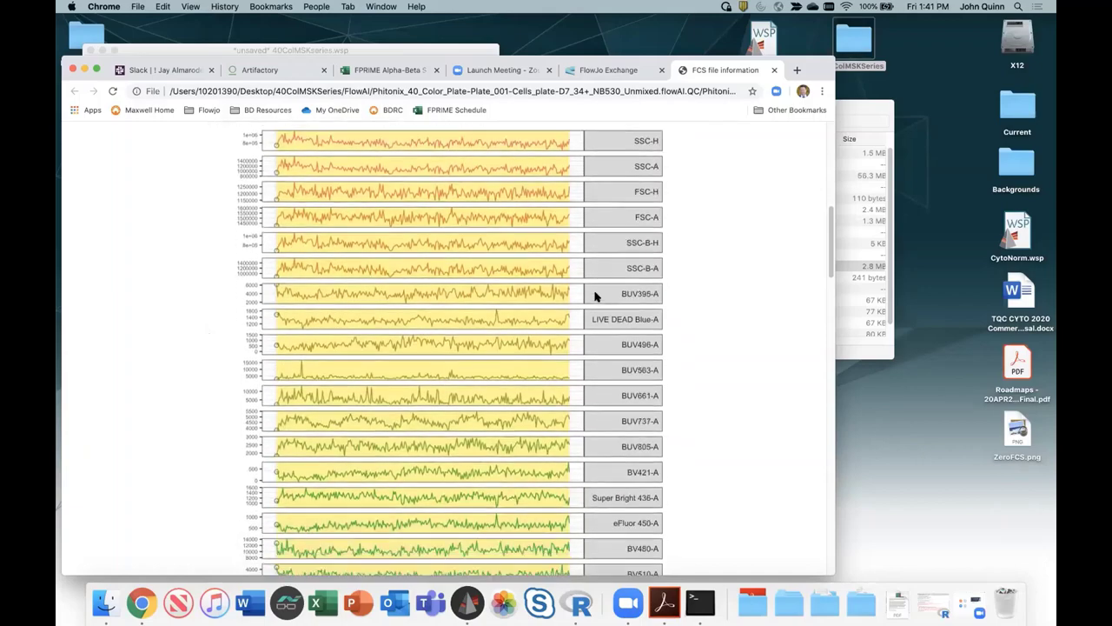
pyautogui.scroll(-8, 473, 304)
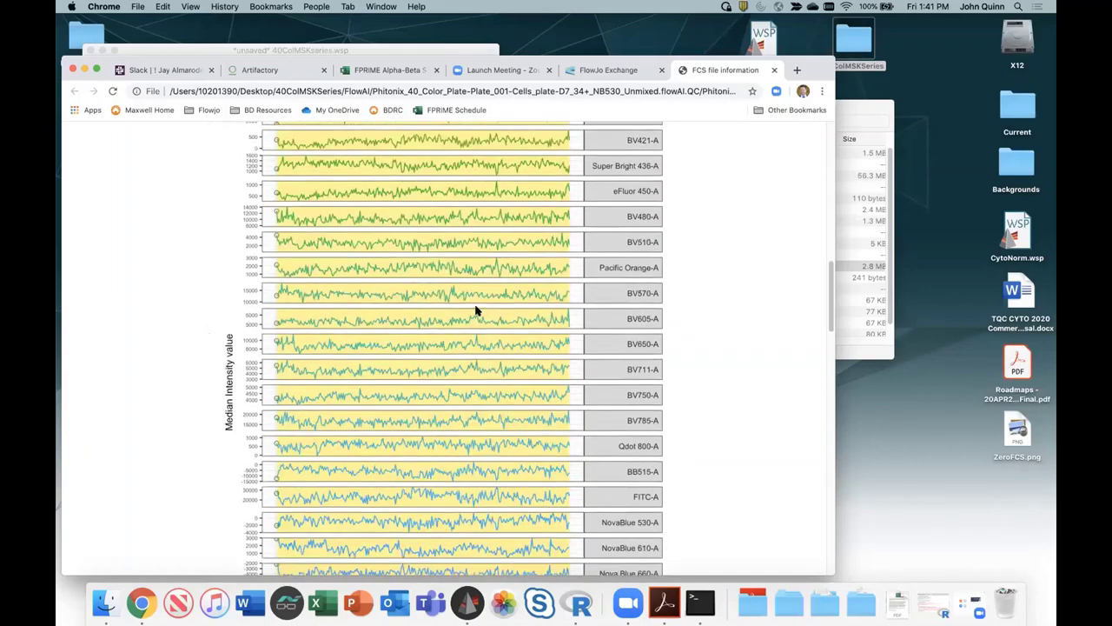
pyautogui.scroll(-20, 476, 310)
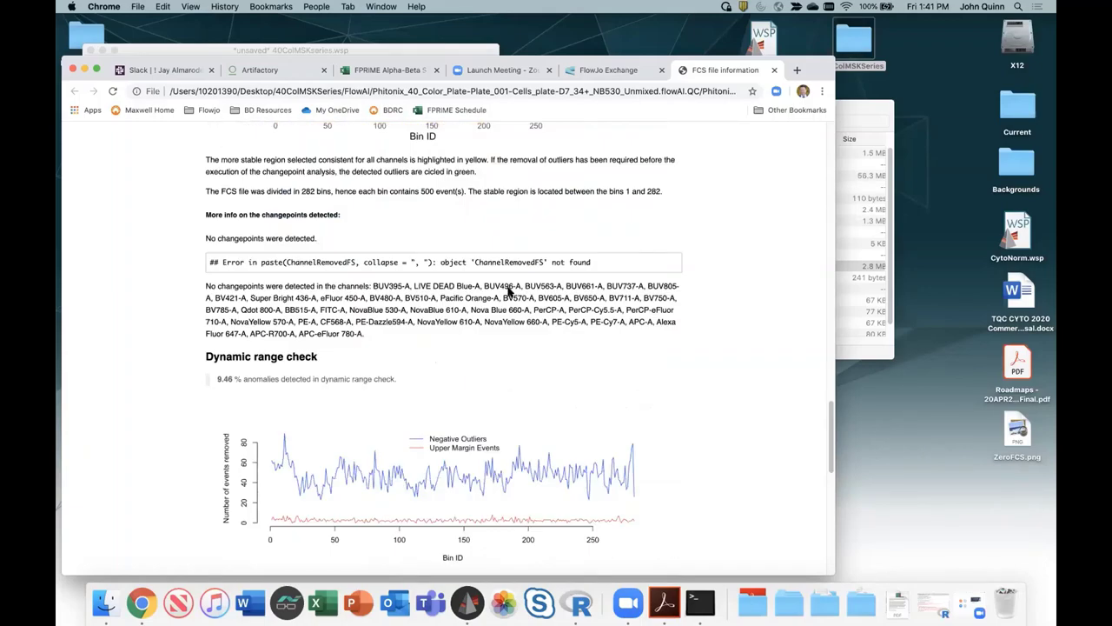
pyautogui.scroll(5, 249, 502)
pyautogui.scroll(-5, 359, 461)
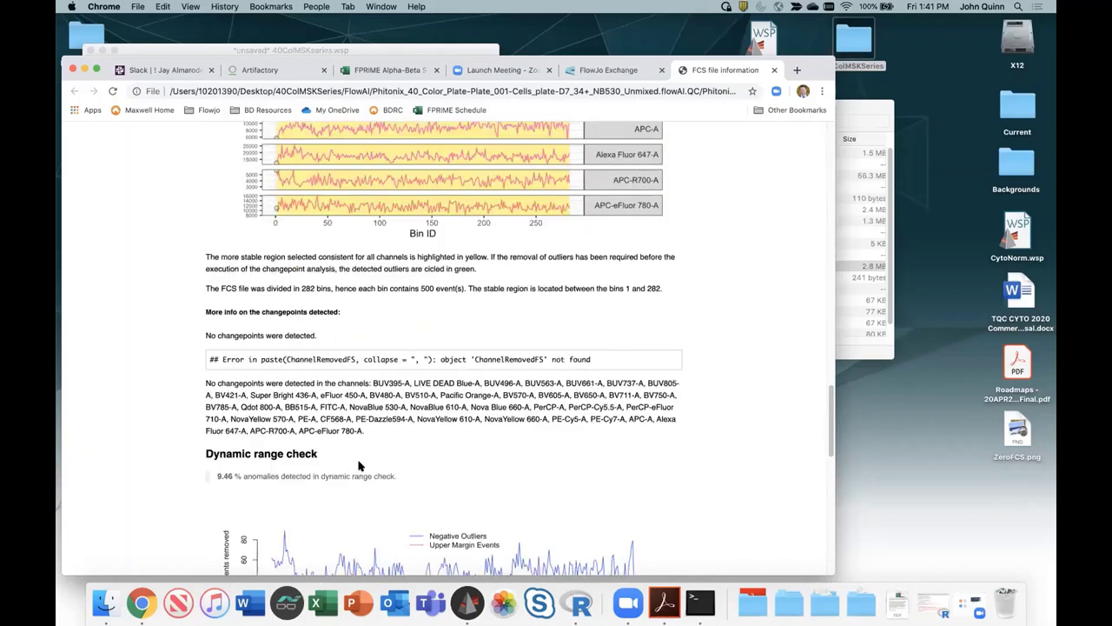
pyautogui.scroll(-9, 458, 381)
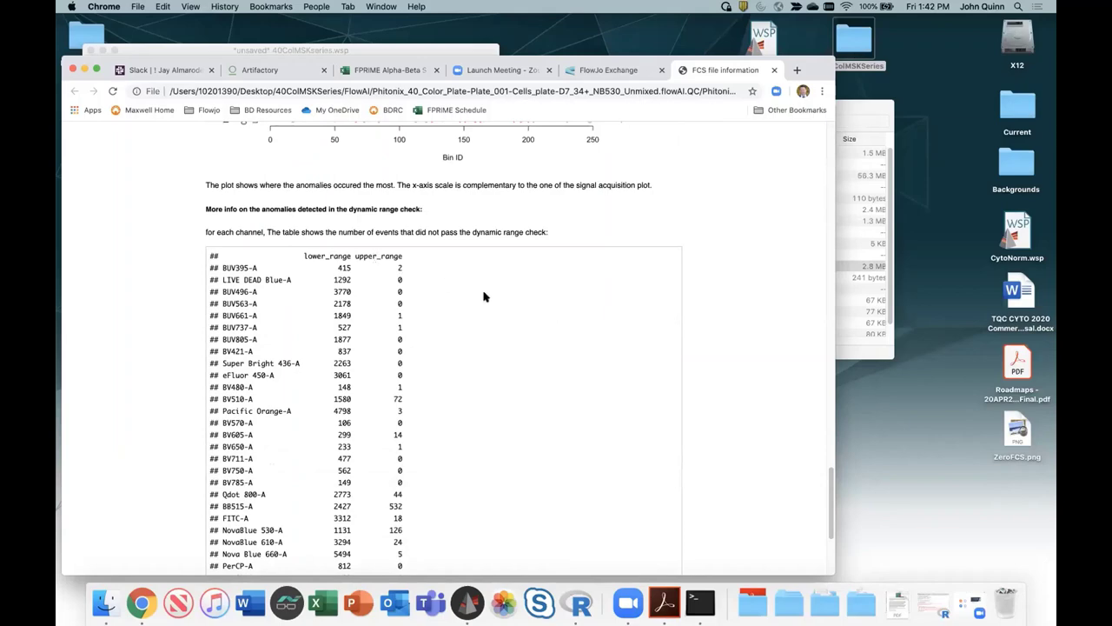
pyautogui.scroll(-4, 480, 304)
pyautogui.scroll(-2, 481, 304)
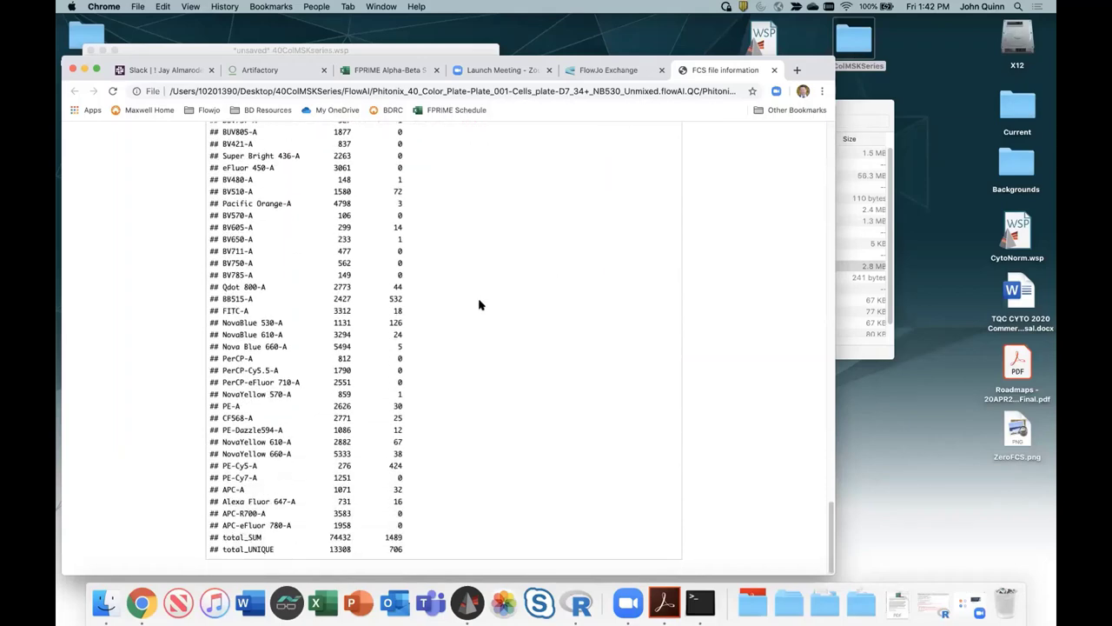
pyautogui.scroll(15, 479, 304)
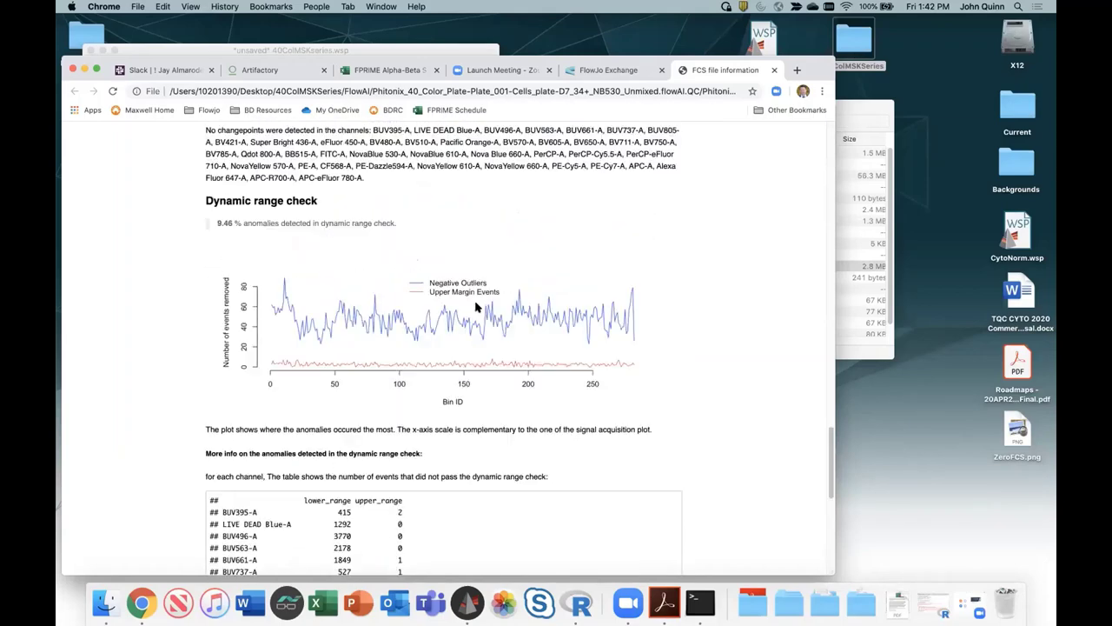
pyautogui.scroll(10, 476, 307)
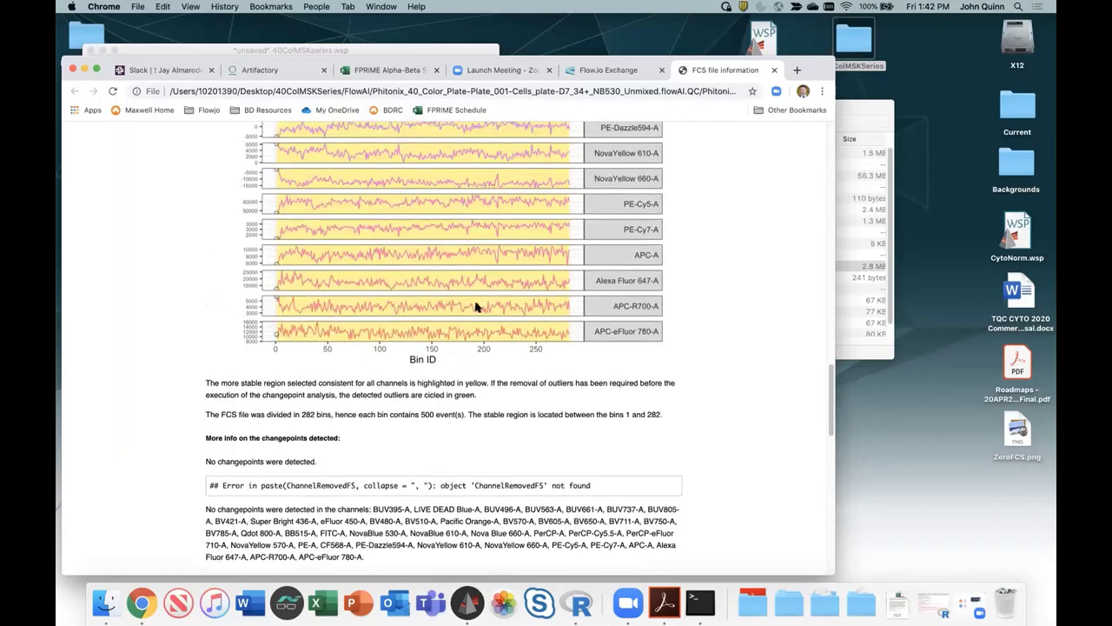
pyautogui.scroll(15, 475, 305)
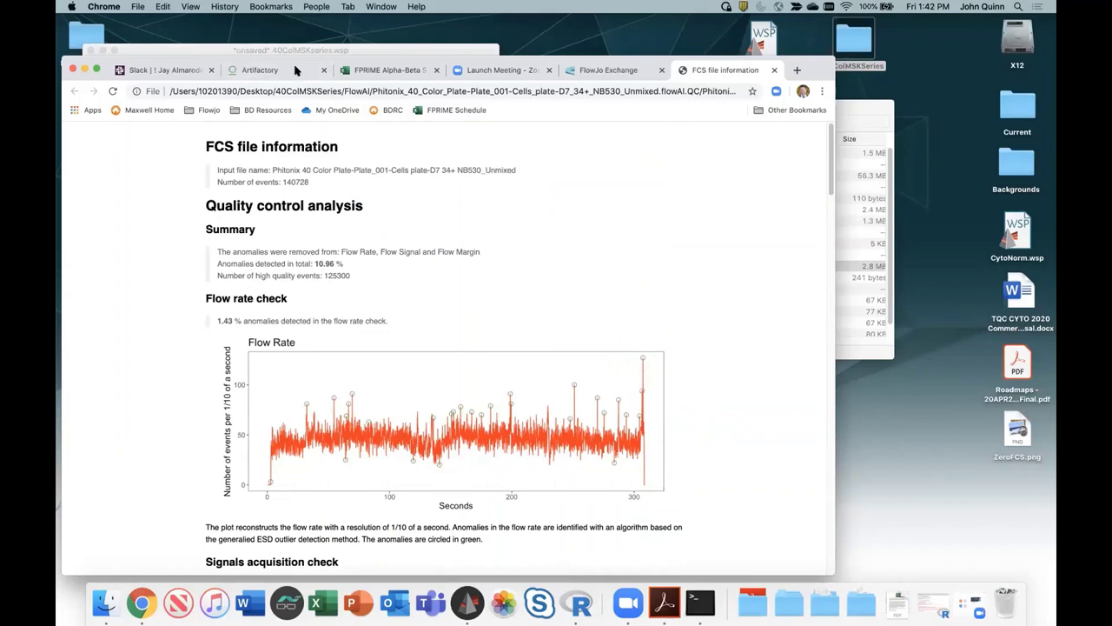
pyautogui.click(85, 70)
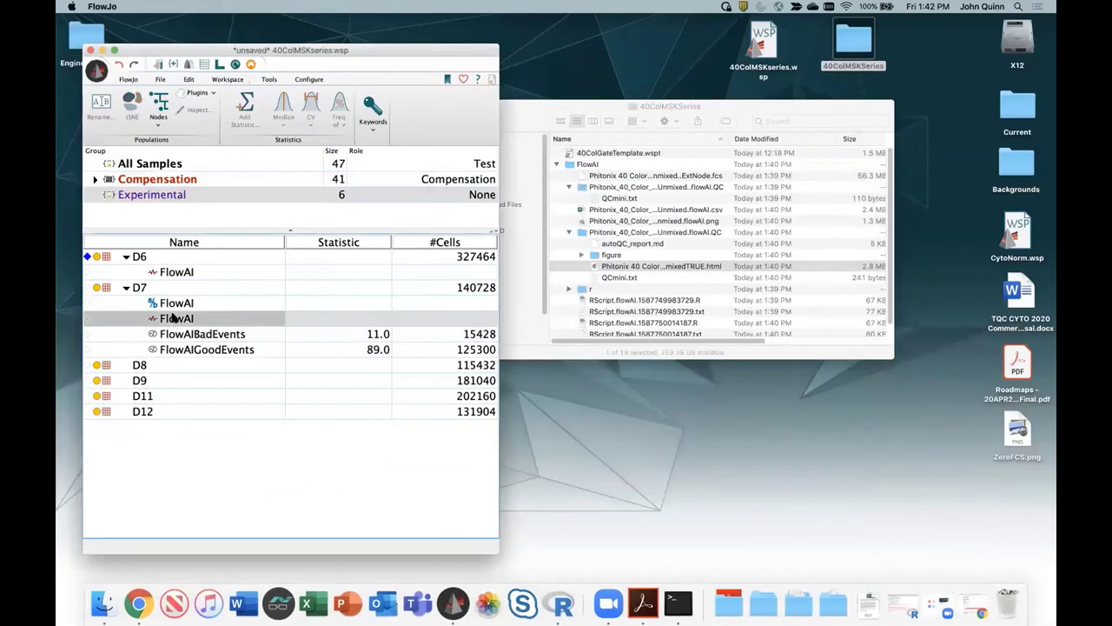
# - Apply the D7 FlowAI node to the Experimental group and open D11's flowAI.QC HTML report
pyautogui.moveTo(173, 320); pyautogui.dragTo(181, 193)
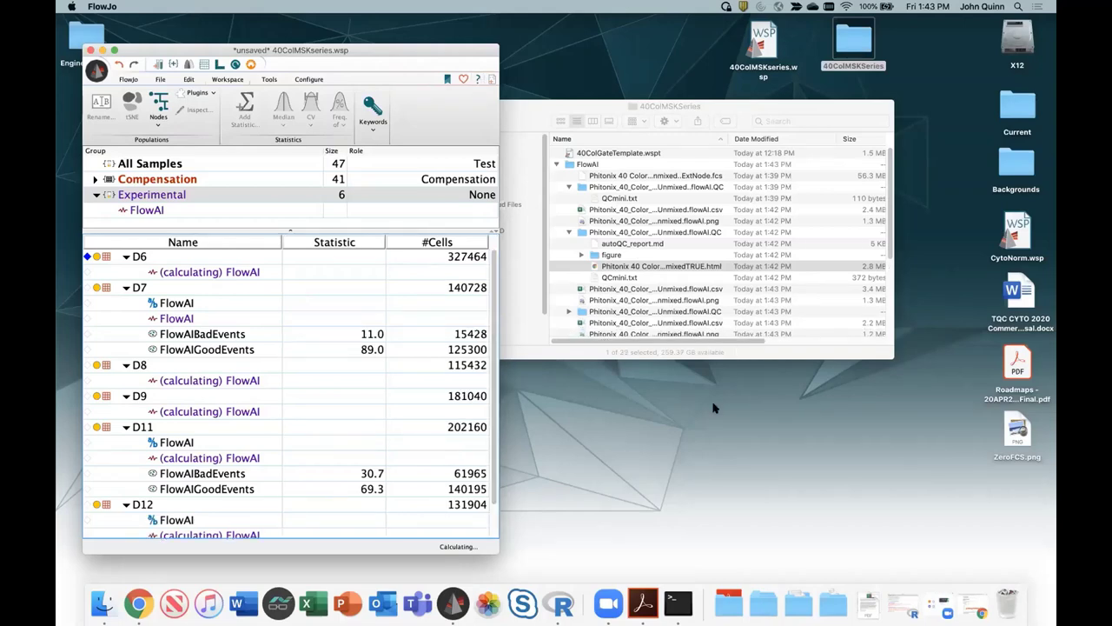
pyautogui.moveTo(681, 361); pyautogui.dragTo(708, 530)
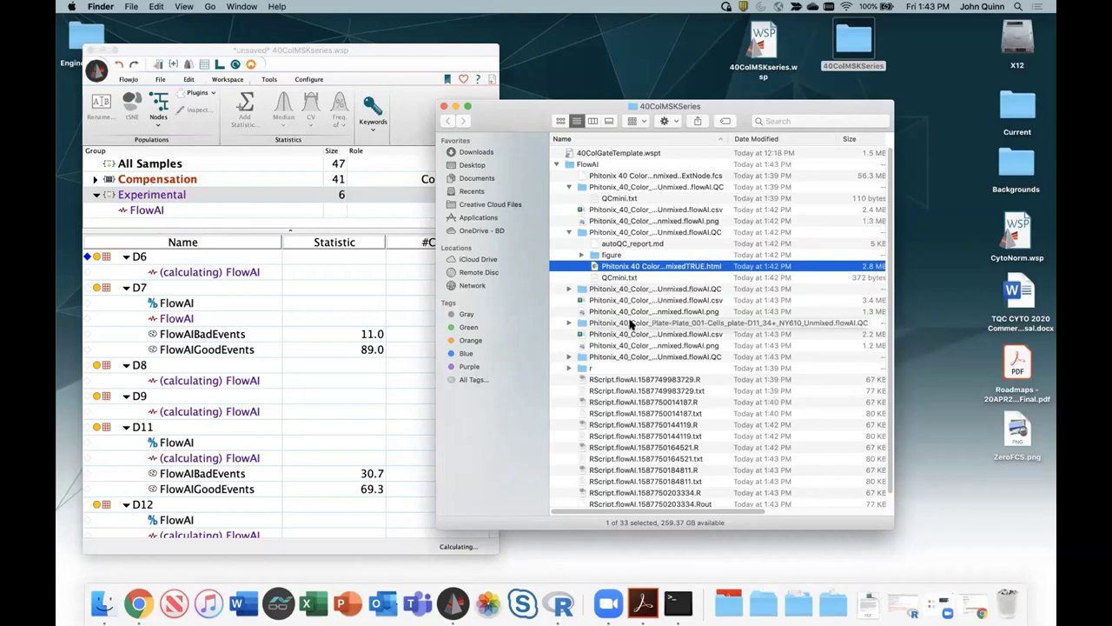
pyautogui.click(569, 322)
pyautogui.doubleClick(609, 357)
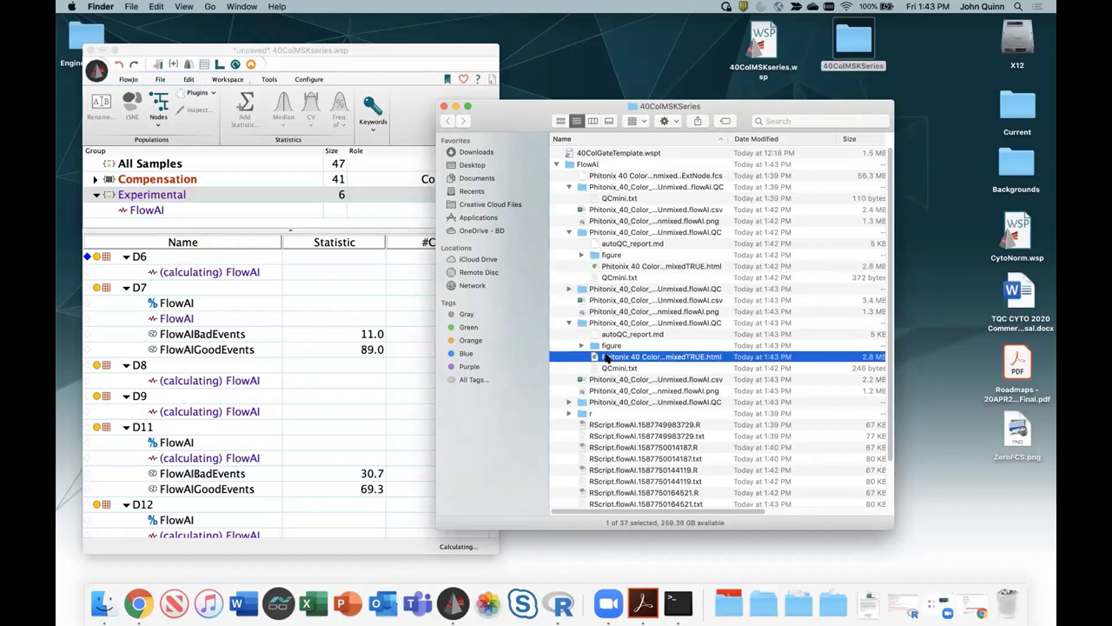
# - Read through the D11 report (30.65% anomalies, 140195 of 202160 events kept) and minimize Chrome
pyautogui.scroll(-4, 619, 318)
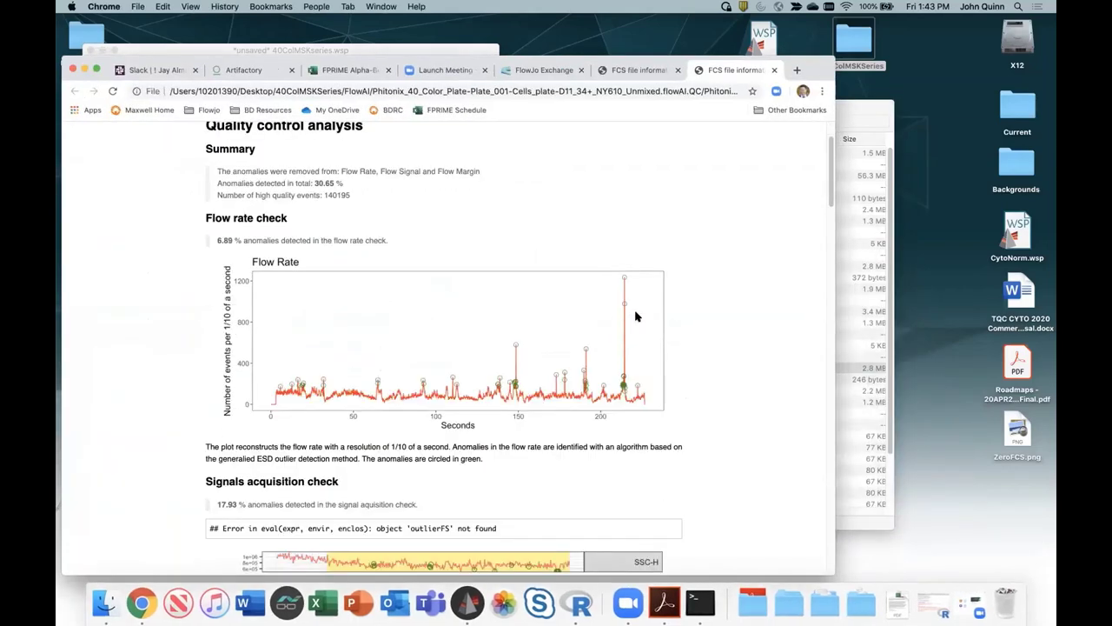
pyautogui.scroll(-1, 631, 287)
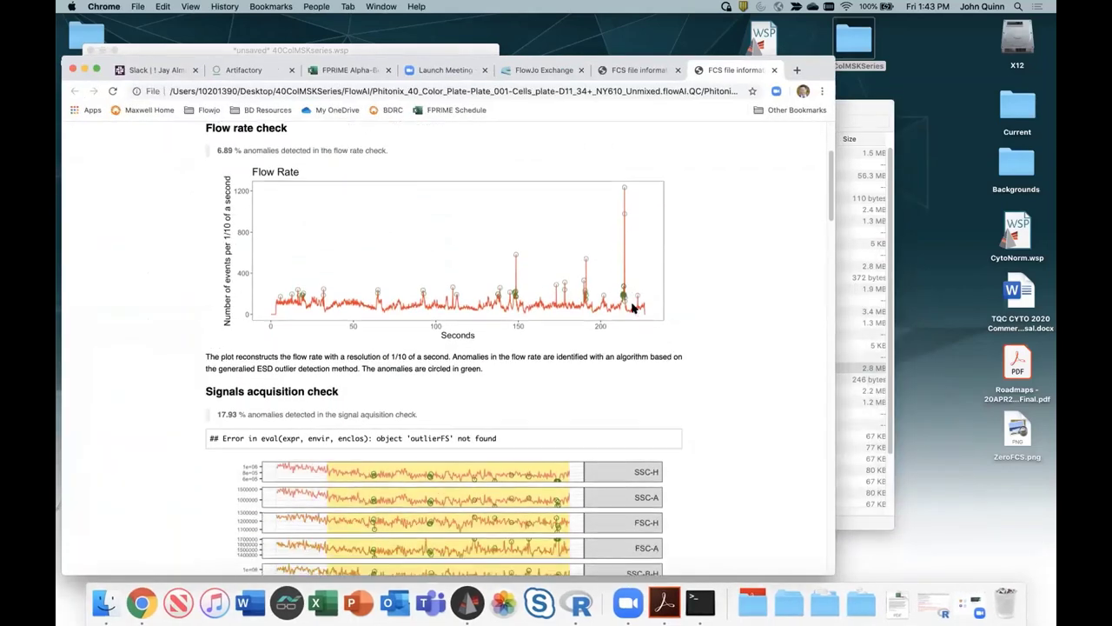
pyautogui.scroll(-3, 509, 292)
pyautogui.scroll(-5, 508, 293)
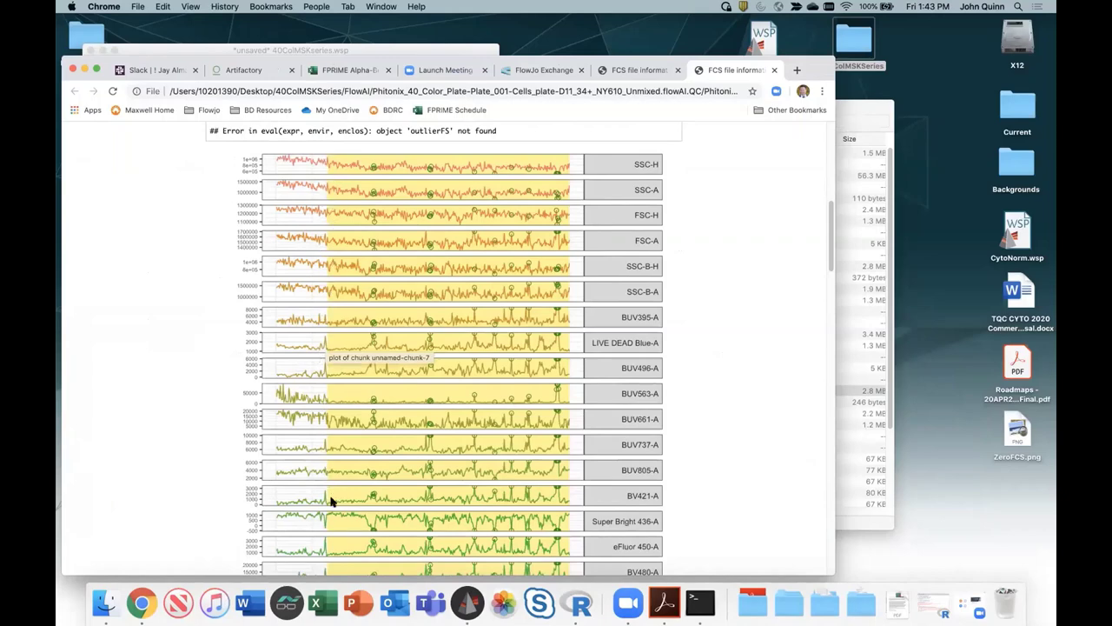
pyautogui.scroll(-3, 330, 439)
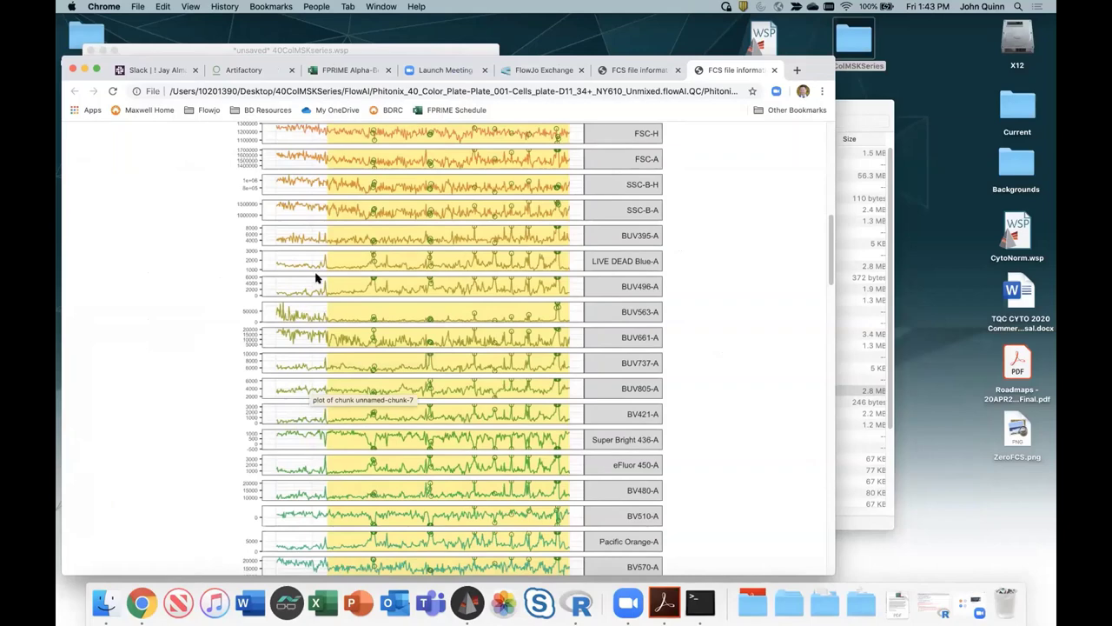
pyautogui.scroll(-10, 330, 317)
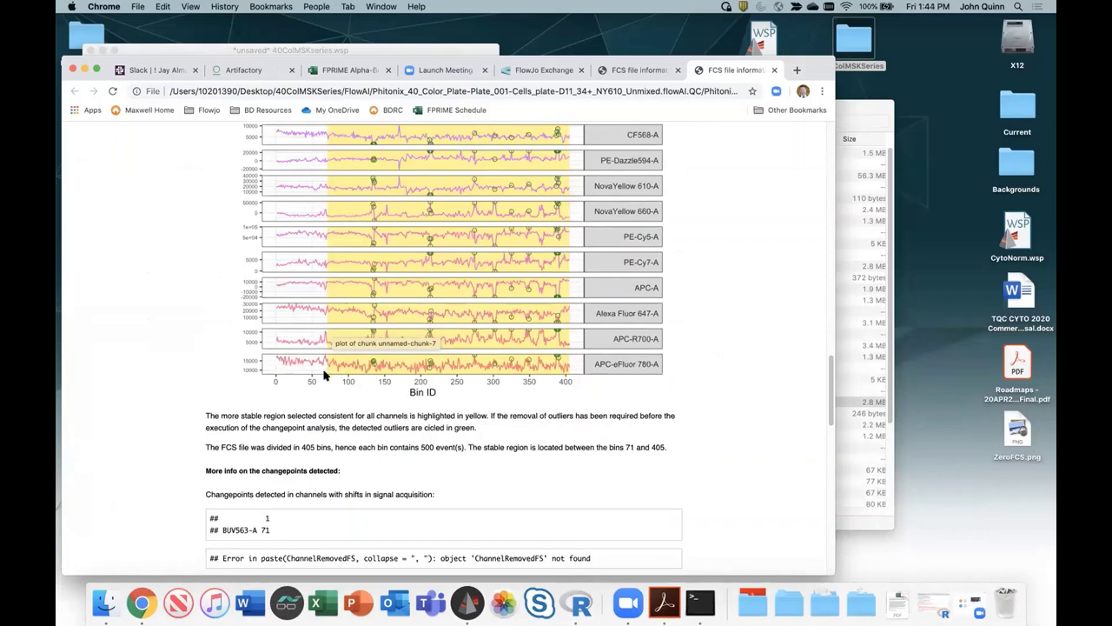
pyautogui.scroll(5, 324, 374)
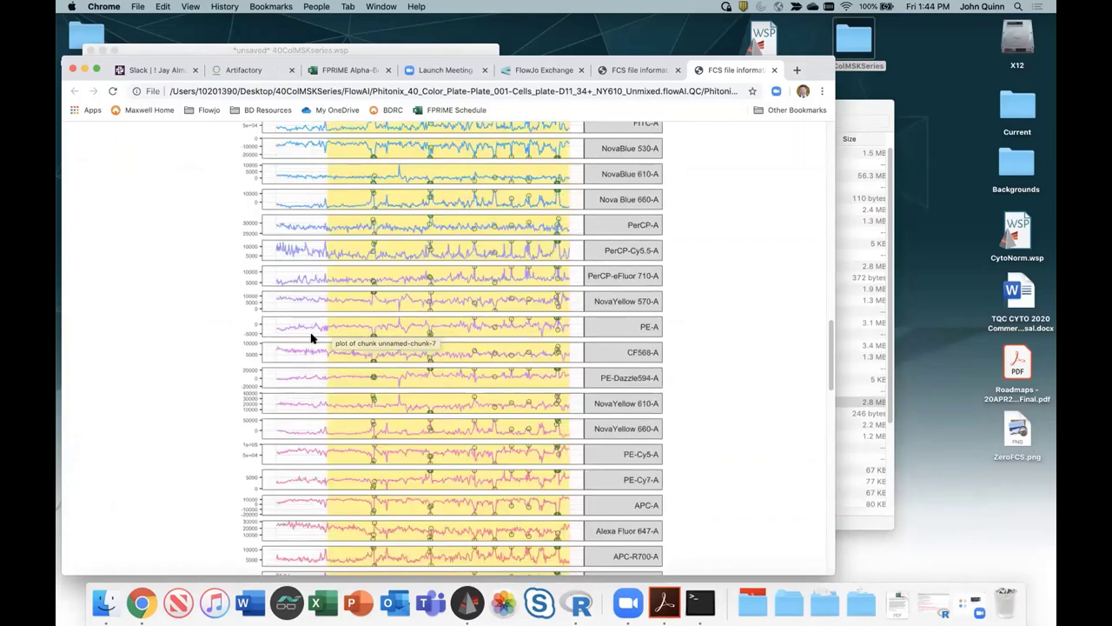
pyautogui.scroll(-5, 326, 365)
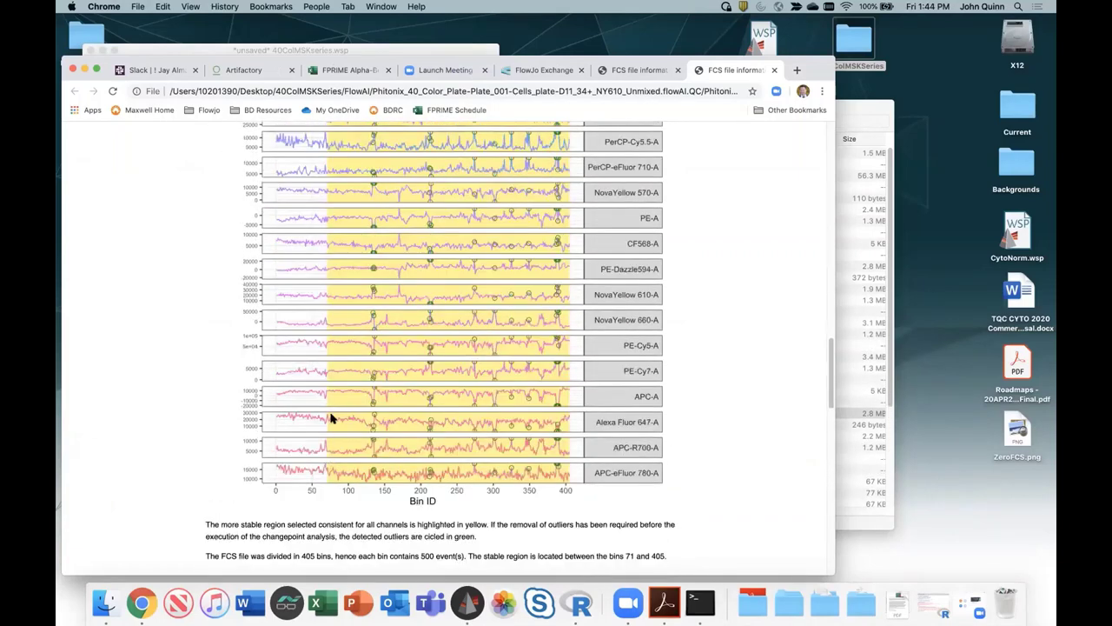
pyautogui.scroll(10, 330, 418)
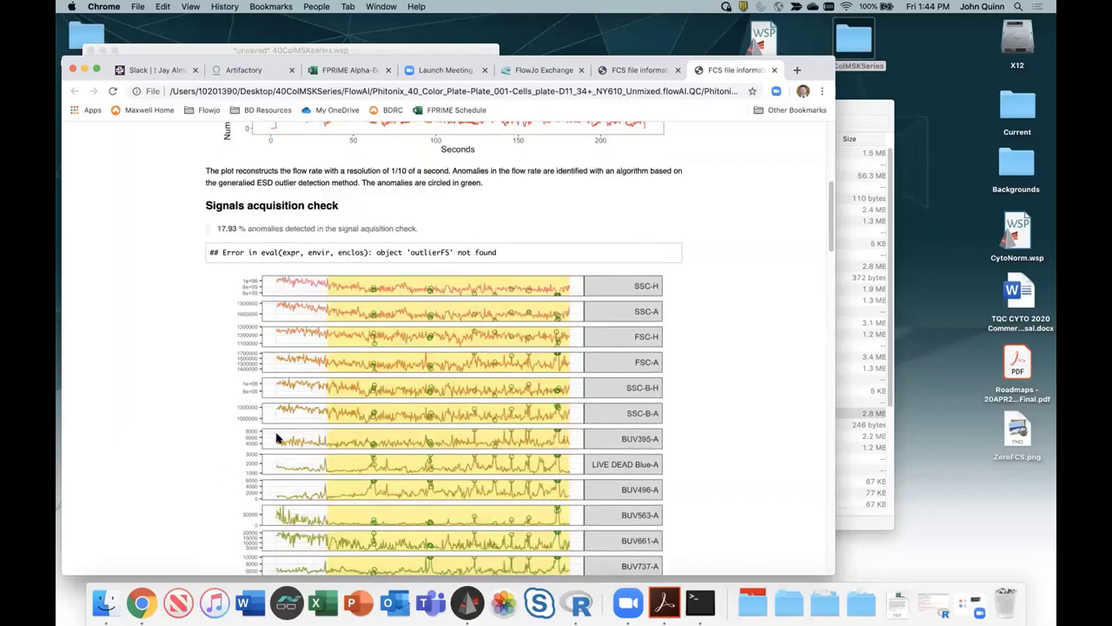
pyautogui.scroll(8, 354, 388)
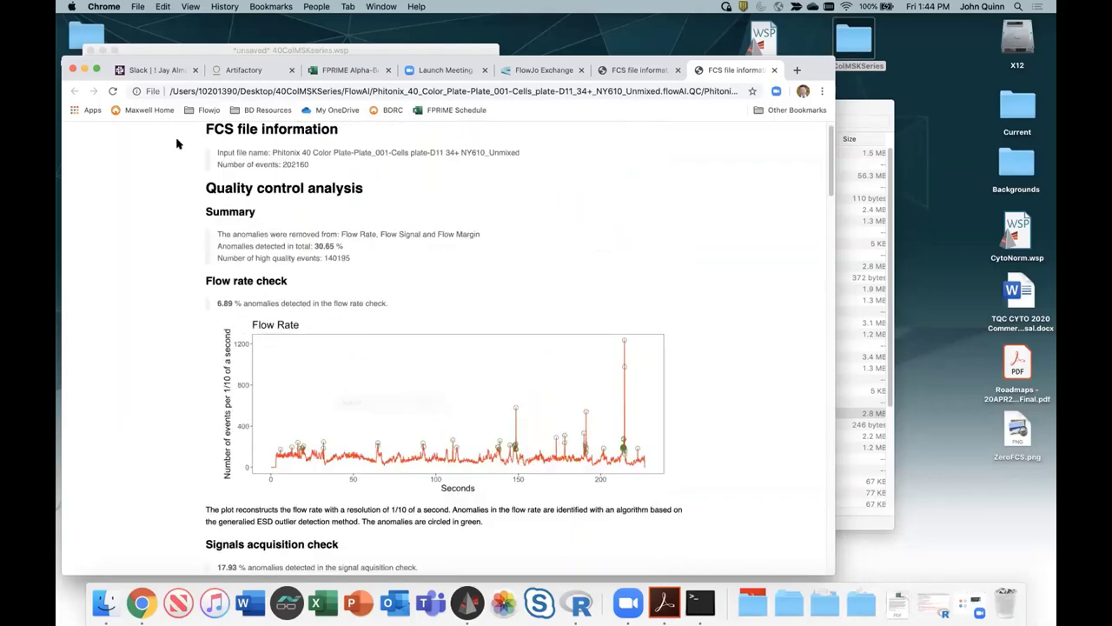
pyautogui.click(84, 67)
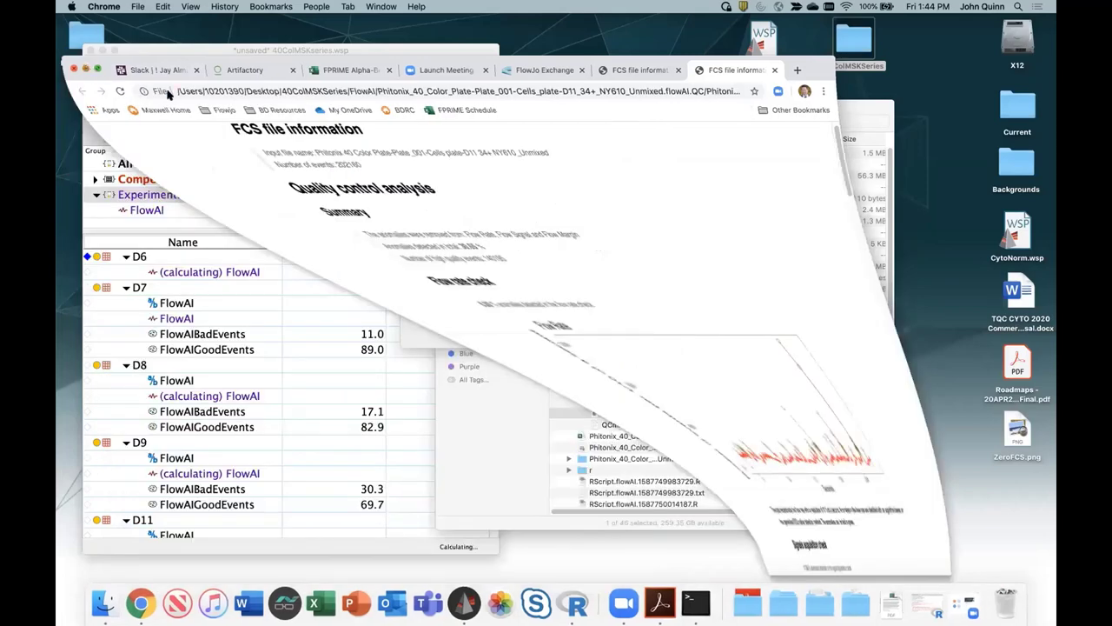
pyautogui.click(675, 330)
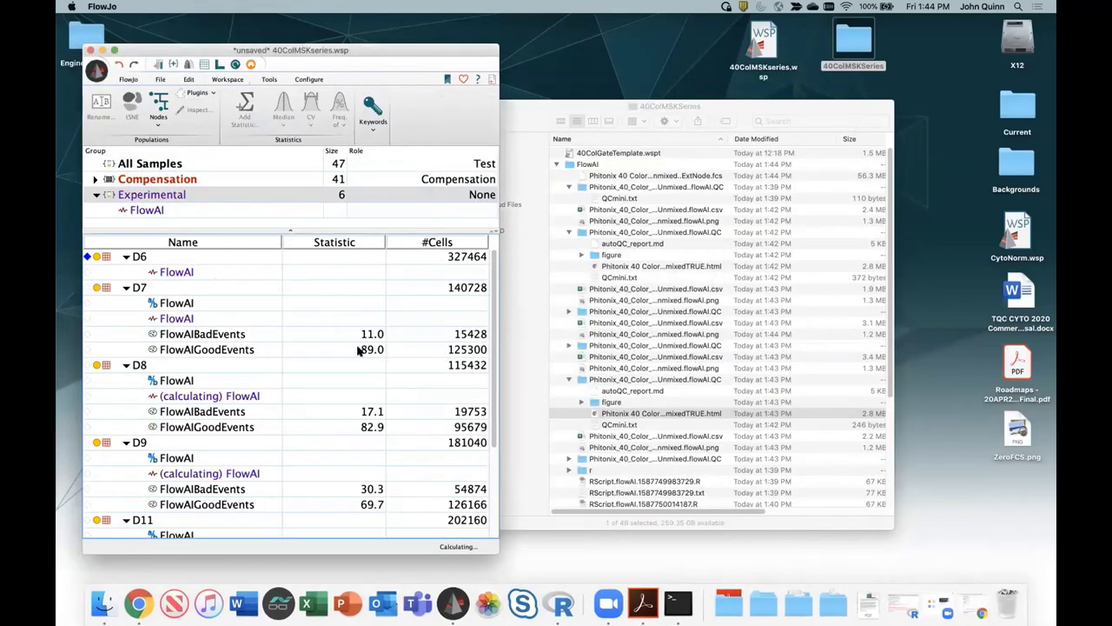
pyautogui.scroll(-5, 357, 351)
pyautogui.scroll(-3, 357, 351)
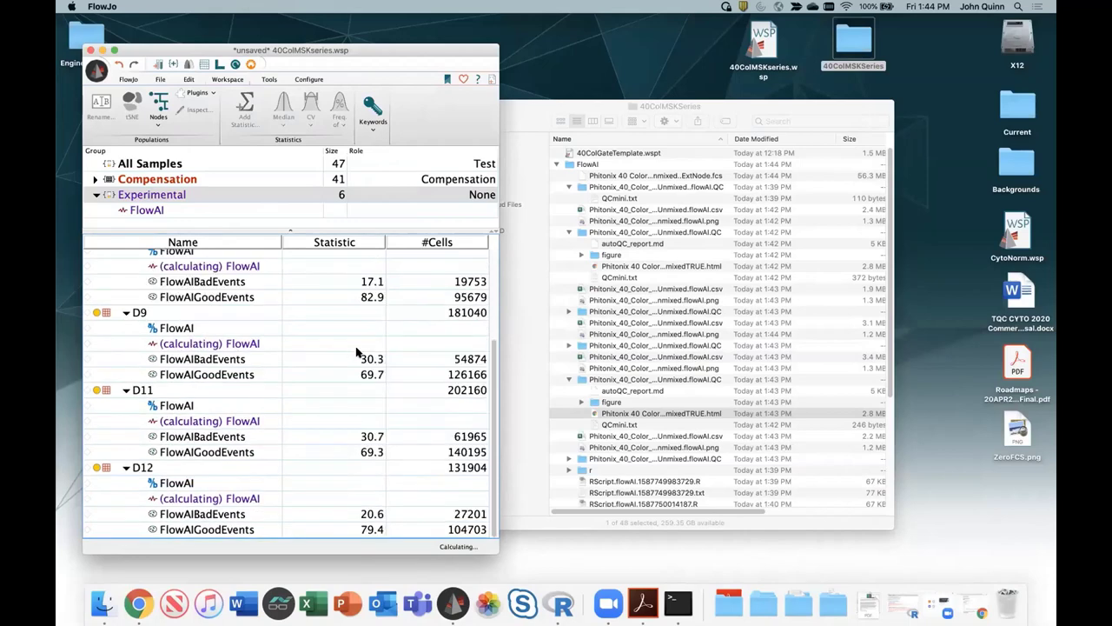
pyautogui.scroll(8, 356, 351)
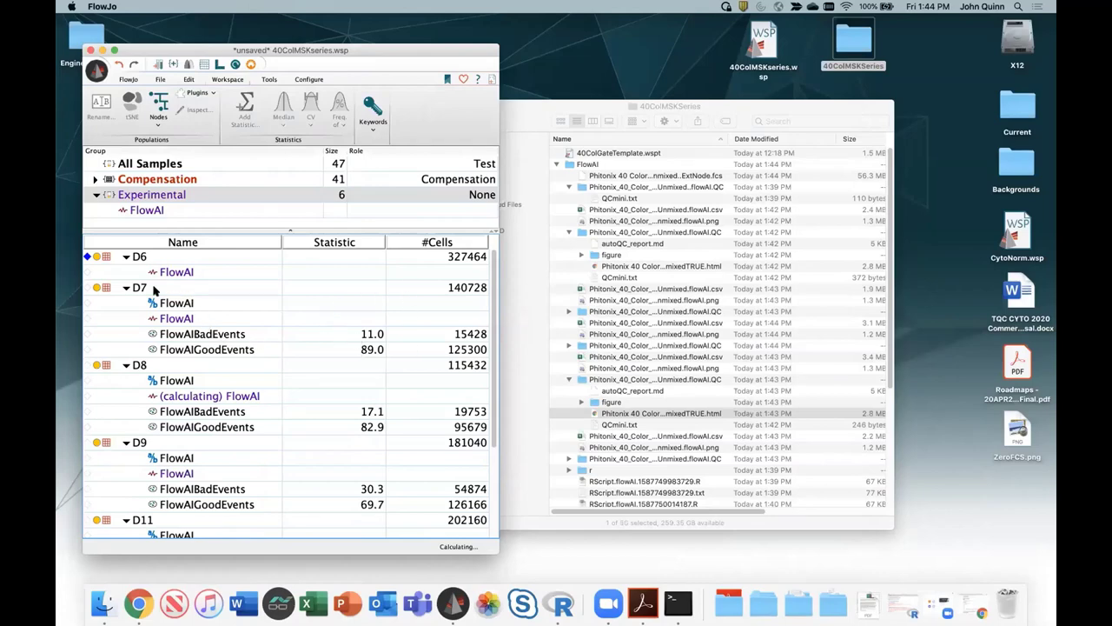
pyautogui.scroll(-5, 373, 300)
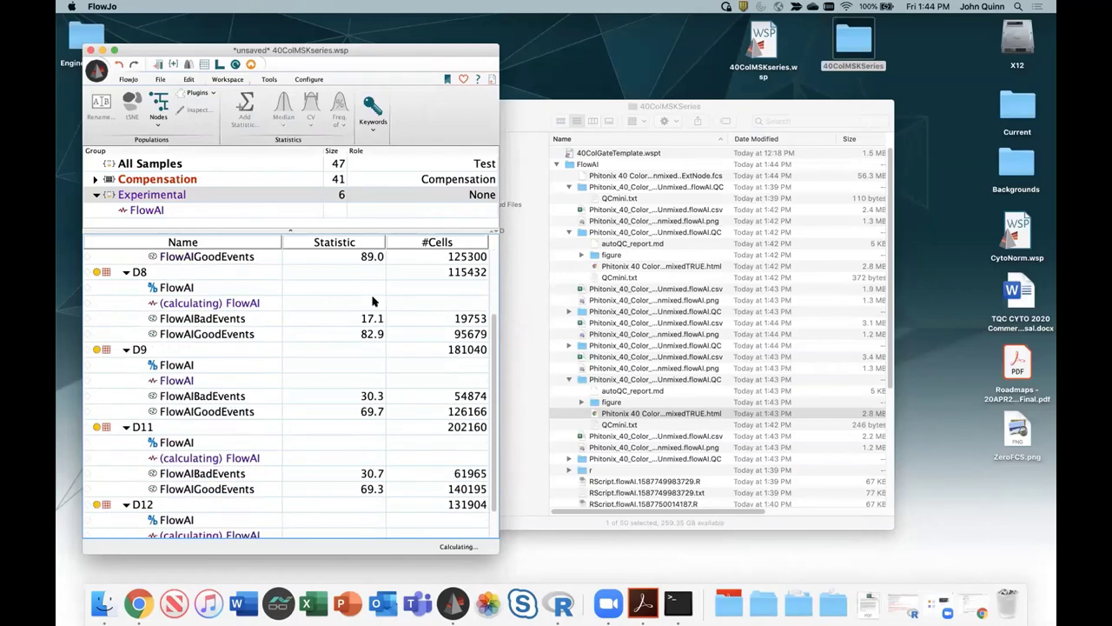
pyautogui.scroll(-2, 373, 301)
pyautogui.scroll(7, 372, 300)
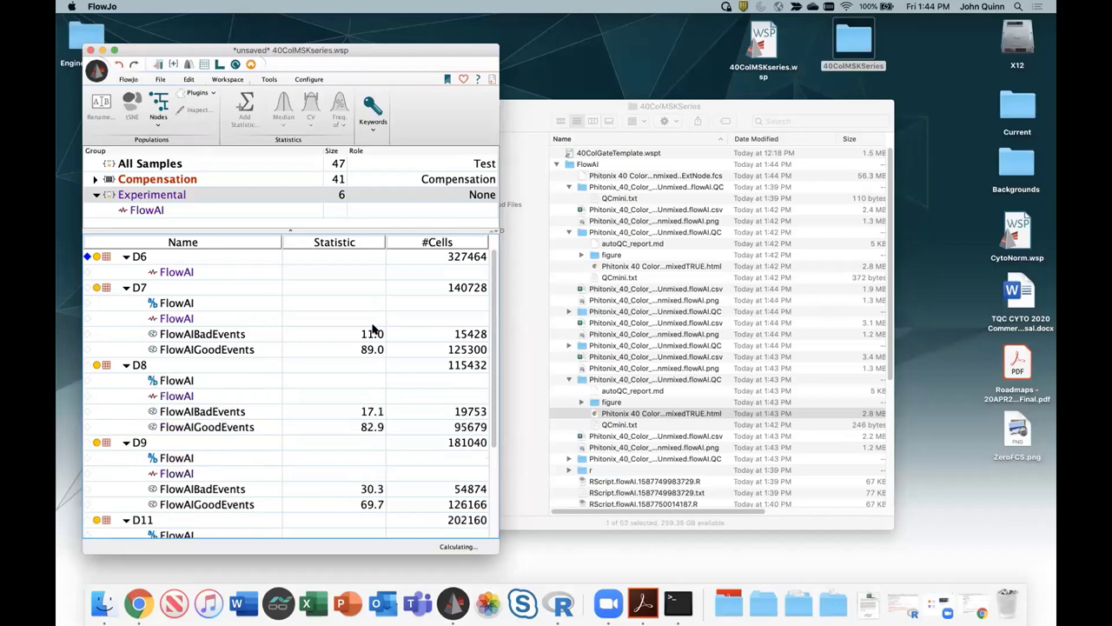
pyautogui.scroll(-5, 306, 360)
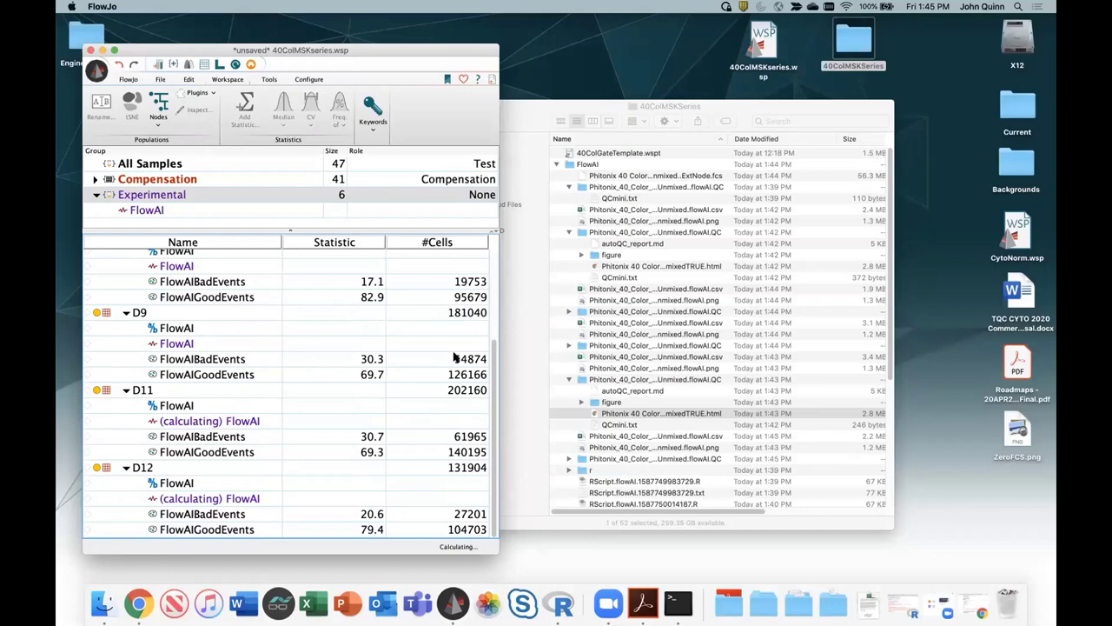
pyautogui.scroll(1, 454, 357)
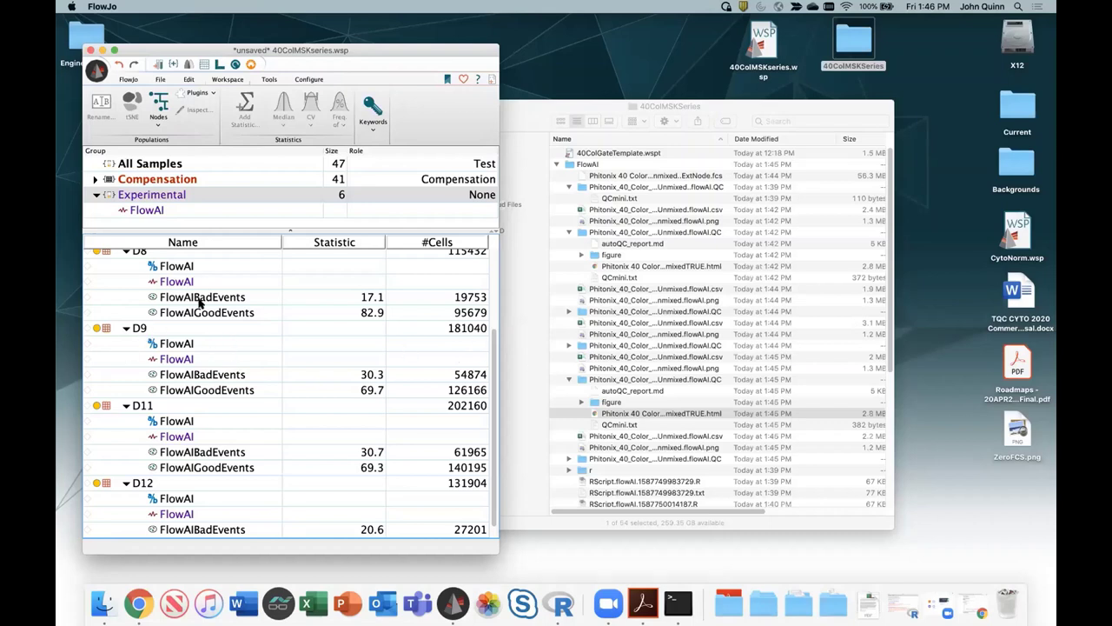
# - Delete the Experimental group's FlowAI analysis entirely, keeping the samples' FlowAI gates
pyautogui.click(146, 211)
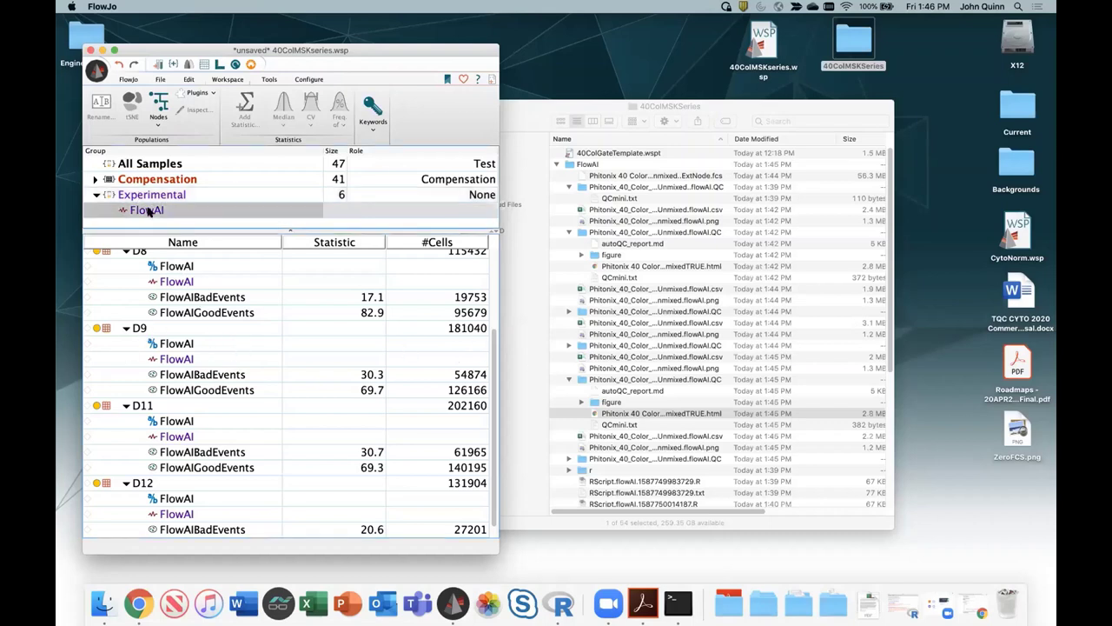
pyautogui.press('Delete')
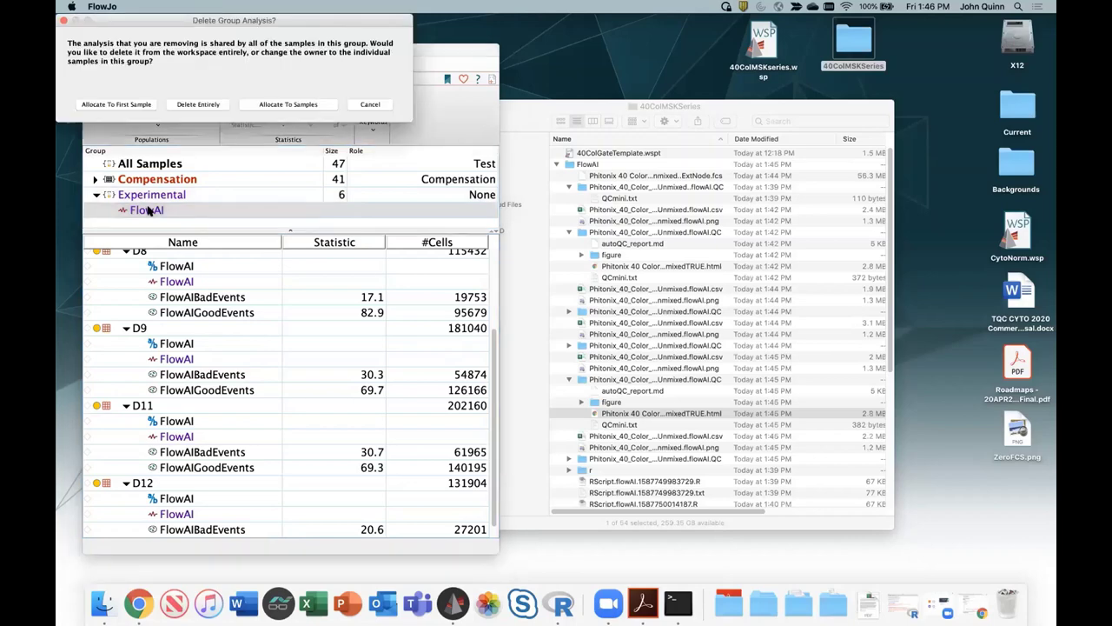
pyautogui.click(199, 103)
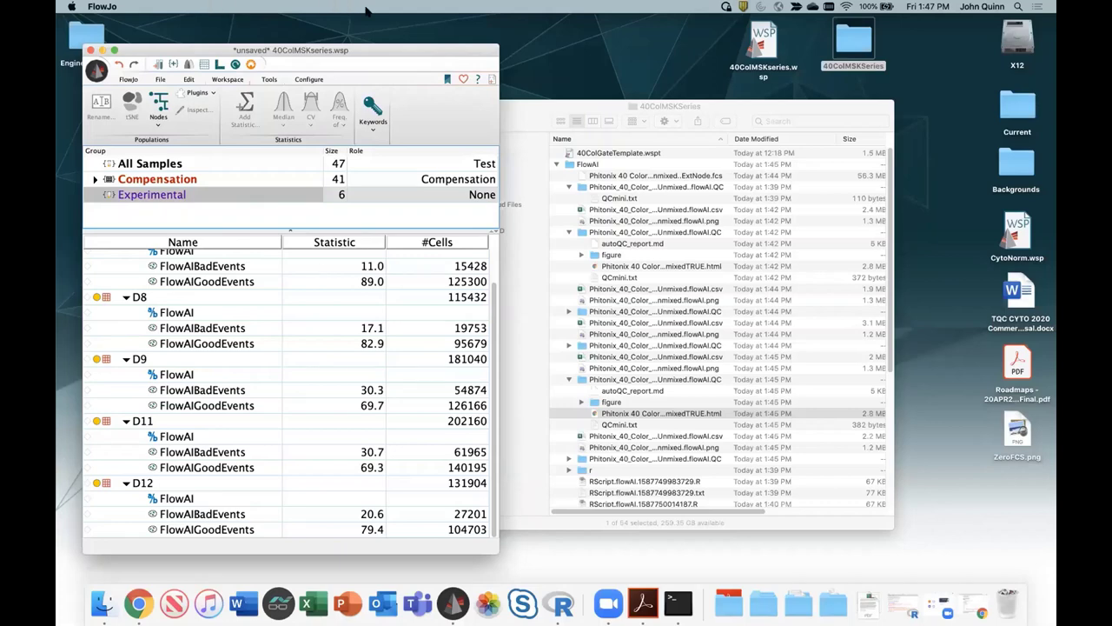
# - Close Finder and delete sample D6, leaving 5 samples in the Experimental group
pyautogui.click(527, 113)
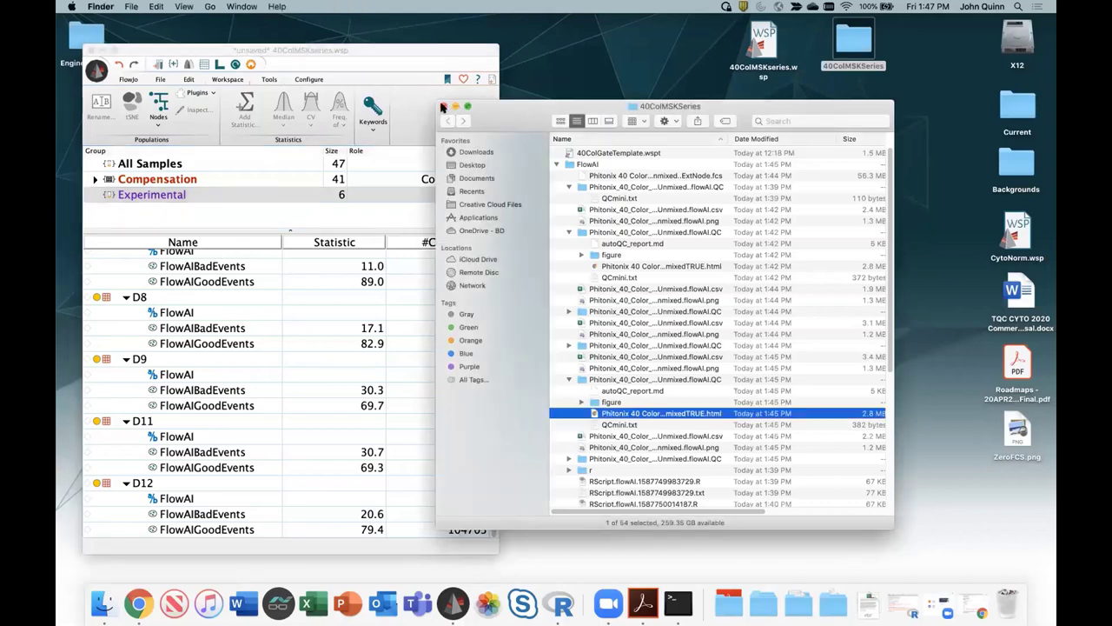
pyautogui.click(435, 106)
pyautogui.scroll(2, 334, 378)
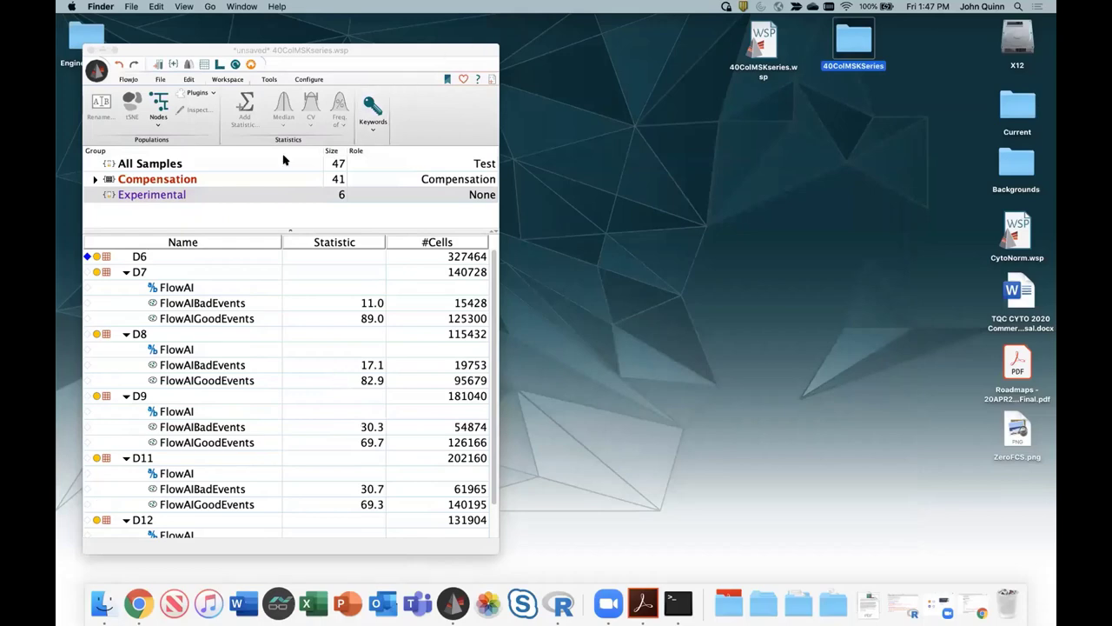
pyautogui.click(150, 257)
pyautogui.press('Delete')
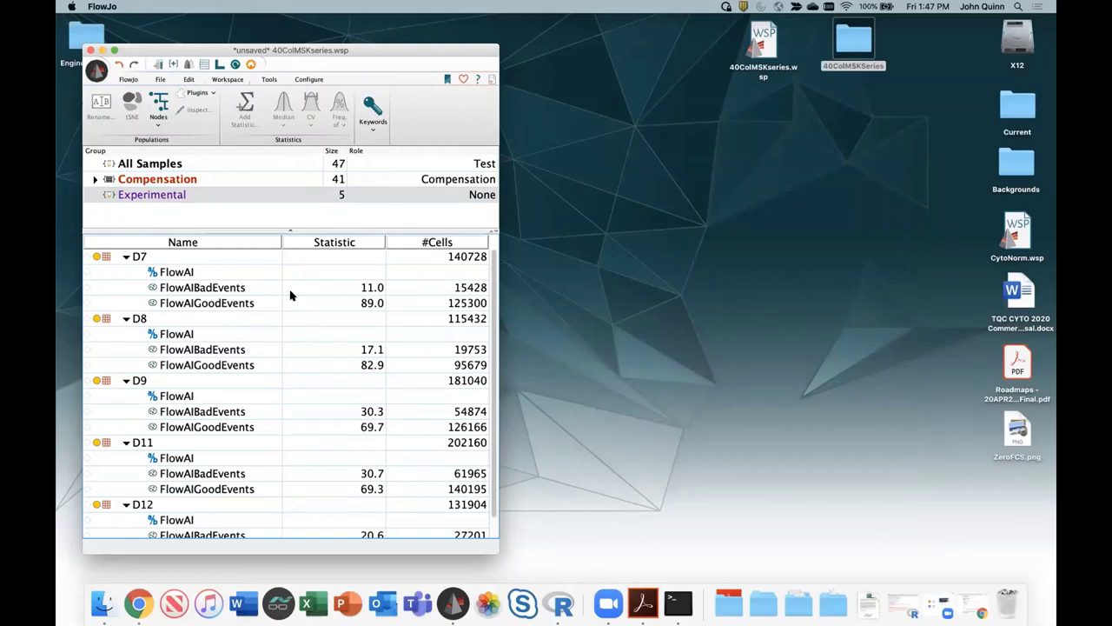
# - Apply the 40ColGateTemplate.wspt gating template from the 40ColMSKSeries folder to the workspace
pyautogui.click(160, 80)
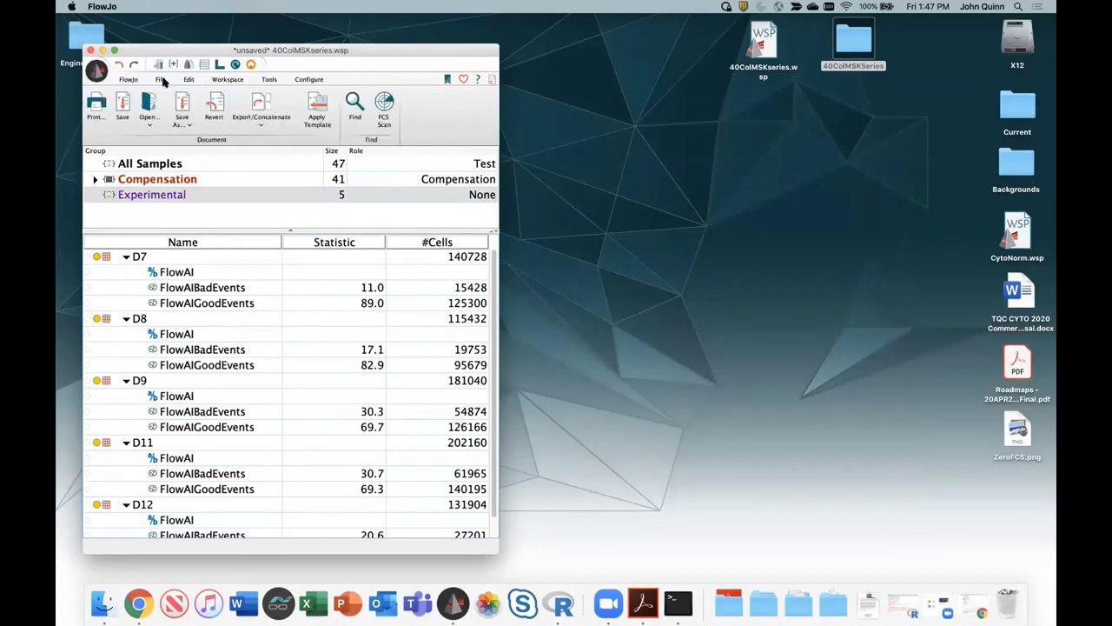
pyautogui.click(319, 108)
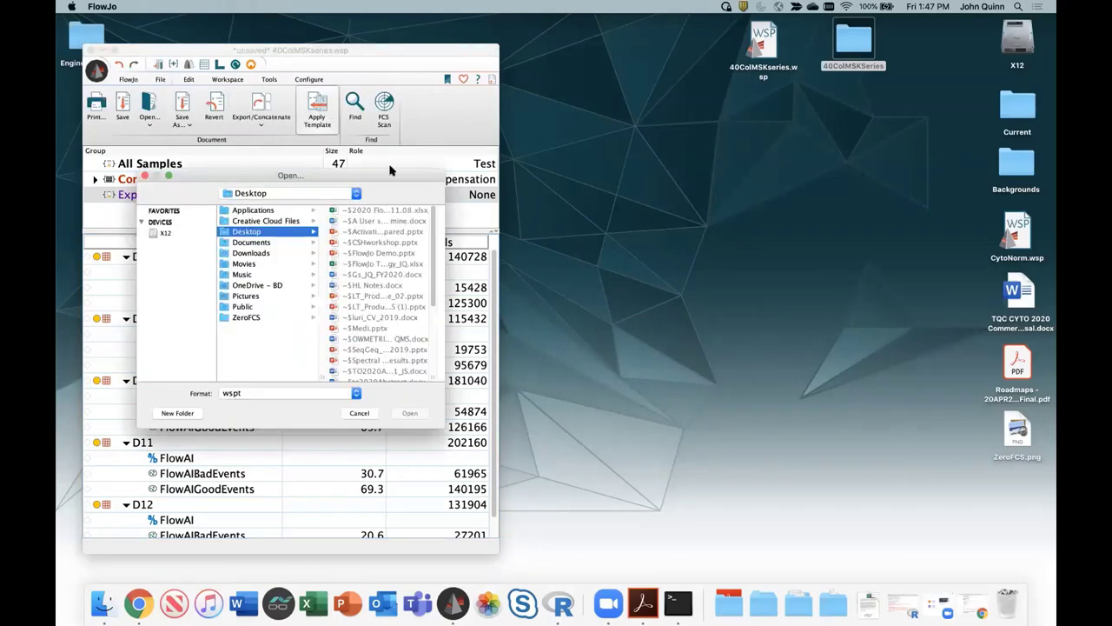
pyautogui.scroll(-3, 395, 325)
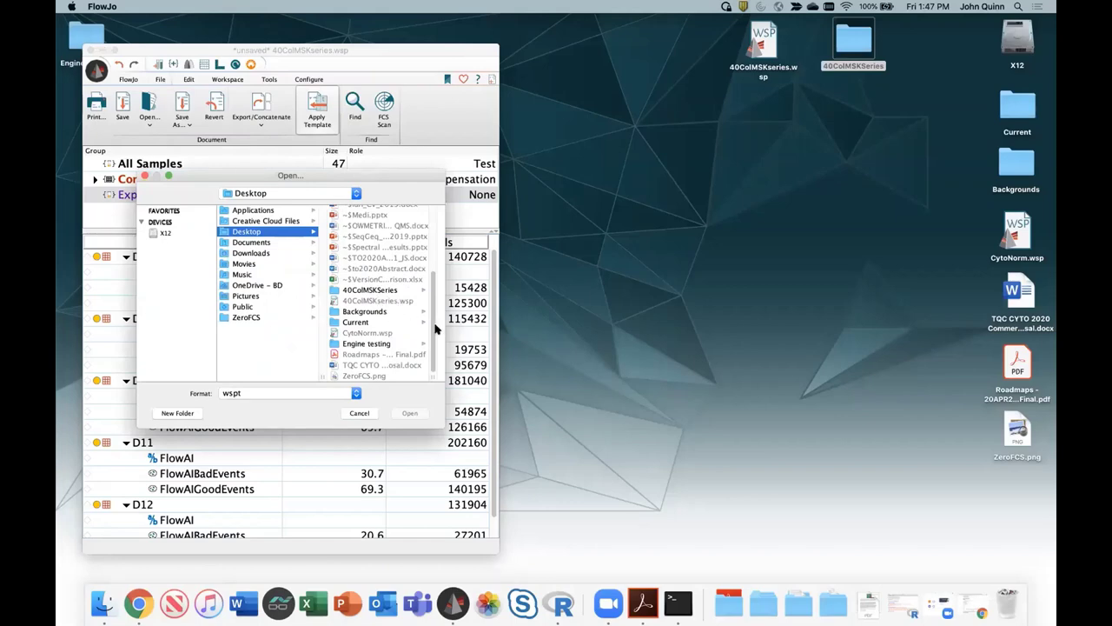
pyautogui.moveTo(443, 327); pyautogui.dragTo(521, 325)
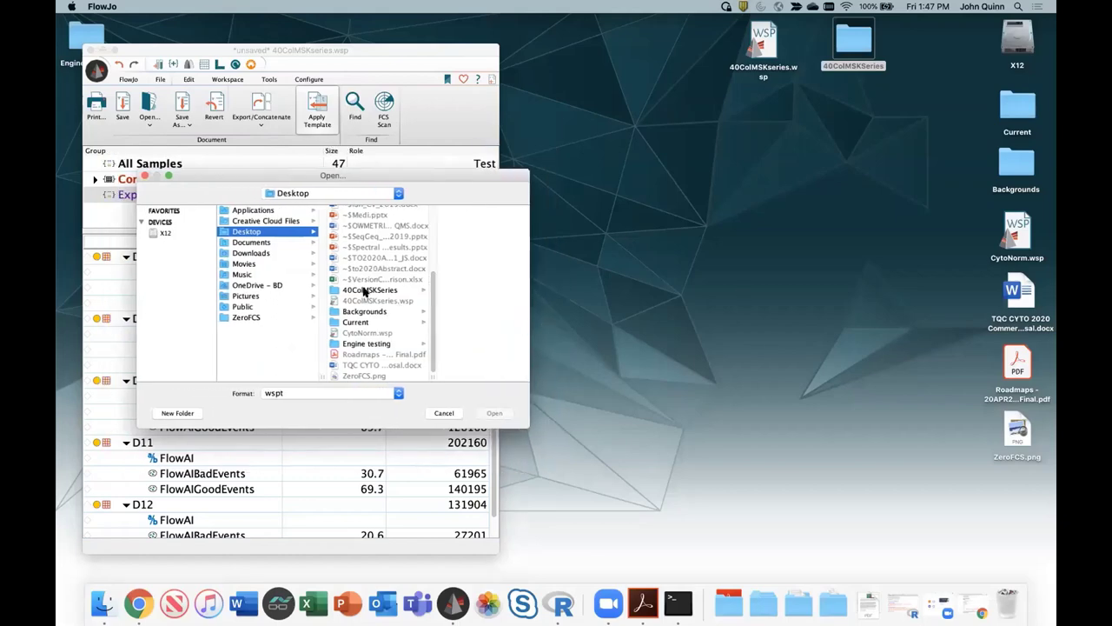
pyautogui.click(365, 290)
pyautogui.click(466, 214)
pyautogui.click(497, 412)
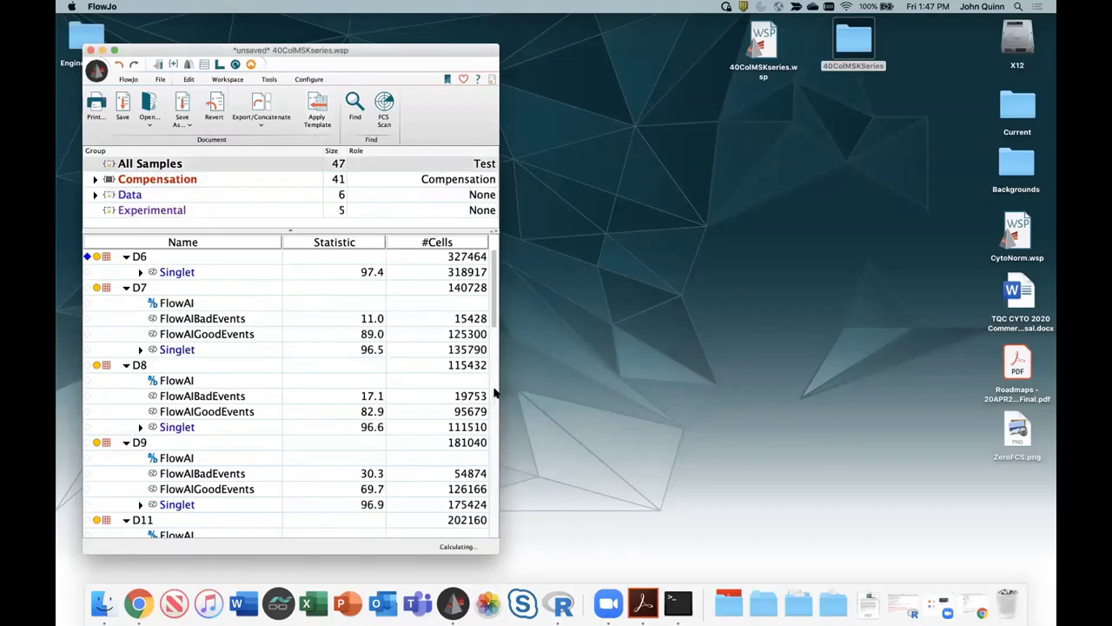
pyautogui.click(137, 274)
# - Expand and review D6's Singlet gates, then collapse Dendritic cell, Lymphocyte, Monocyte_Mac and D6
pyautogui.click(140, 273)
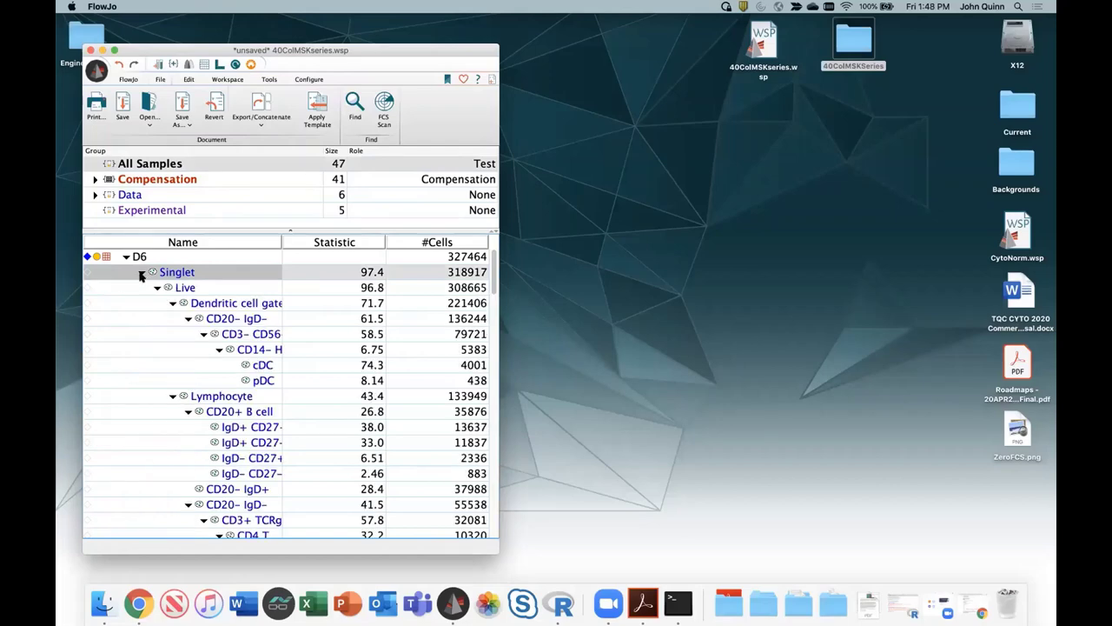
pyautogui.scroll(-8, 254, 330)
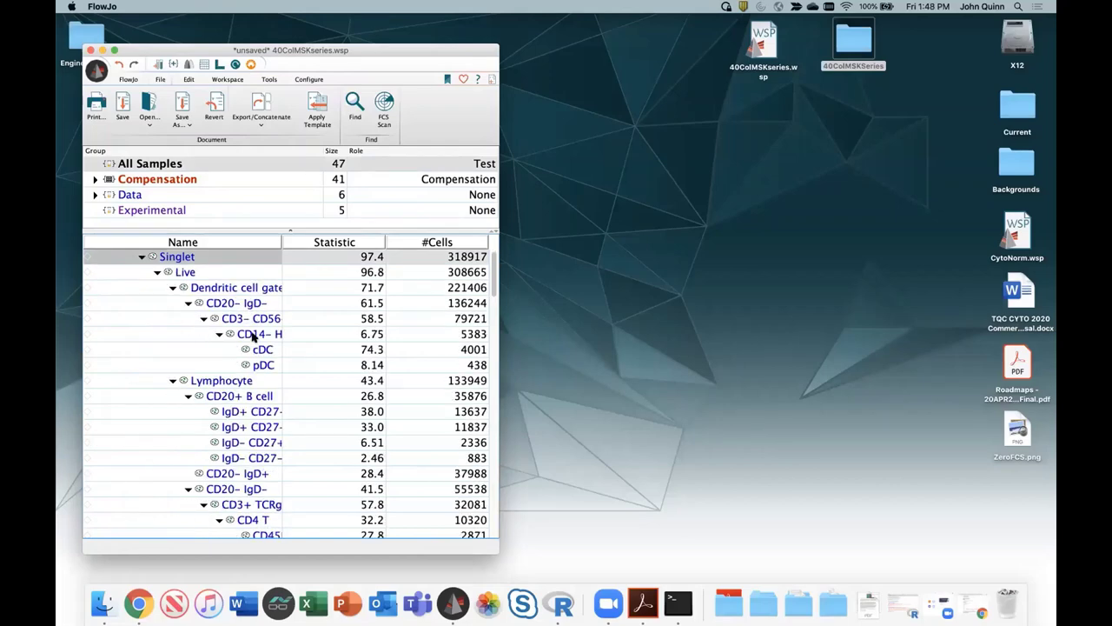
pyautogui.scroll(-15, 254, 383)
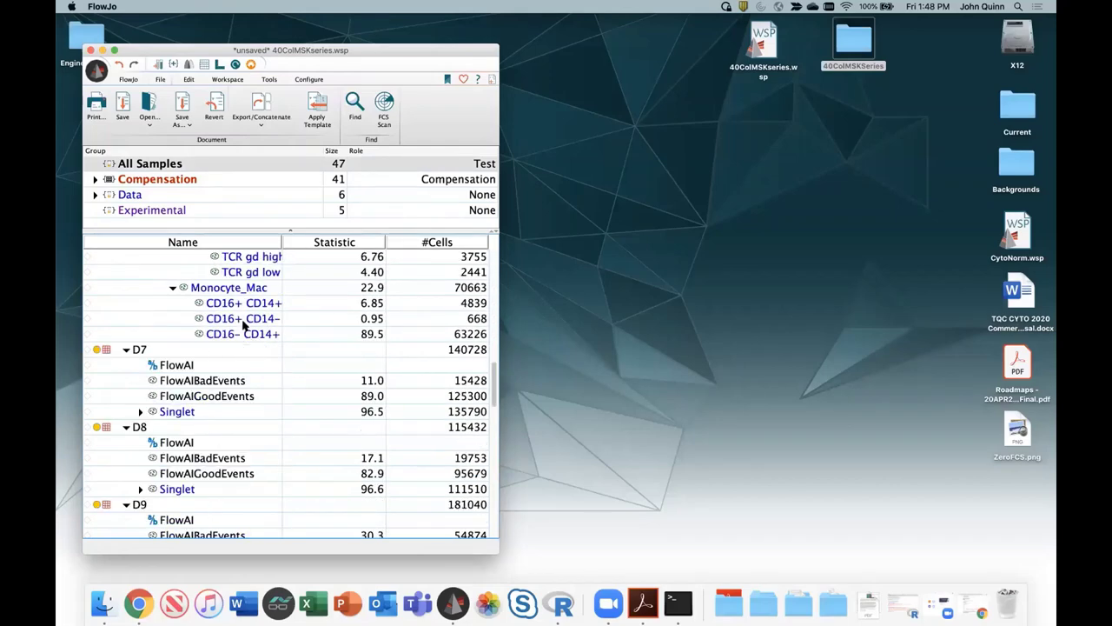
pyautogui.scroll(8, 247, 339)
pyautogui.scroll(10, 242, 313)
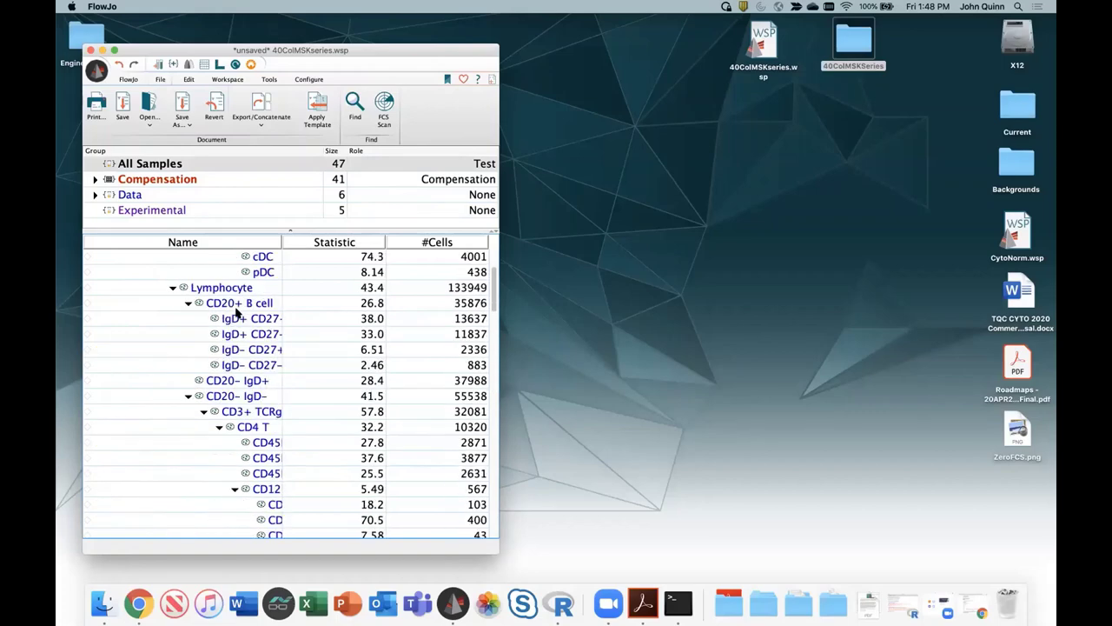
pyautogui.scroll(5, 255, 285)
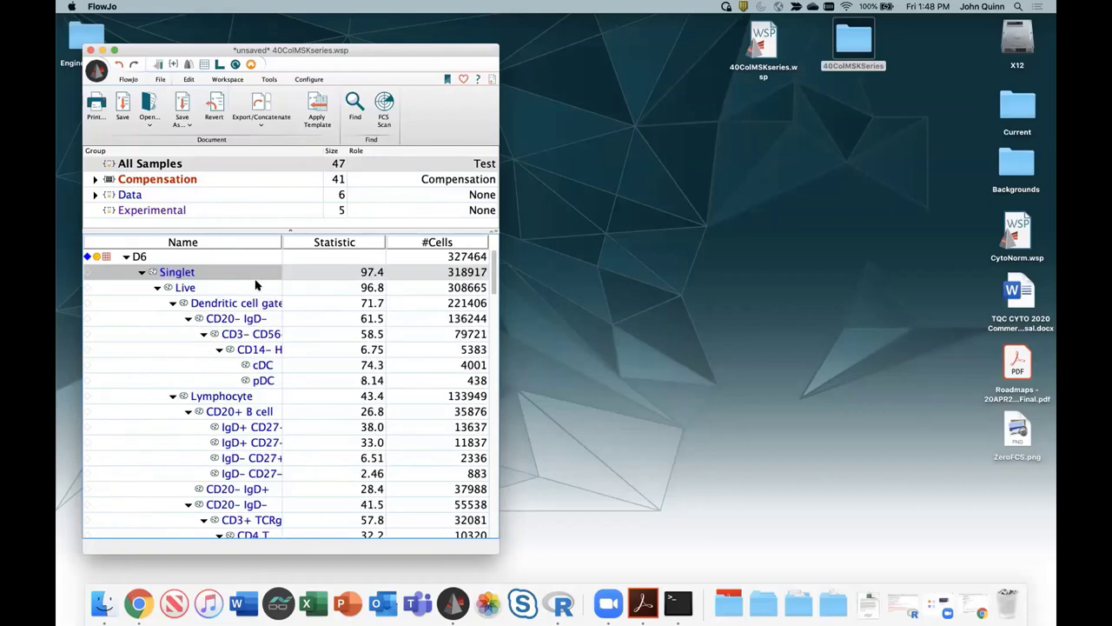
pyautogui.click(172, 303)
pyautogui.click(172, 318)
pyautogui.click(172, 334)
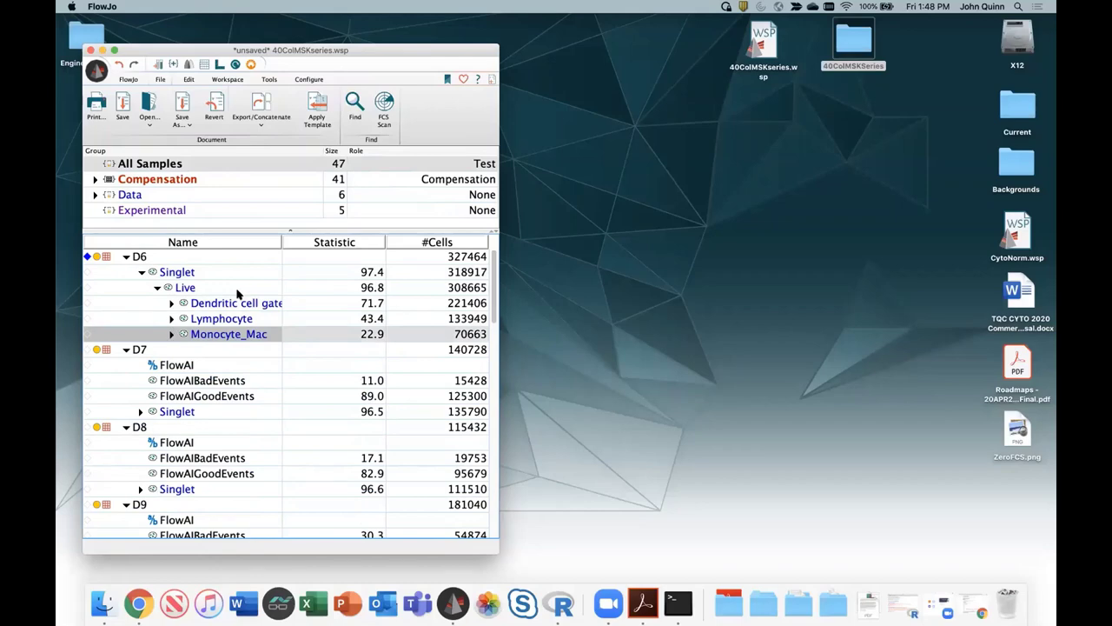
pyautogui.click(124, 257)
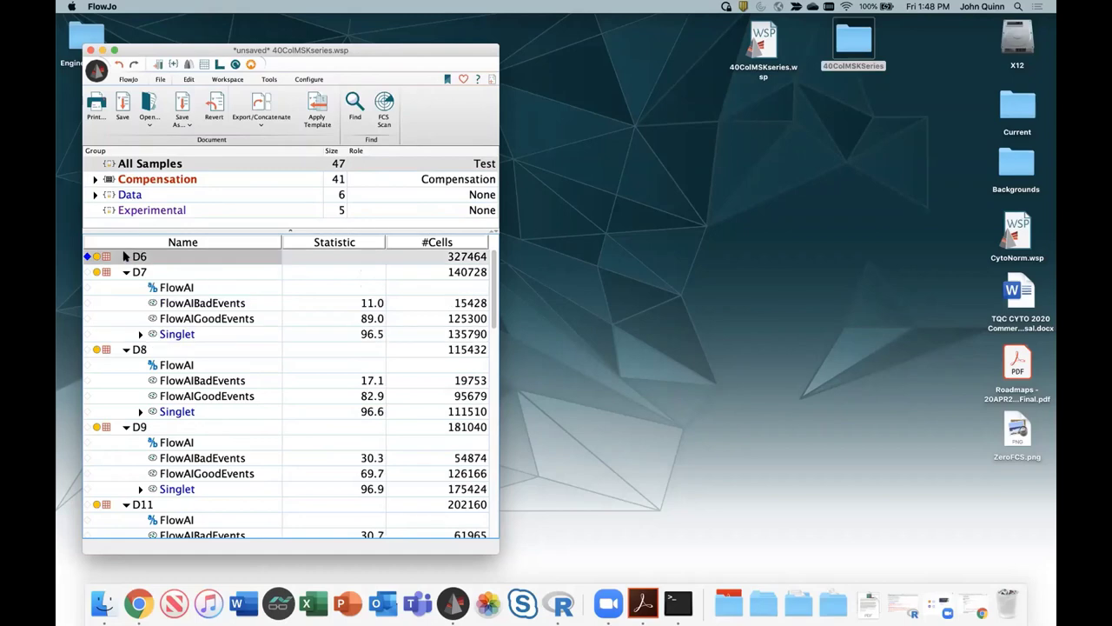
# - Copy the FlowAIGoodEvents gate onto the Data group and open D9's FlowAIGoodEvents plot
pyautogui.click(195, 320)
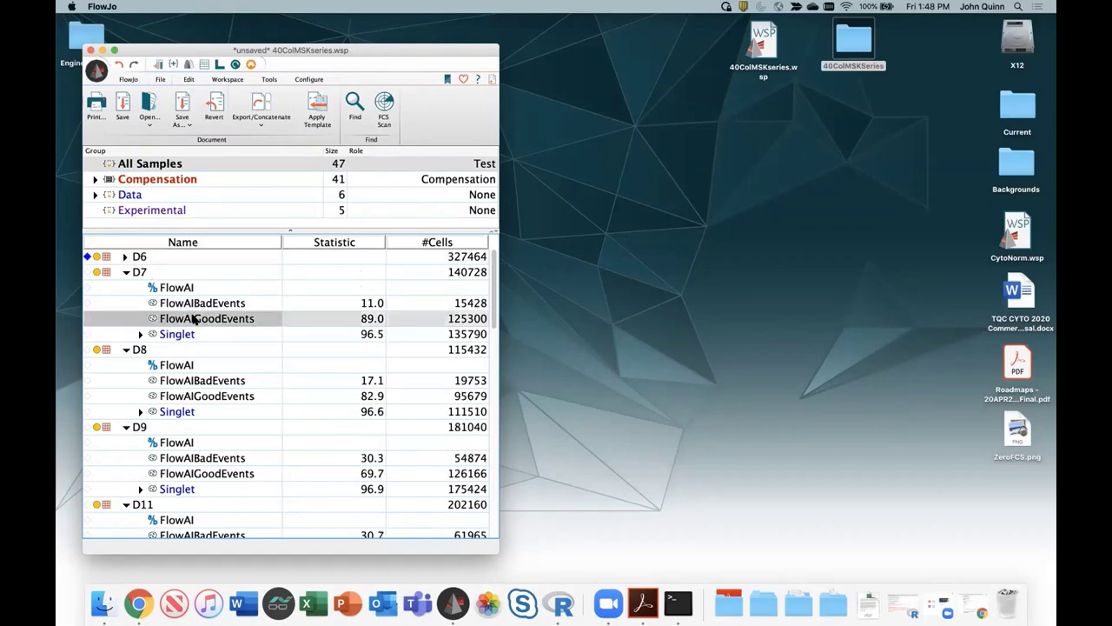
pyautogui.moveTo(194, 320); pyautogui.dragTo(180, 197)
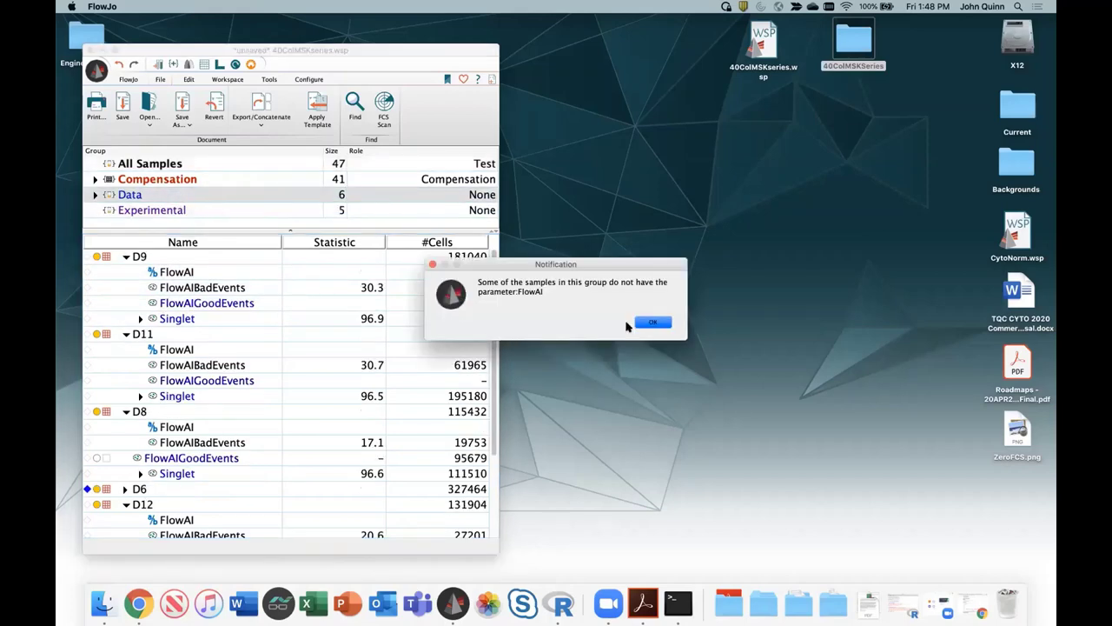
pyautogui.click(662, 320)
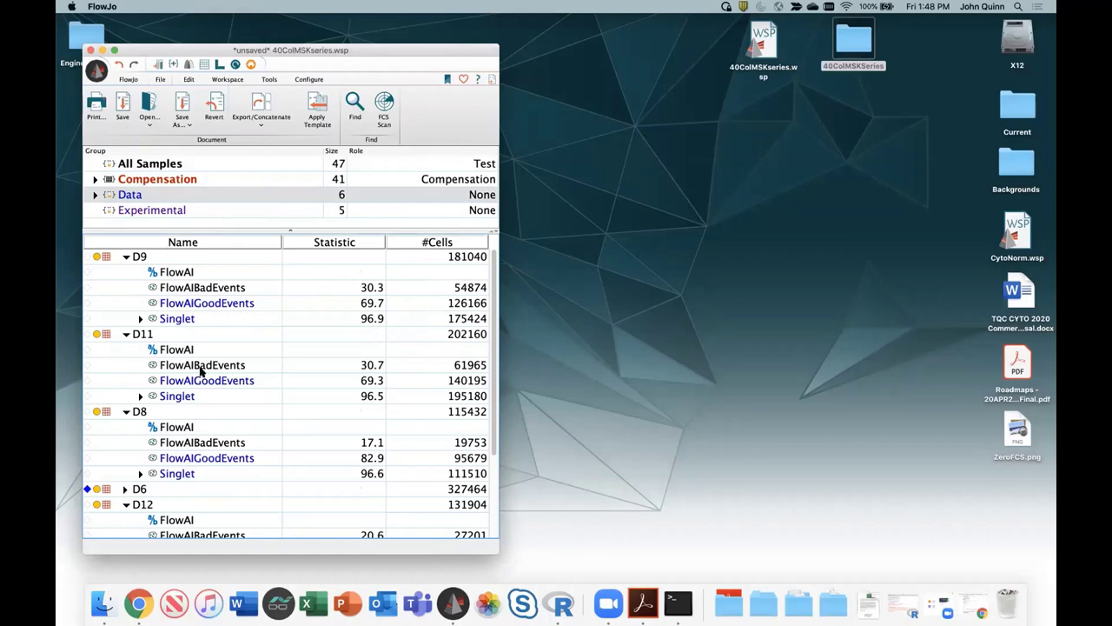
pyautogui.doubleClick(224, 303)
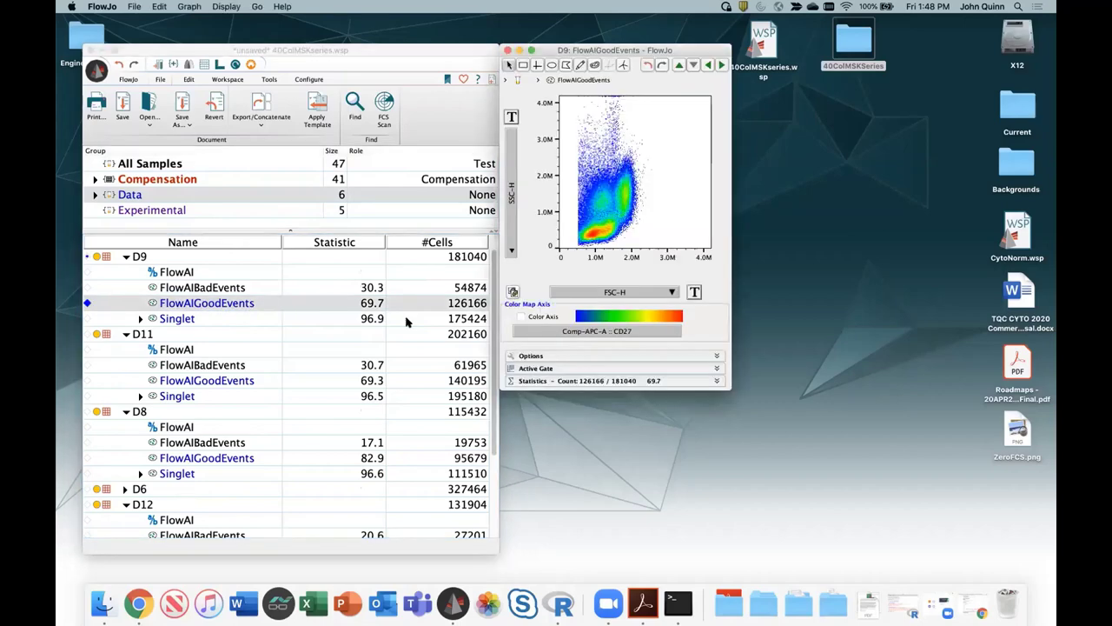
# - Open D9's ungated FlowAI histogram, close the FlowAIGoodEvents graph, and reposition the histogram window
pyautogui.click(678, 66)
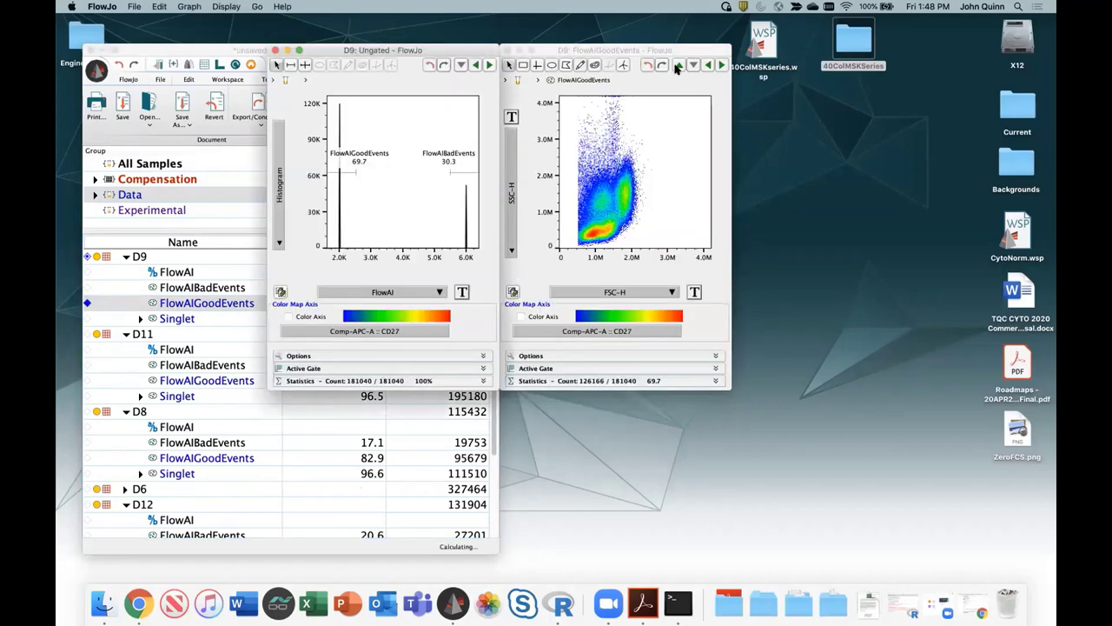
pyautogui.moveTo(689, 54); pyautogui.dragTo(747, 146)
pyautogui.click(566, 142)
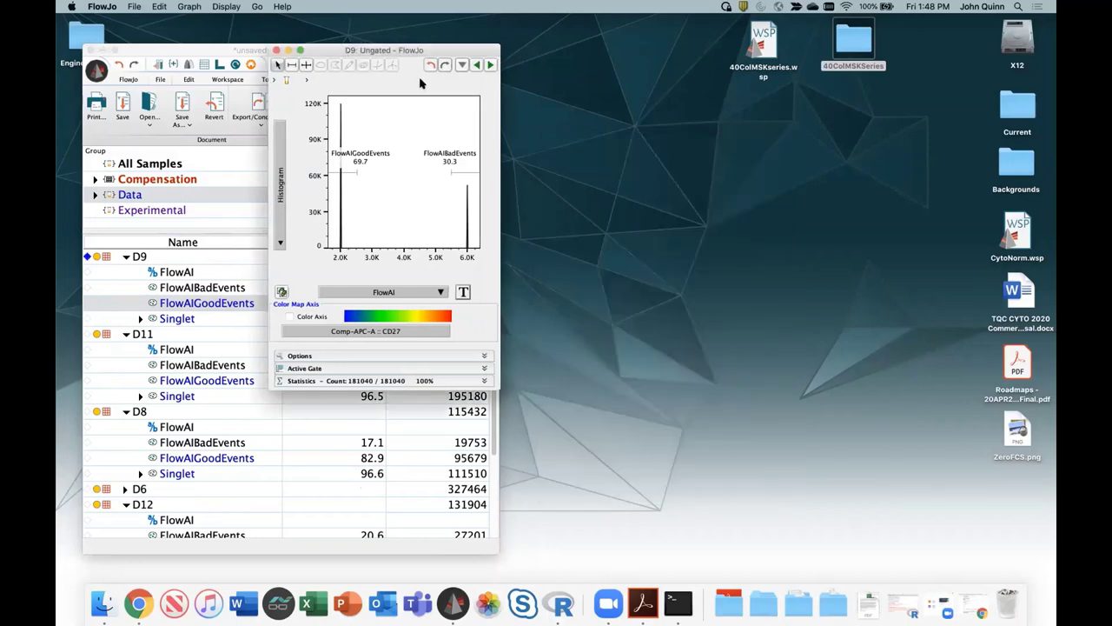
pyautogui.moveTo(343, 53); pyautogui.dragTo(577, 140)
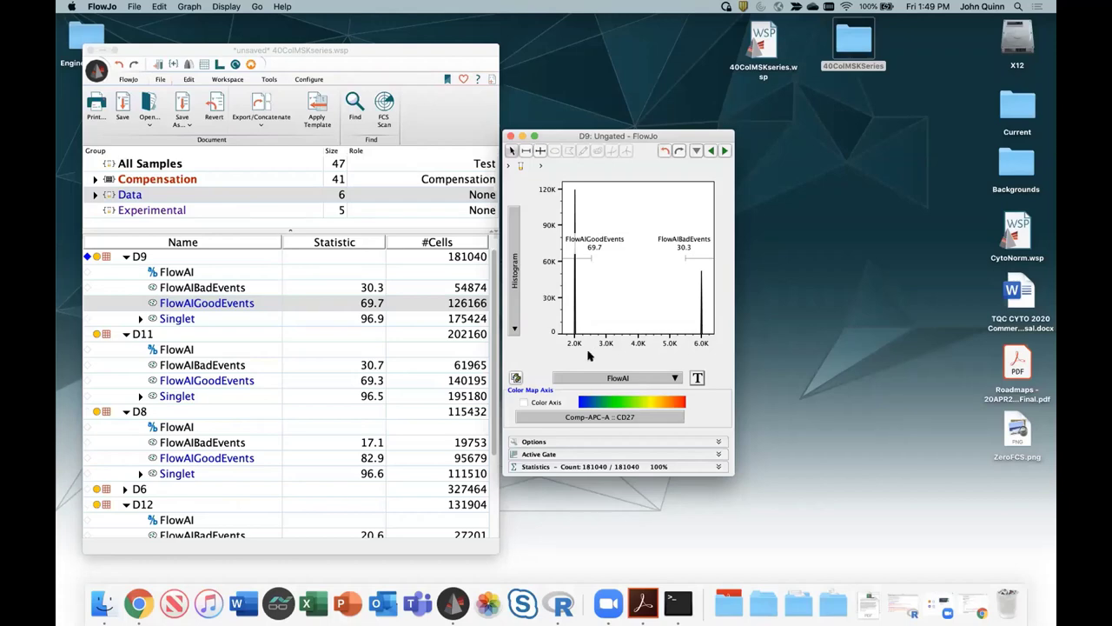
# - Move the Singlet gate under FlowAIGoodEvents for D9 and the Data group
pyautogui.click(511, 135)
pyautogui.moveTo(180, 319); pyautogui.dragTo(214, 304)
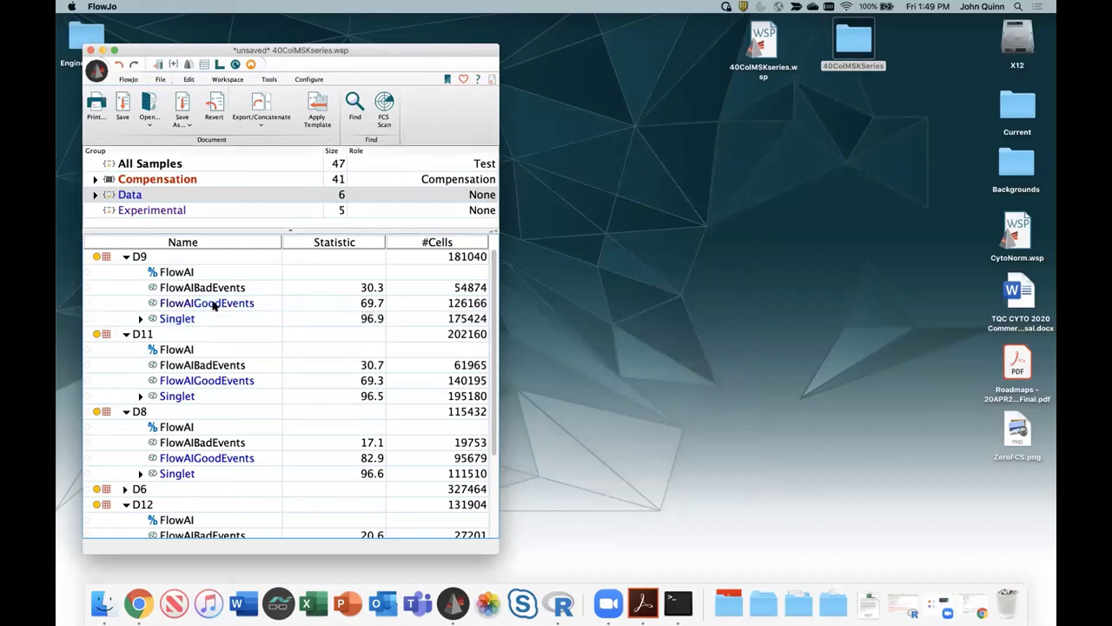
pyautogui.click(96, 195)
pyautogui.moveTo(149, 230); pyautogui.dragTo(179, 260)
pyautogui.moveTo(179, 350); pyautogui.dragTo(213, 210)
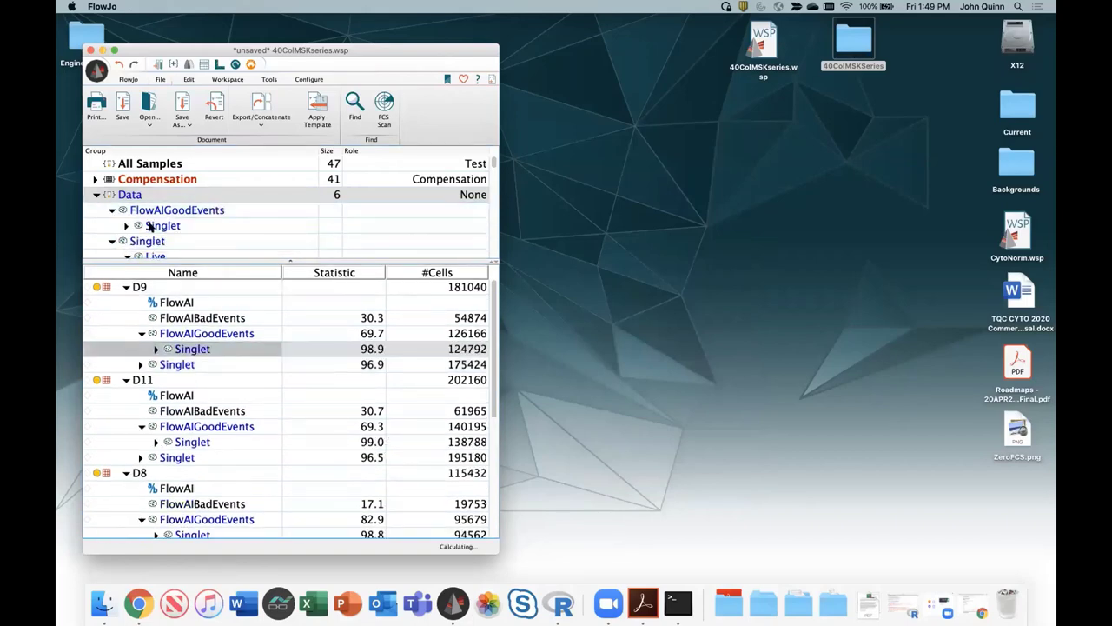
pyautogui.click(129, 226)
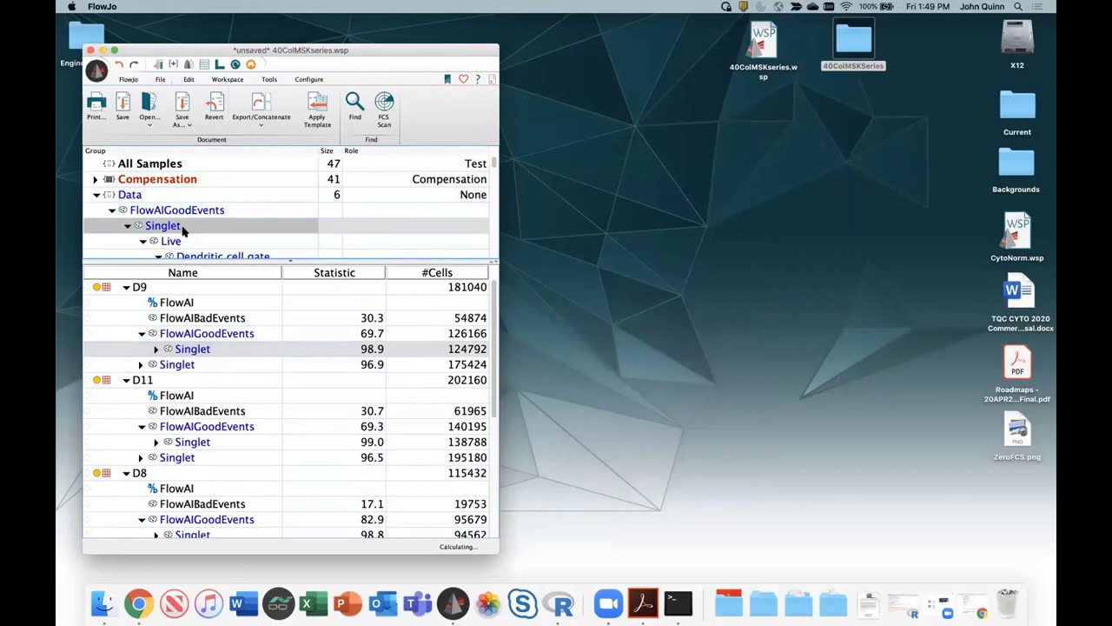
pyautogui.click(113, 211)
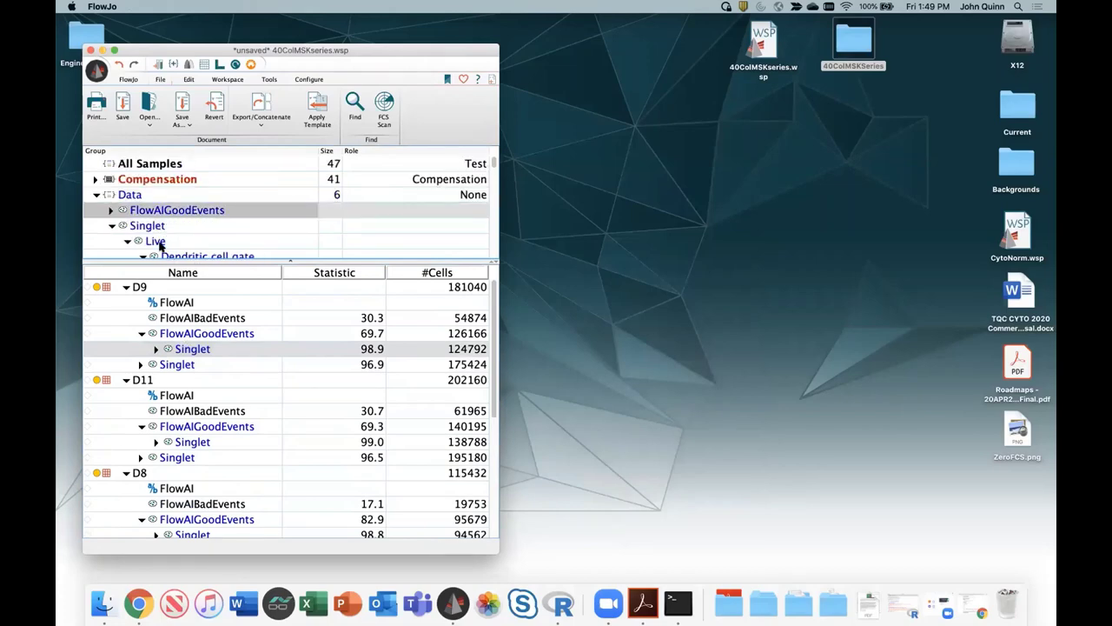
# - Delete the Data group's old top-level Singlet gate from the workspace entirely
pyautogui.click(111, 225)
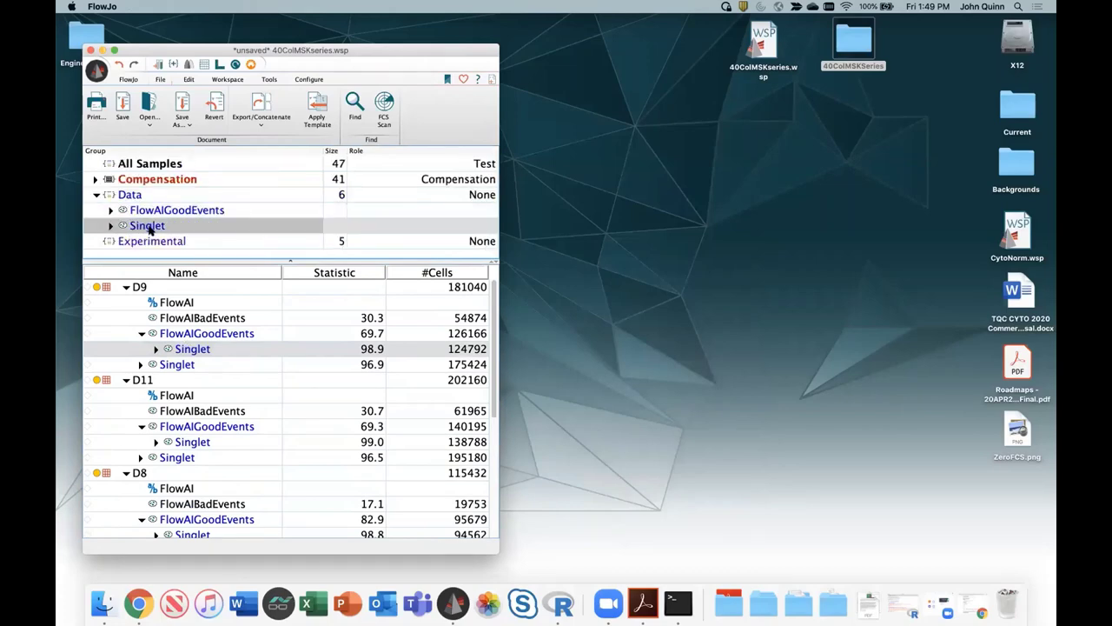
pyautogui.press('Delete')
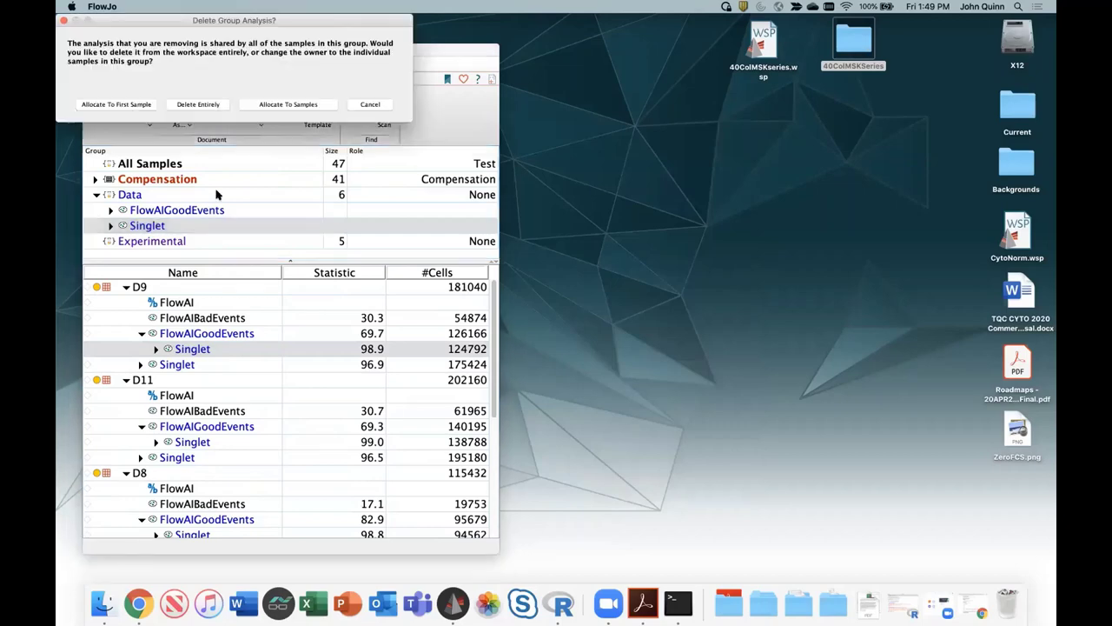
pyautogui.click(212, 105)
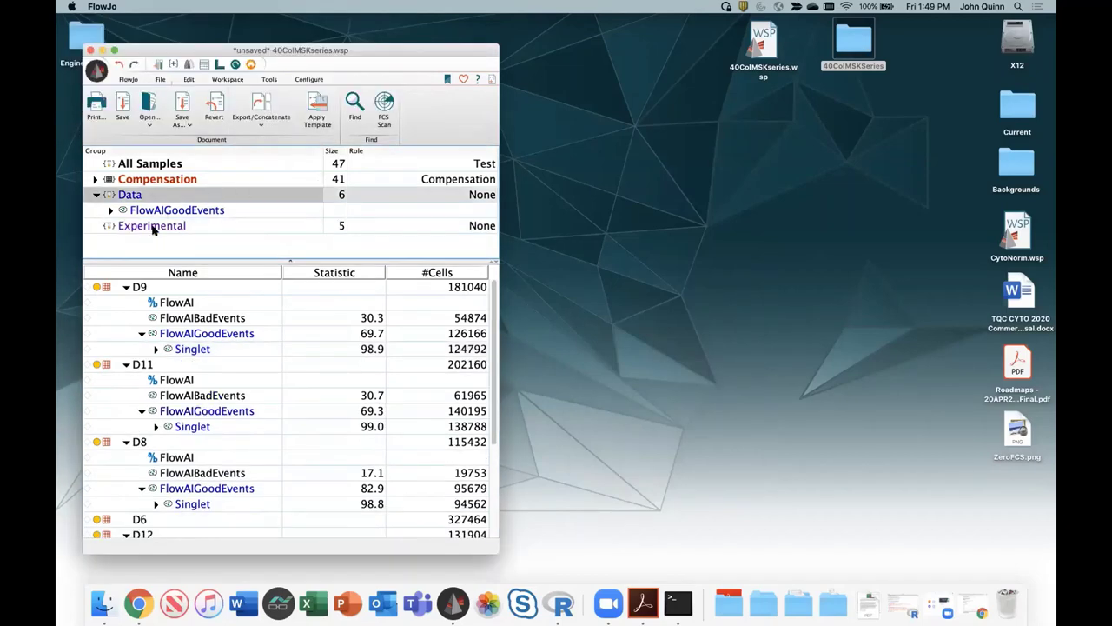
# - Widen the Name column to show full gate names in D9's Singlet tree
pyautogui.click(158, 348)
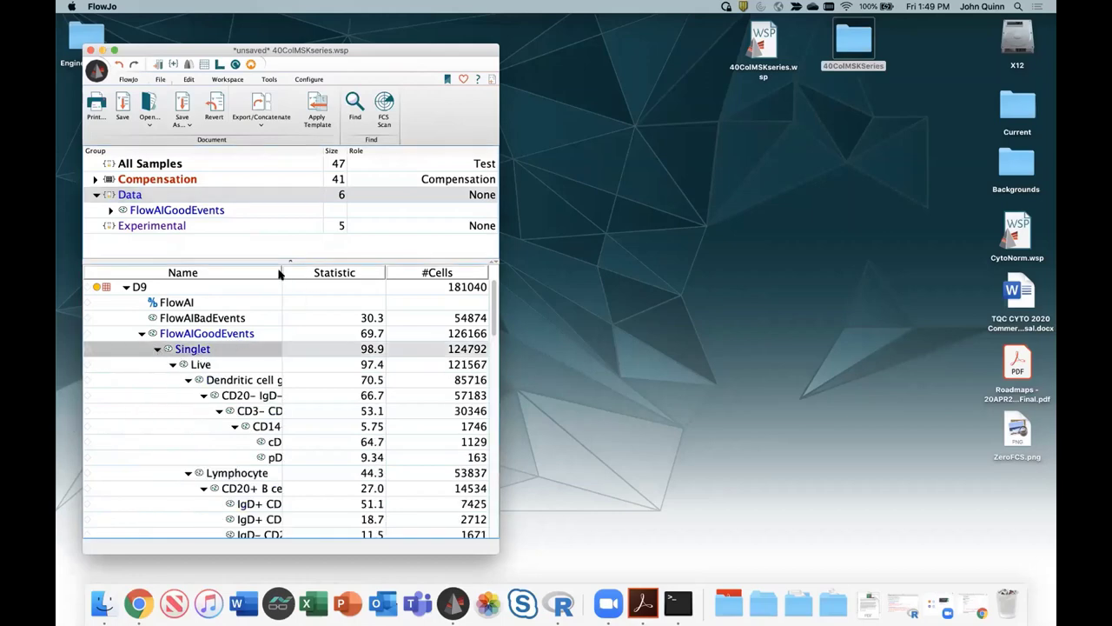
pyautogui.moveTo(281, 272); pyautogui.dragTo(333, 275)
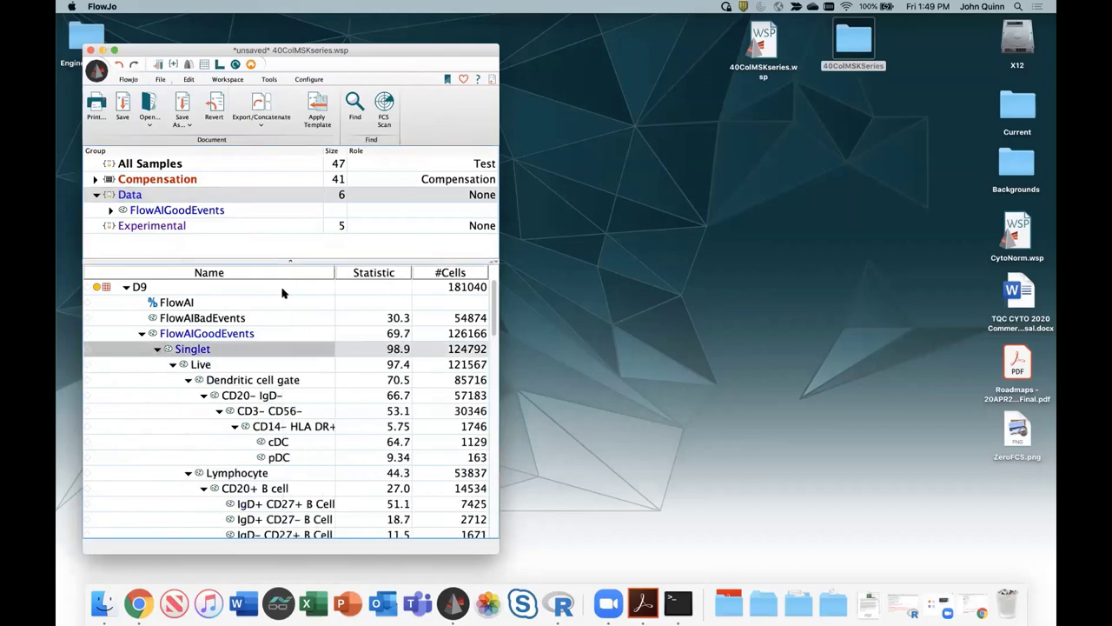
pyautogui.click(157, 349)
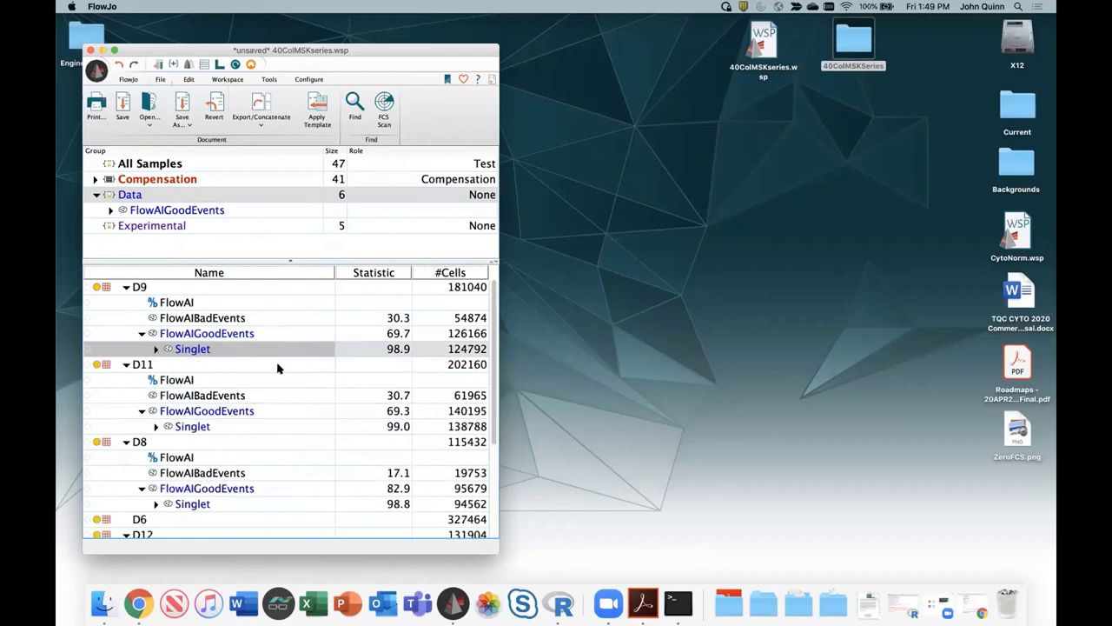
pyautogui.click(157, 348)
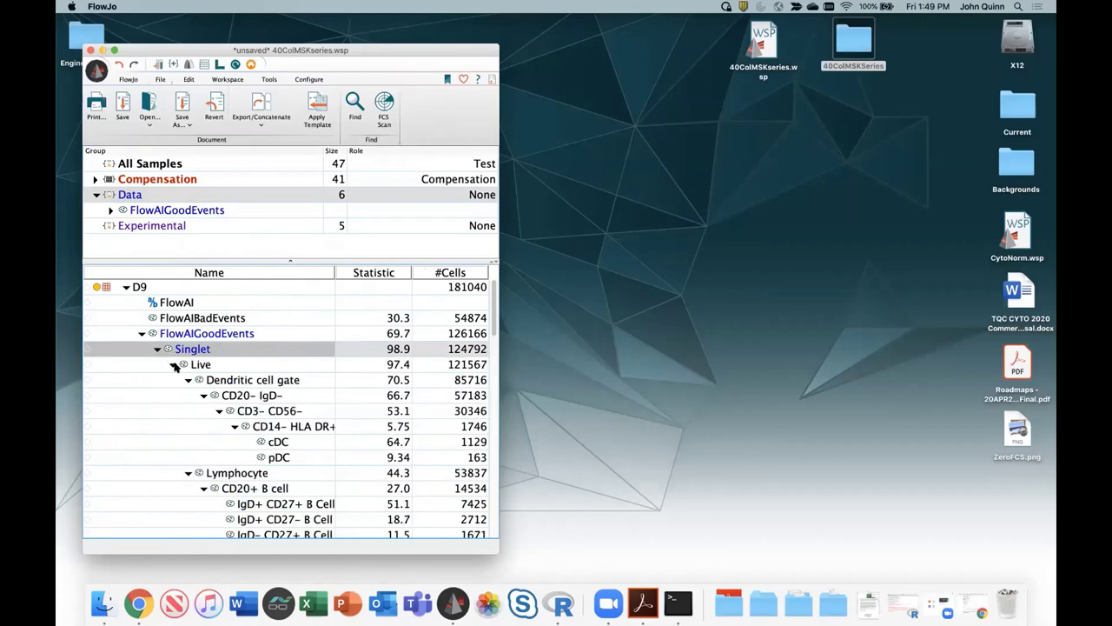
pyautogui.click(173, 365)
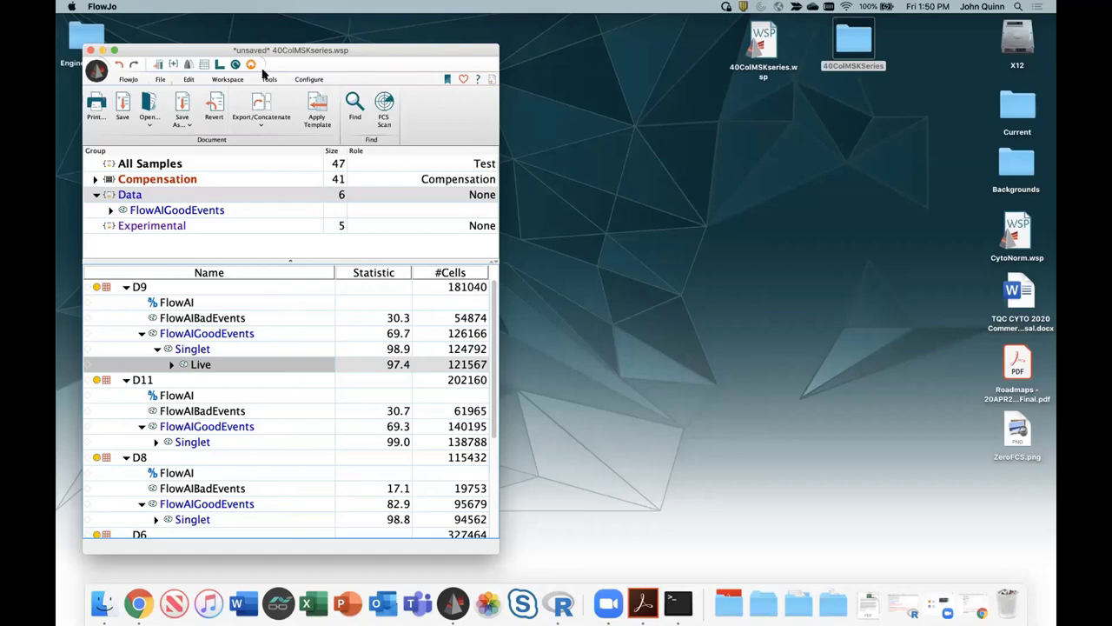
# - Set up a tSNE on D9's Live population with all parameters selected
pyautogui.click(223, 79)
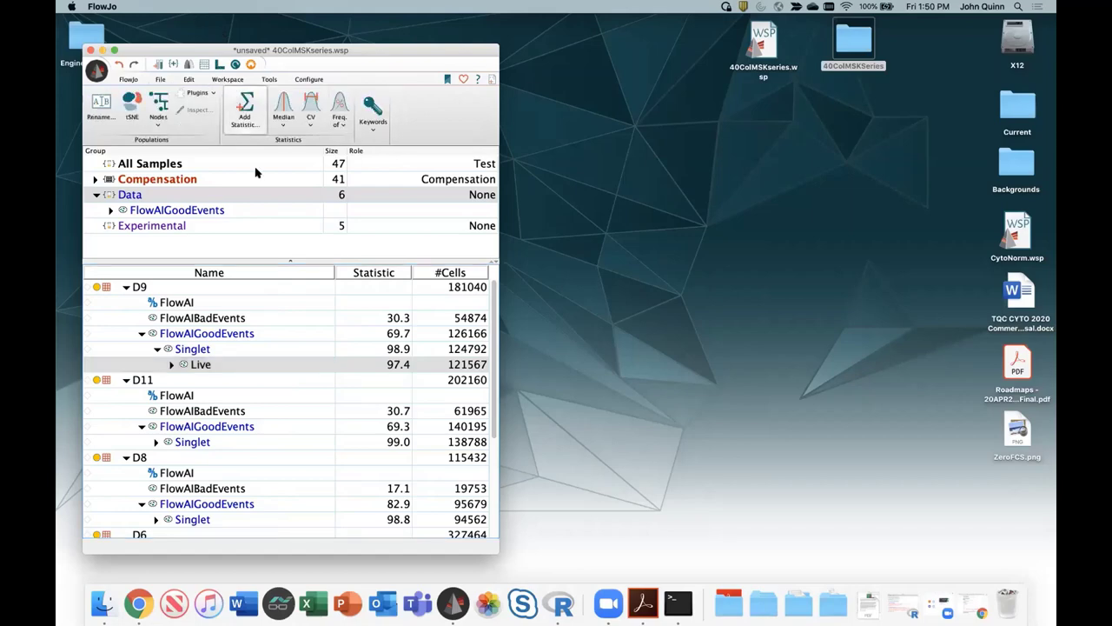
pyautogui.click(131, 105)
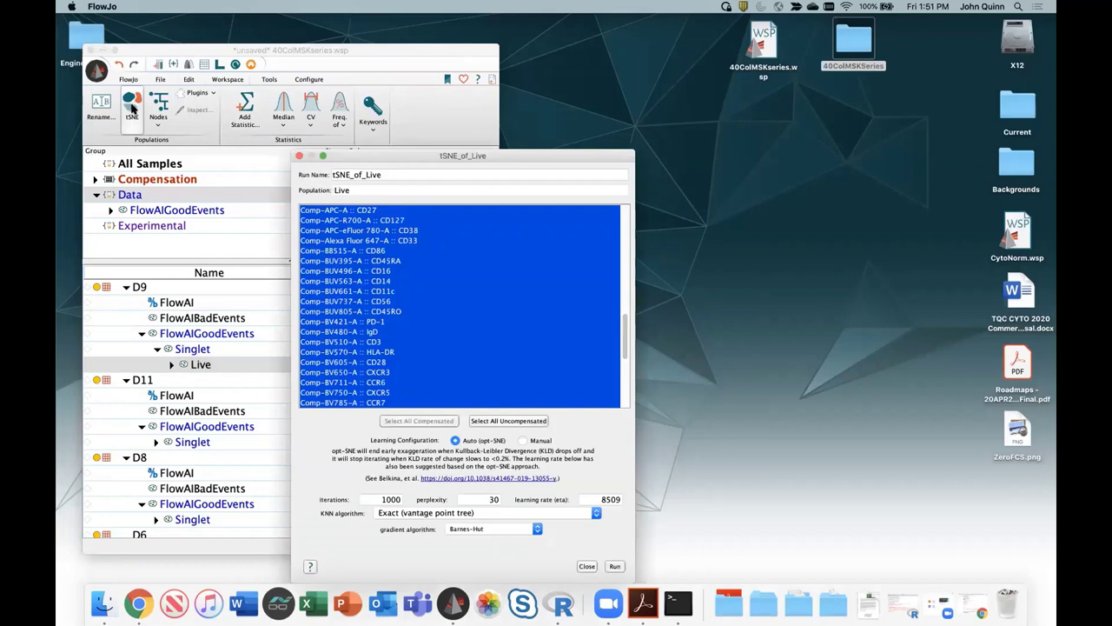
pyautogui.scroll(5, 412, 258)
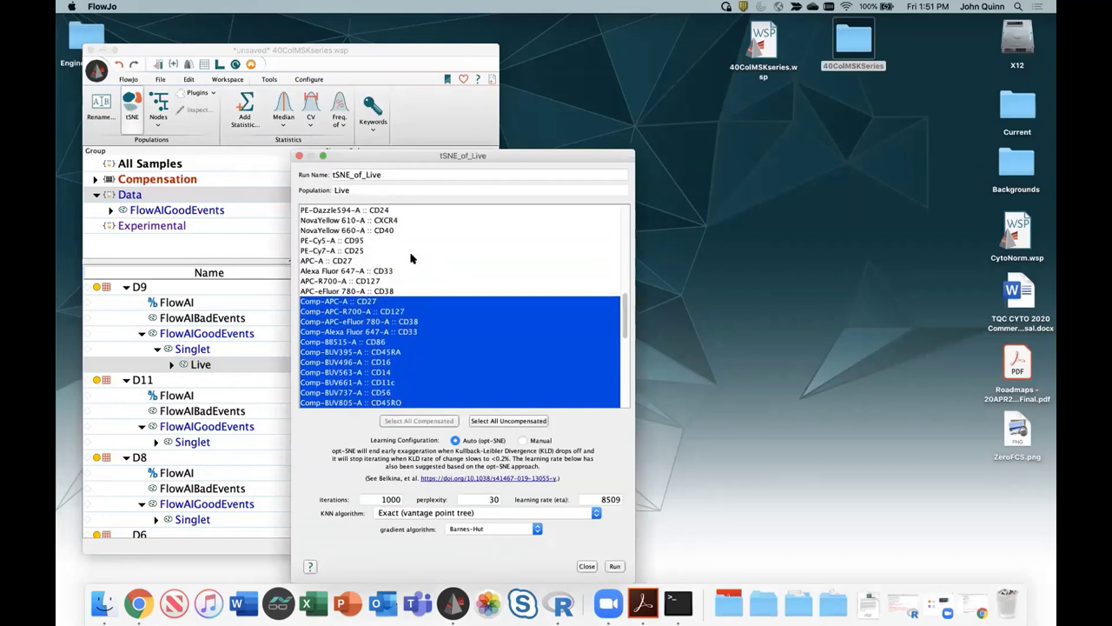
pyautogui.scroll(-8, 412, 258)
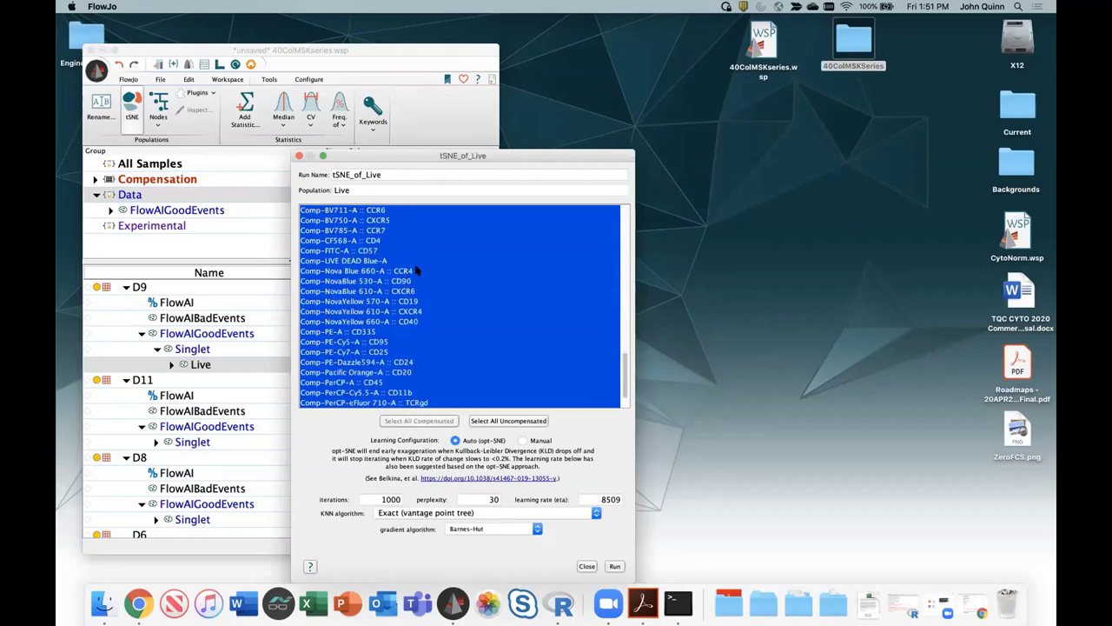
pyautogui.scroll(5, 418, 270)
pyautogui.click(416, 283)
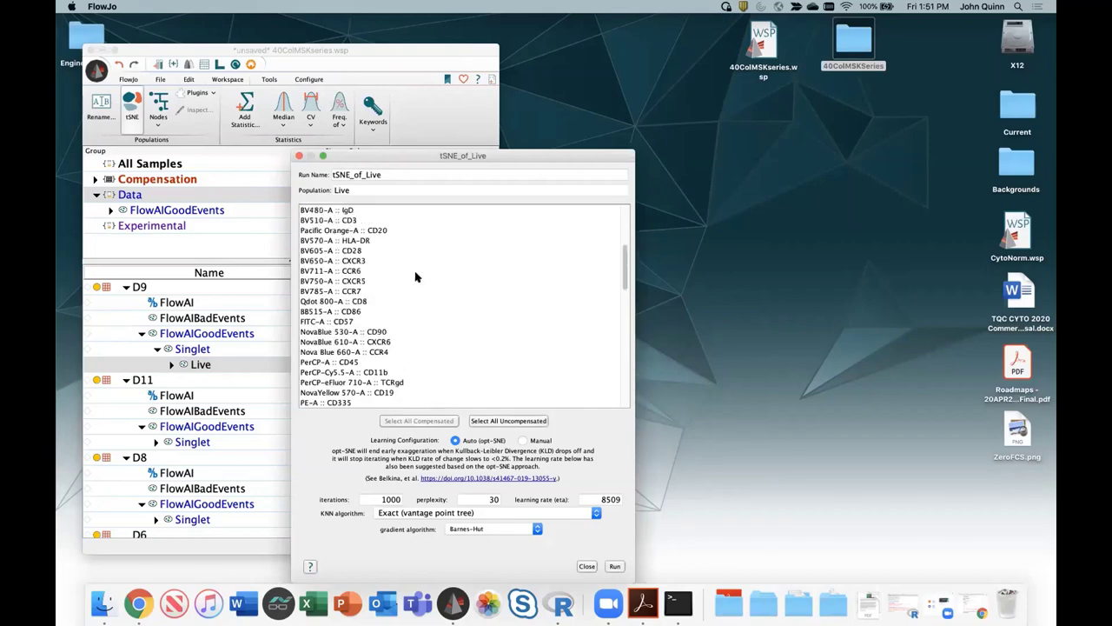
pyautogui.press('super+a')
pyautogui.scroll(-9, 413, 290)
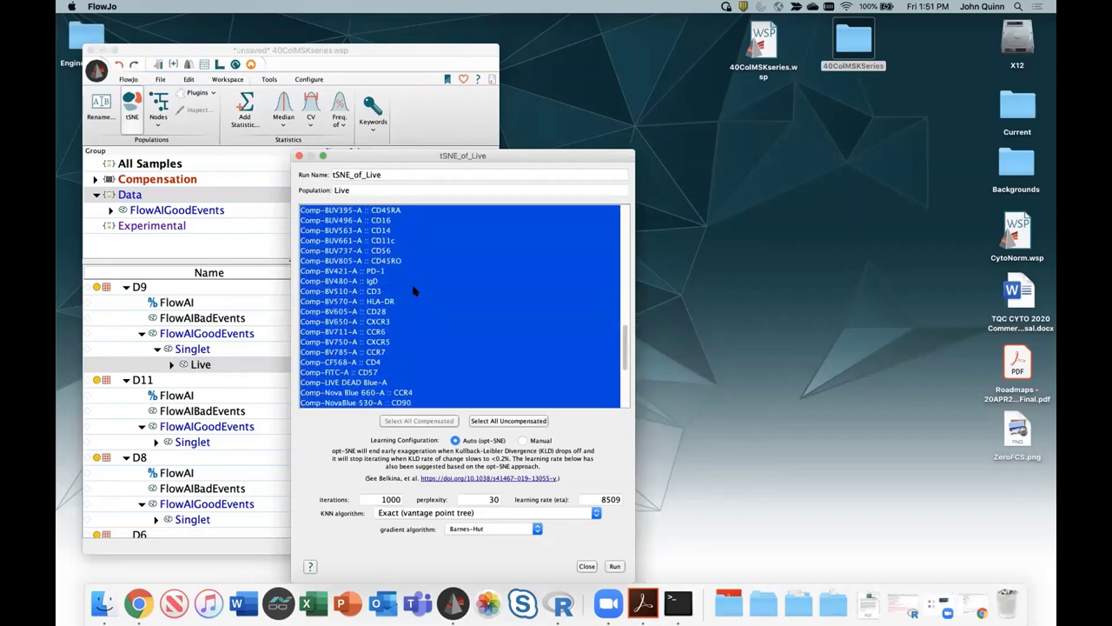
pyautogui.scroll(-3, 413, 289)
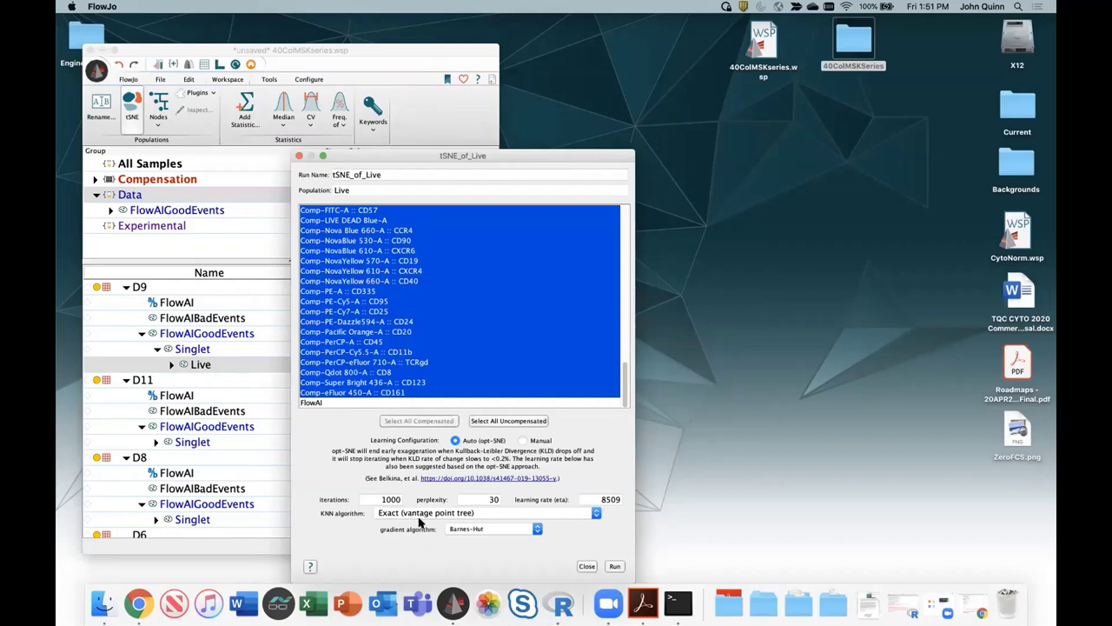
pyautogui.moveTo(529, 165); pyautogui.dragTo(527, 128)
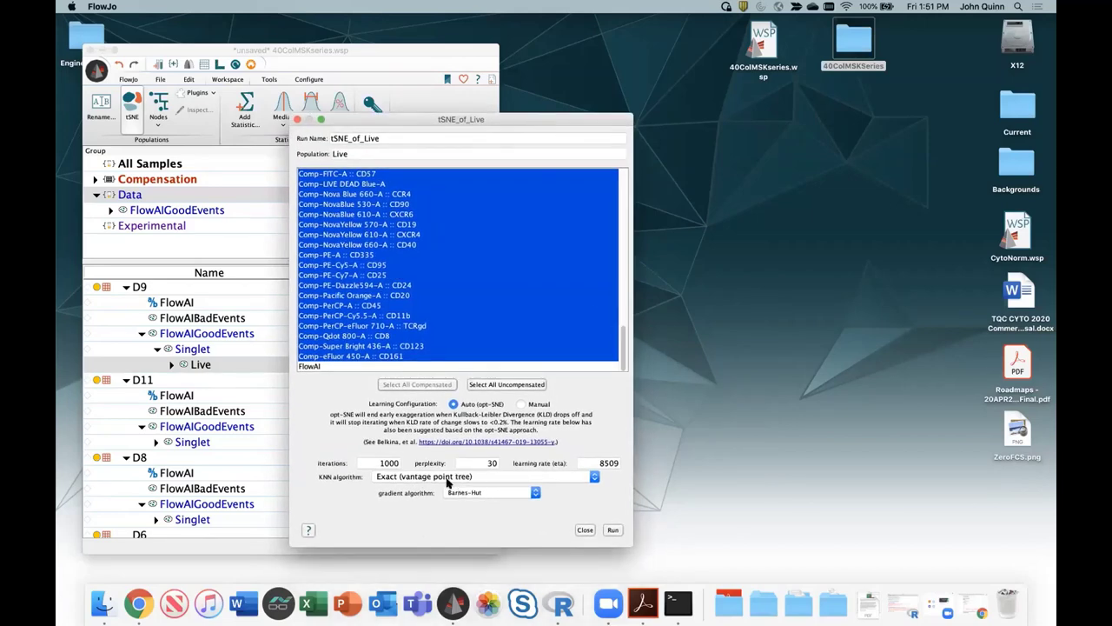
# - Run the tSNE with Approximate (ANNOY) KNN and FFT Interpolation (FIt-SNE) gradient
pyautogui.click(441, 476)
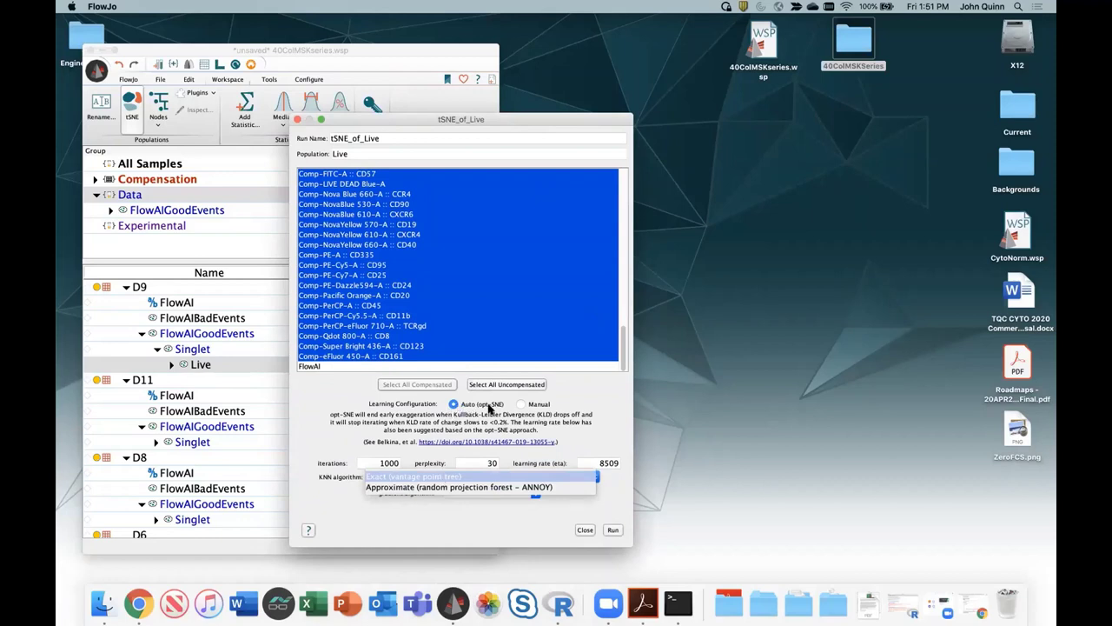
pyautogui.click(399, 489)
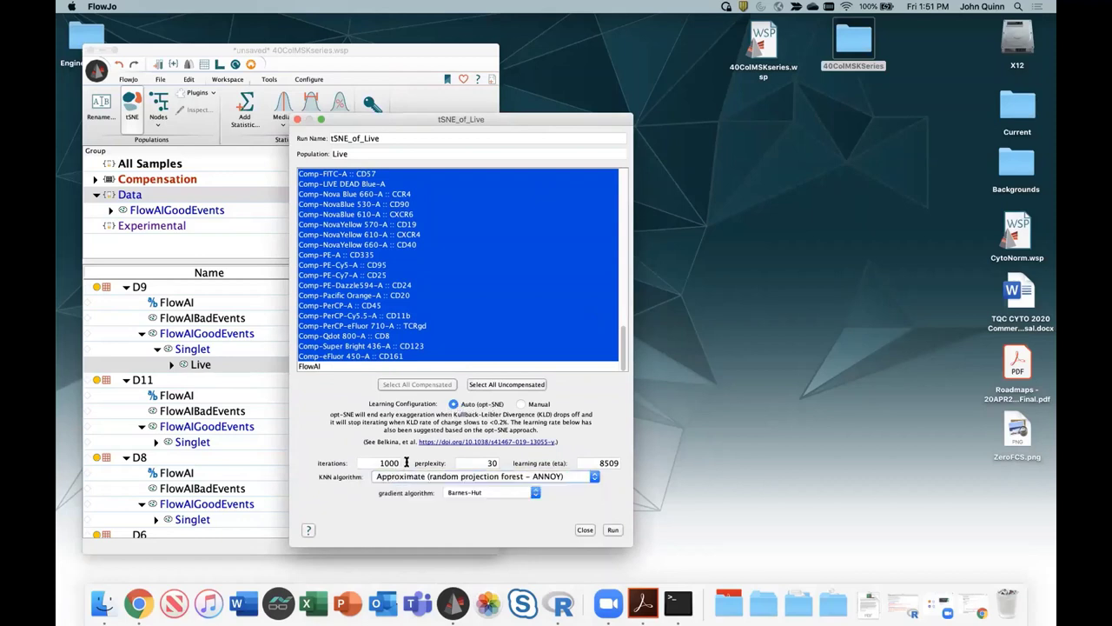
pyautogui.click(465, 495)
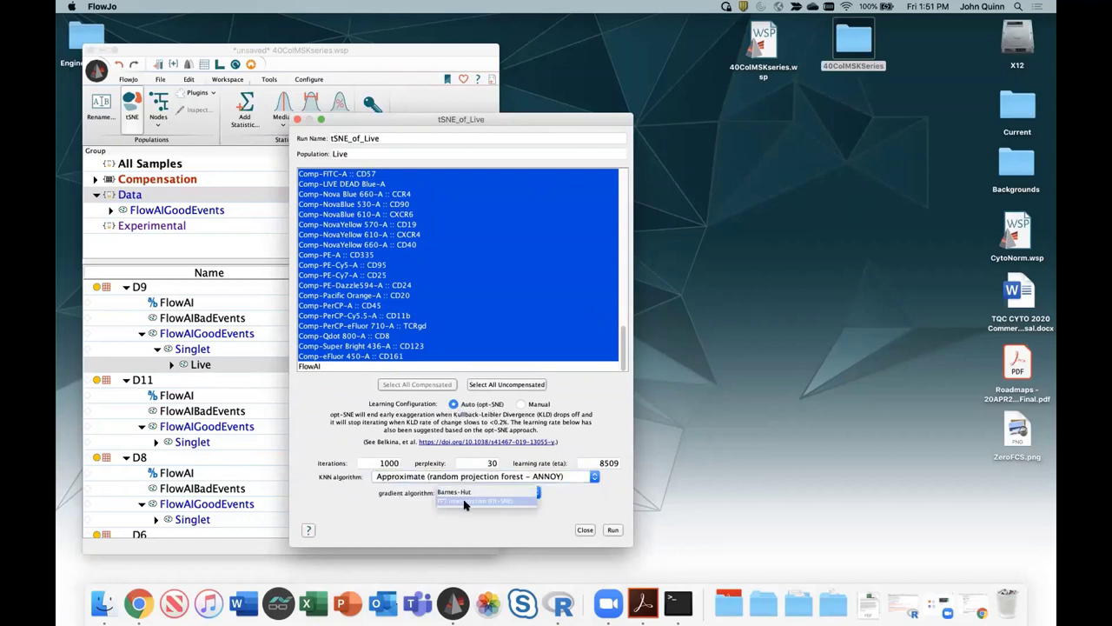
pyautogui.click(465, 504)
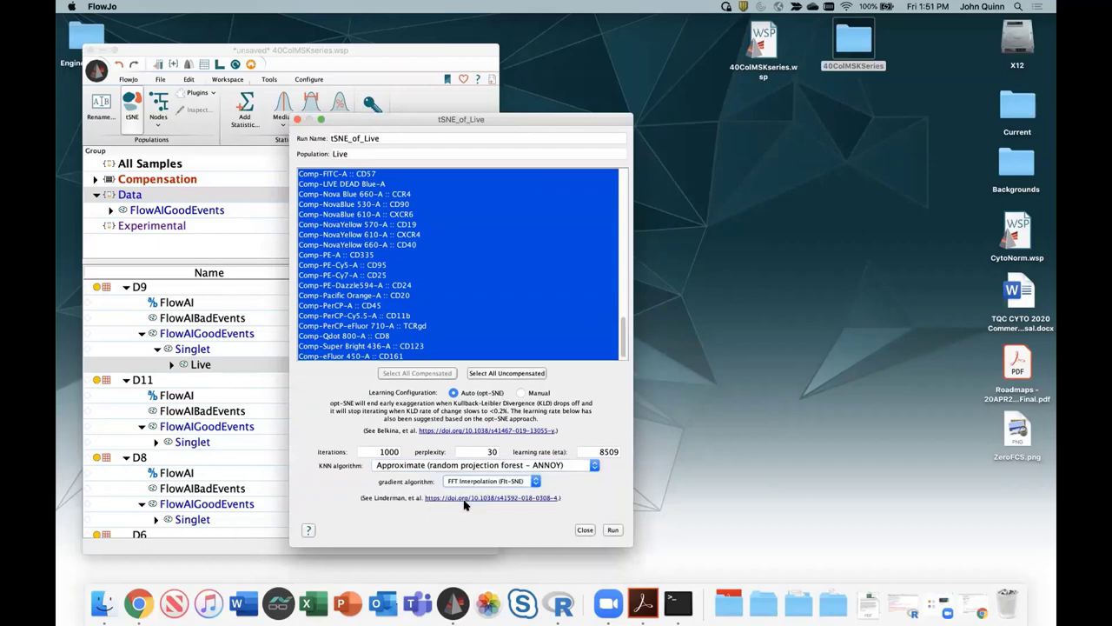
pyautogui.click(612, 529)
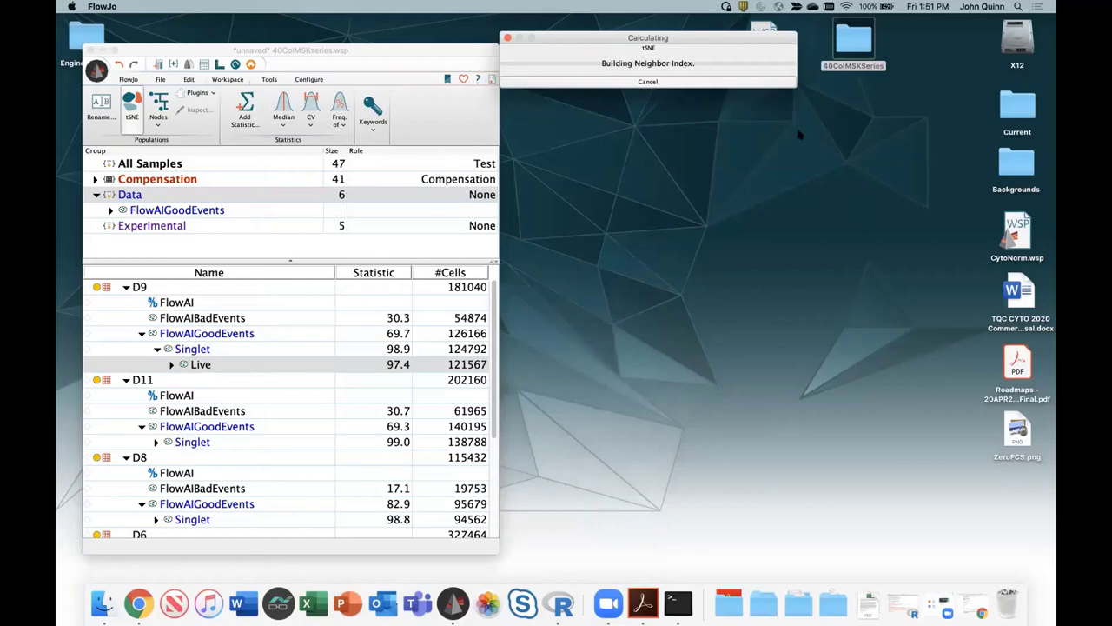
# - Move the tSNE Calculating progress window aside while the run finishes
pyautogui.moveTo(773, 38); pyautogui.dragTo(772, 68)
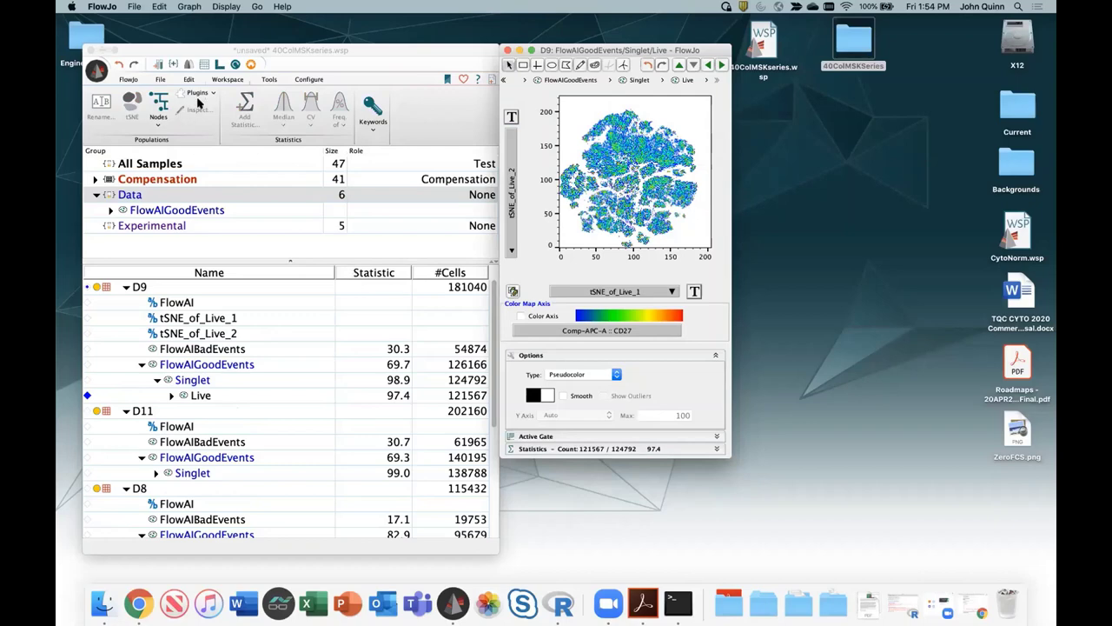
# - Reopen tSNE settings for D9's Live population with Exact (vantage point tree) KNN
pyautogui.click(198, 94)
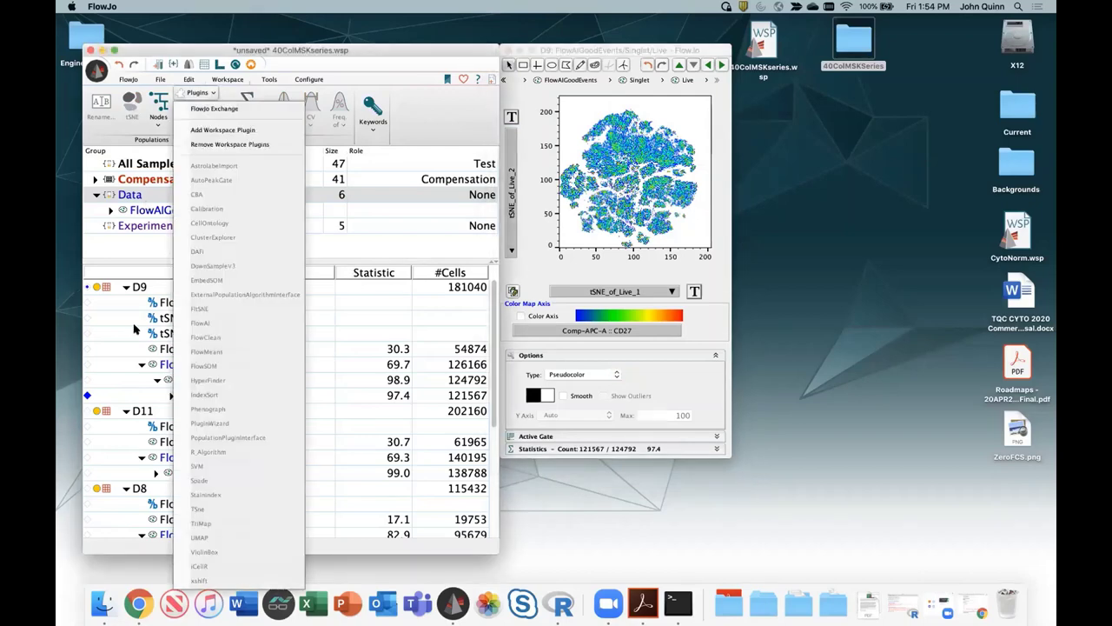
pyautogui.click(135, 328)
pyautogui.click(193, 395)
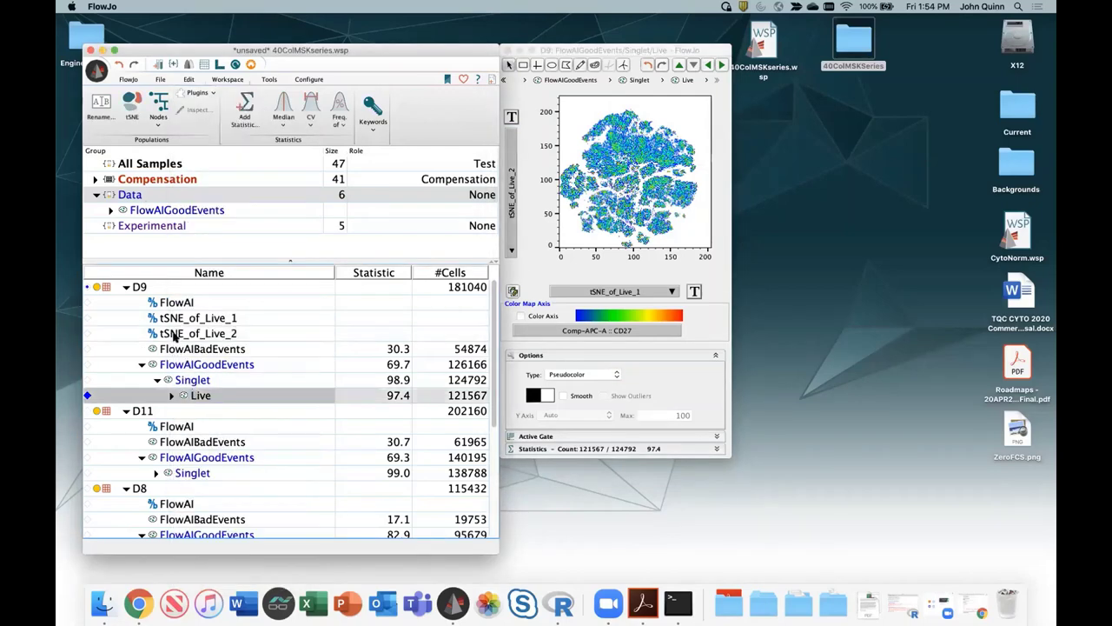
pyautogui.click(133, 106)
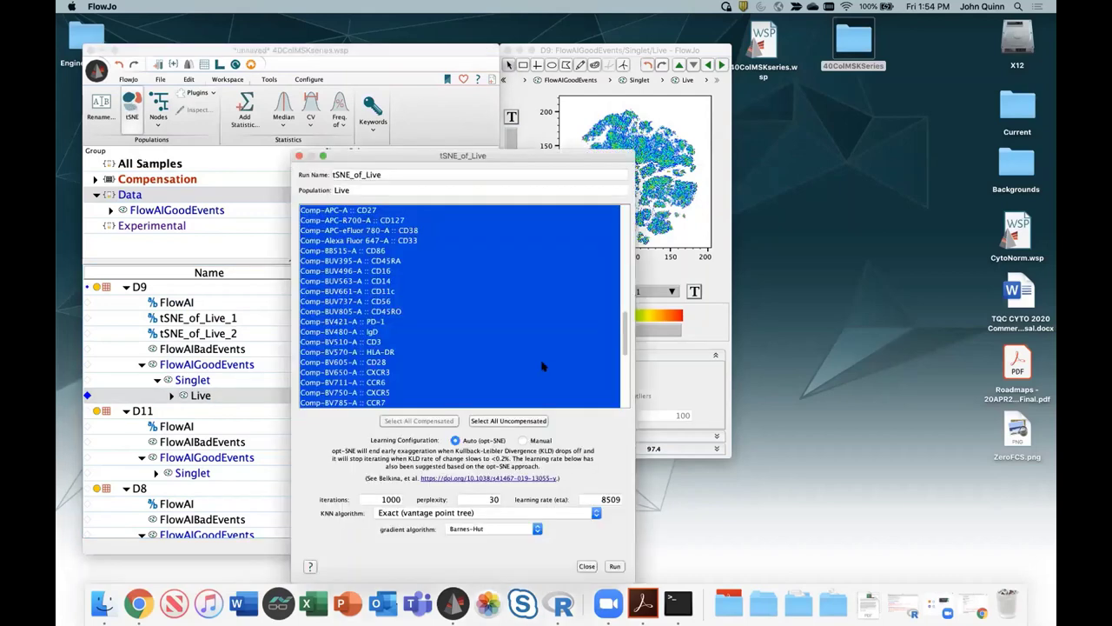
pyautogui.click(416, 513)
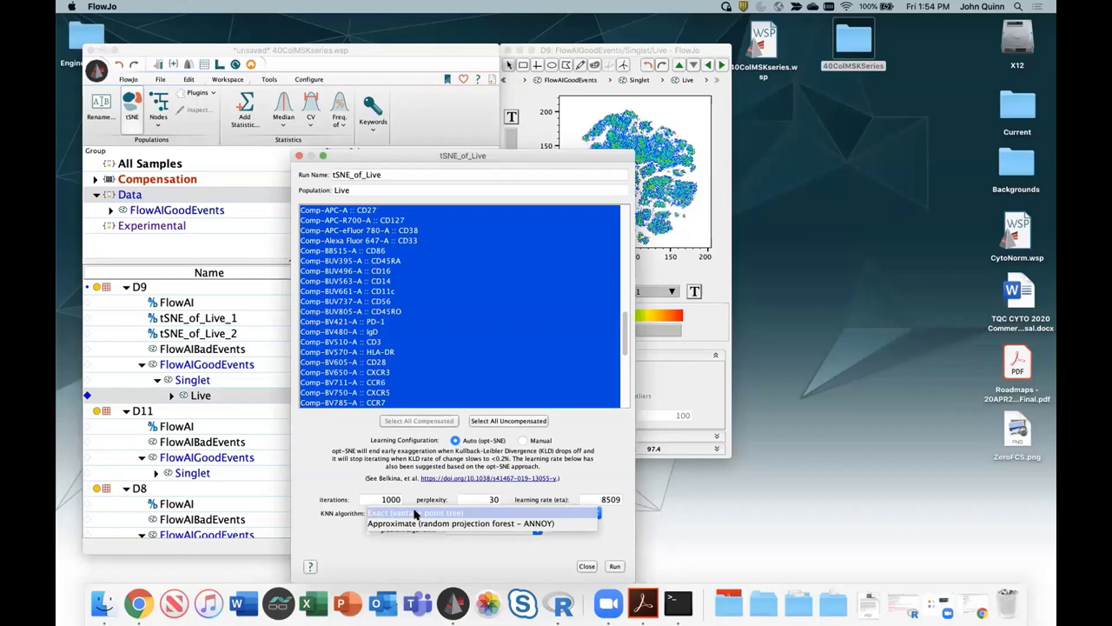
pyautogui.click(416, 514)
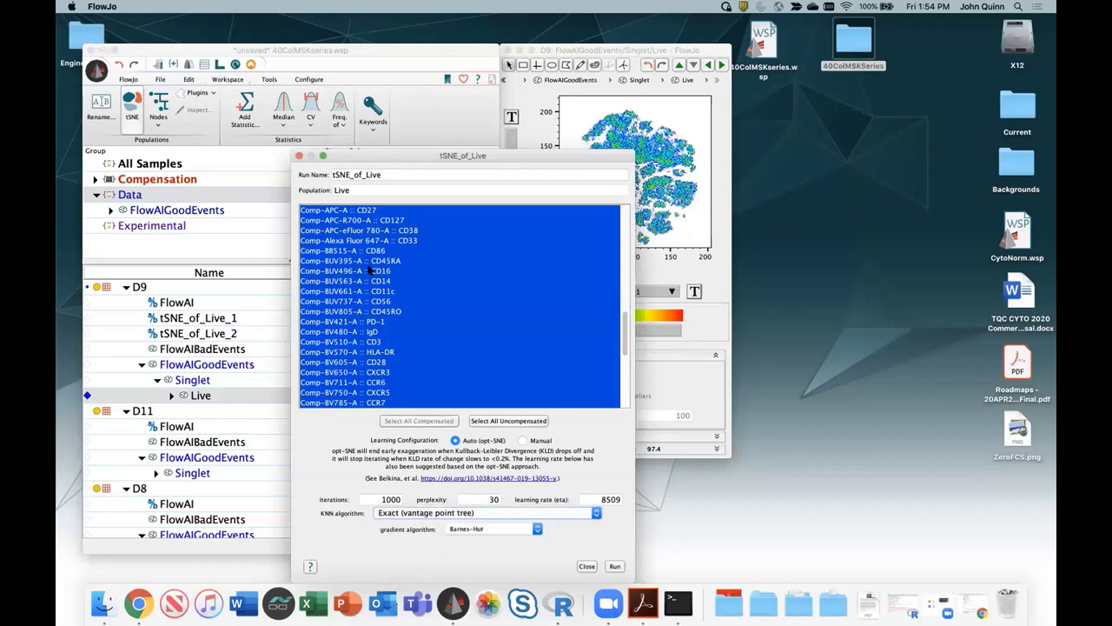
pyautogui.moveTo(460, 158); pyautogui.dragTo(400, 120)
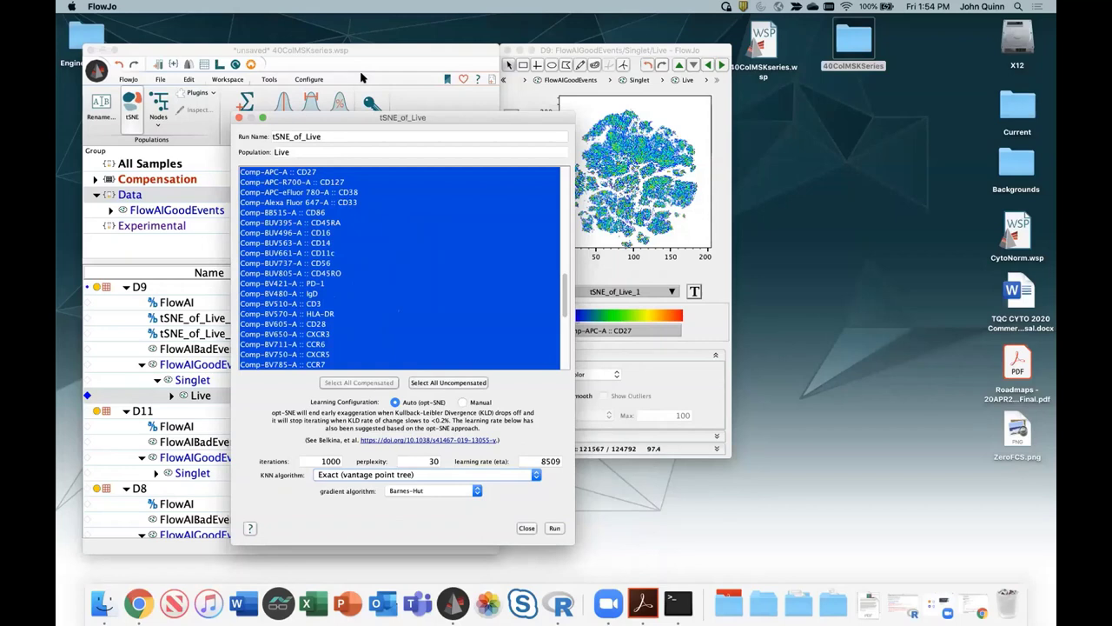
pyautogui.click(364, 475)
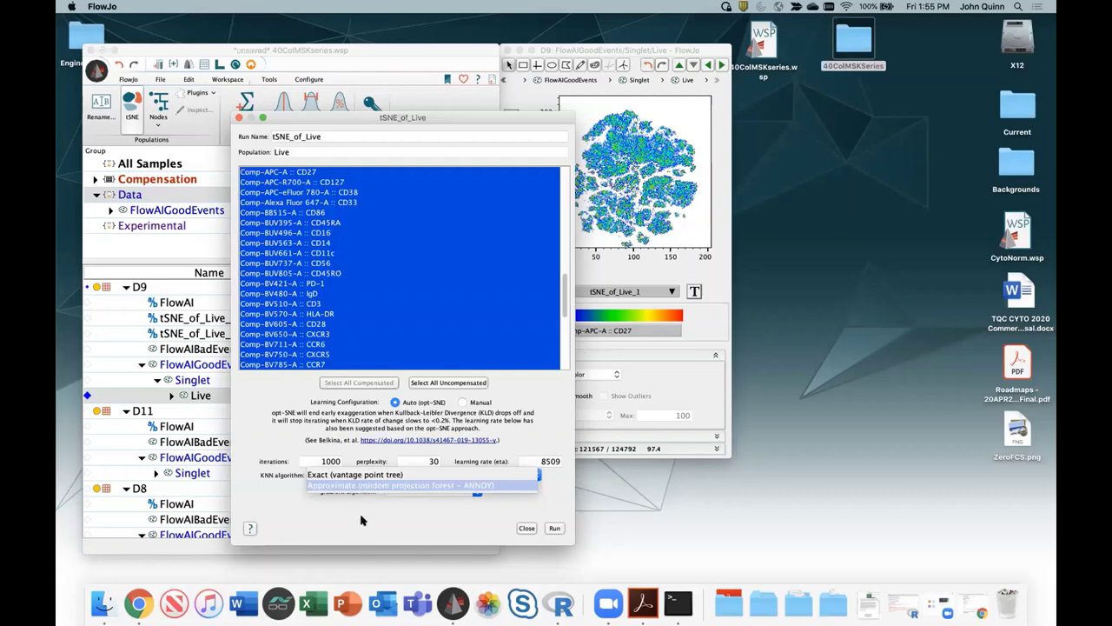
pyautogui.click(362, 520)
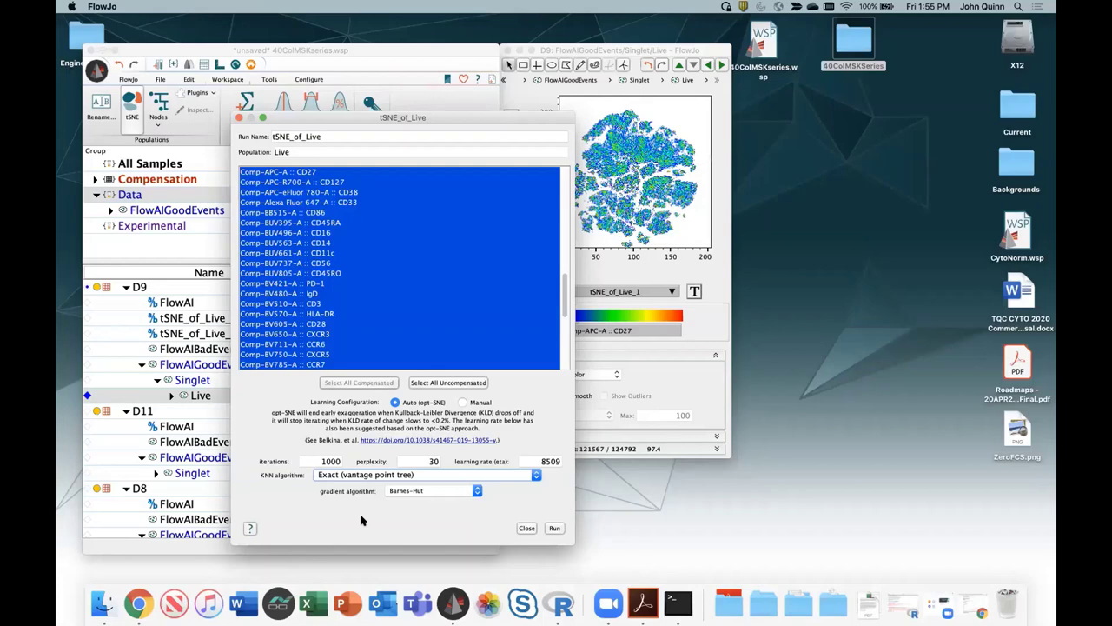
# - Deselect Comp-LIVE DEAD Blue-A in the tSNE parameter list
pyautogui.scroll(-5, 363, 308)
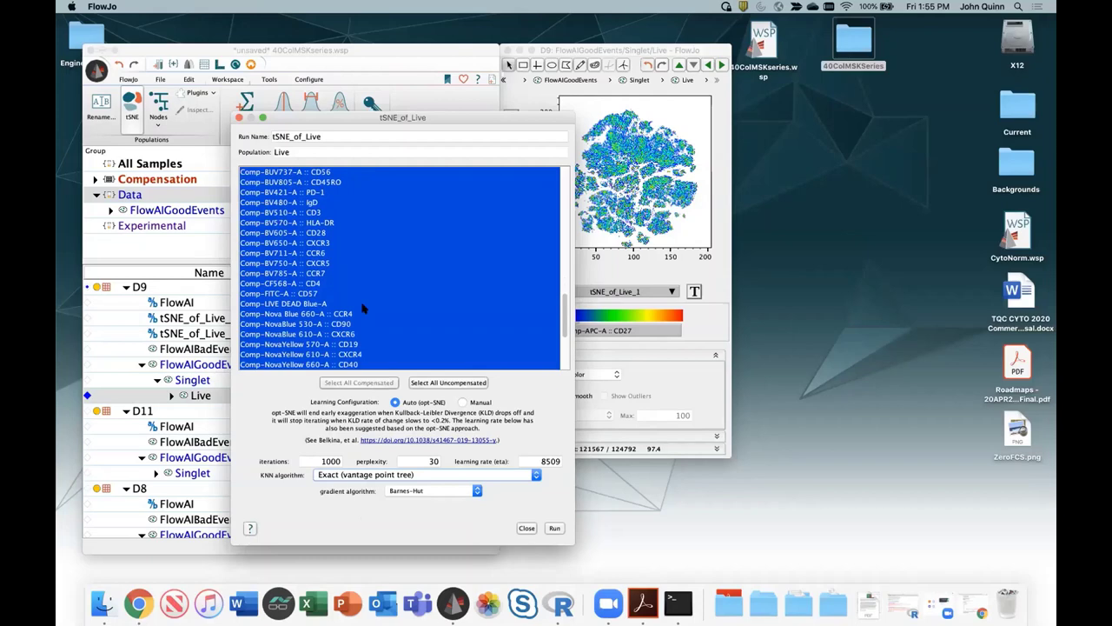
pyautogui.keyDown('super'); pyautogui.click(318, 304); pyautogui.keyUp('super')
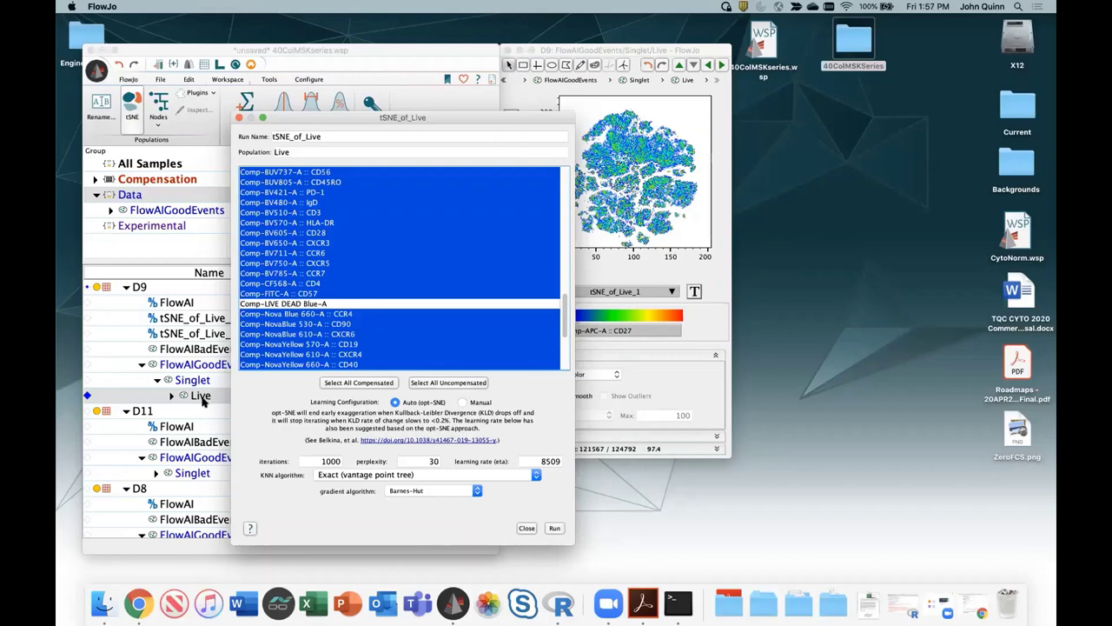
# - Switch the tSNE gradient algorithm to FFT Interpolation (FIt-SNE) and close the settings
pyautogui.click(426, 492)
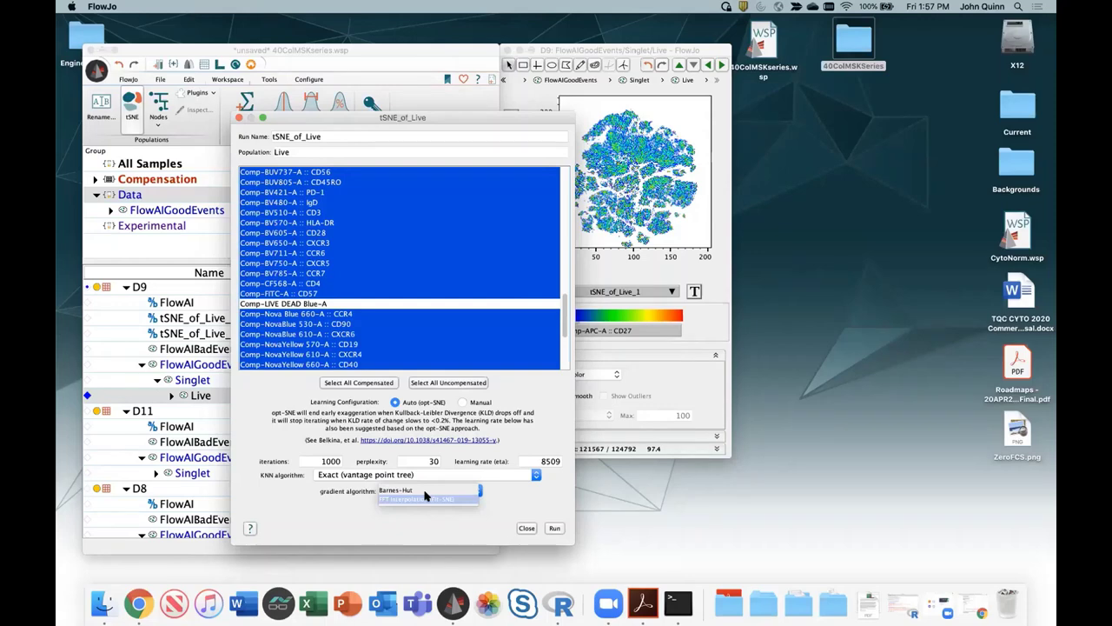
pyautogui.click(420, 500)
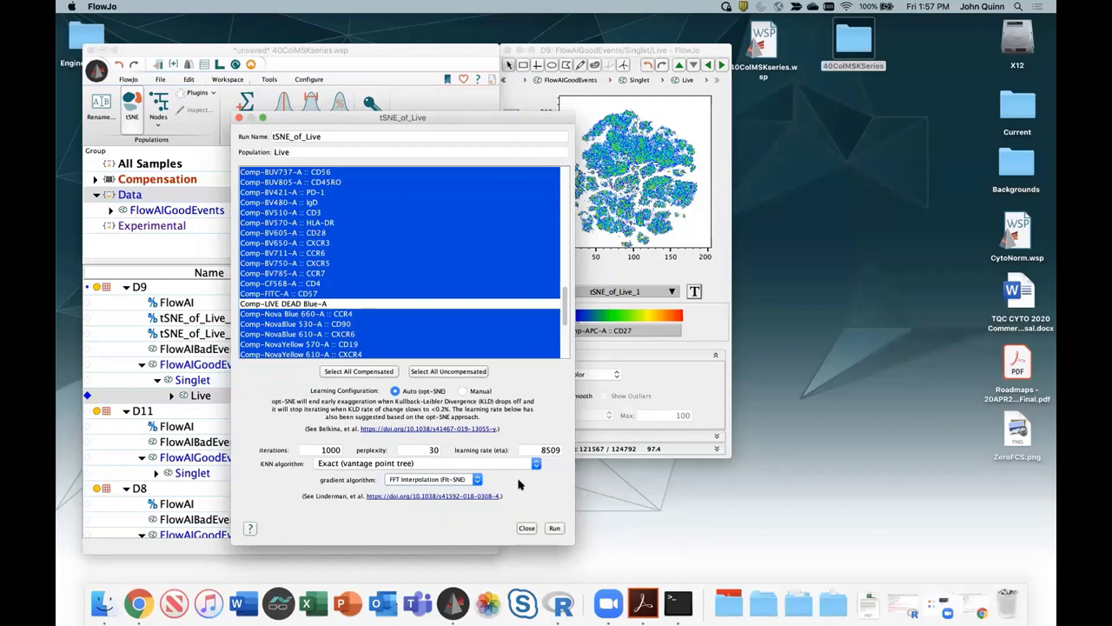
pyautogui.click(238, 118)
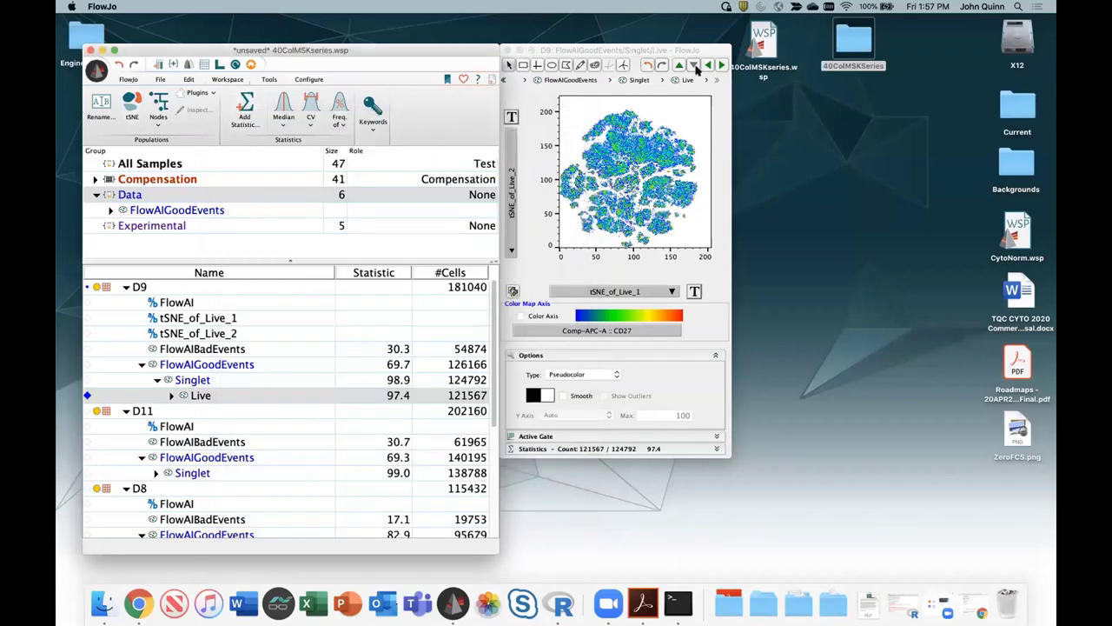
# - Turn on the color axis and colour the D9 Live tSNE plot by Comp-BUV395-A :: CD45RA
pyautogui.moveTo(706, 54); pyautogui.dragTo(718, 104)
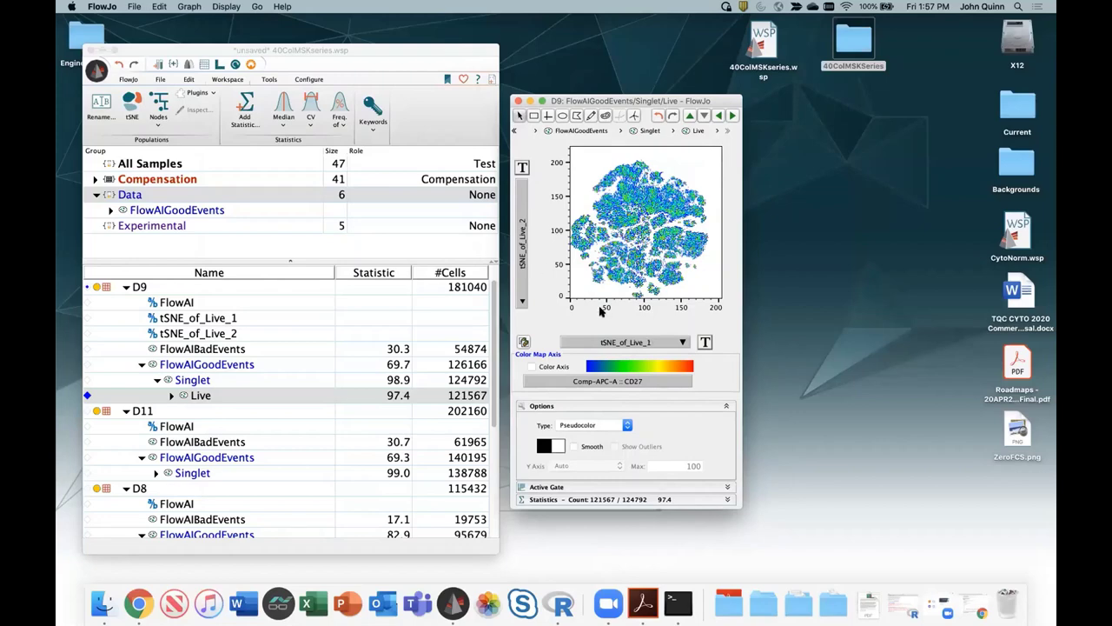
pyautogui.click(532, 367)
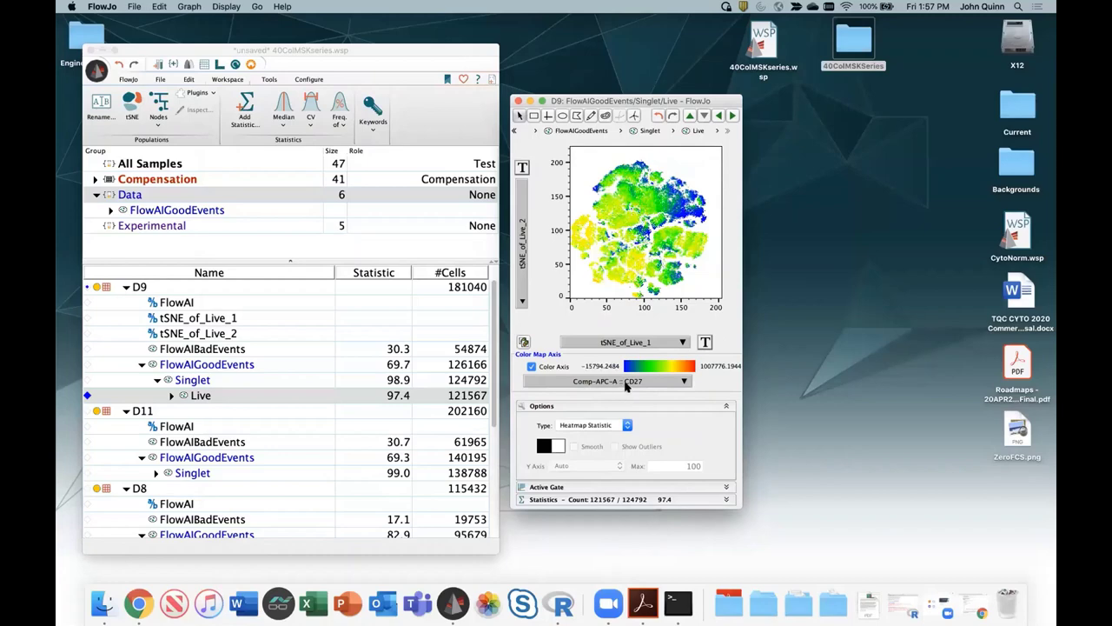
pyautogui.click(624, 385)
pyautogui.click(626, 387)
pyautogui.click(627, 385)
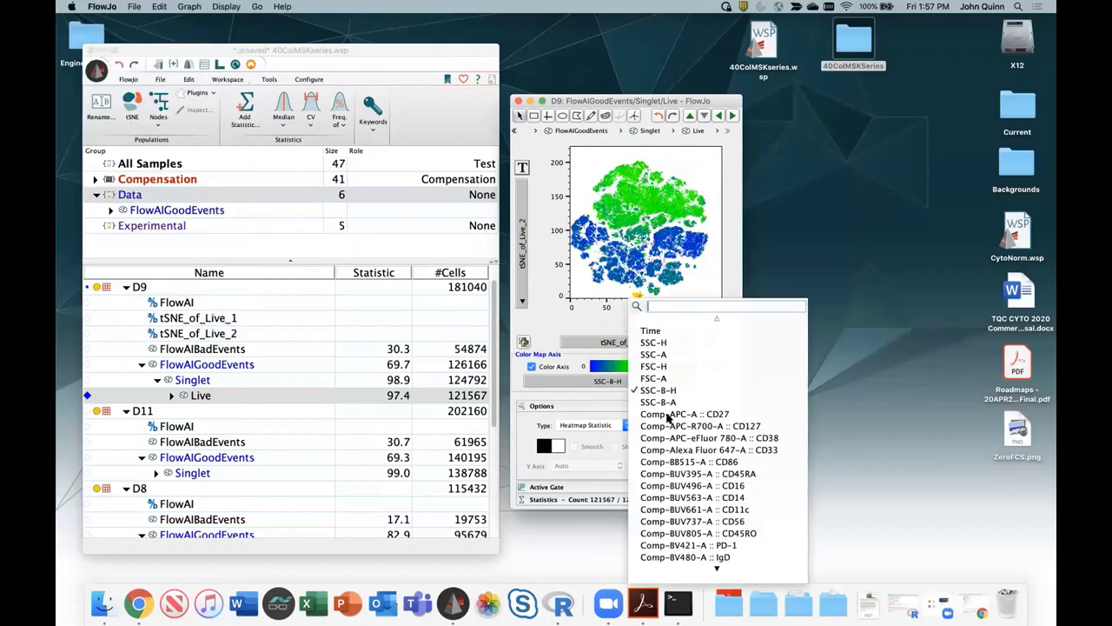
pyautogui.click(705, 472)
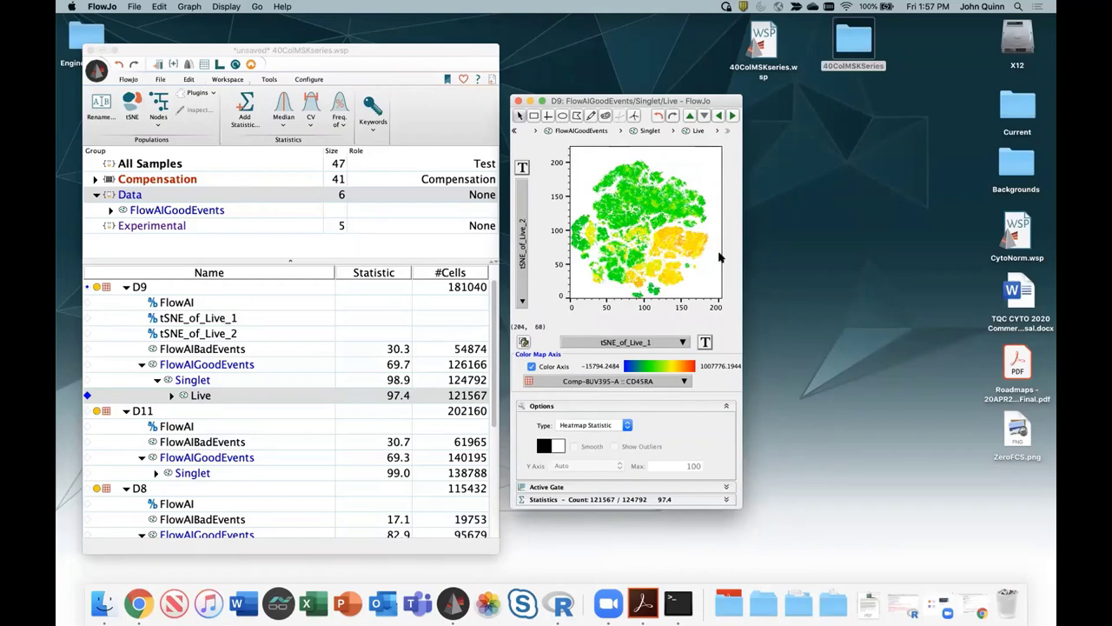
# - Close the tSNE graph and place the D9 Live tSNE plot on a new blank layout
pyautogui.click(518, 102)
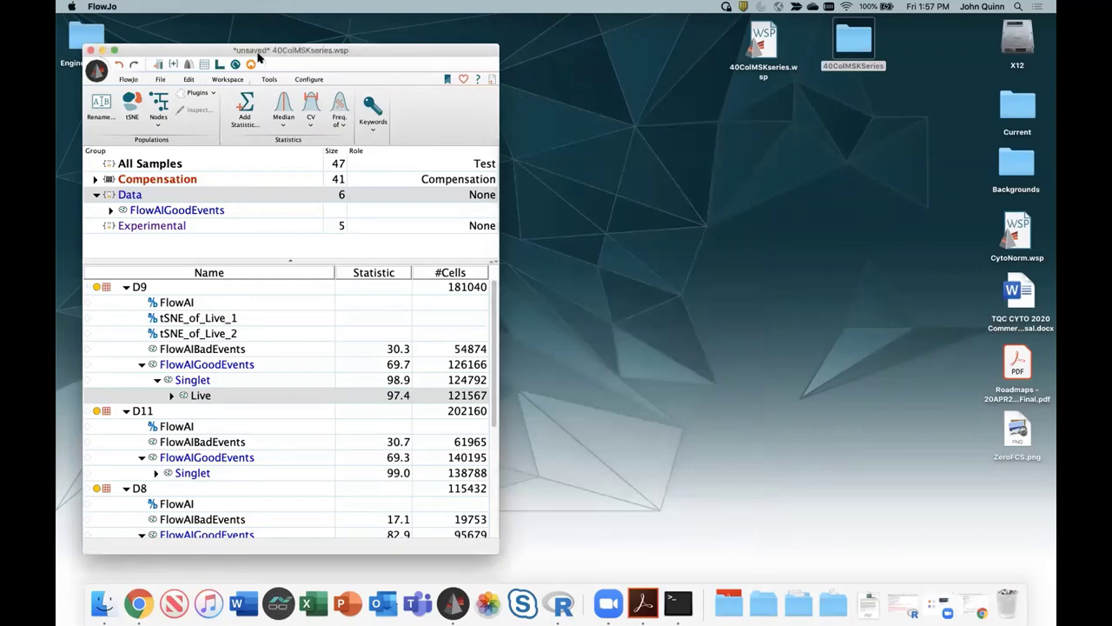
pyautogui.click(219, 64)
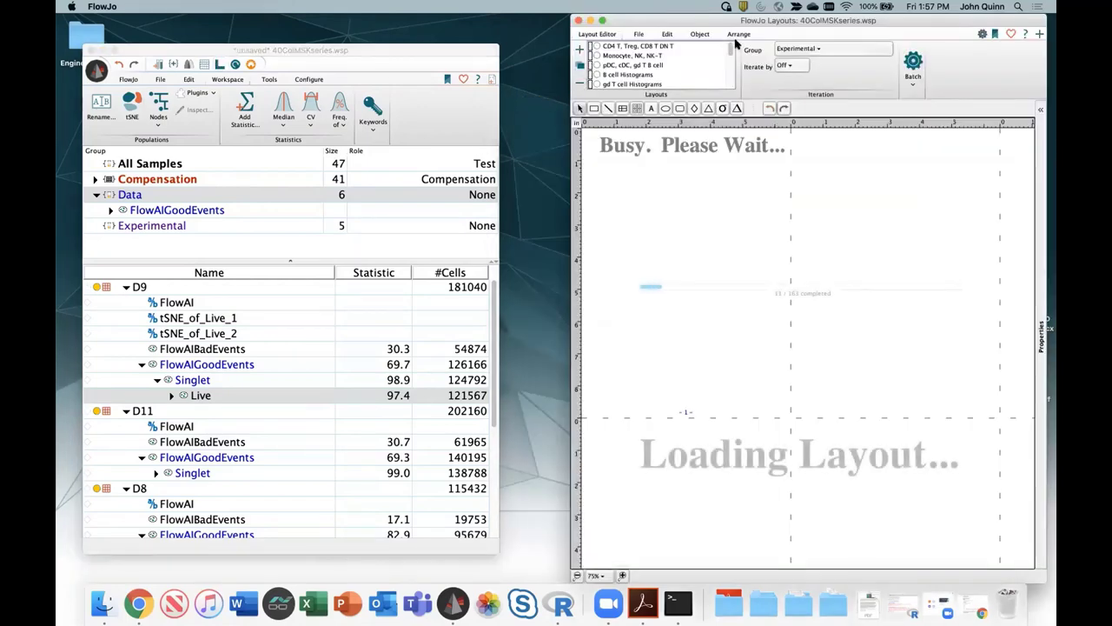
pyautogui.click(547, 96)
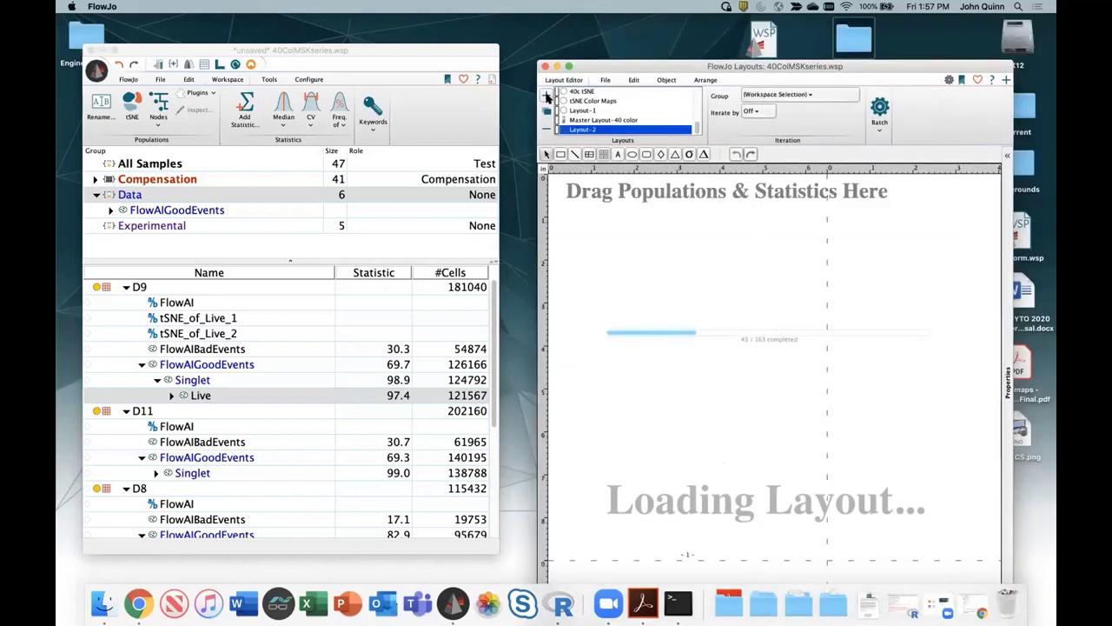
pyautogui.moveTo(193, 395); pyautogui.dragTo(633, 303)
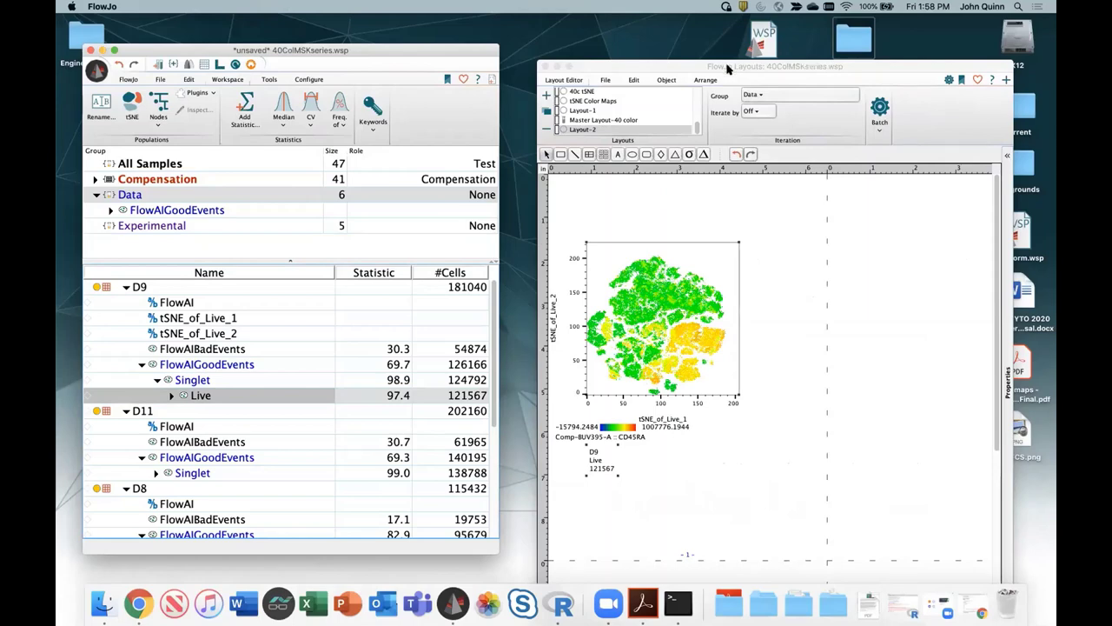
pyautogui.click(806, 64)
# - Start a multigraph colour map for the tSNE plot, picking CD45RA, CD16, CD45RO and CD56
pyautogui.rightClick(360, 314)
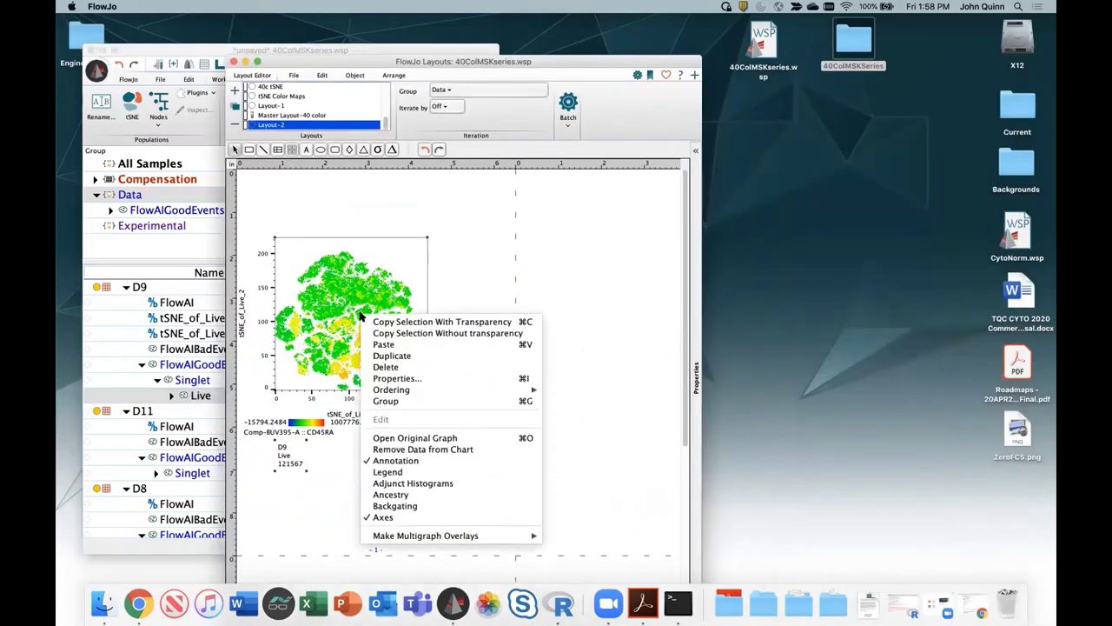
pyautogui.moveTo(413, 535)
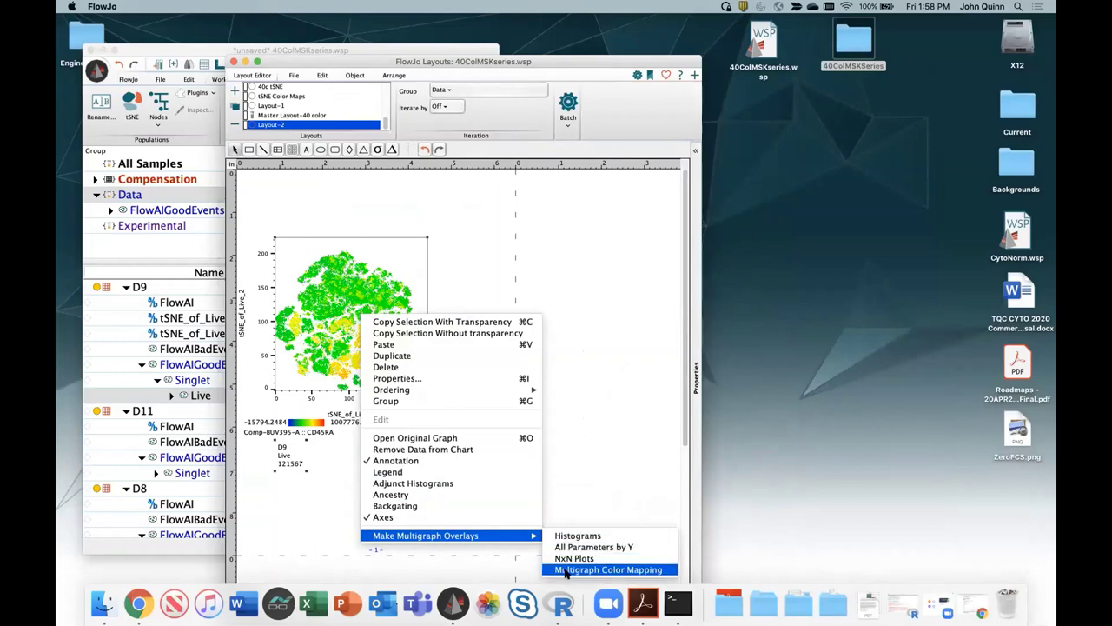
pyautogui.click(565, 570)
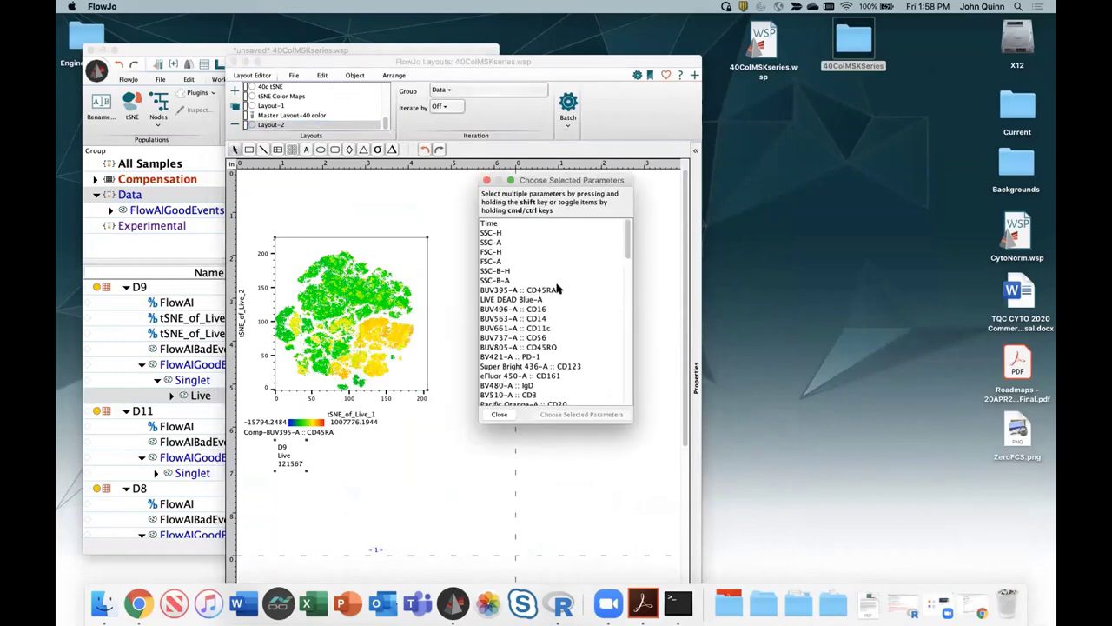
pyautogui.click(558, 289)
pyautogui.keyDown('super'); pyautogui.click(543, 309); pyautogui.keyUp('super')
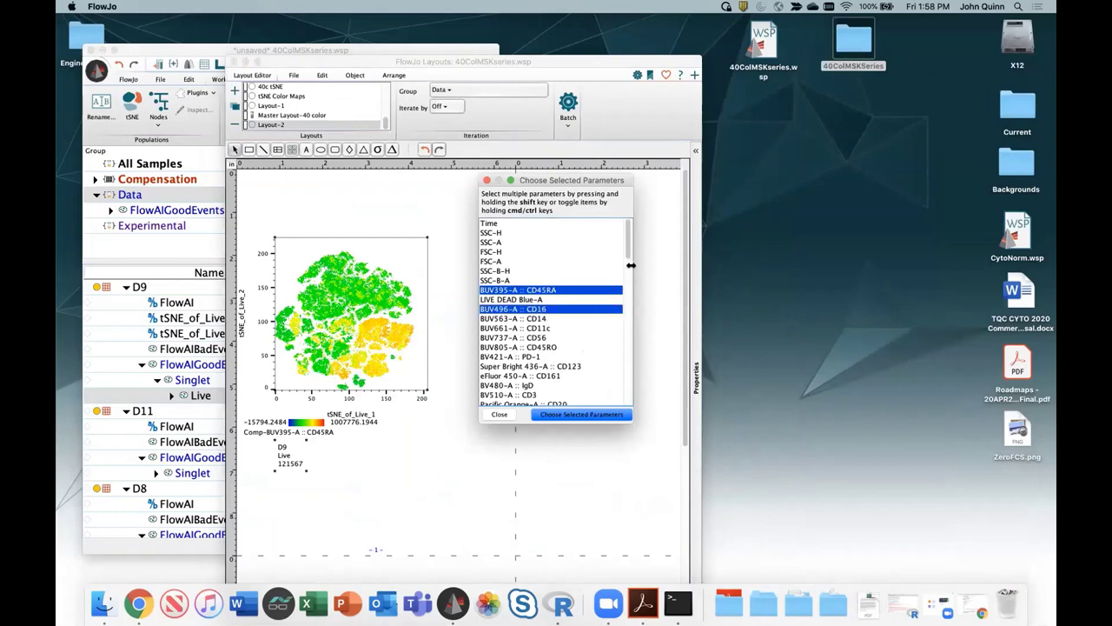
pyautogui.scroll(-3, 629, 252)
pyautogui.keyDown('super'); pyautogui.click(541, 301); pyautogui.keyUp('super')
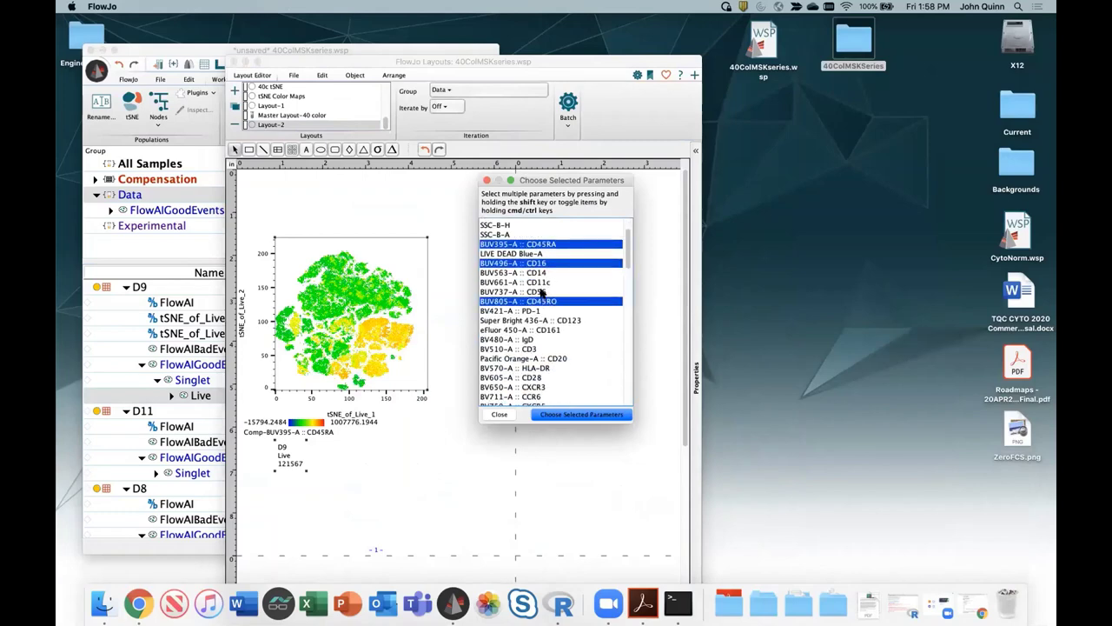
pyautogui.keyDown('super'); pyautogui.click(541, 292); pyautogui.keyUp('super')
pyautogui.moveTo(629, 252); pyautogui.dragTo(629, 325)
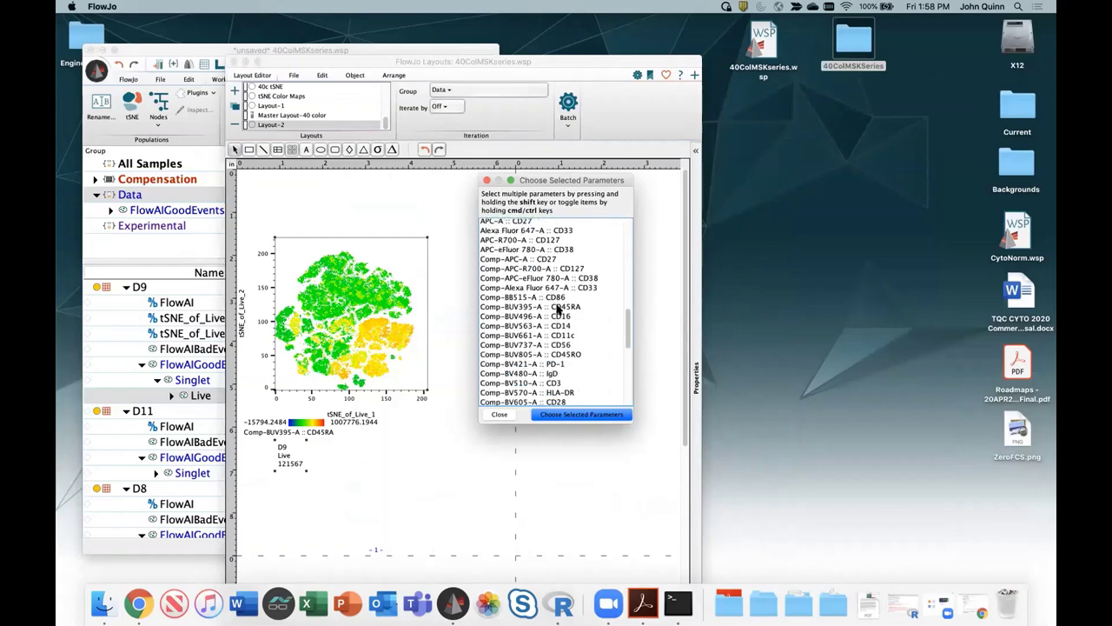
pyautogui.scroll(1, 558, 309)
# - Build the multigraph from compensated CD45RA, CD16, CD45RO, CD56, CD3 and CD4, then close Layouts
pyautogui.click(576, 329)
pyautogui.keyDown('shift'); pyautogui.click(575, 318); pyautogui.keyUp('shift')
pyautogui.scroll(-3, 578, 339)
pyautogui.keyDown('super'); pyautogui.click(576, 339); pyautogui.keyUp('super')
pyautogui.keyDown('super'); pyautogui.click(577, 329); pyautogui.keyUp('super')
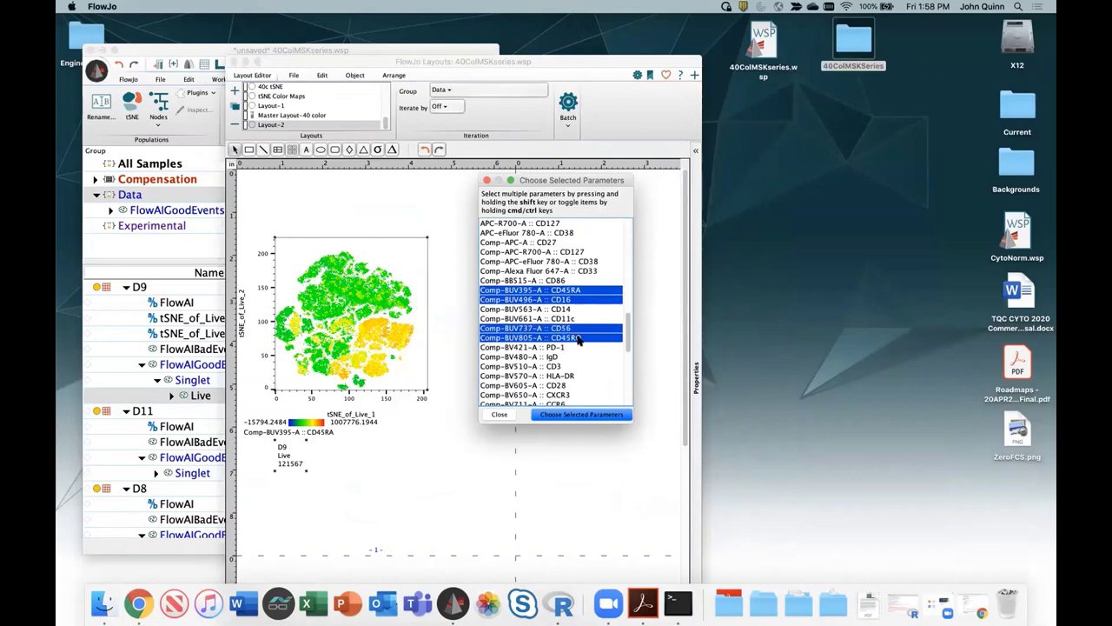
pyautogui.scroll(-4, 575, 335)
pyautogui.keyDown('super'); pyautogui.click(560, 331); pyautogui.keyUp('super')
pyautogui.scroll(-7, 588, 345)
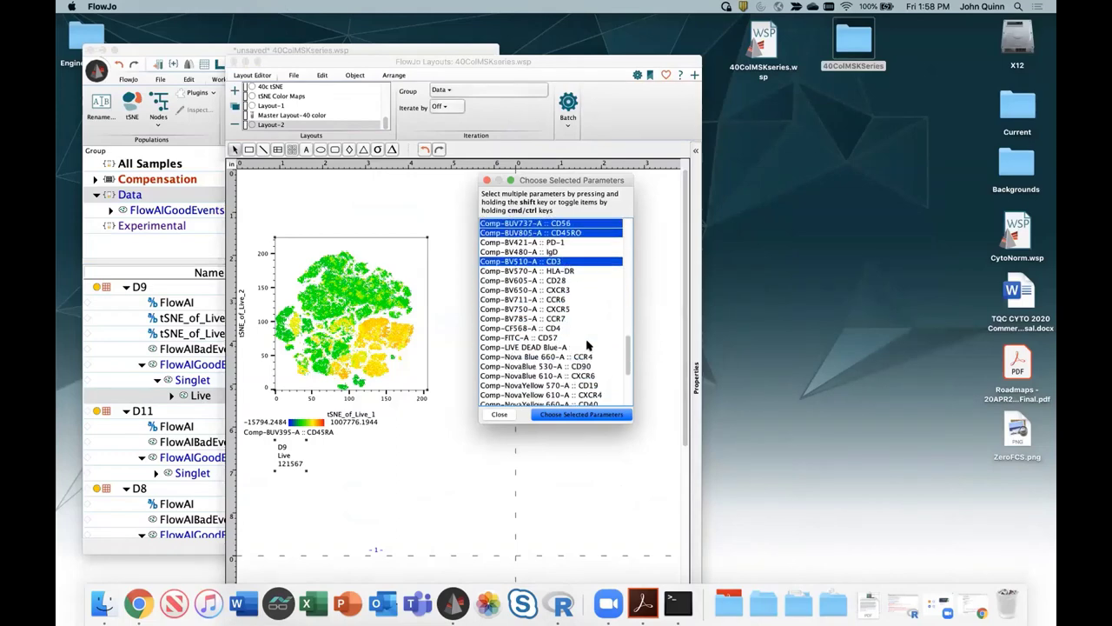
pyautogui.keyDown('super'); pyautogui.click(560, 329); pyautogui.keyUp('super')
pyautogui.click(566, 413)
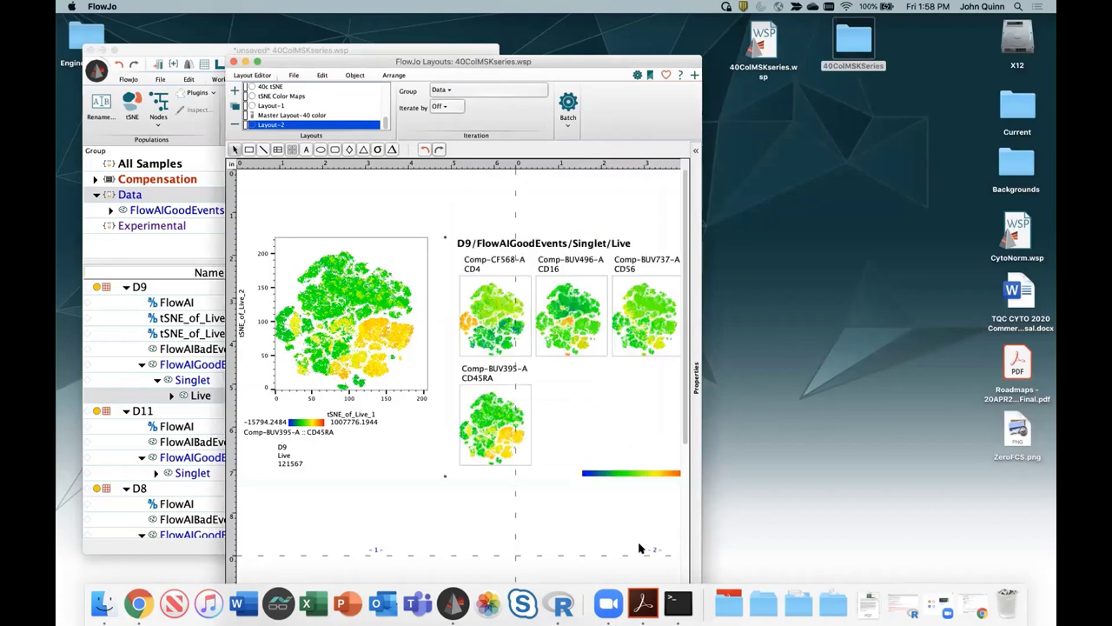
pyautogui.moveTo(700, 459); pyautogui.dragTo(951, 456)
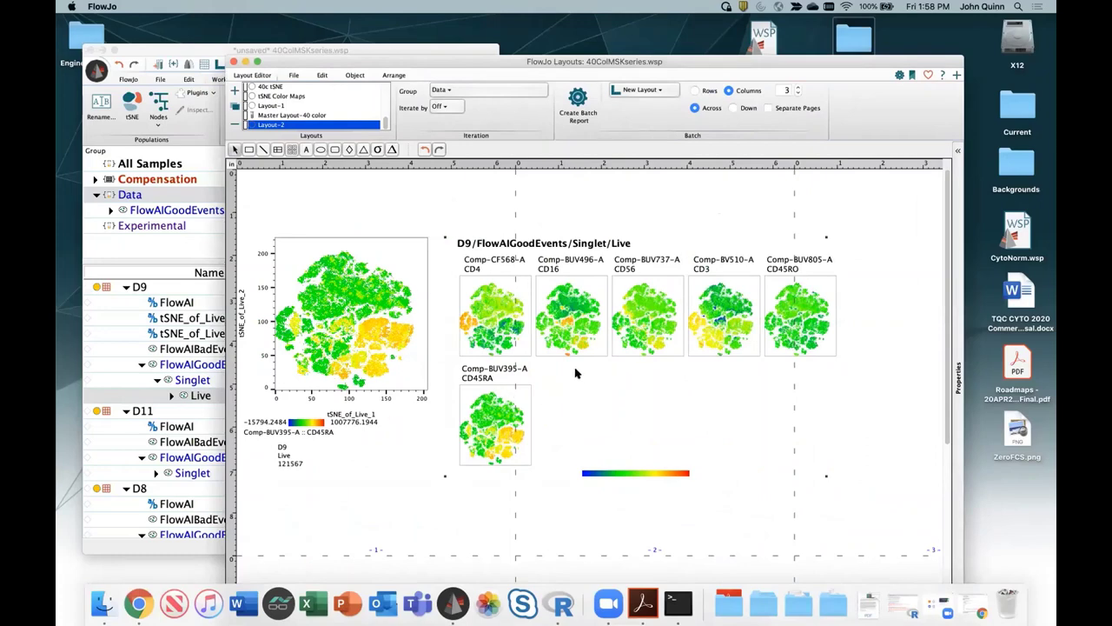
pyautogui.click(233, 63)
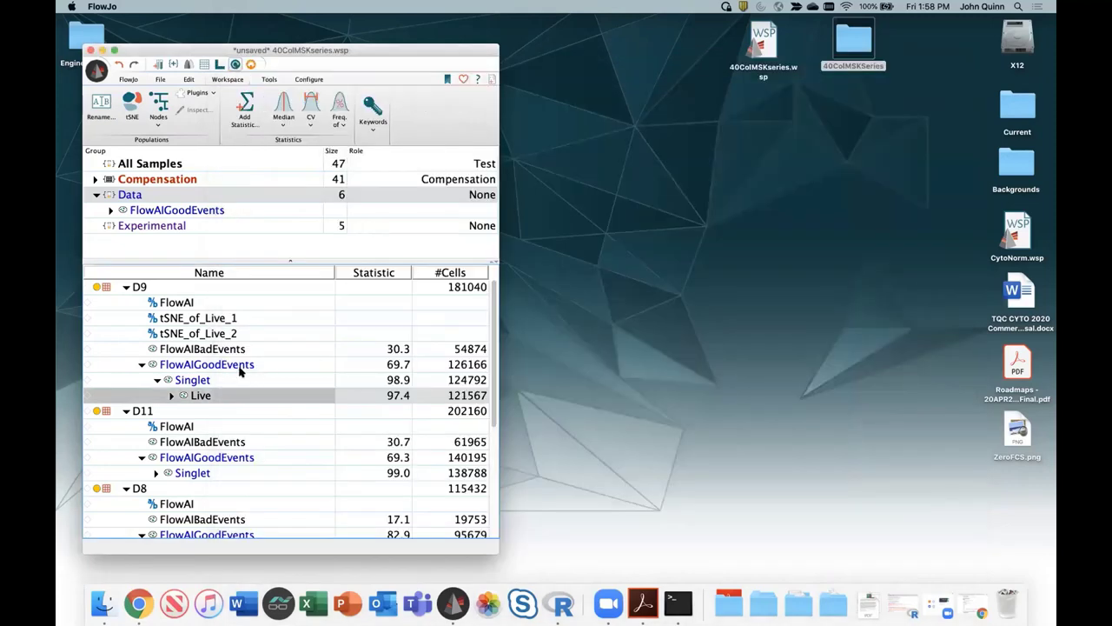
# - Open the D9 Live graph and place a duplicate window beside the original
pyautogui.doubleClick(199, 397)
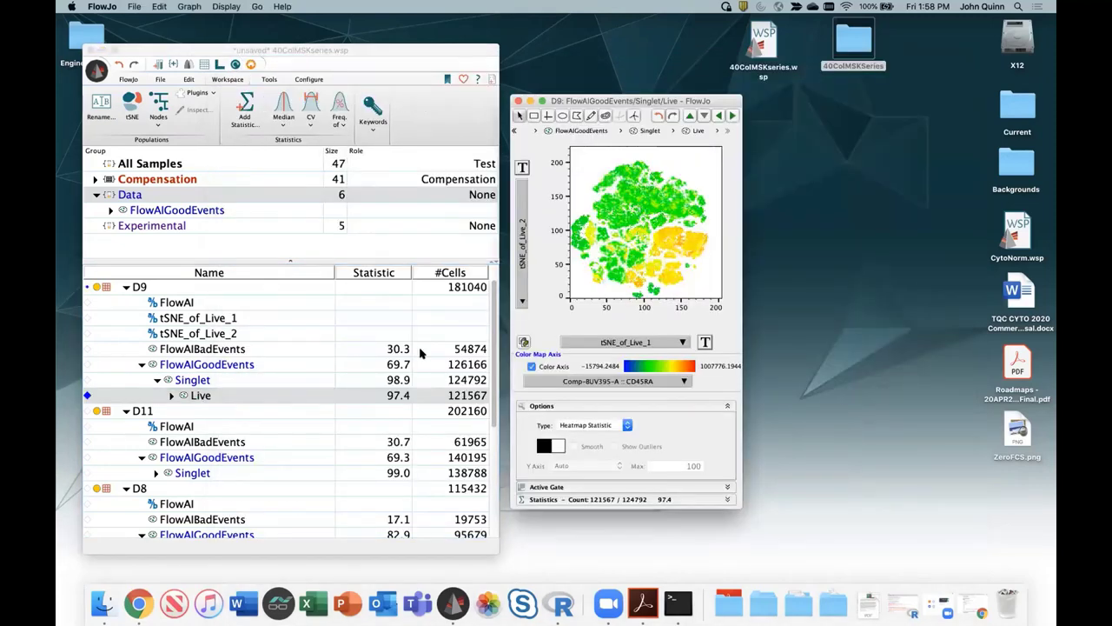
pyautogui.click(523, 343)
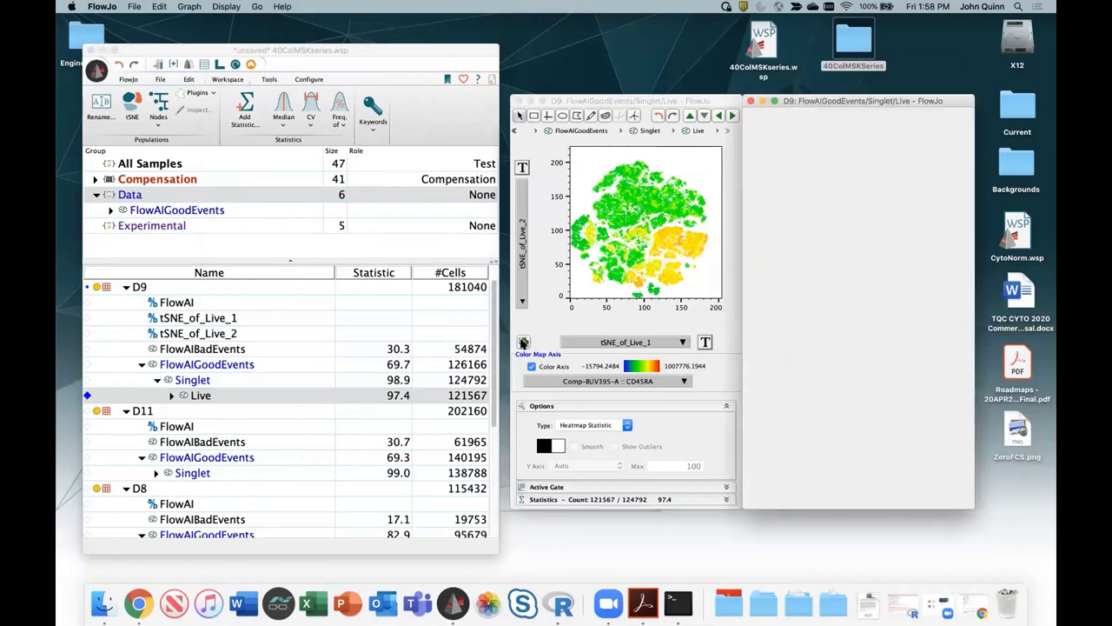
pyautogui.moveTo(761, 102); pyautogui.dragTo(302, 101)
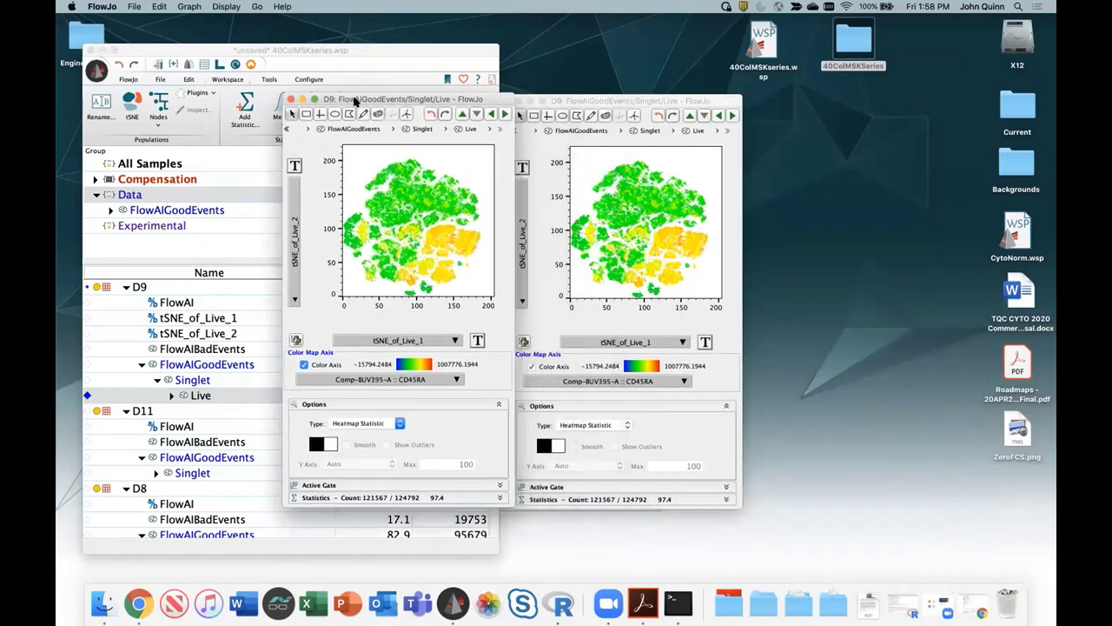
# - Plot Comp-BUV395-A :: CD45RA on the copy's x-axis and open its axis transform settings
pyautogui.click(412, 341)
pyautogui.scroll(-5, 527, 426)
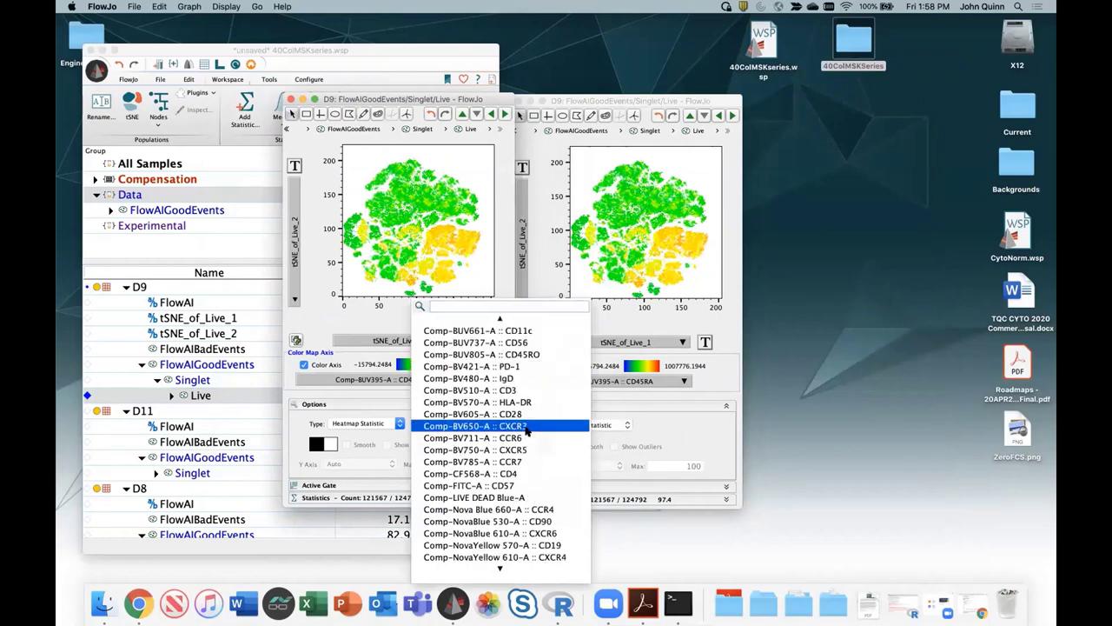
pyautogui.scroll(3, 526, 426)
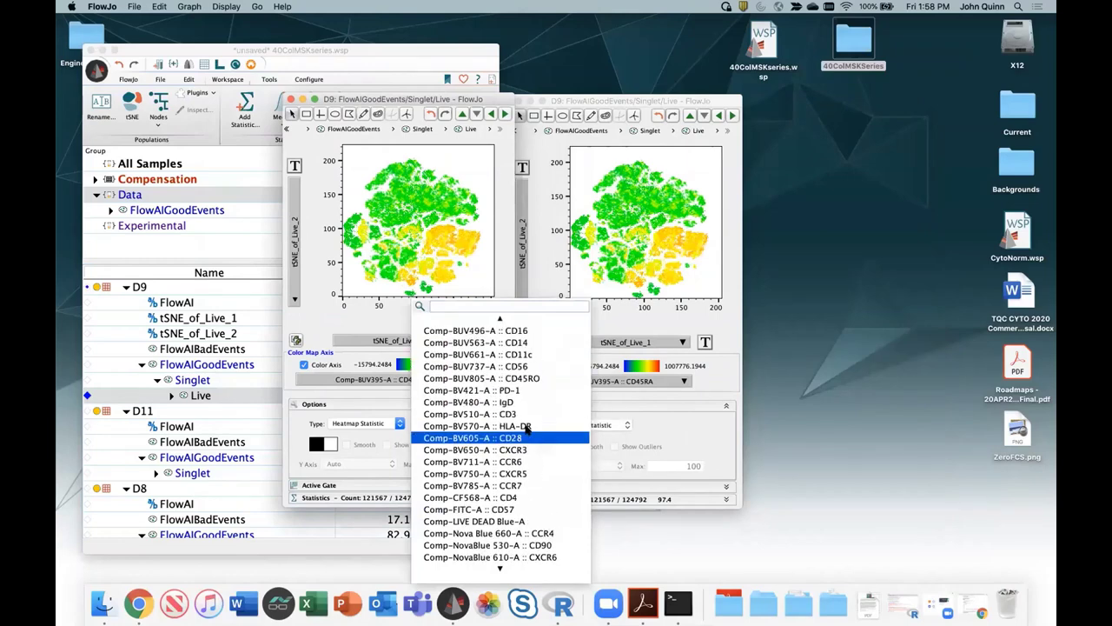
pyautogui.click(537, 352)
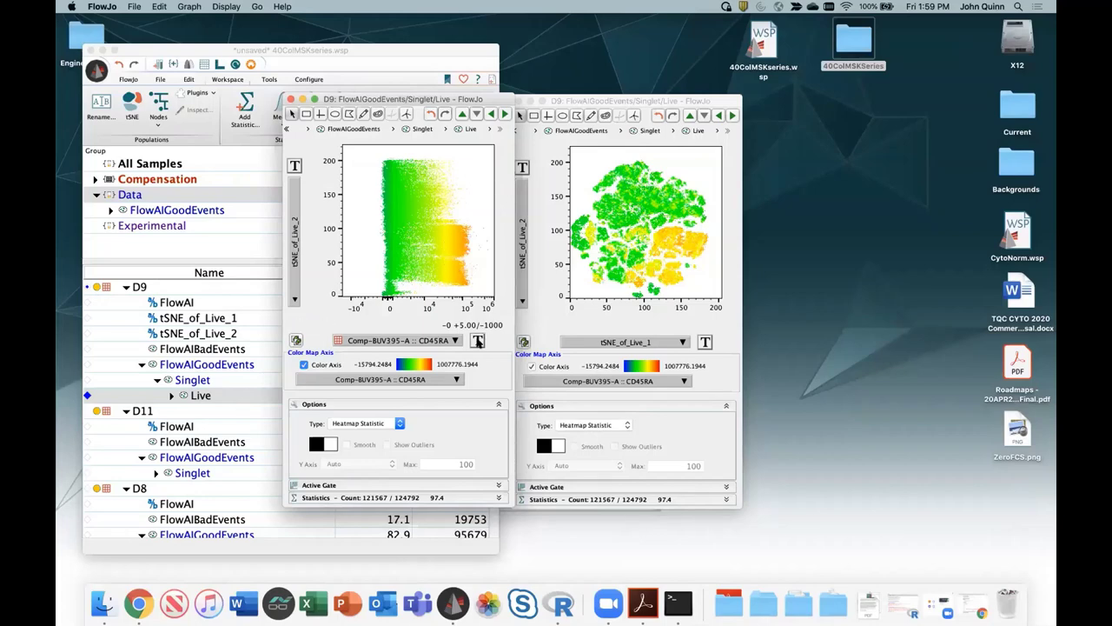
pyautogui.click(478, 340)
pyautogui.click(517, 397)
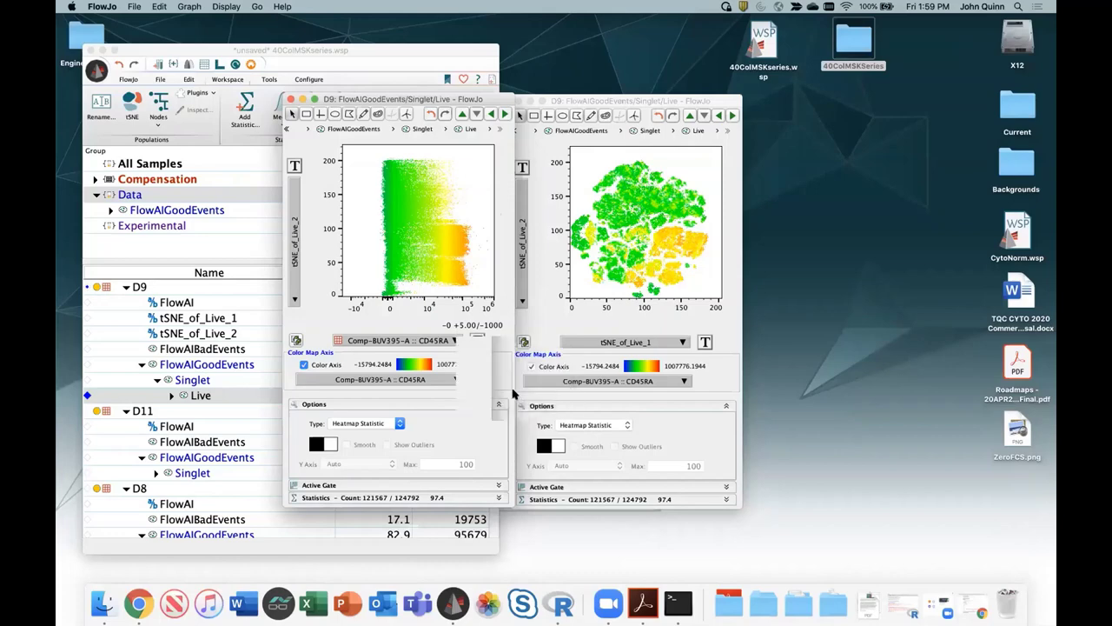
# - Apply 4.50 positive decades and a -316 width basis to CD45RA, then close the comparison graph
pyautogui.click(305, 286)
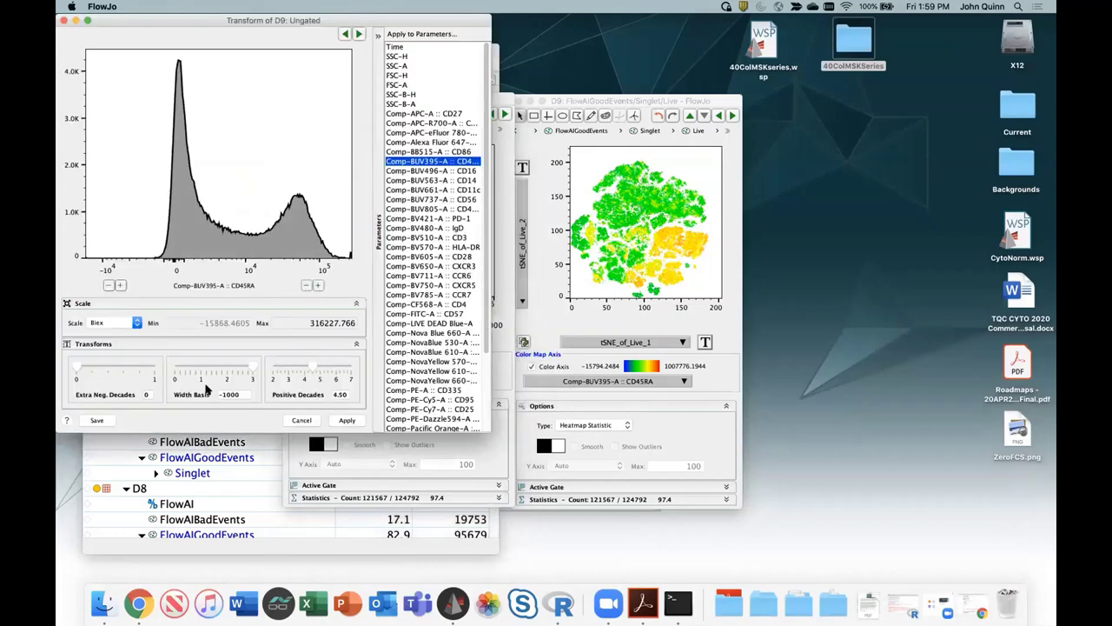
pyautogui.moveTo(253, 369); pyautogui.dragTo(242, 370)
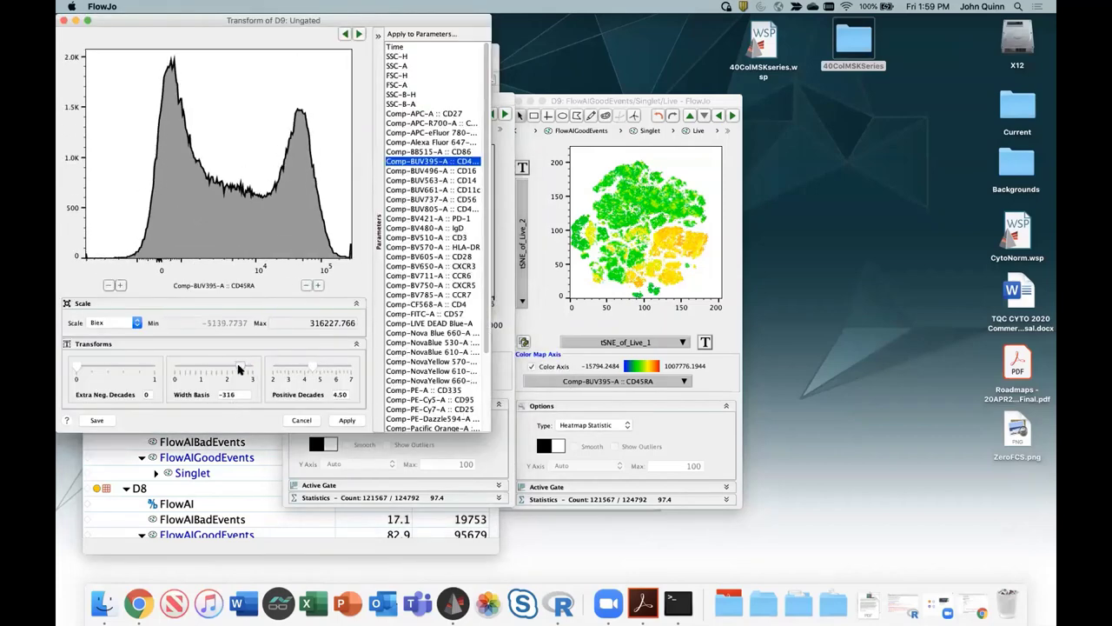
pyautogui.click(347, 420)
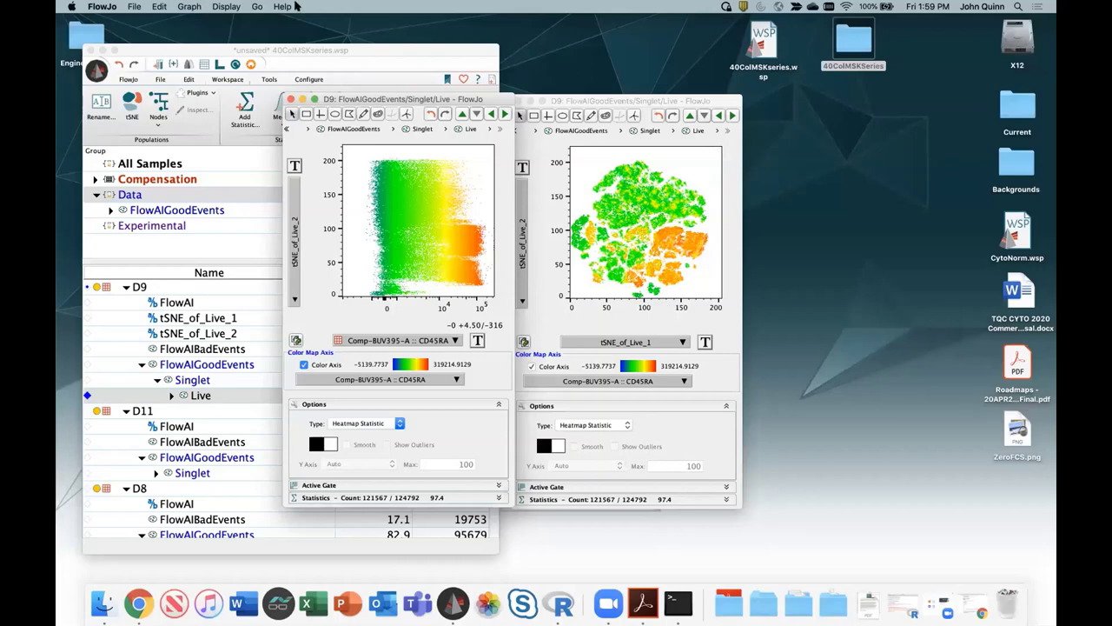
pyautogui.click(291, 99)
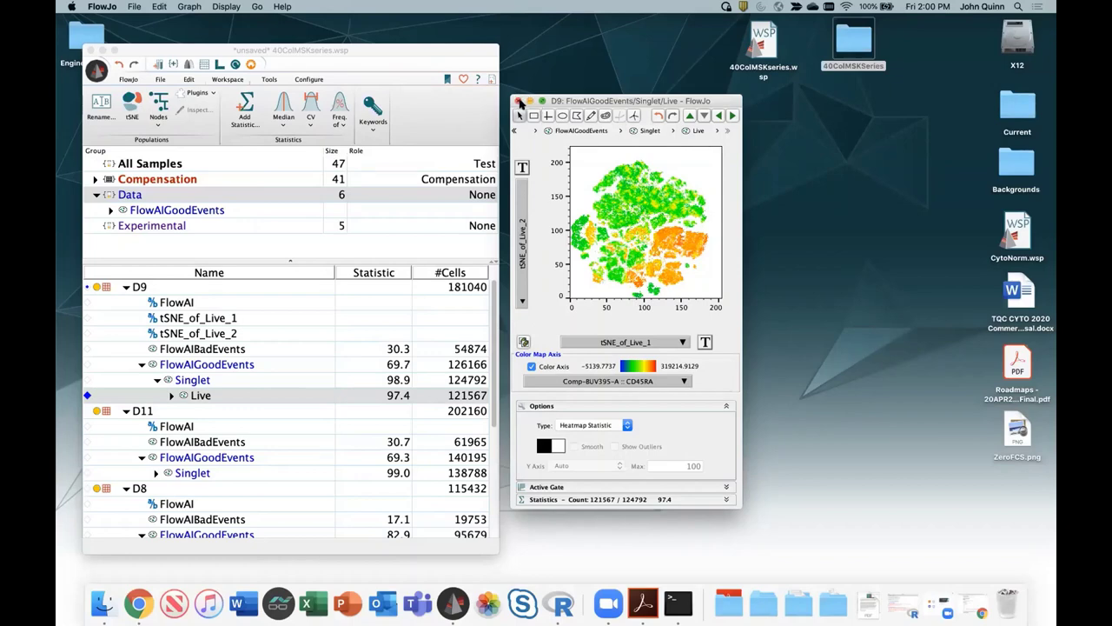
# - Close the tSNE graph and open FlowSOM 2.6, reviewing the Comp- channels, 8 meta clusters, 10×10 grid
pyautogui.click(519, 102)
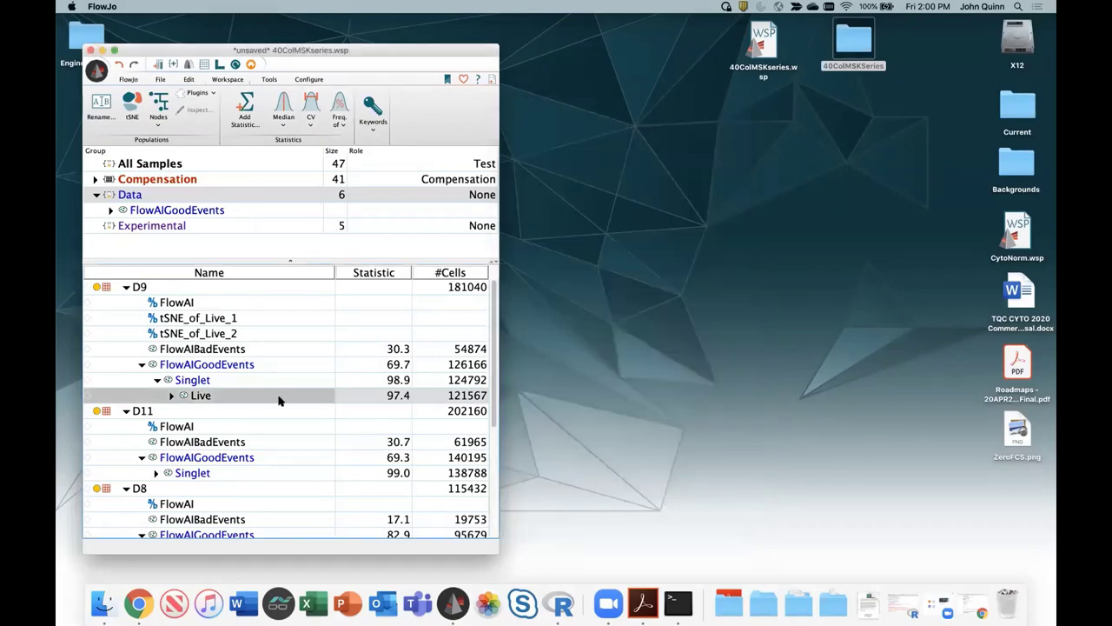
pyautogui.click(197, 93)
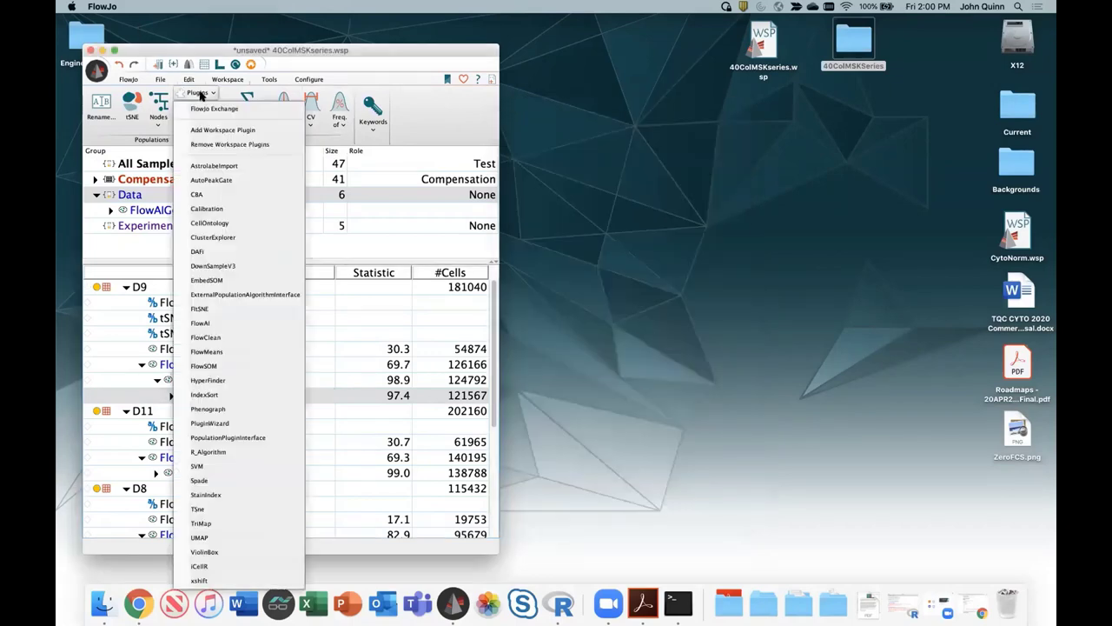
pyautogui.click(206, 366)
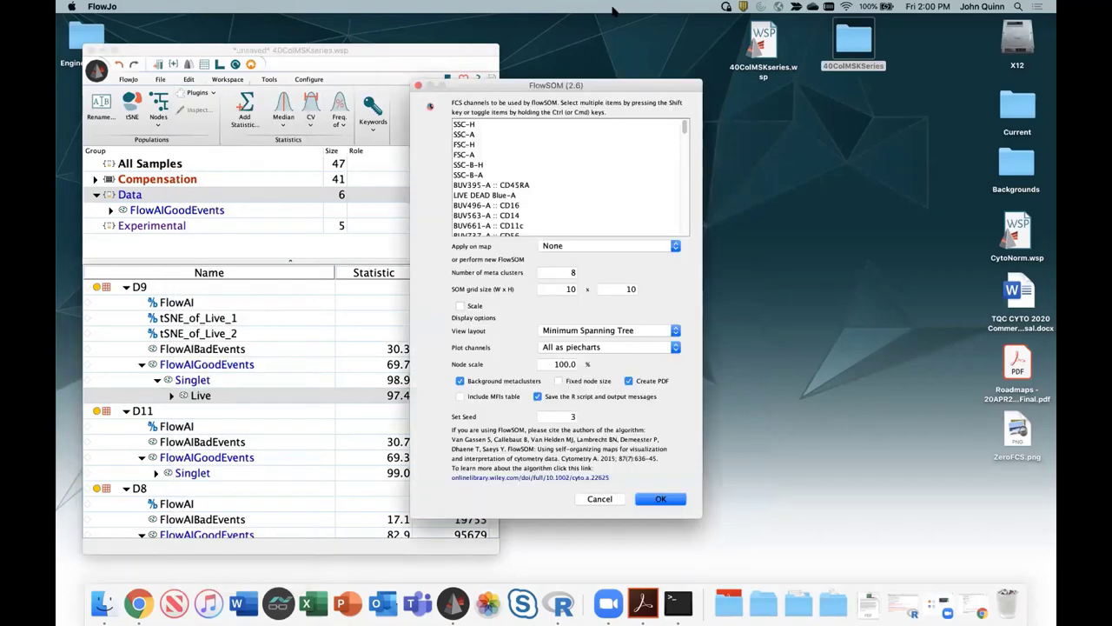
pyautogui.moveTo(688, 144); pyautogui.dragTo(708, 212)
pyautogui.scroll(1, 547, 168)
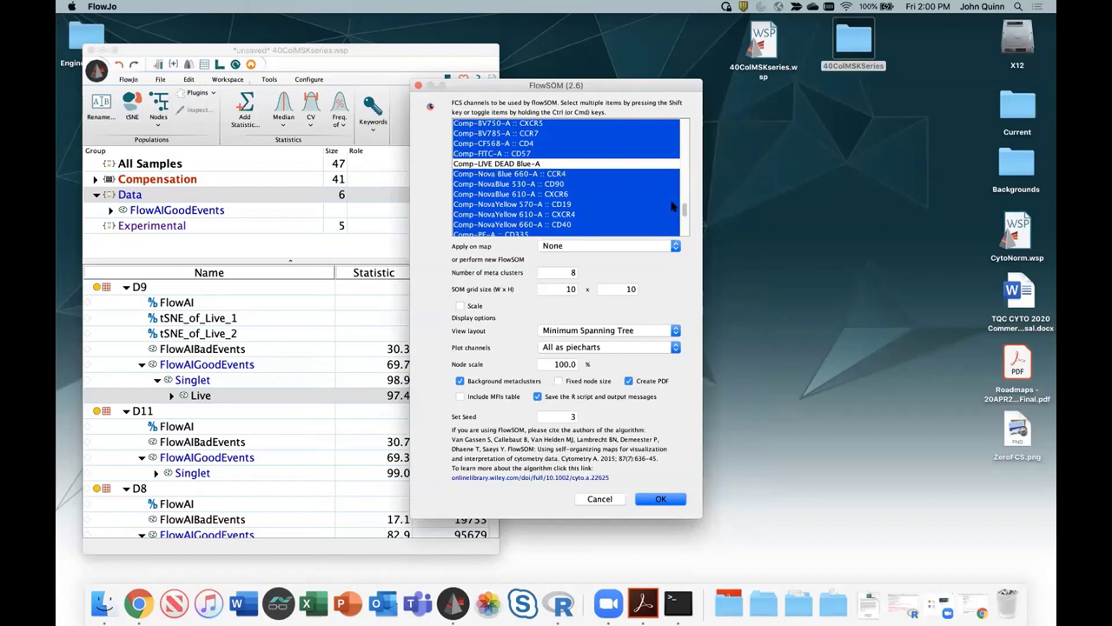
pyautogui.moveTo(683, 209)
pyautogui.mouseDown()
pyautogui.moveTo(683, 225)
pyautogui.moveTo(681, 182)
pyautogui.moveTo(683, 197)
pyautogui.mouseUp()
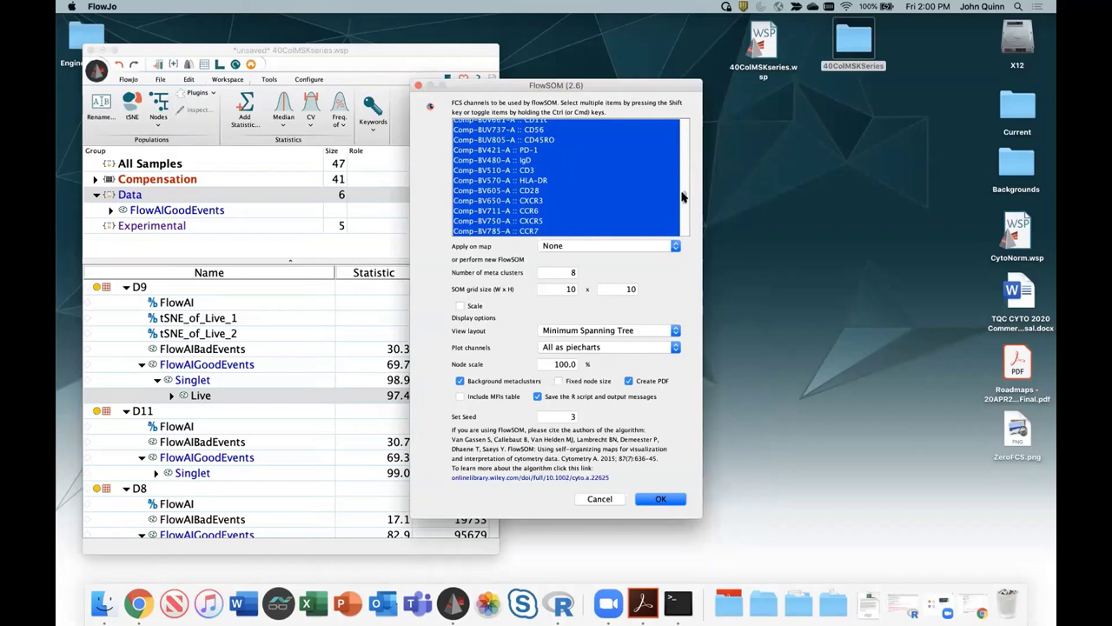
pyautogui.moveTo(682, 198); pyautogui.dragTo(682, 195)
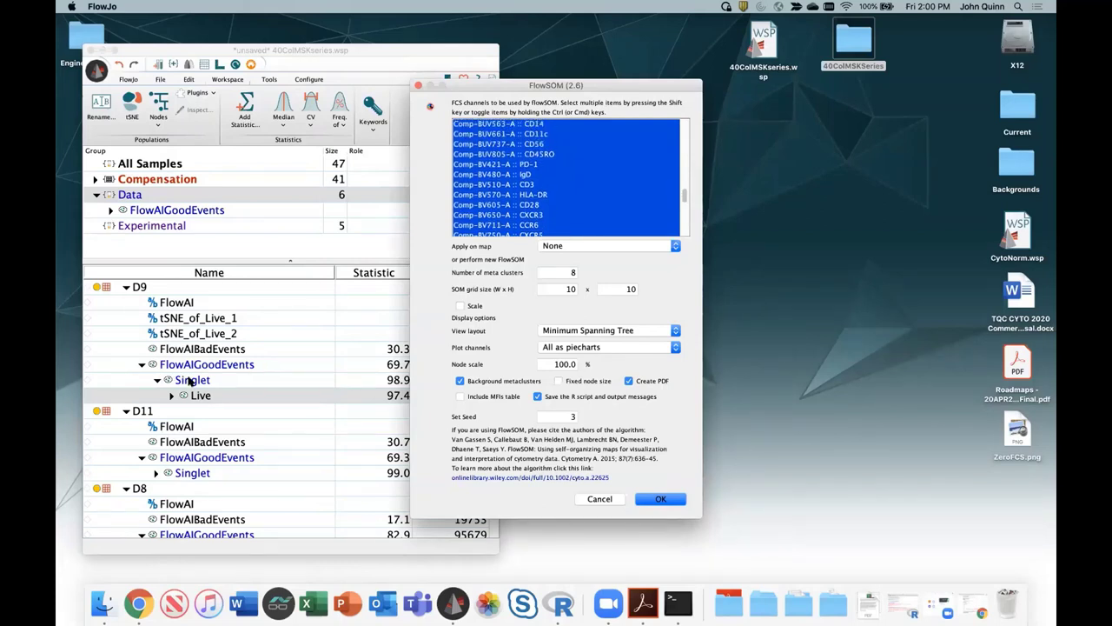
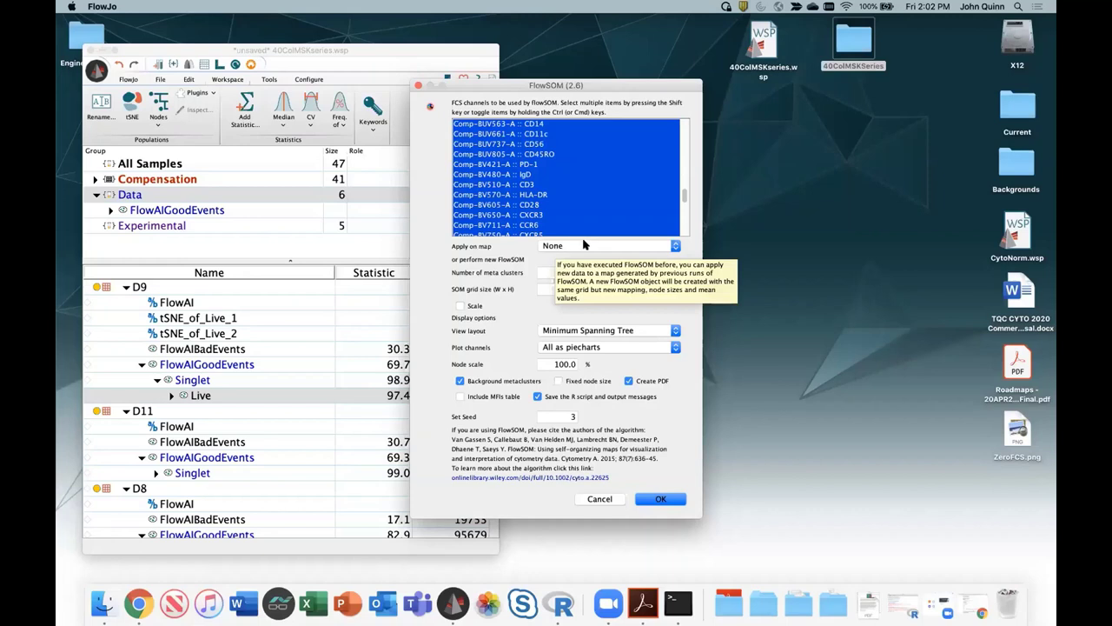
# - Leave Apply on map as None and set FlowSOM's number of meta clusters to 20
pyautogui.click(573, 246)
pyautogui.click(572, 246)
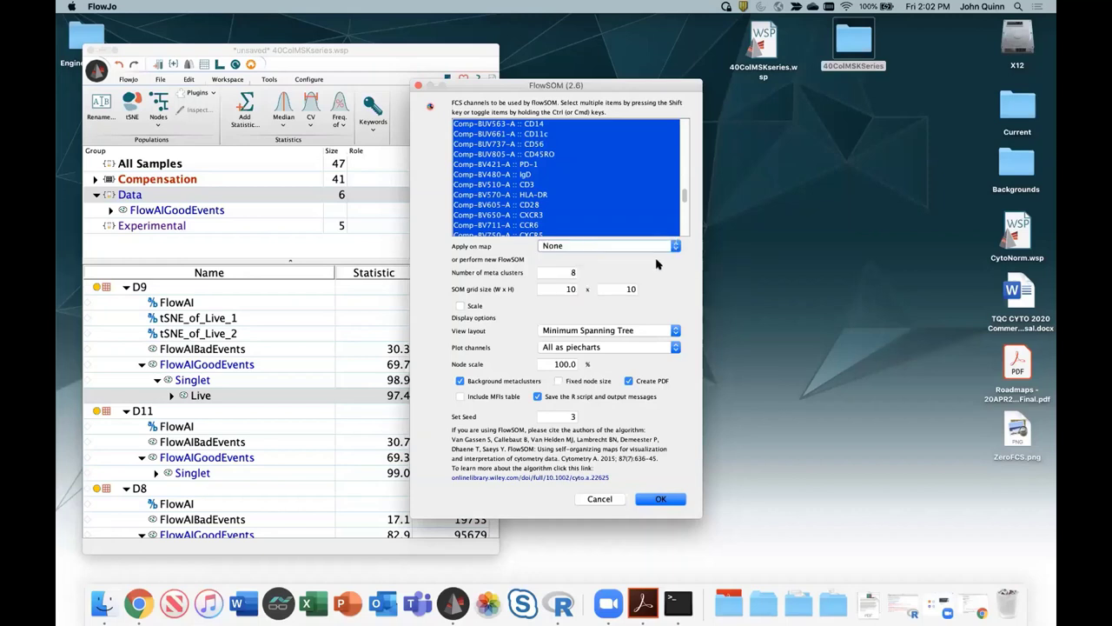
pyautogui.doubleClick(565, 272)
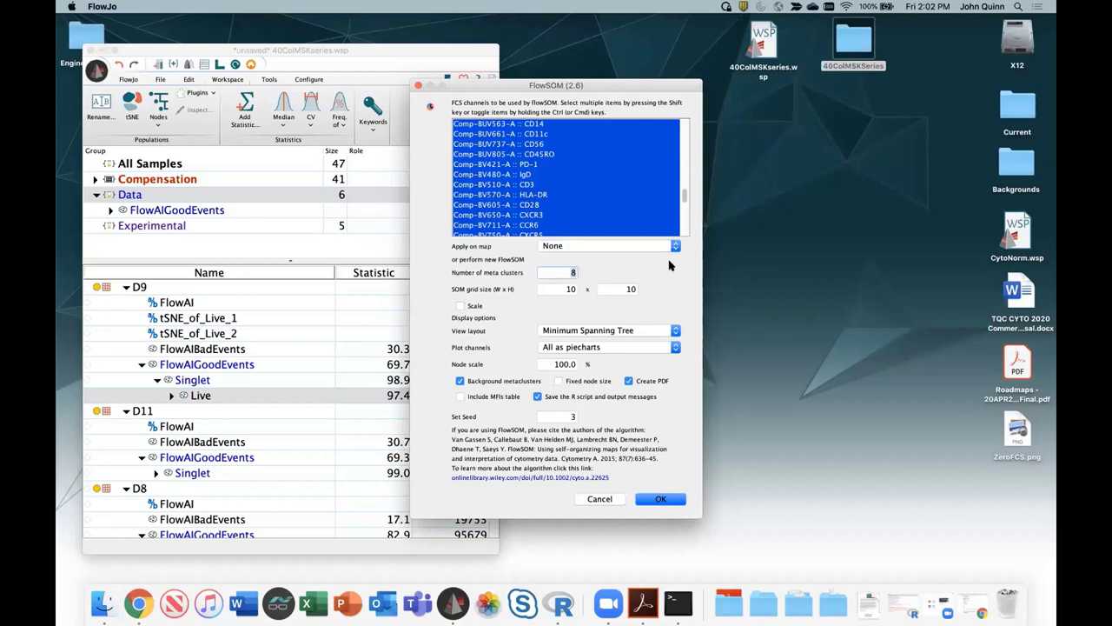
pyautogui.write('20')
pyautogui.moveTo(547, 85); pyautogui.dragTo(663, 87)
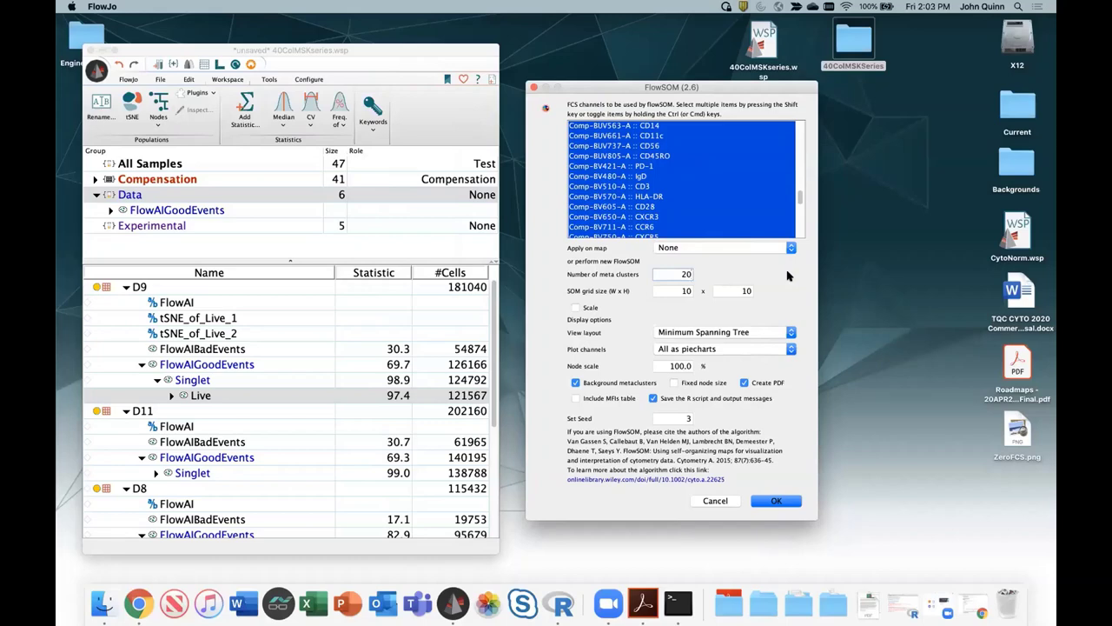
pyautogui.click(709, 329)
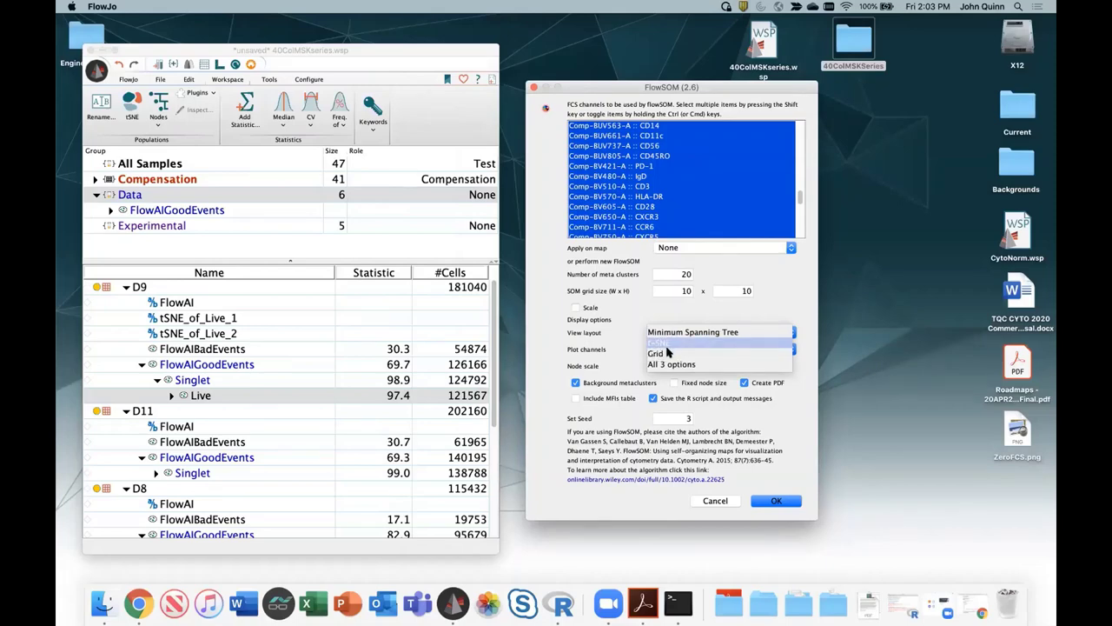
# - Keep the Minimum Spanning Tree layout with all channels shown as piecharts
pyautogui.click(684, 333)
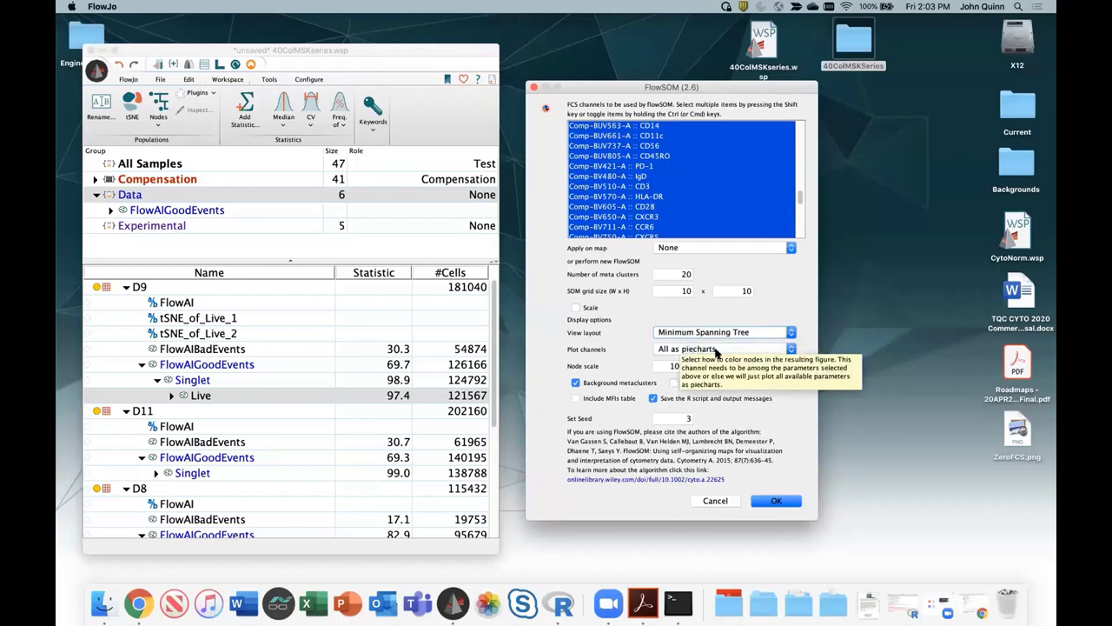
pyautogui.click(695, 350)
pyautogui.scroll(-3, 721, 382)
pyautogui.scroll(5, 728, 382)
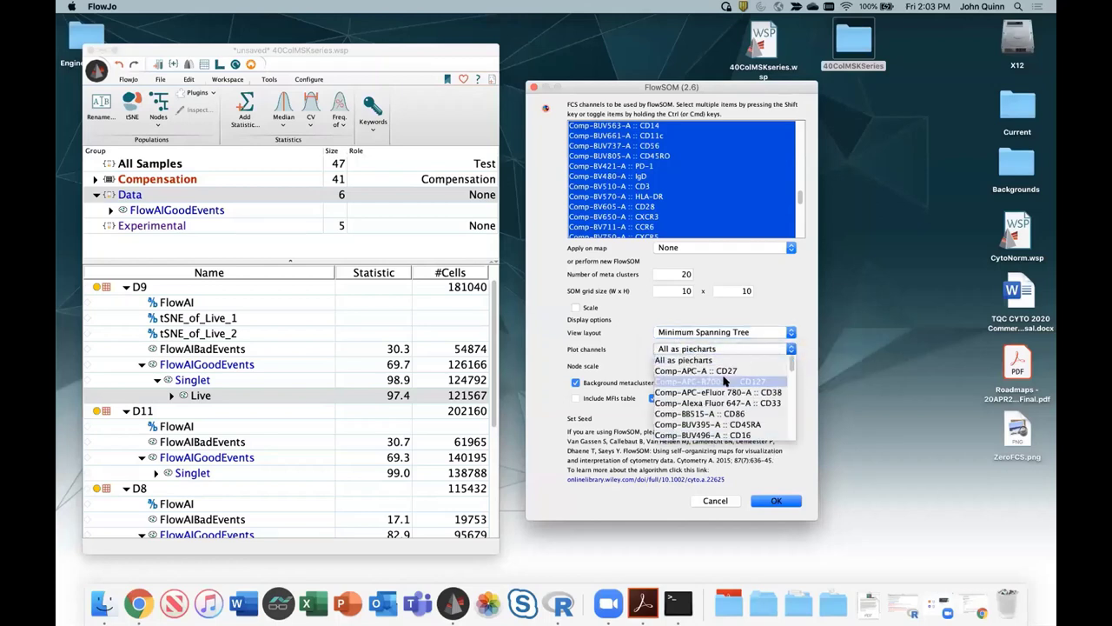
pyautogui.click(634, 348)
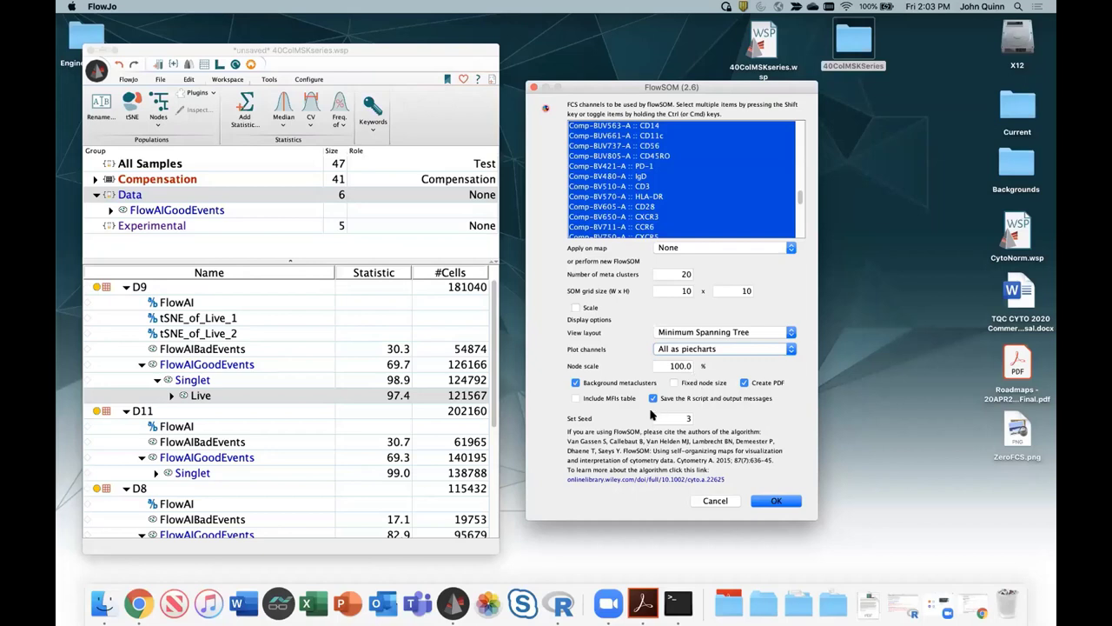
# - Run FlowSOM, expand the Live node, and open the 40ColMSKSeries folder
pyautogui.click(775, 501)
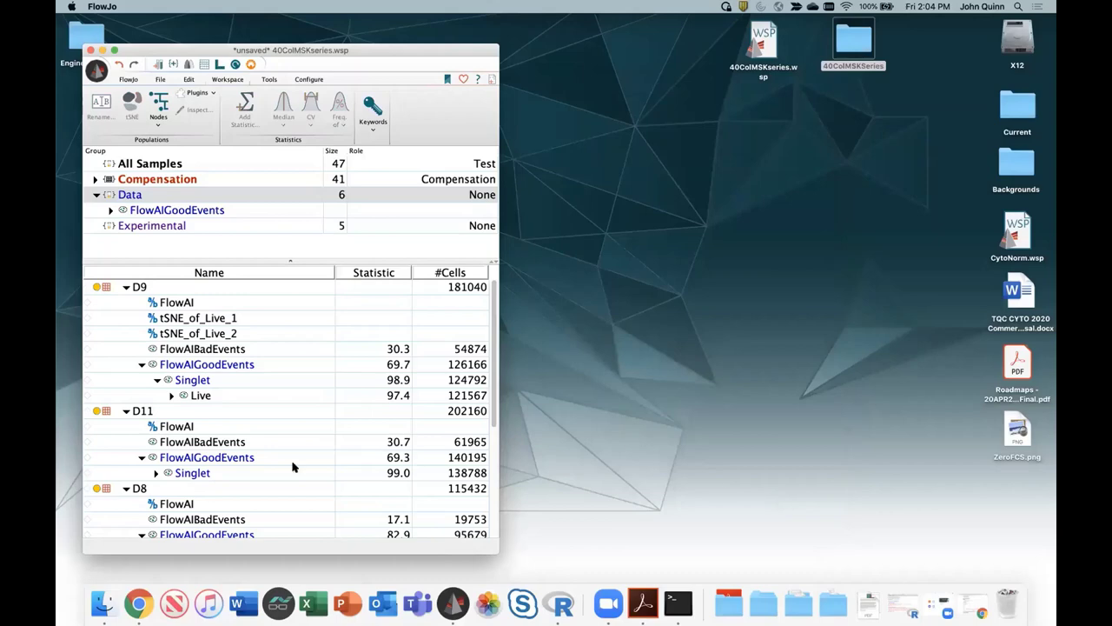
pyautogui.click(173, 395)
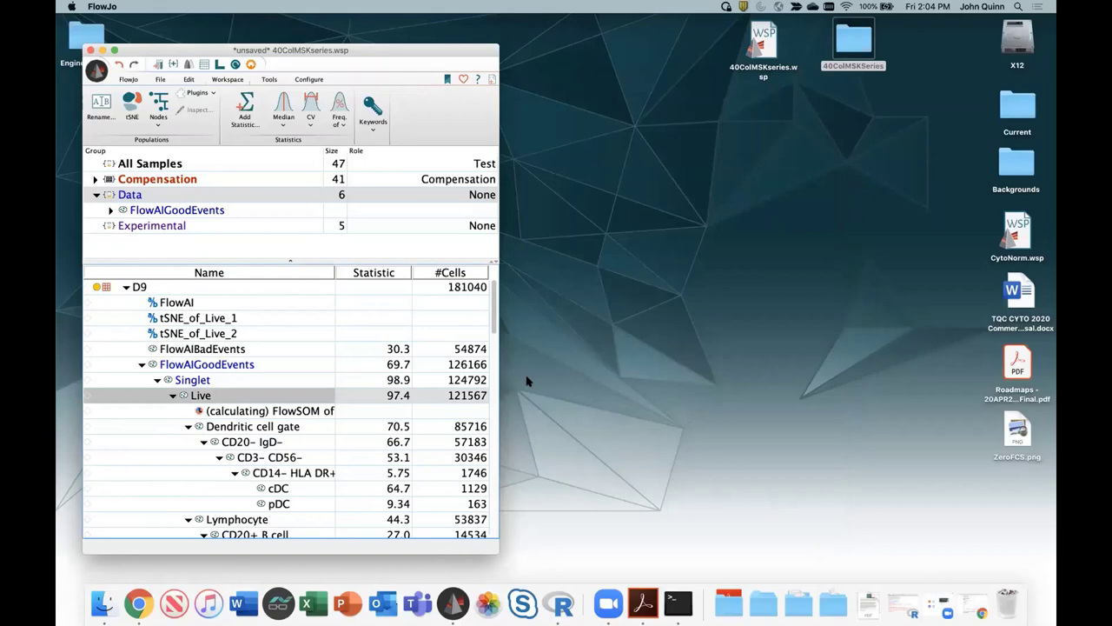
pyautogui.doubleClick(855, 35)
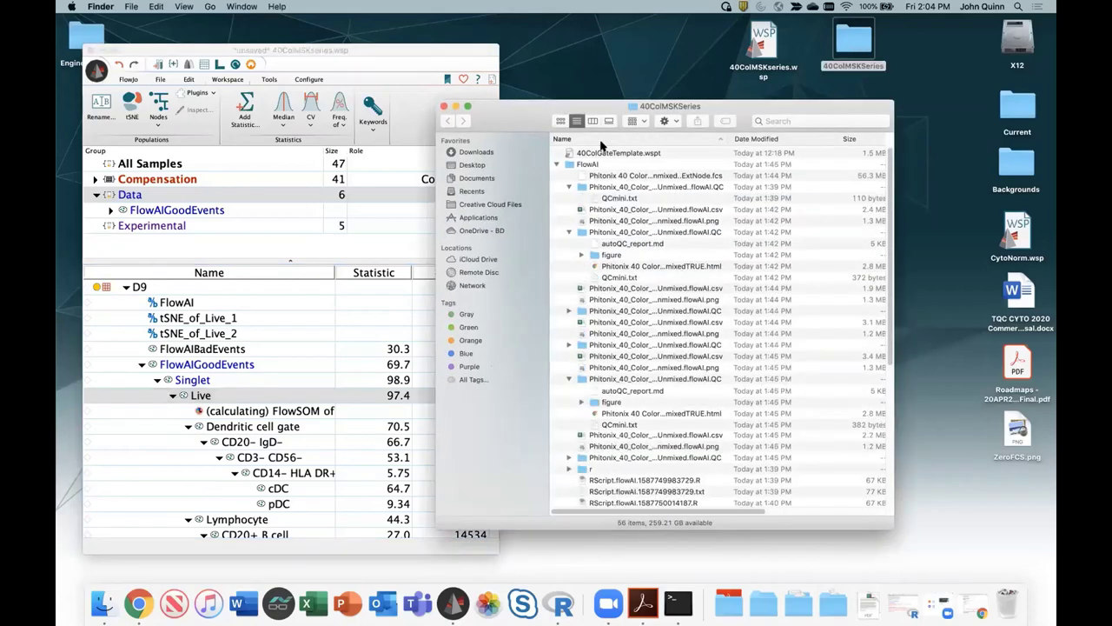
# - Expand the FlowSOM output folder and widen the Finder window and Name column
pyautogui.click(556, 165)
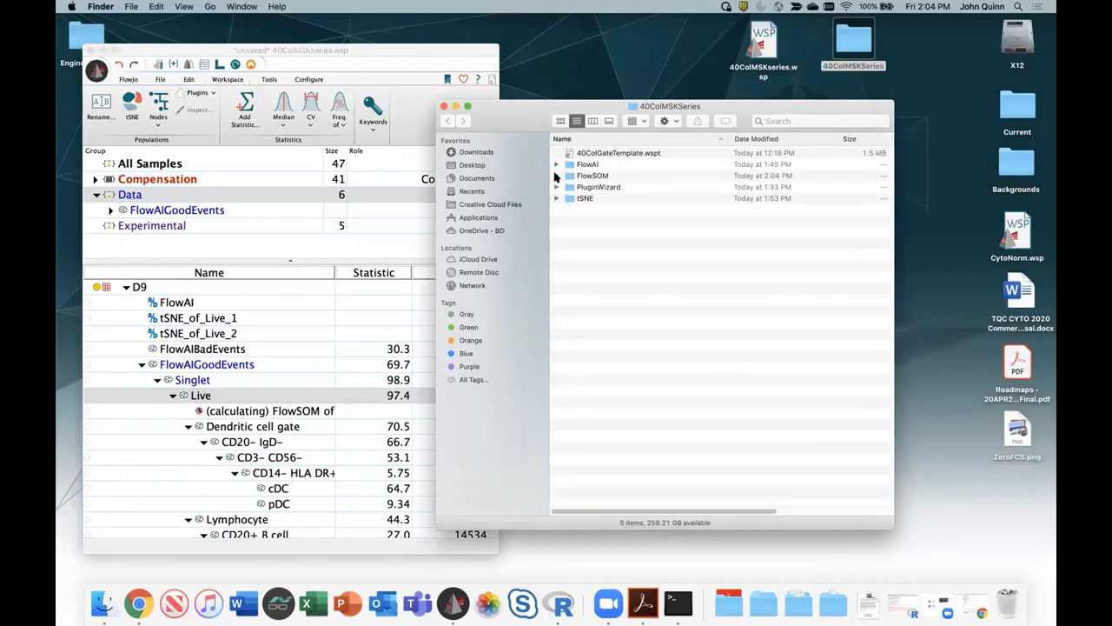
pyautogui.click(557, 175)
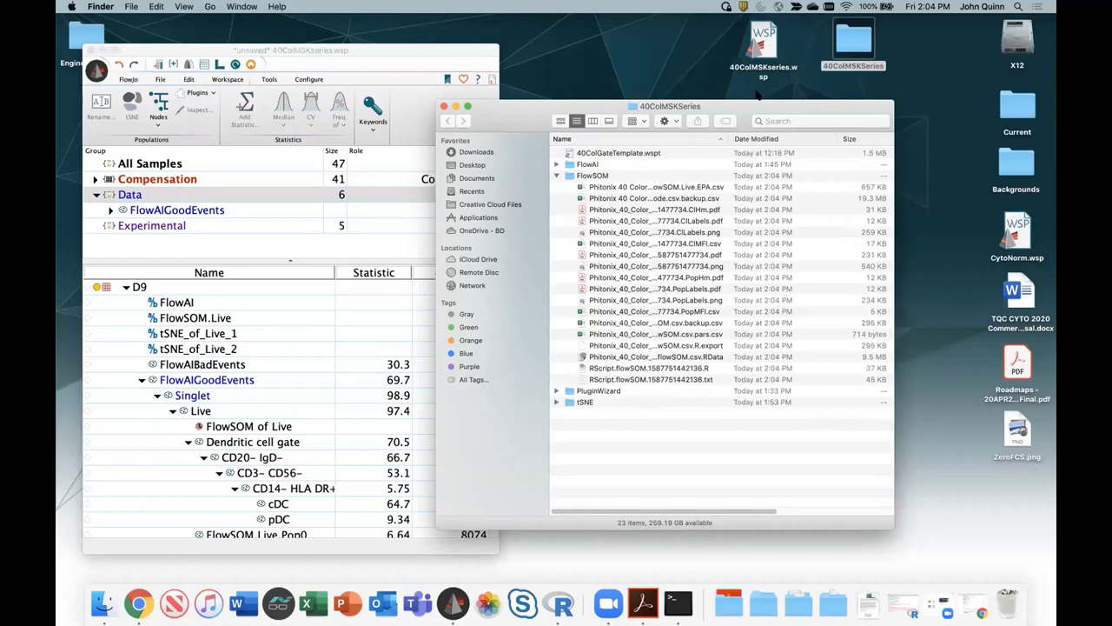
pyautogui.moveTo(756, 106); pyautogui.dragTo(311, 100)
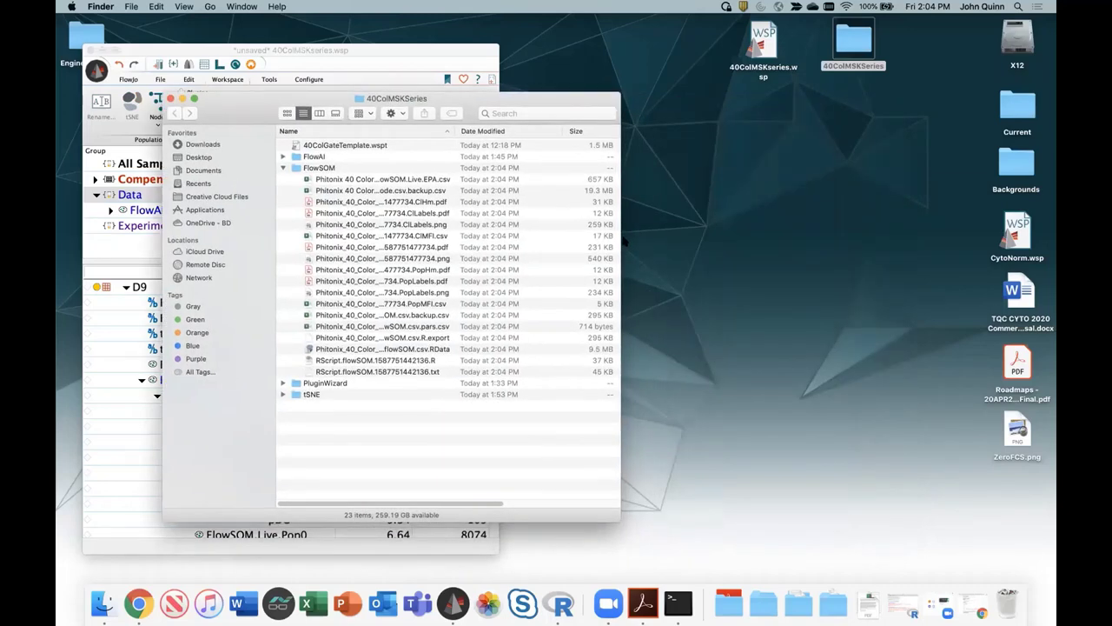
pyautogui.moveTo(727, 235); pyautogui.dragTo(800, 226)
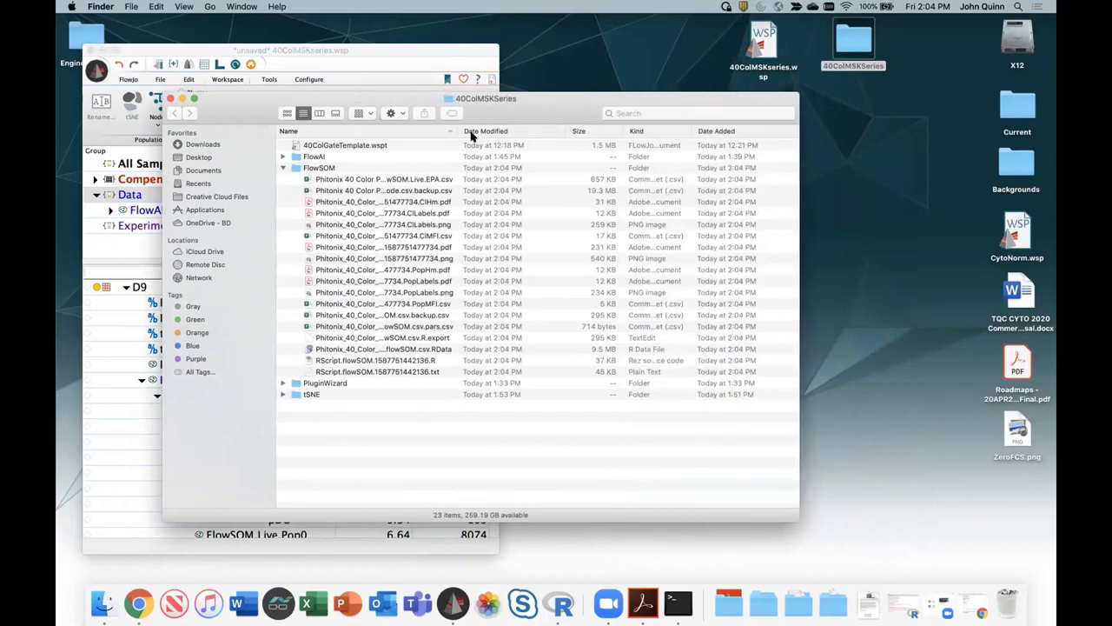
pyautogui.moveTo(457, 130); pyautogui.dragTo(640, 128)
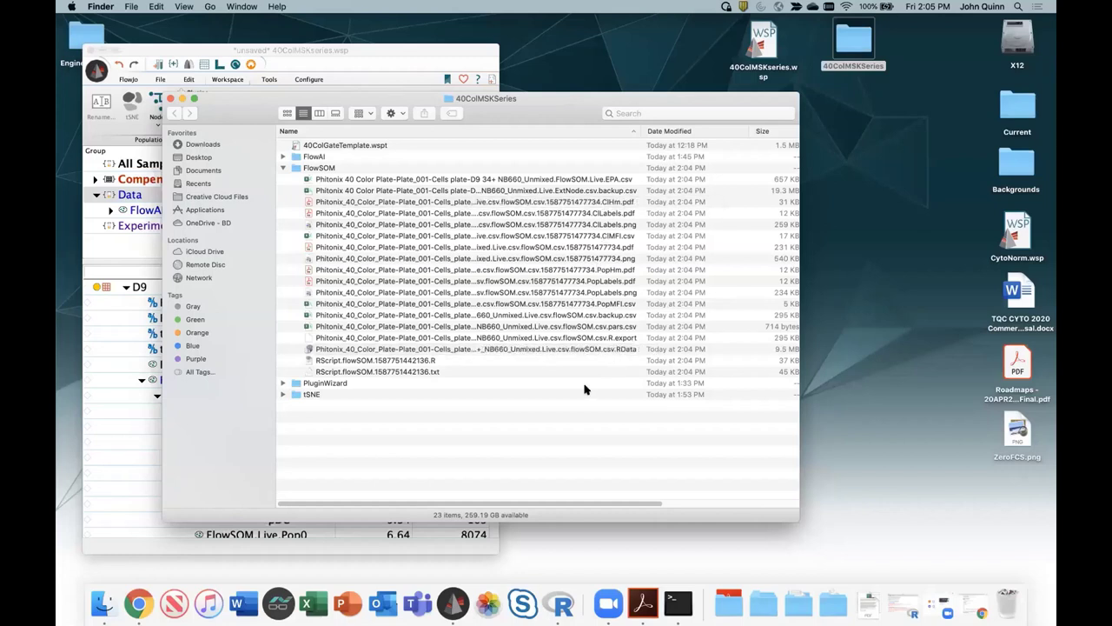
pyautogui.click(602, 272)
pyautogui.doubleClick(602, 272)
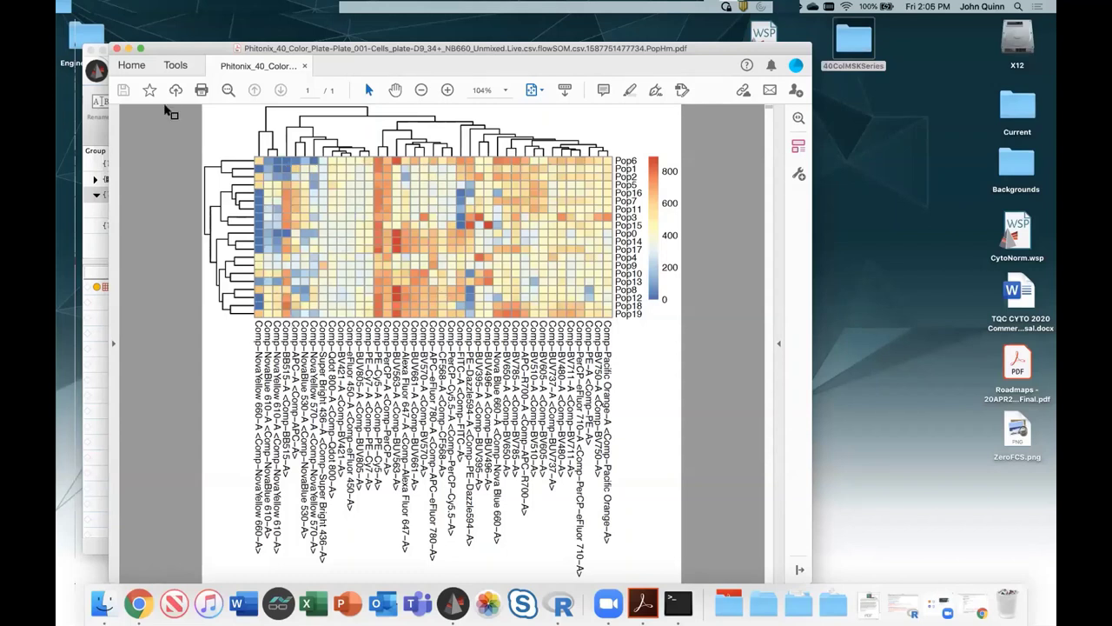
pyautogui.click(116, 48)
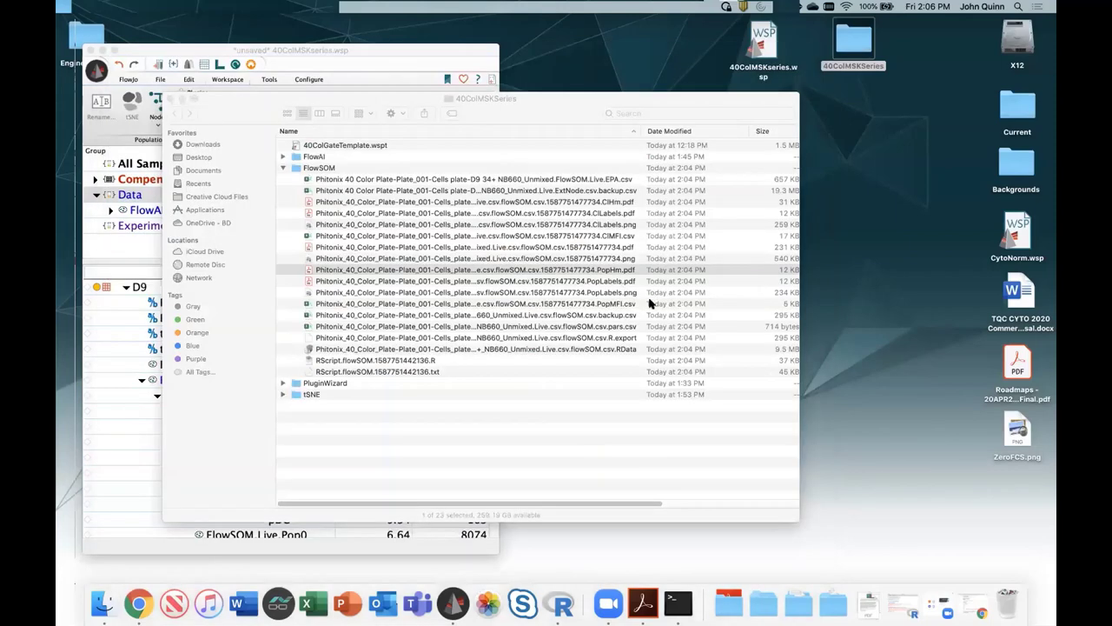
pyautogui.doubleClick(606, 207)
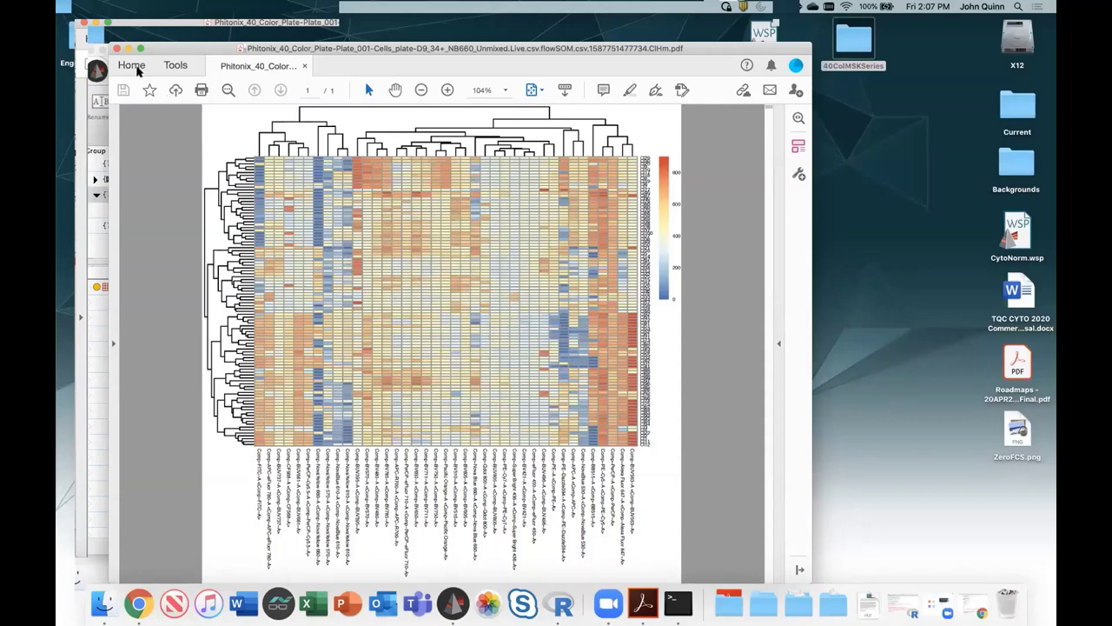
pyautogui.click(117, 48)
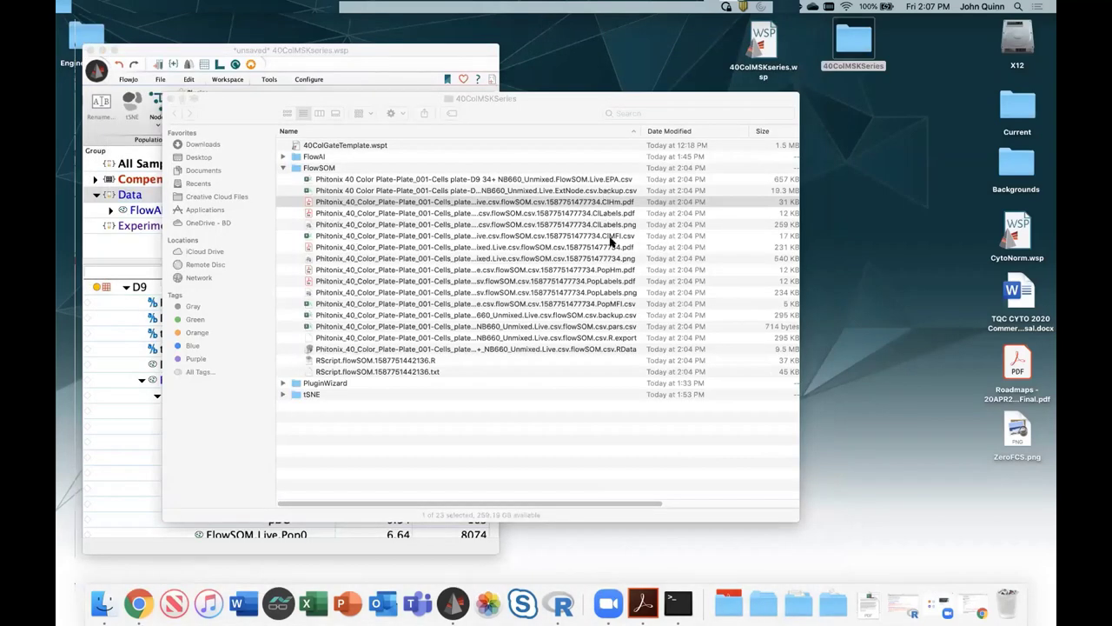
pyautogui.doubleClick(596, 293)
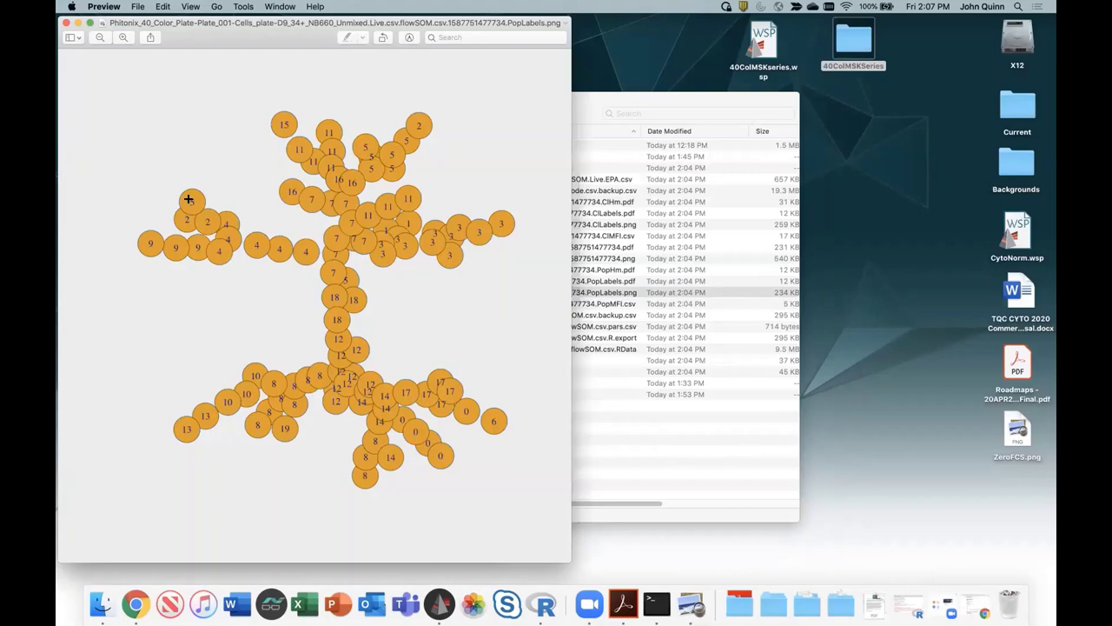
pyautogui.click(68, 23)
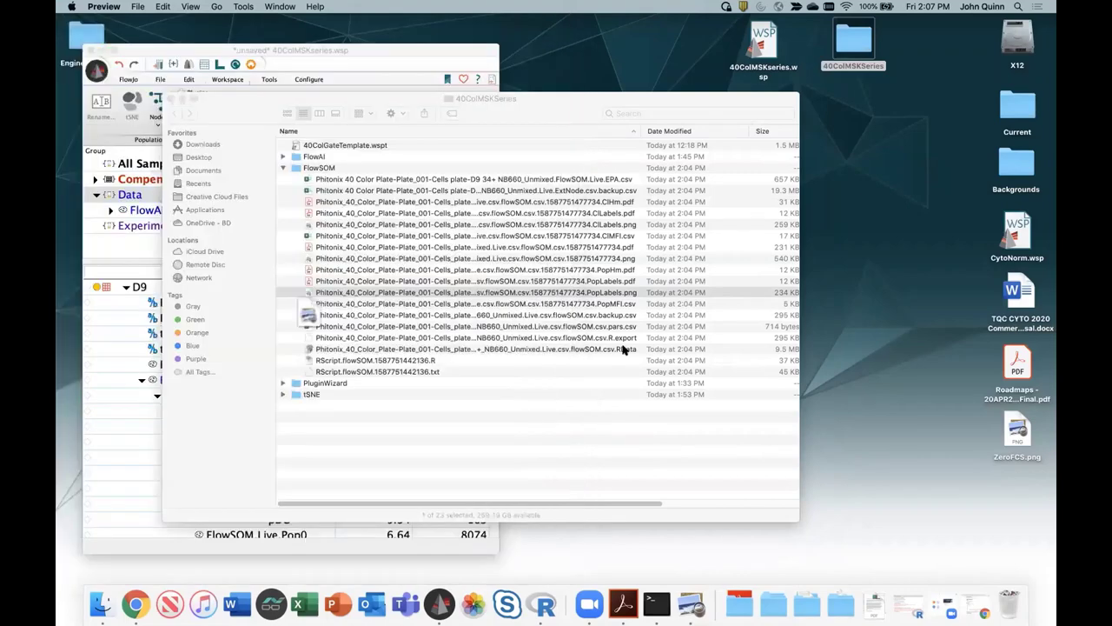
# - Open PopMFI.csv in Excel to review cluster marker values, then close it
pyautogui.click(606, 303)
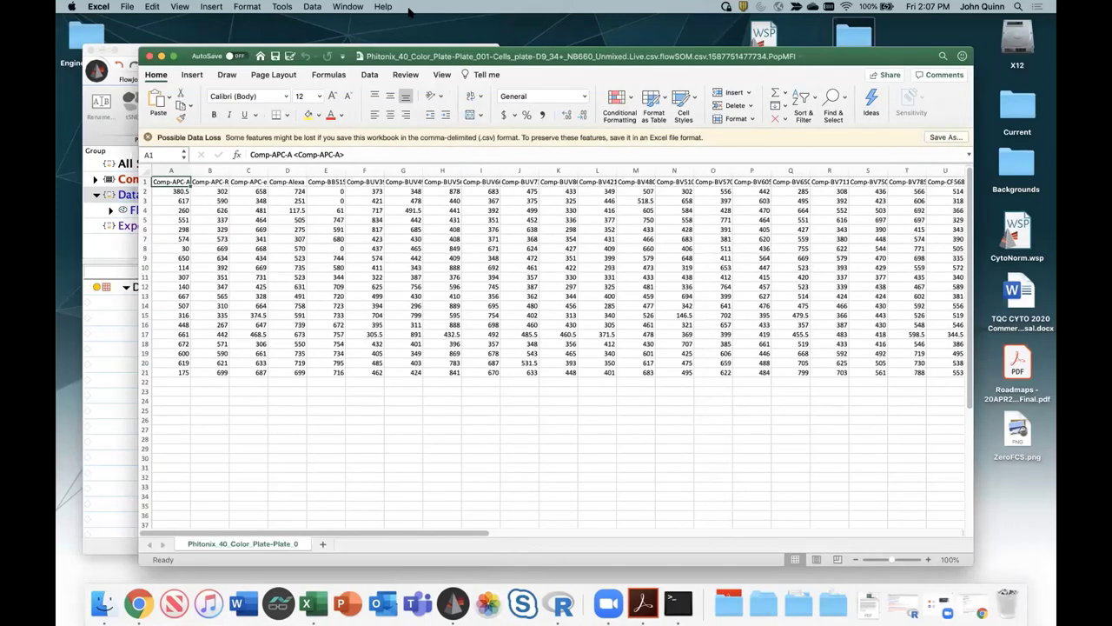
pyautogui.click(149, 56)
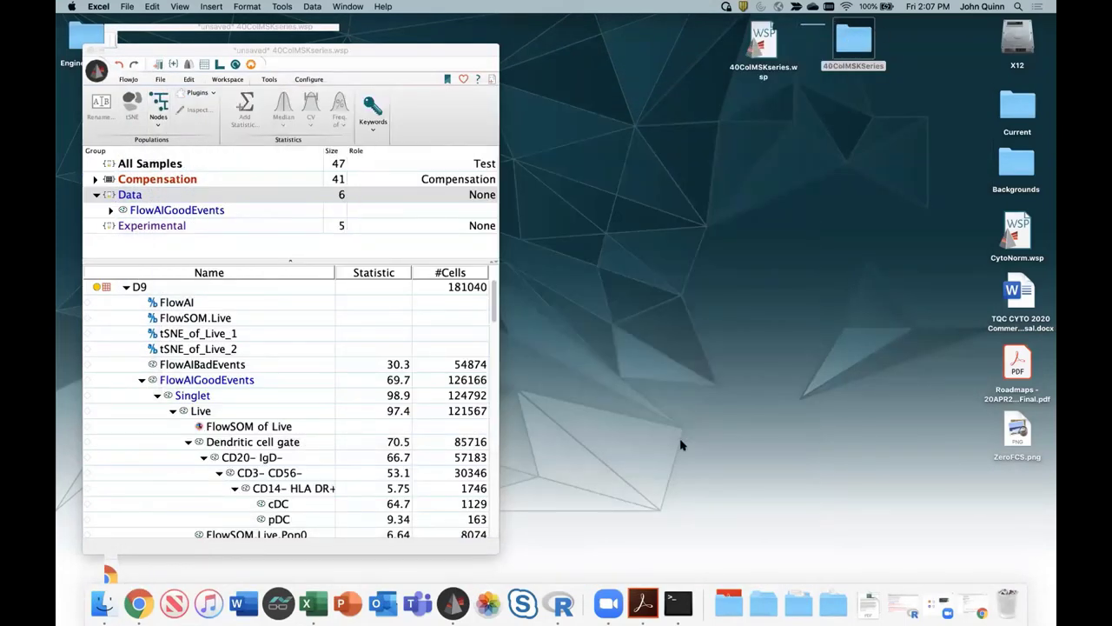
# - Drag the FlowSOM of Live plots into the layout window
pyautogui.click(221, 63)
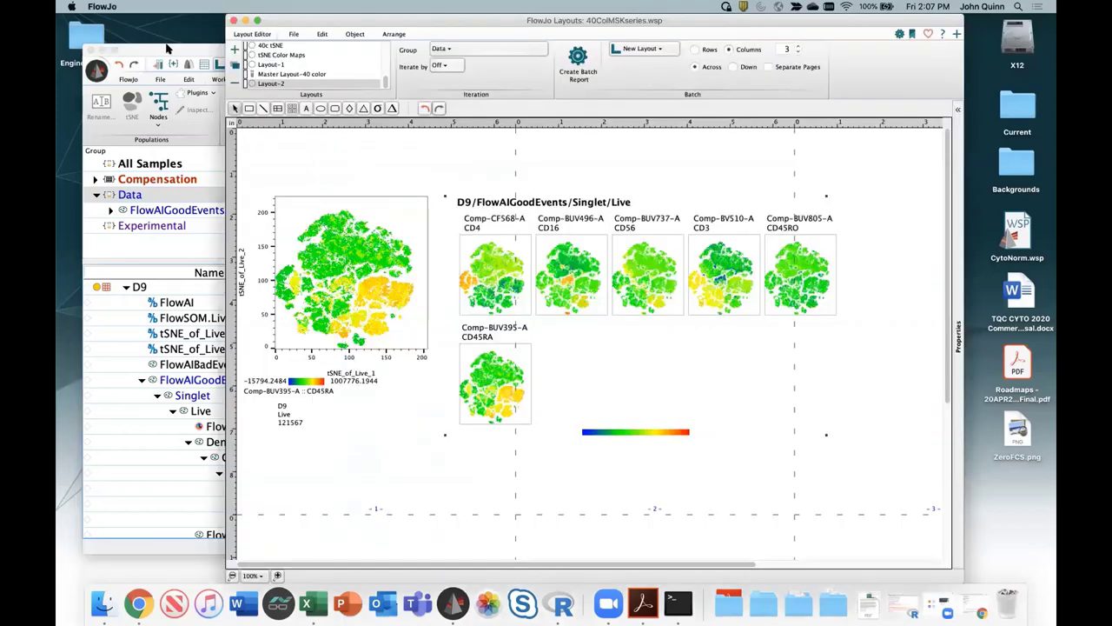
pyautogui.moveTo(779, 28); pyautogui.dragTo(1013, 32)
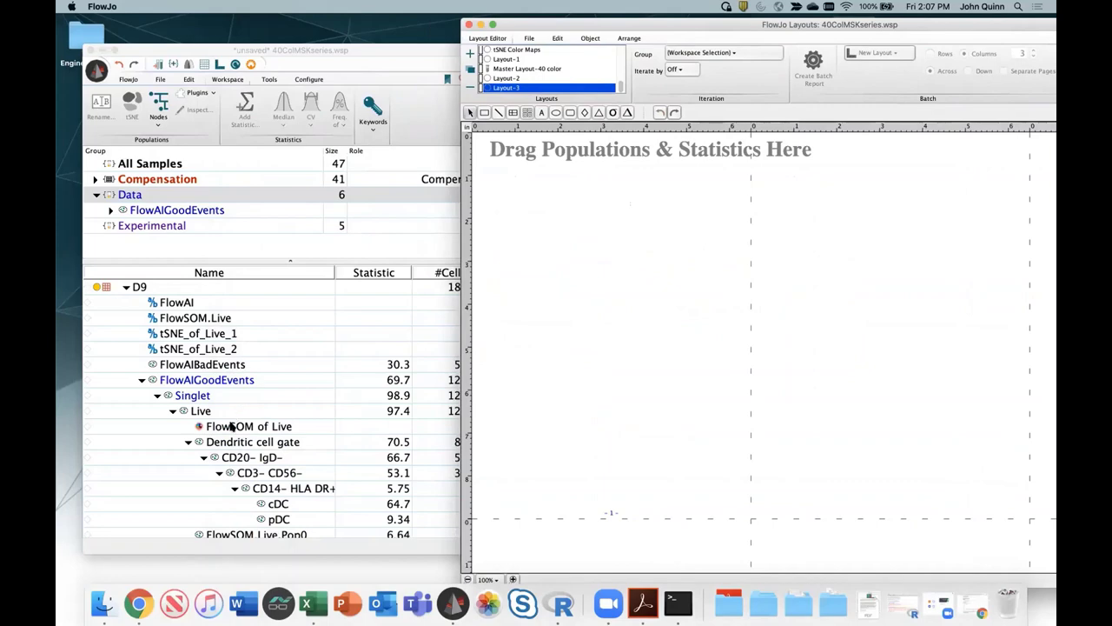
pyautogui.click(235, 426)
pyautogui.moveTo(235, 426); pyautogui.dragTo(669, 308)
# - Reposition Layout-3 and scroll through the FlowSOM piechart tree, heatmap and legend
pyautogui.click(657, 350)
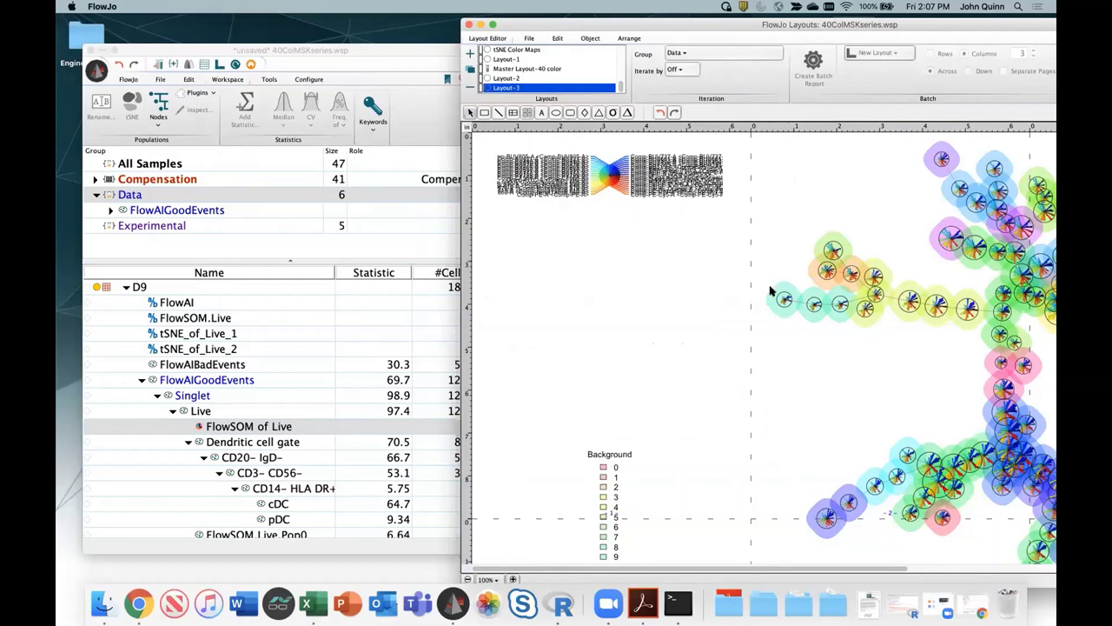
pyautogui.moveTo(863, 26); pyautogui.dragTo(481, 29)
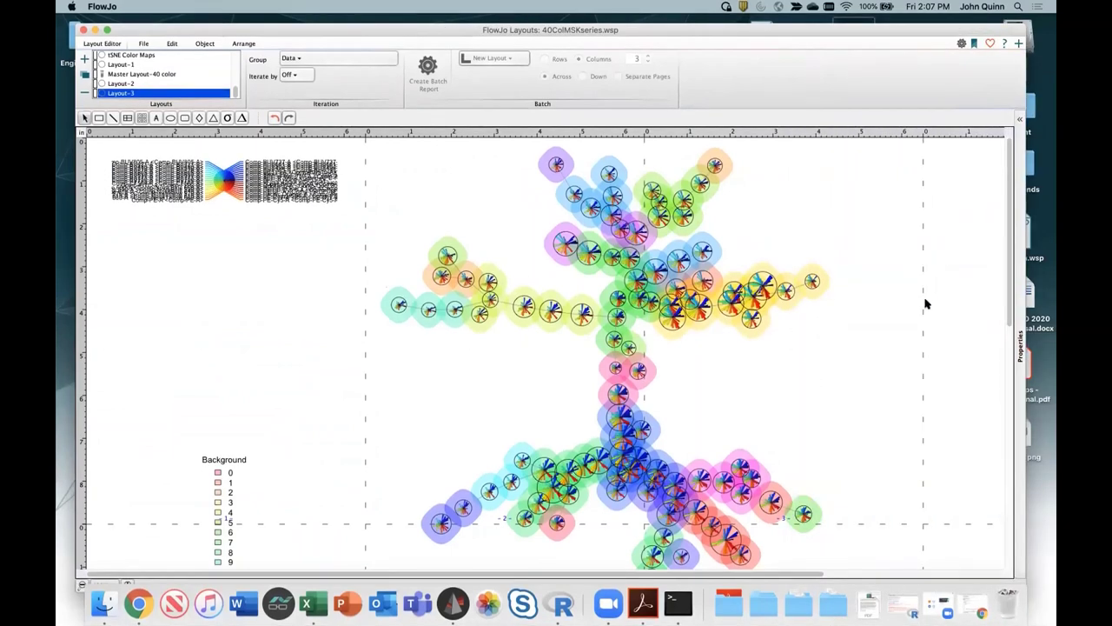
pyautogui.scroll(-2, 464, 377)
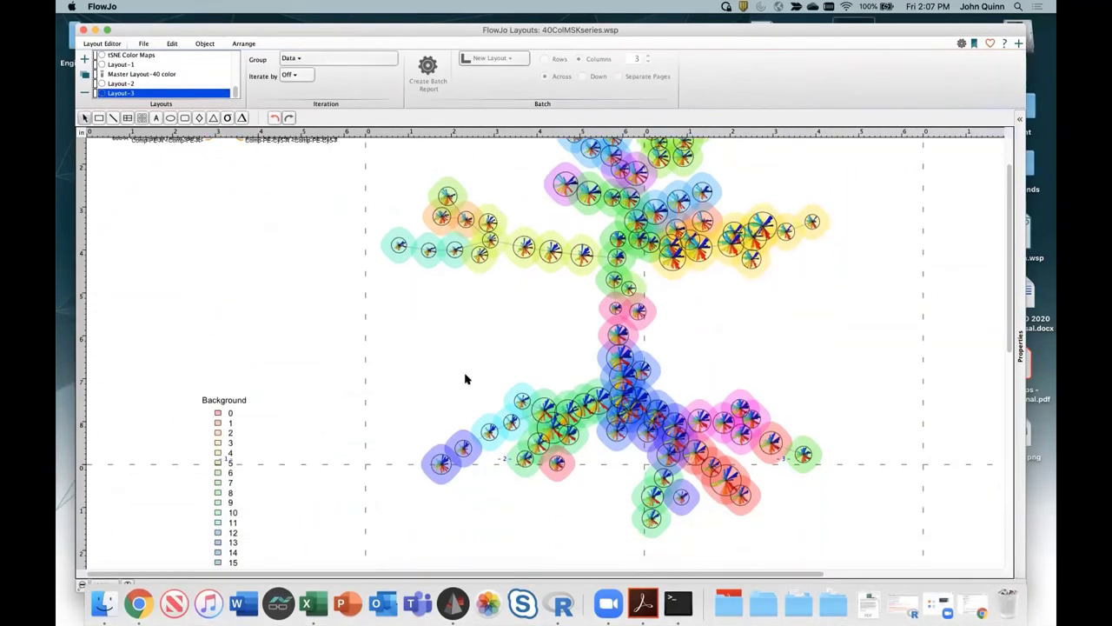
pyautogui.scroll(-2, 457, 379)
pyautogui.scroll(-3, 261, 365)
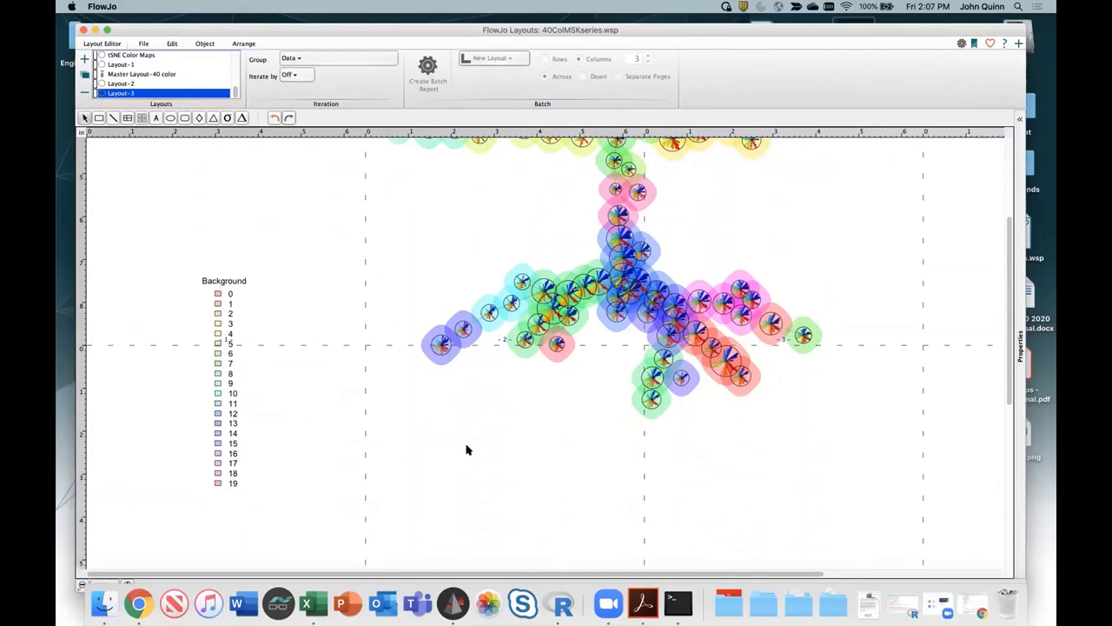
pyautogui.scroll(5, 466, 449)
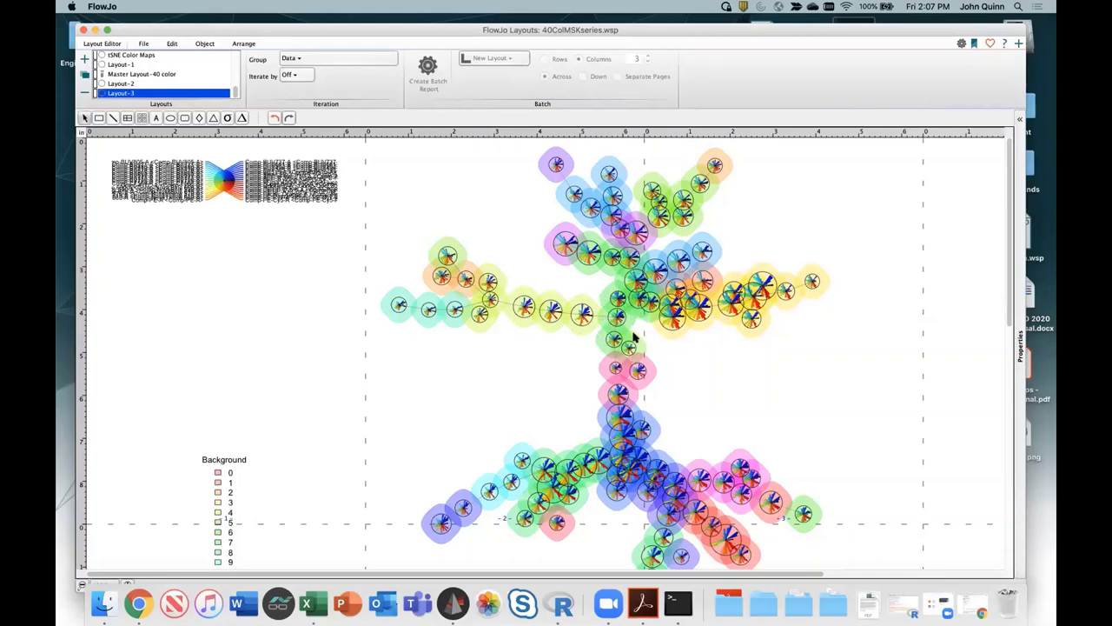
# - Bring the Layouts window in front of the workspace and maximise it
pyautogui.moveTo(386, 38); pyautogui.dragTo(610, 61)
pyautogui.scroll(-5, 260, 363)
pyautogui.click(257, 394)
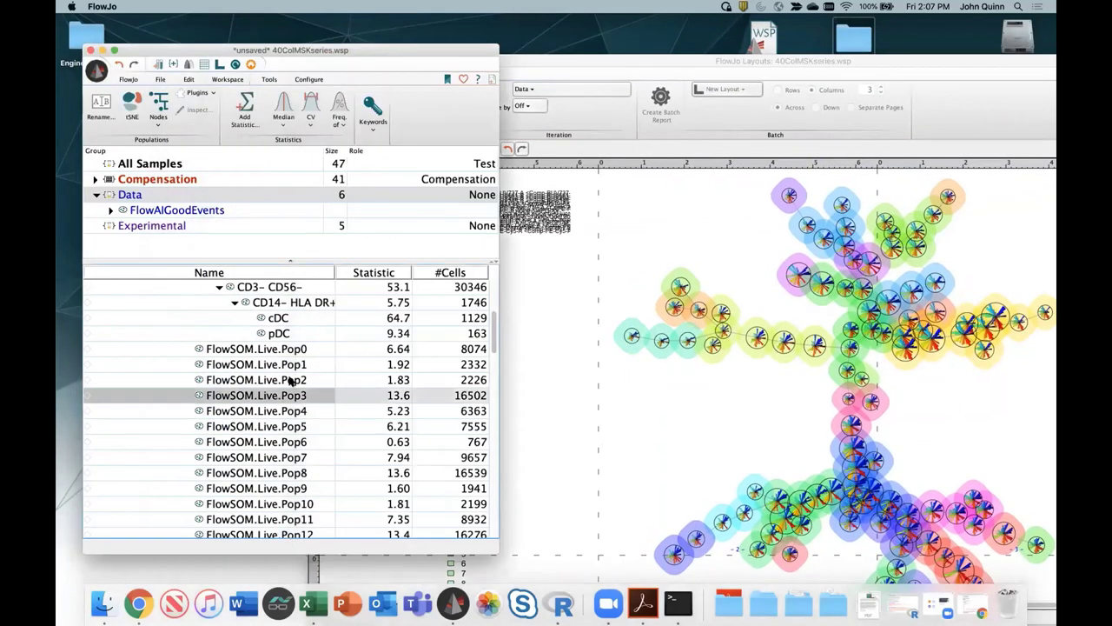
pyautogui.click(690, 416)
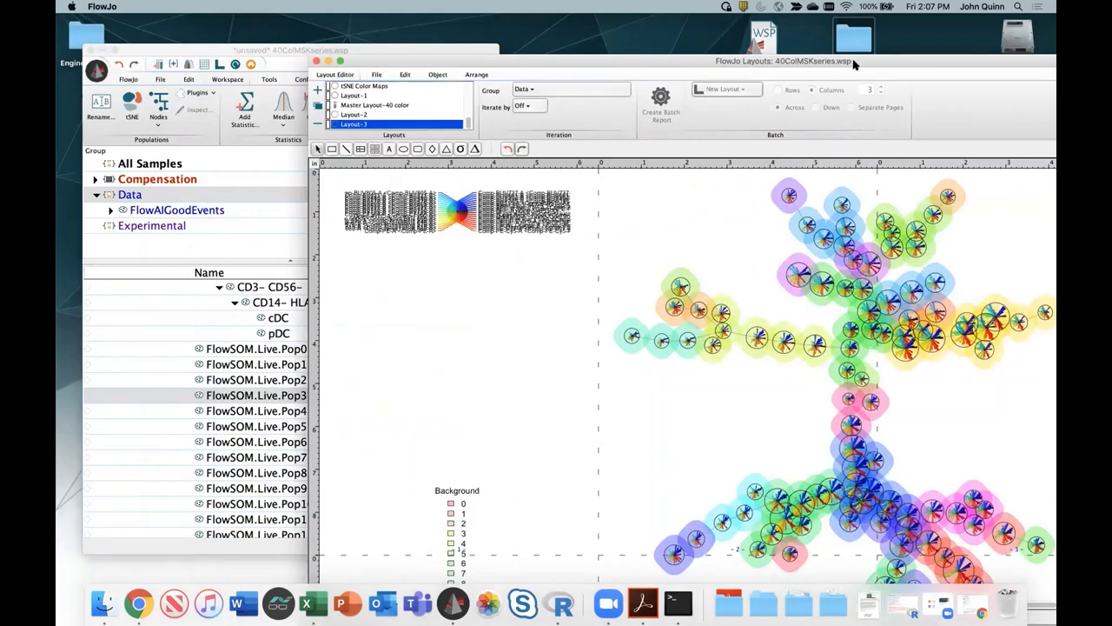
pyautogui.doubleClick(692, 57)
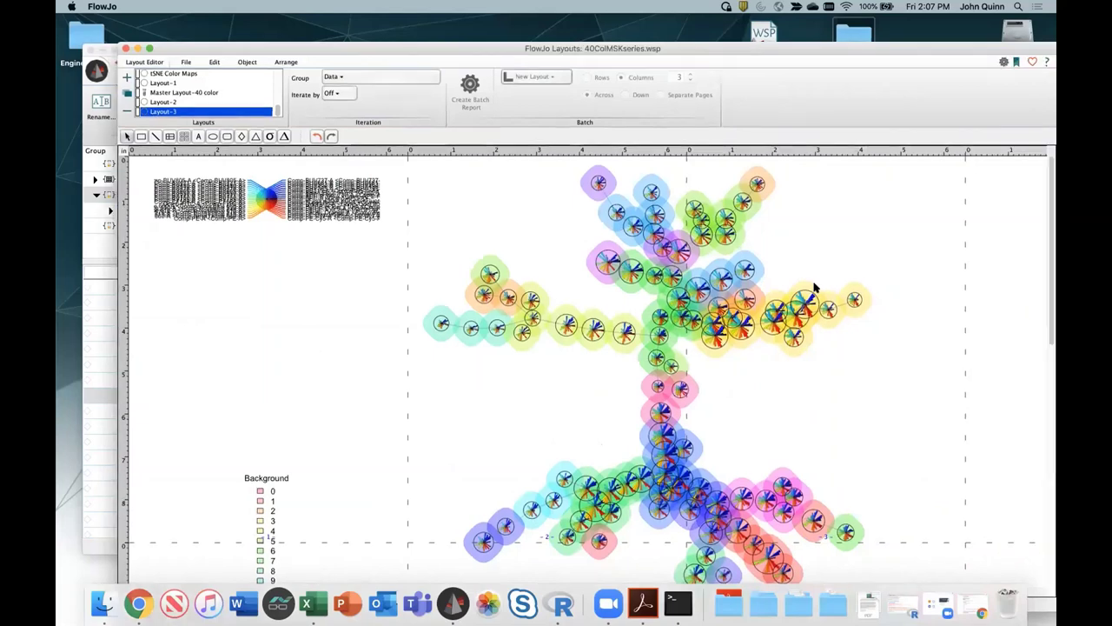
# - Scroll to the top of the canvas and delete Layout-3 with the minus button
pyautogui.scroll(3, 814, 287)
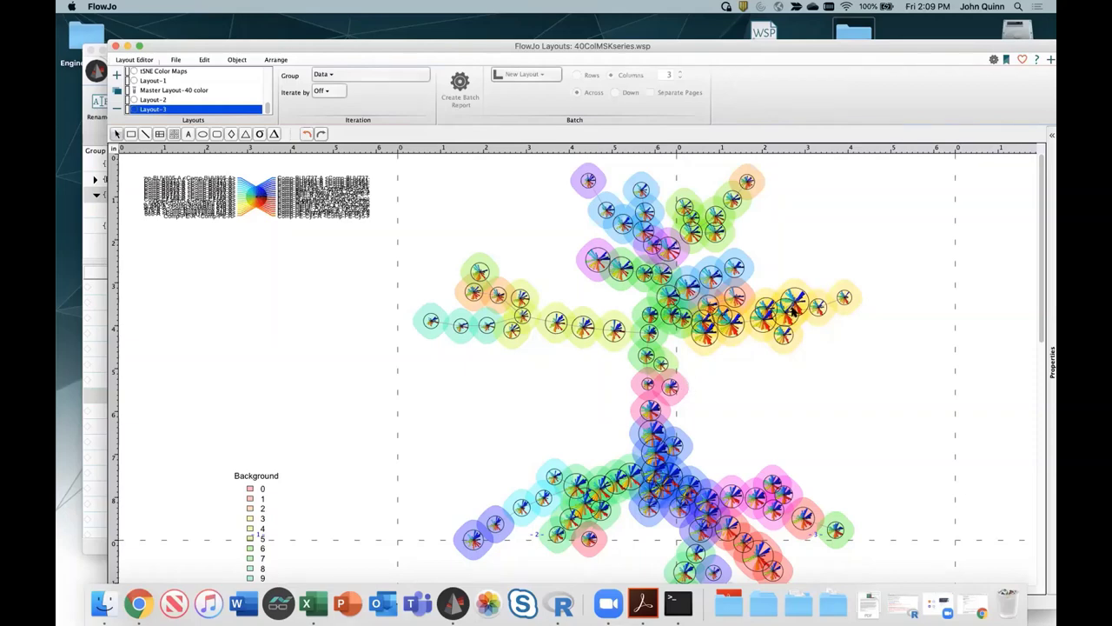
pyautogui.click(116, 111)
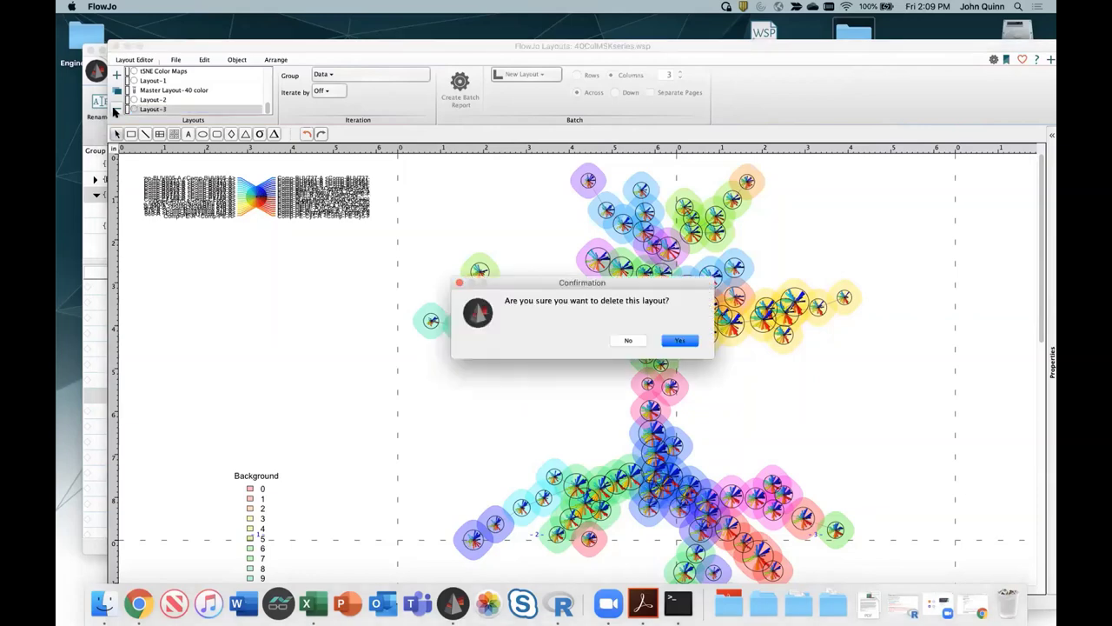
# - Confirm deleting Layout-3 and place FlowSOM.Live.Pop0 on the new layout
pyautogui.click(679, 343)
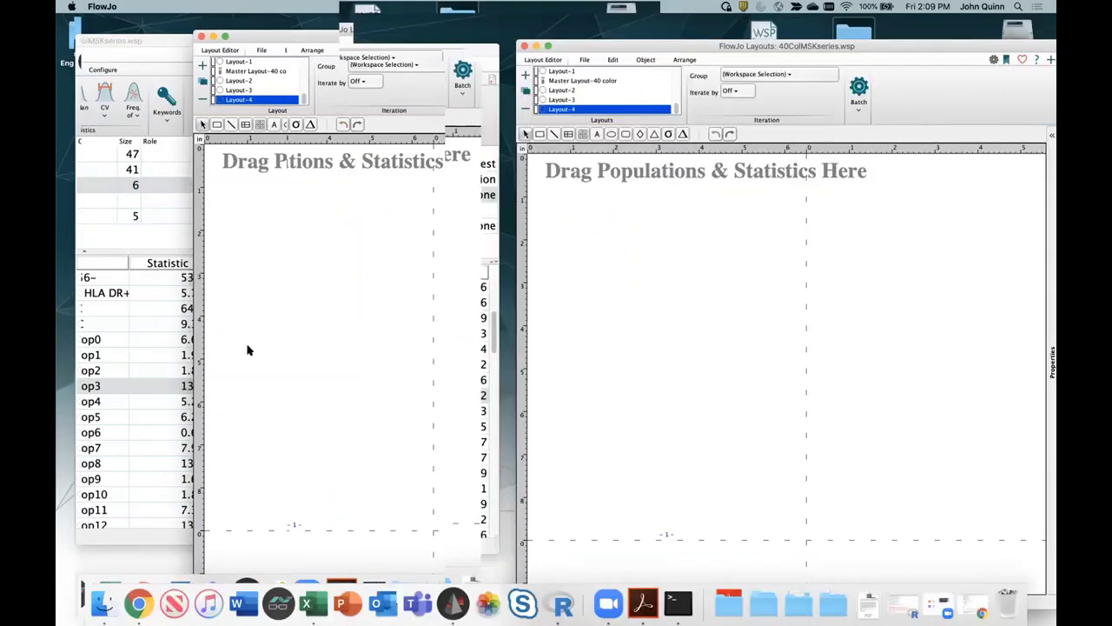
pyautogui.moveTo(249, 349); pyautogui.dragTo(663, 300)
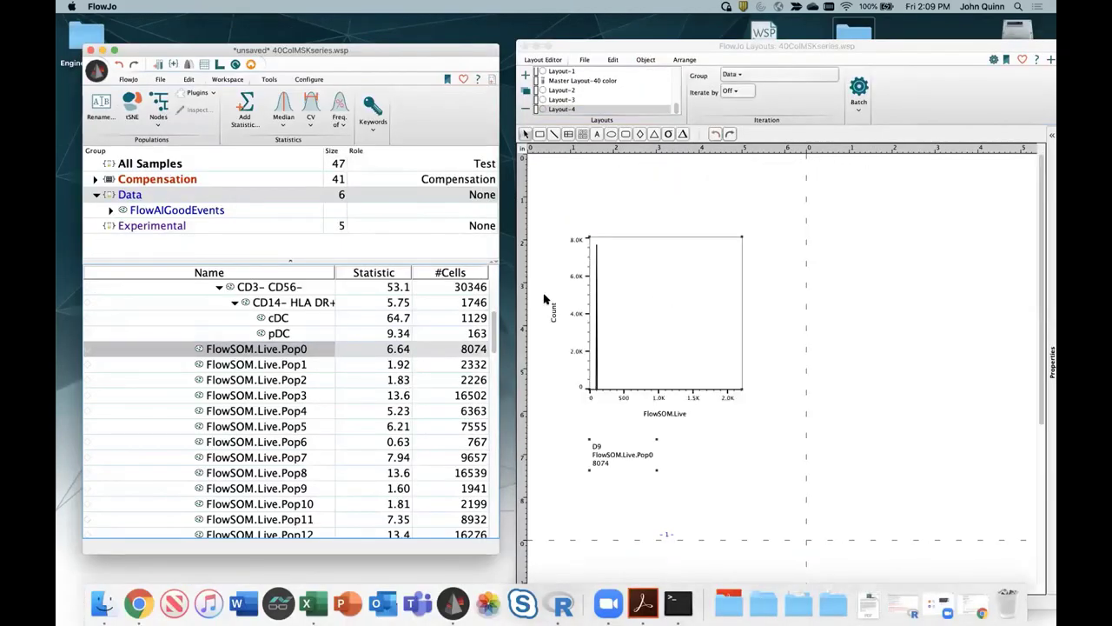
pyautogui.click(283, 365)
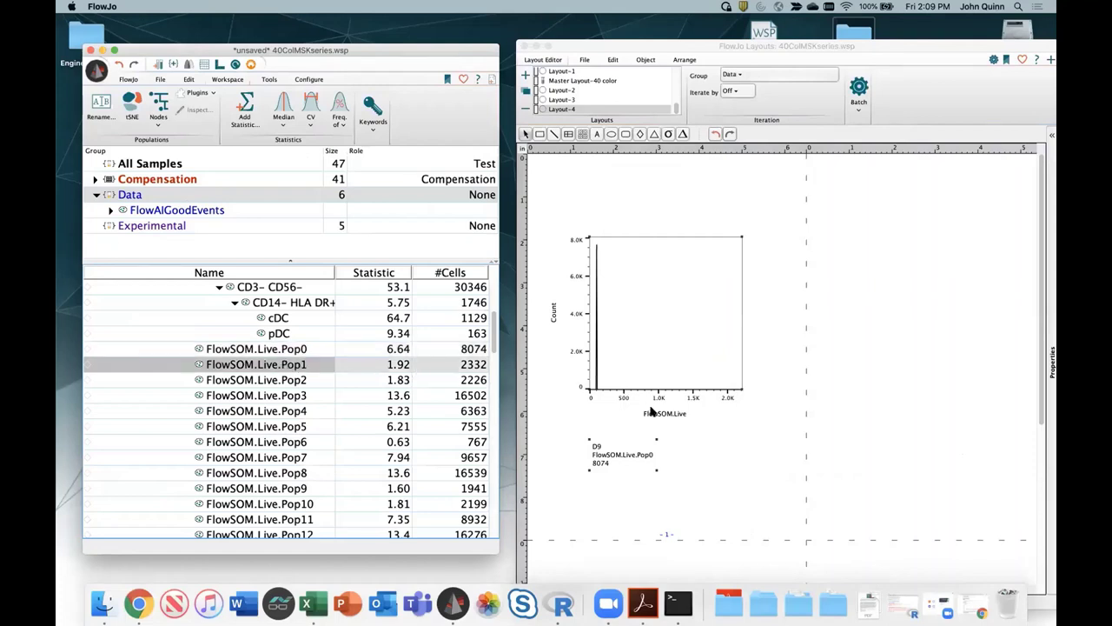
# - Set the plot axes to tSNE_of_Live_1 (x) and tSNE_of_Live_2 (y)
pyautogui.click(658, 414)
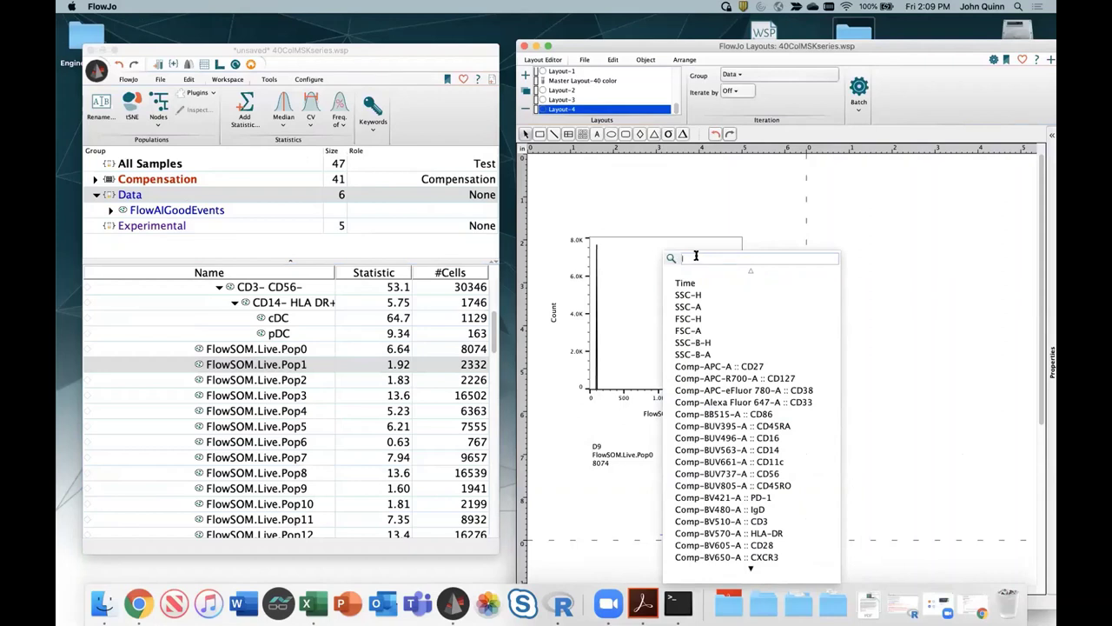
pyautogui.write('t')
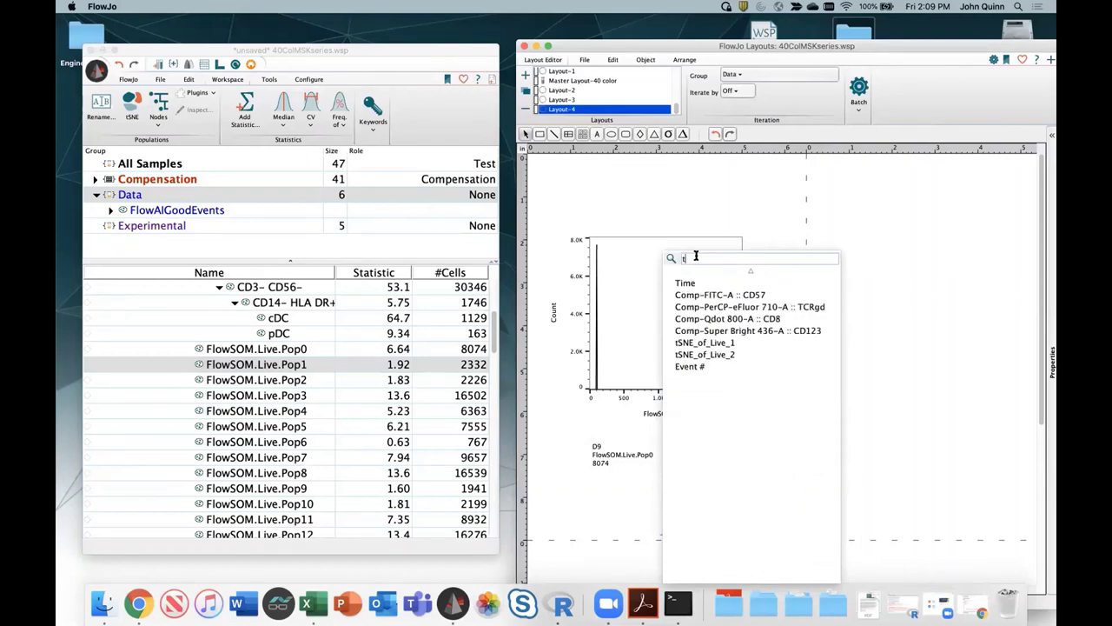
pyautogui.click(708, 347)
pyautogui.click(557, 314)
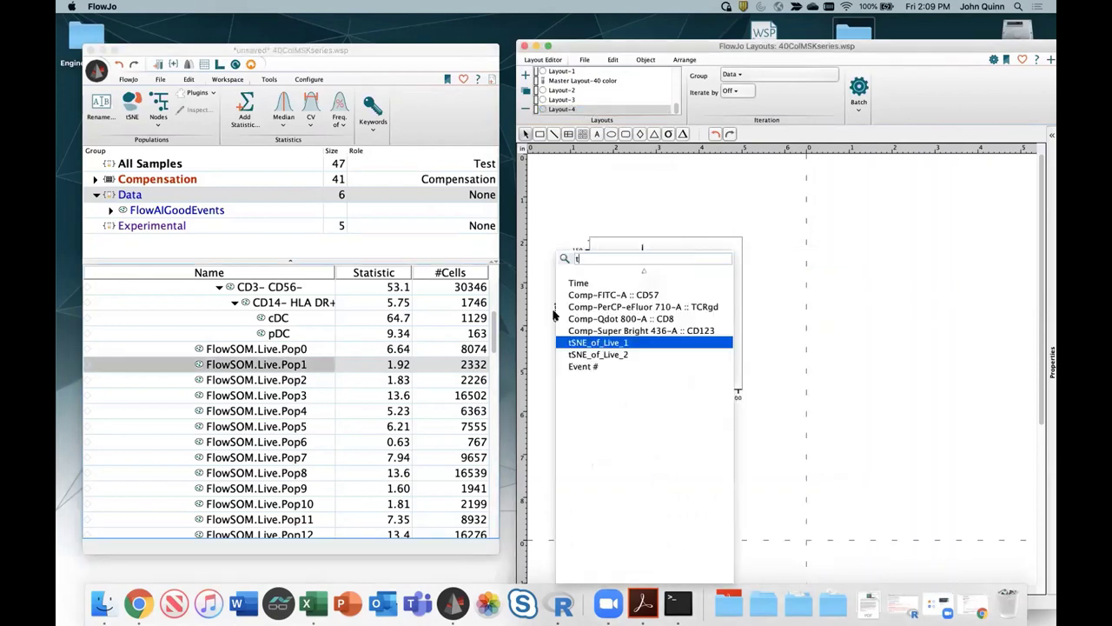
pyautogui.click(622, 355)
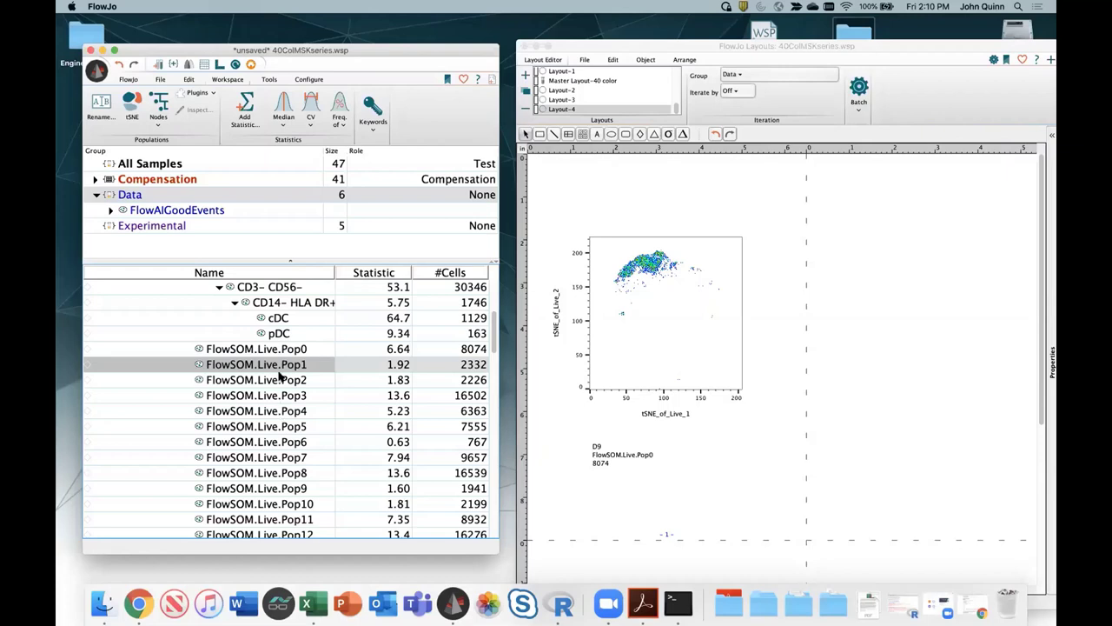
pyautogui.scroll(-4, 304, 418)
# - Overlay FlowSOM.Live.Pop0–Pop19 on the tSNE plot and move plot and legend top-left
pyautogui.keyDown('shift'); pyautogui.click(287, 459); pyautogui.keyUp('shift')
pyautogui.moveTo(287, 459); pyautogui.dragTo(630, 315)
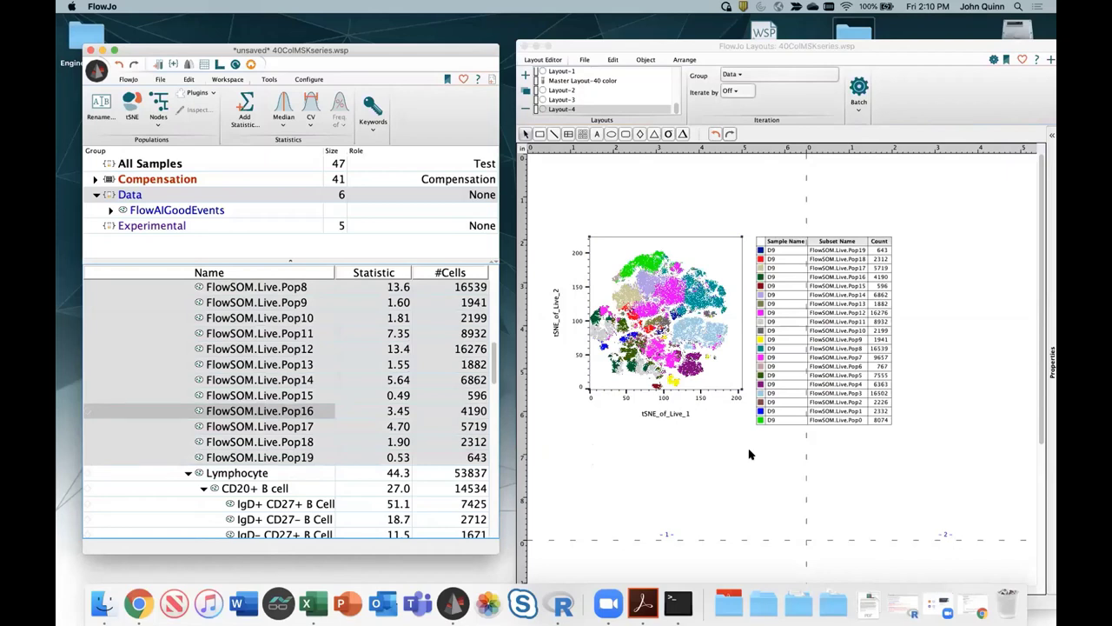
pyautogui.moveTo(682, 346); pyautogui.dragTo(649, 269)
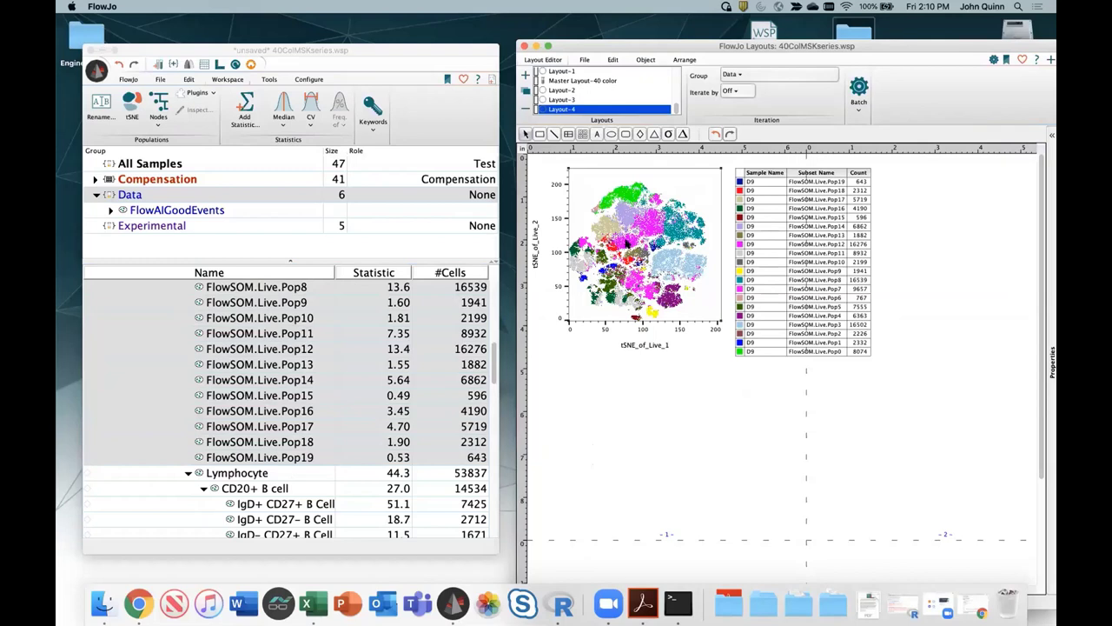
# - Recolour Pop7 purple-pink and give Pop5 a new colour via the legend swatches
pyautogui.click(740, 291)
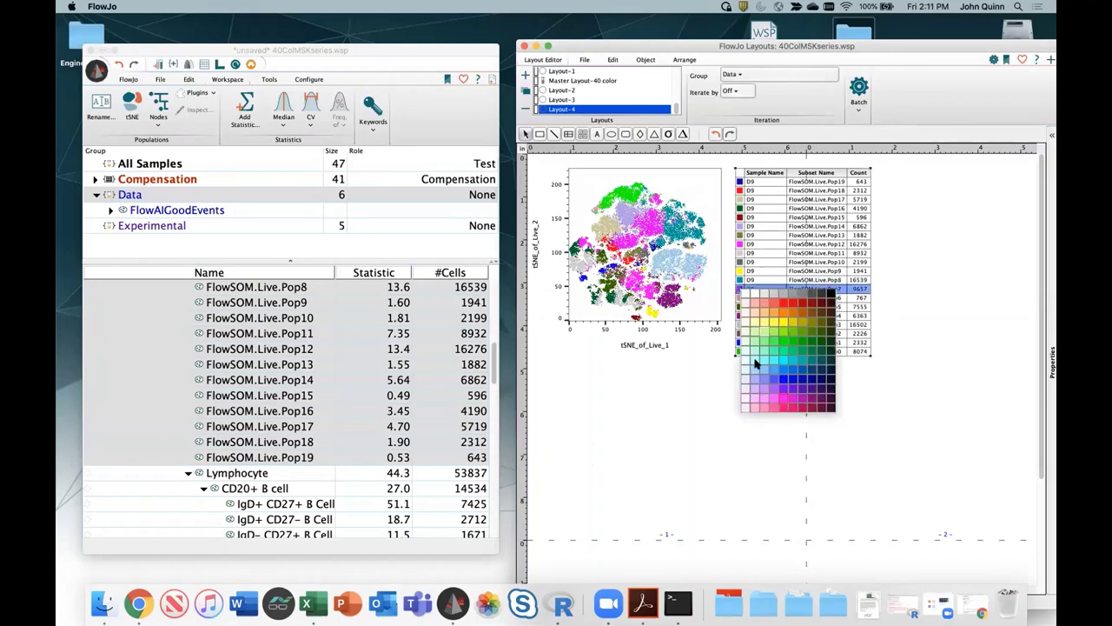
pyautogui.click(755, 398)
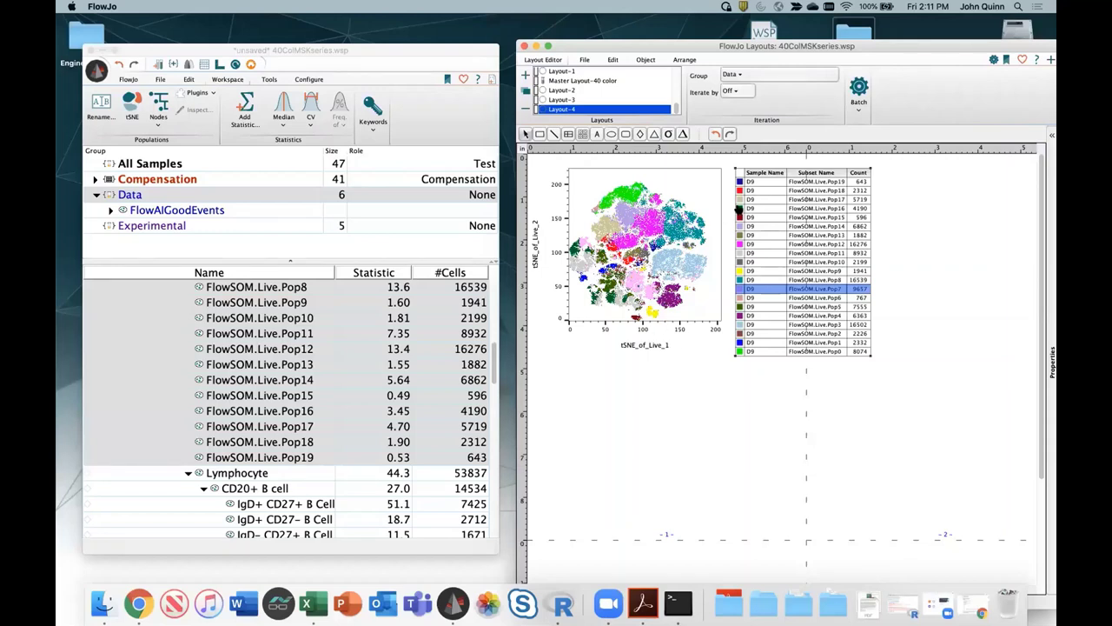
pyautogui.click(740, 308)
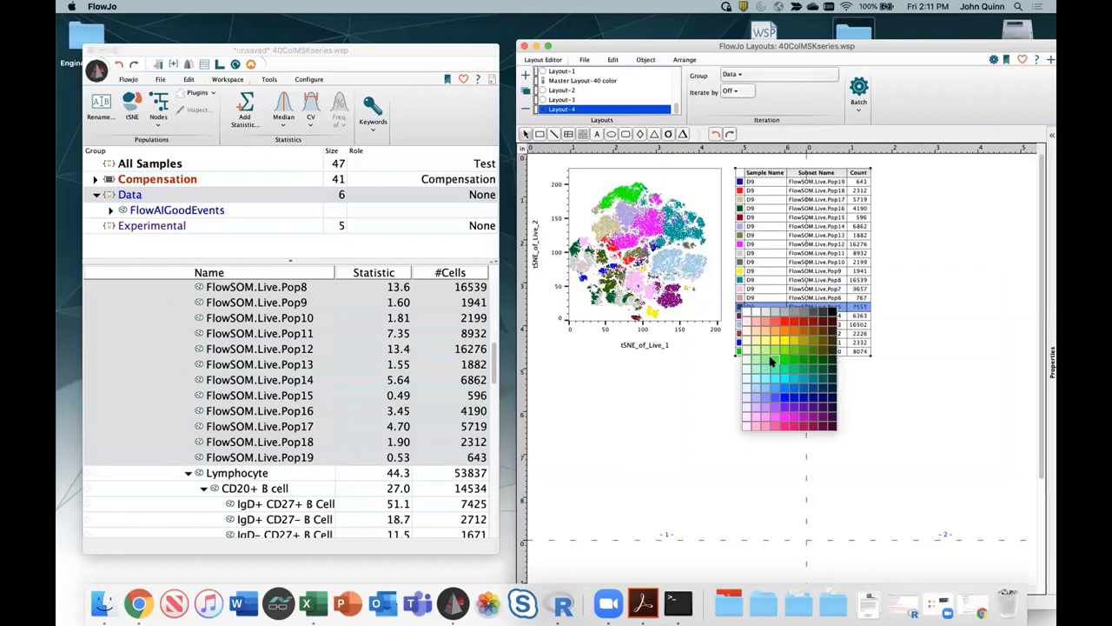
pyautogui.click(770, 362)
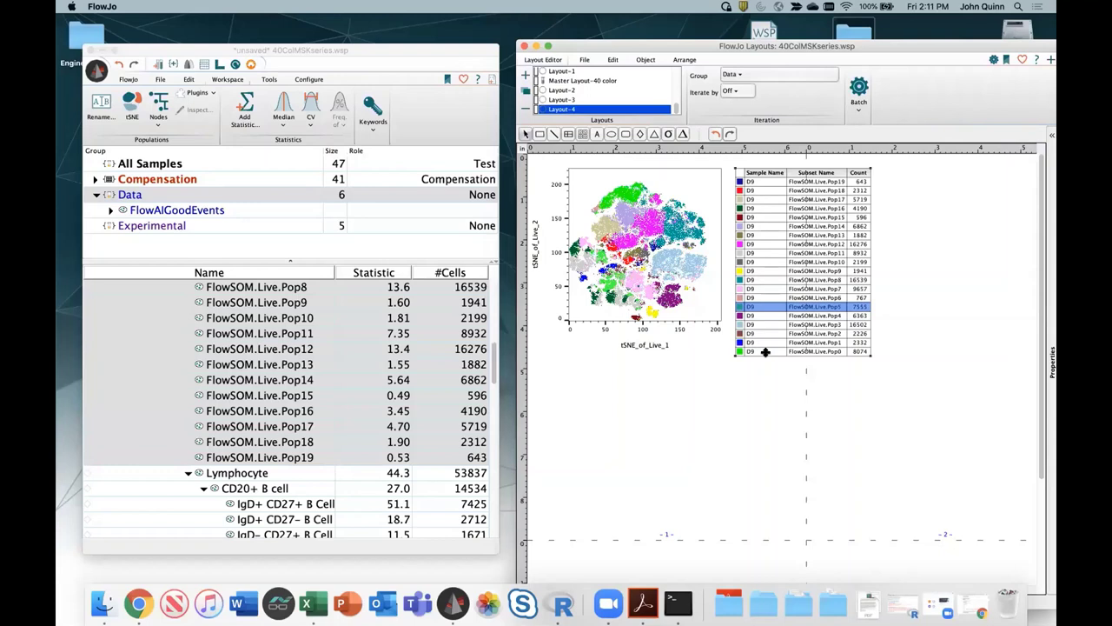
pyautogui.click(629, 403)
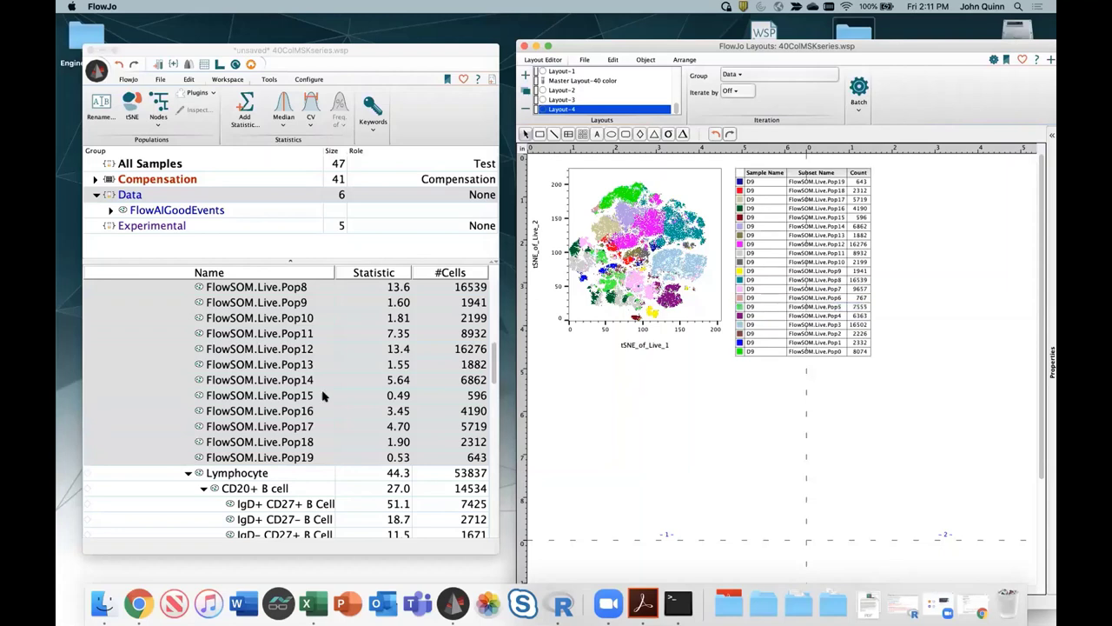
pyautogui.scroll(5, 323, 396)
pyautogui.scroll(3, 323, 397)
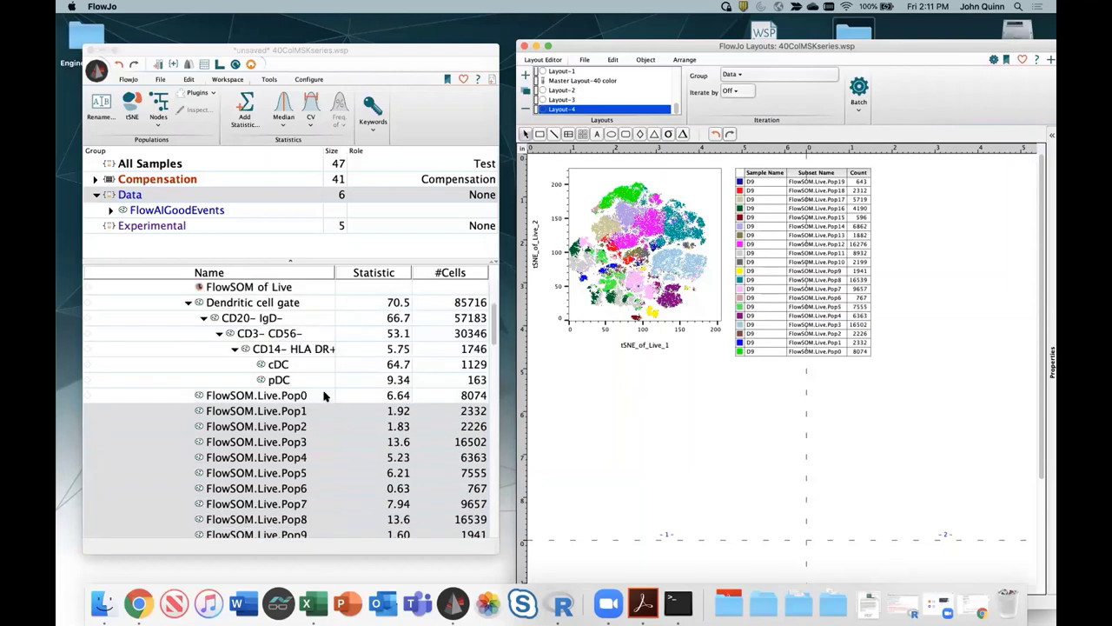
# - Place Live as a new tSNE plot and overlay the cDC and pDC populations
pyautogui.moveTo(203, 305); pyautogui.dragTo(660, 459)
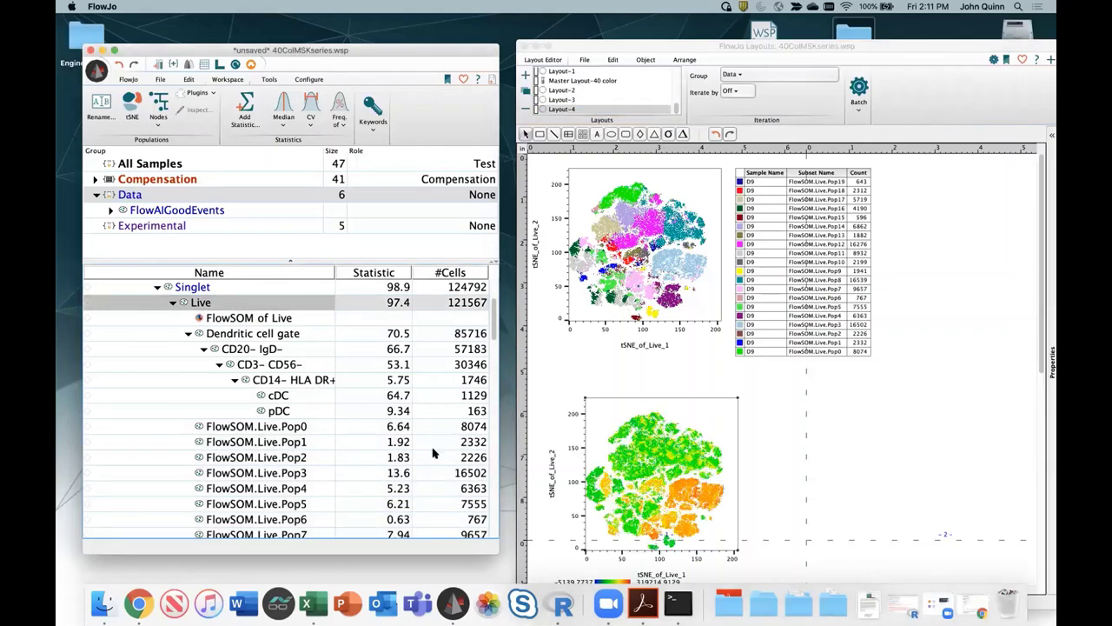
pyautogui.scroll(-5, 430, 448)
pyautogui.scroll(2, 428, 445)
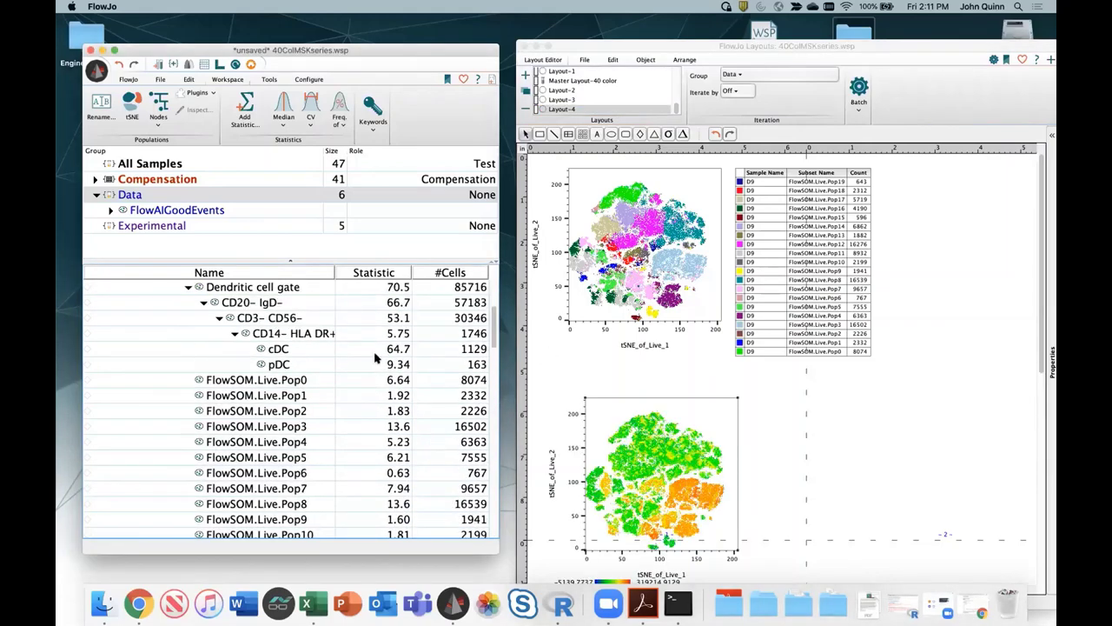
pyautogui.click(283, 304)
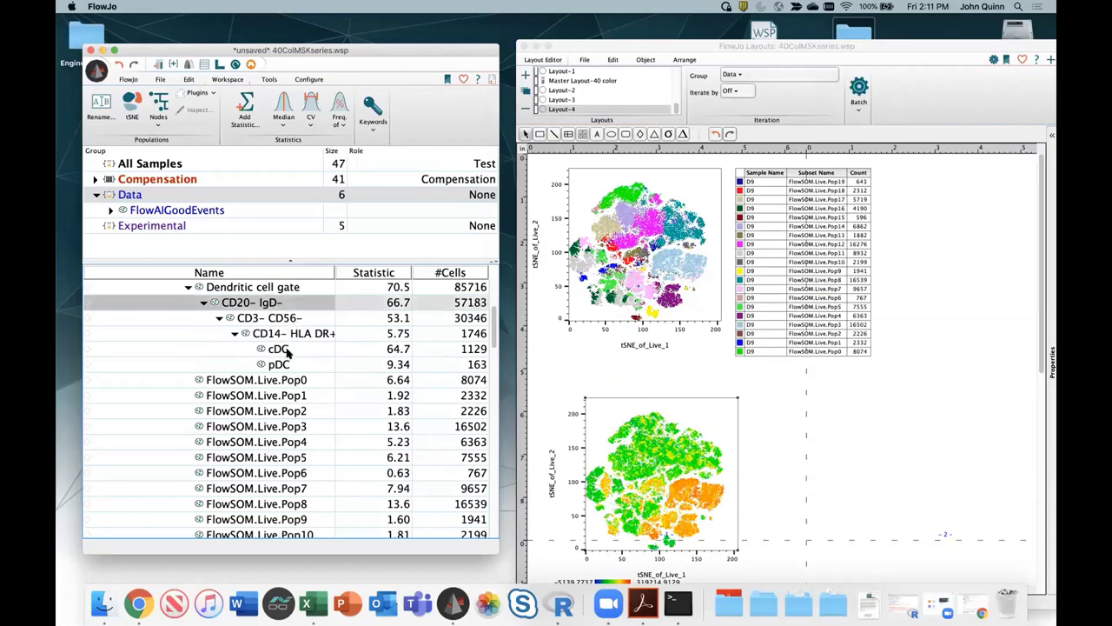
pyautogui.click(283, 349)
pyautogui.keyDown('shift'); pyautogui.click(278, 364); pyautogui.keyUp('shift')
pyautogui.moveTo(278, 364); pyautogui.dragTo(660, 483)
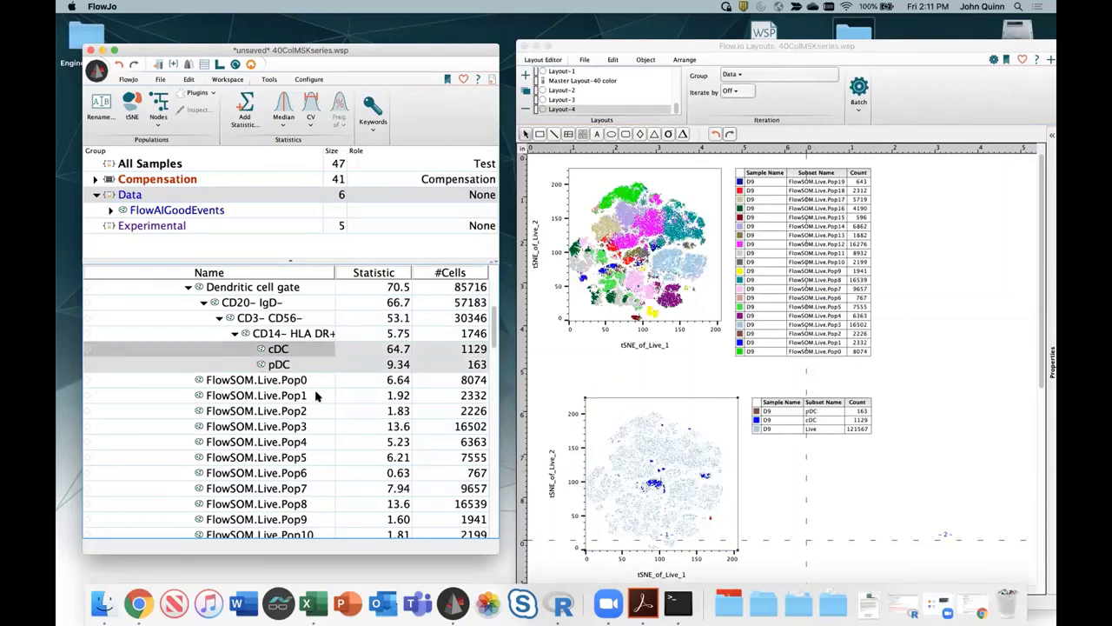
# - Overlay the four B-cell subsets and three CD4 T CD45RA subsets on the lower plot
pyautogui.scroll(-10, 317, 395)
pyautogui.click(295, 318)
pyautogui.keyDown('shift'); pyautogui.click(300, 364); pyautogui.keyUp('shift')
pyautogui.moveTo(299, 318); pyautogui.dragTo(665, 487)
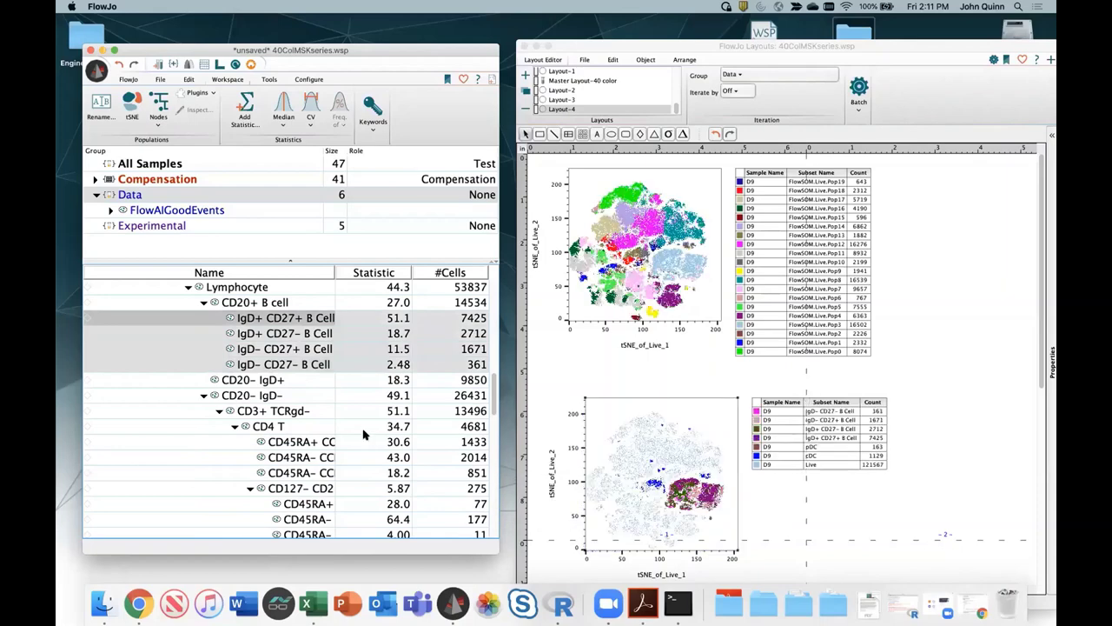
pyautogui.scroll(-2, 303, 417)
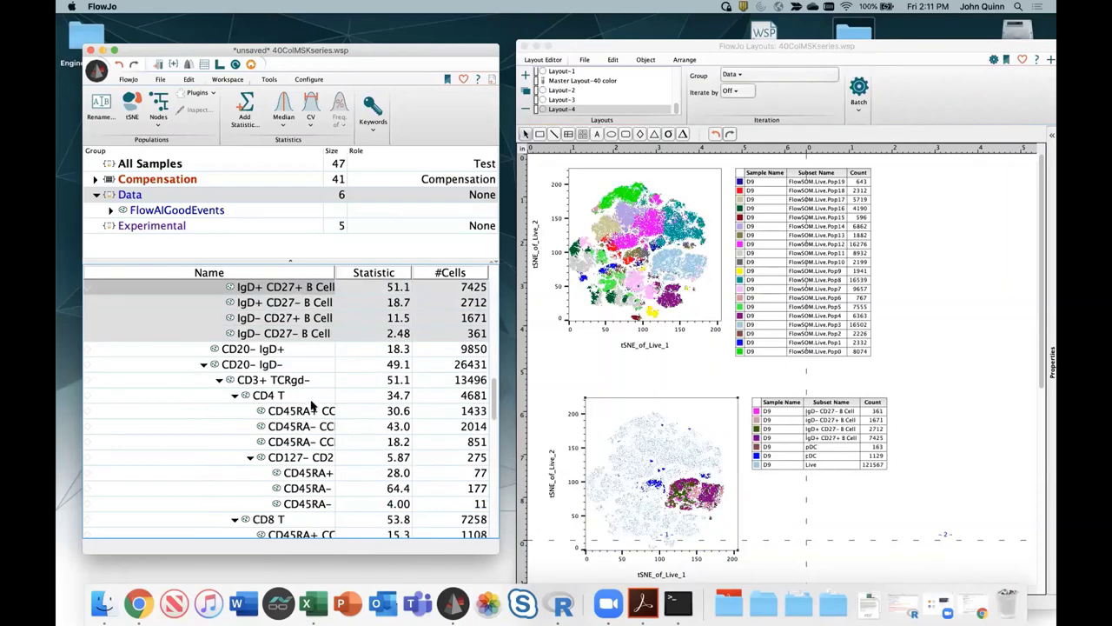
pyautogui.click(312, 410)
pyautogui.keyDown('shift'); pyautogui.click(309, 441); pyautogui.keyUp('shift')
pyautogui.moveTo(298, 417); pyautogui.dragTo(661, 483)
# - Overlay the three Treg CD45RA subsets on the lower tSNE plot
pyautogui.scroll(-4, 290, 410)
pyautogui.keyDown('shift'); pyautogui.click(291, 410); pyautogui.keyUp('shift')
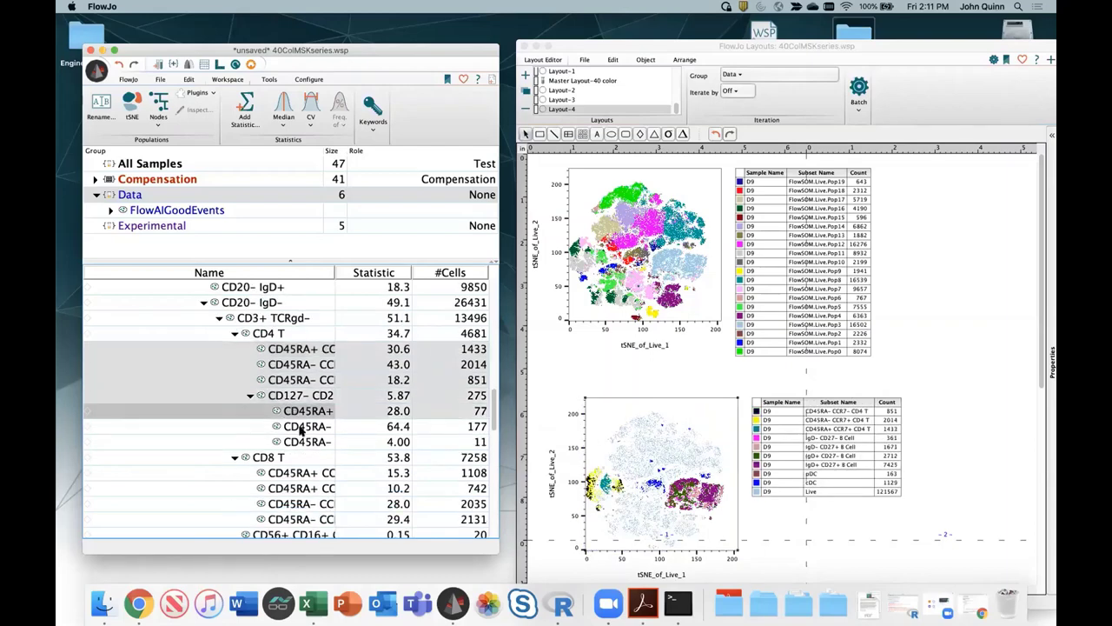
pyautogui.click(296, 440)
pyautogui.click(302, 414)
pyautogui.keyDown('shift'); pyautogui.click(304, 441); pyautogui.keyUp('shift')
pyautogui.moveTo(300, 426); pyautogui.dragTo(633, 426)
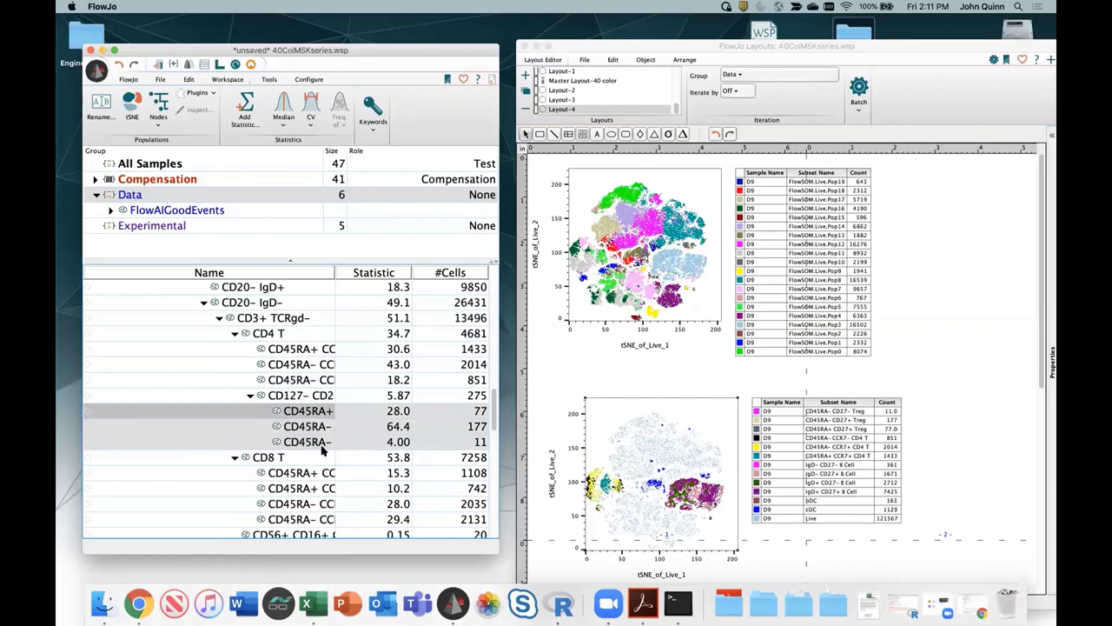
# - Overlay the four CD8 T CD45RA subsets on the lower tSNE plot
pyautogui.scroll(-3, 324, 451)
pyautogui.click(292, 396)
pyautogui.keyDown('shift'); pyautogui.click(291, 440); pyautogui.keyUp('shift')
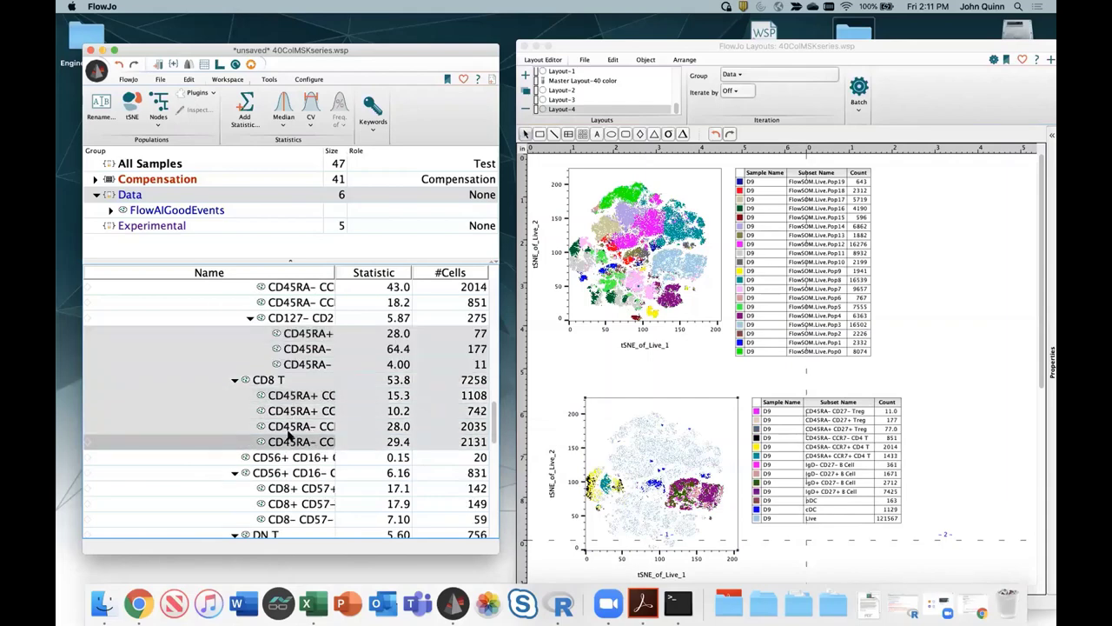
pyautogui.click(284, 474)
pyautogui.click(287, 397)
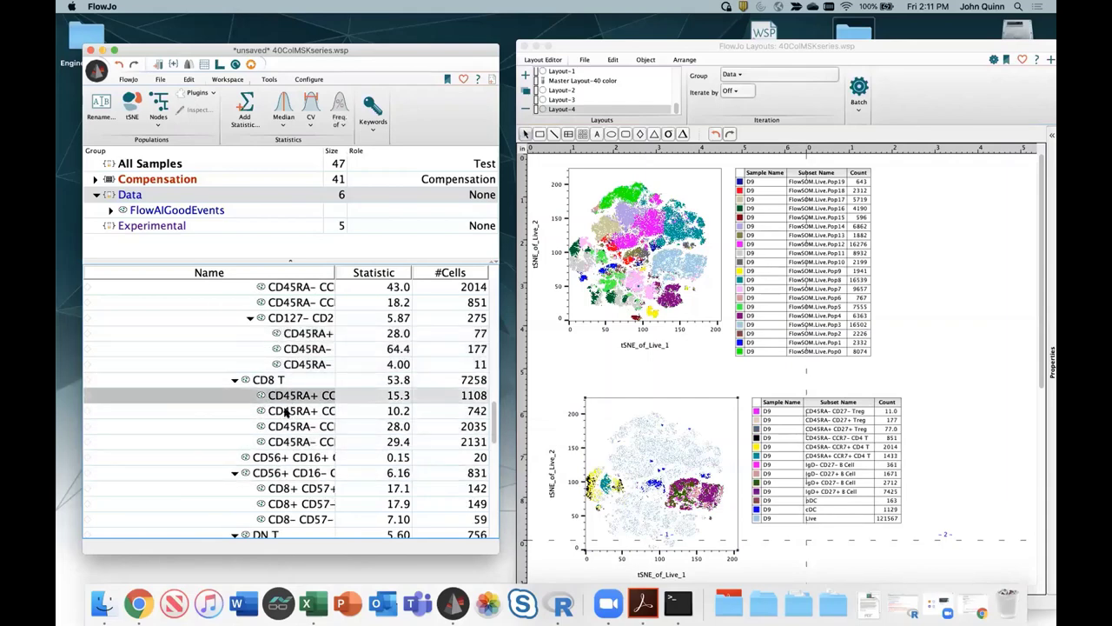
pyautogui.keyDown('shift'); pyautogui.click(287, 442); pyautogui.keyUp('shift')
pyautogui.moveTo(287, 398); pyautogui.dragTo(691, 430)
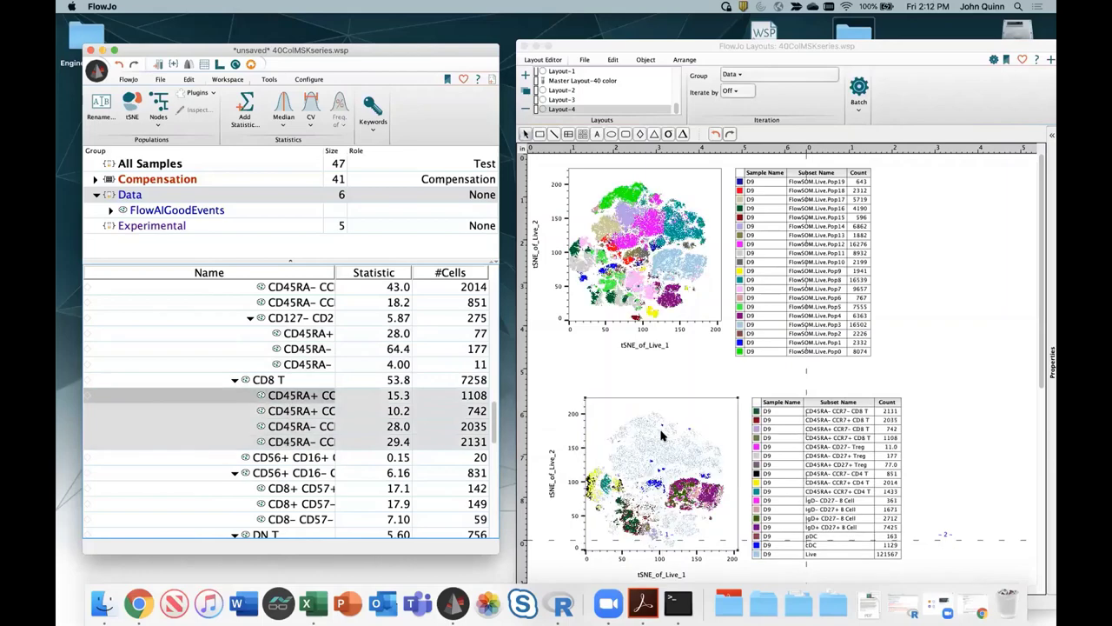
# - Overlay the three CD8/CD57 subsets and the four DN T subsets on the lower plot
pyautogui.scroll(-2, 311, 444)
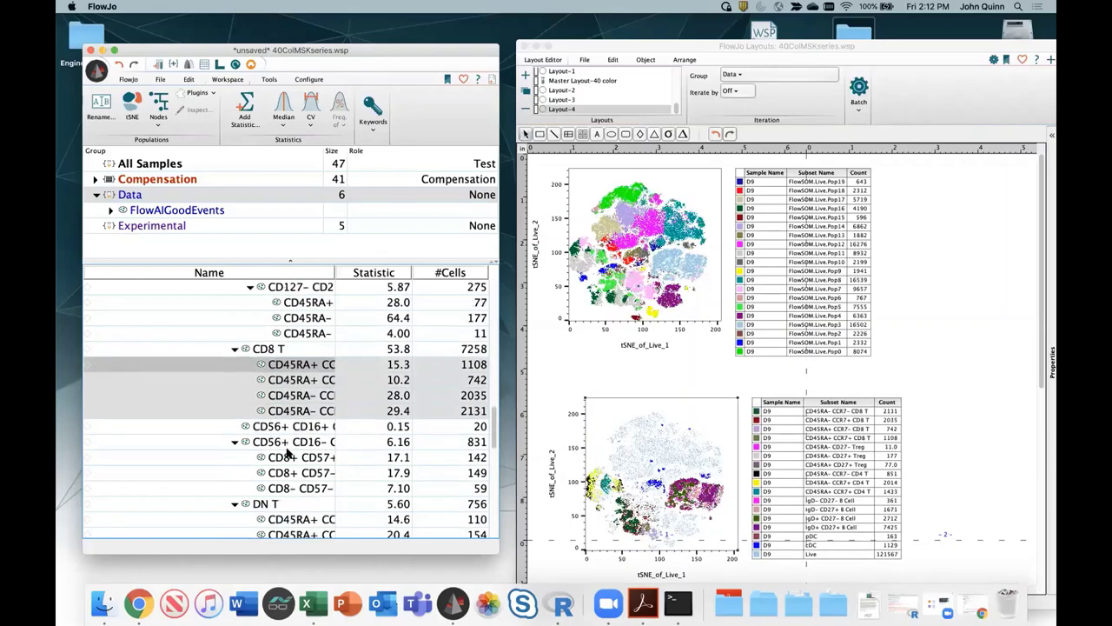
pyautogui.keyDown('shift'); pyautogui.click(290, 457); pyautogui.keyUp('shift')
pyautogui.click(284, 489)
pyautogui.keyDown('shift'); pyautogui.click(289, 459); pyautogui.keyUp('shift')
pyautogui.moveTo(289, 459); pyautogui.dragTo(678, 447)
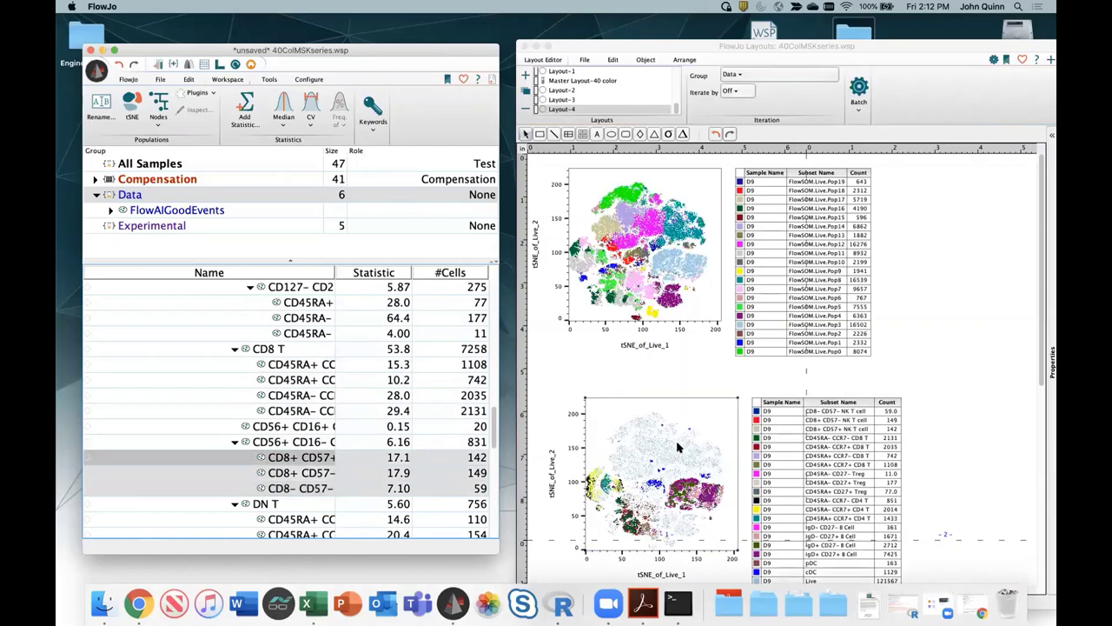
pyautogui.scroll(-3, 369, 457)
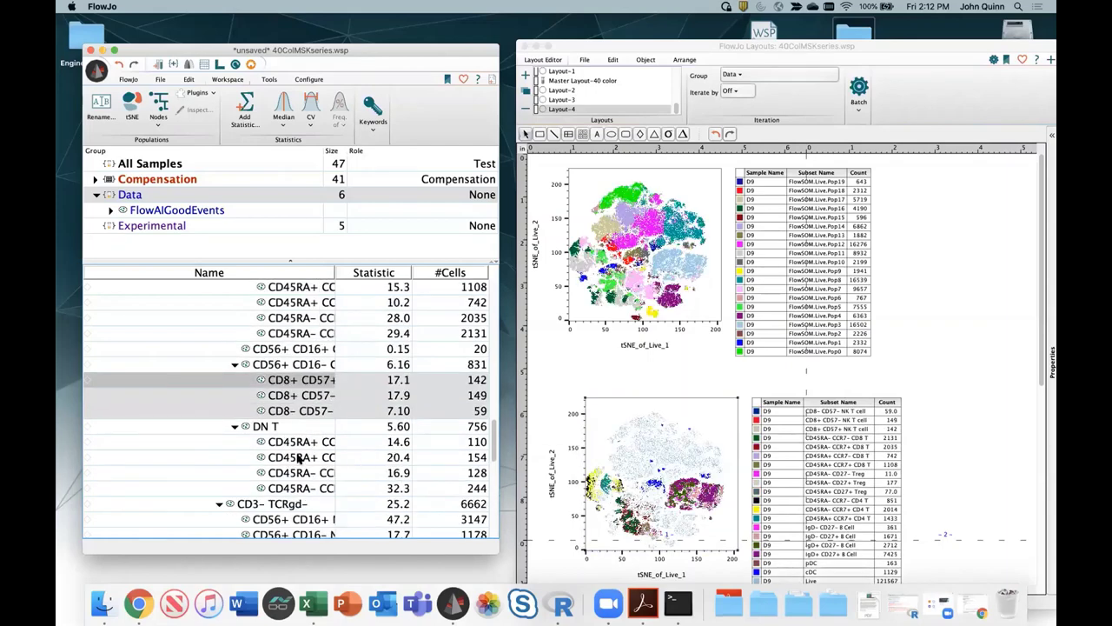
pyautogui.click(276, 474)
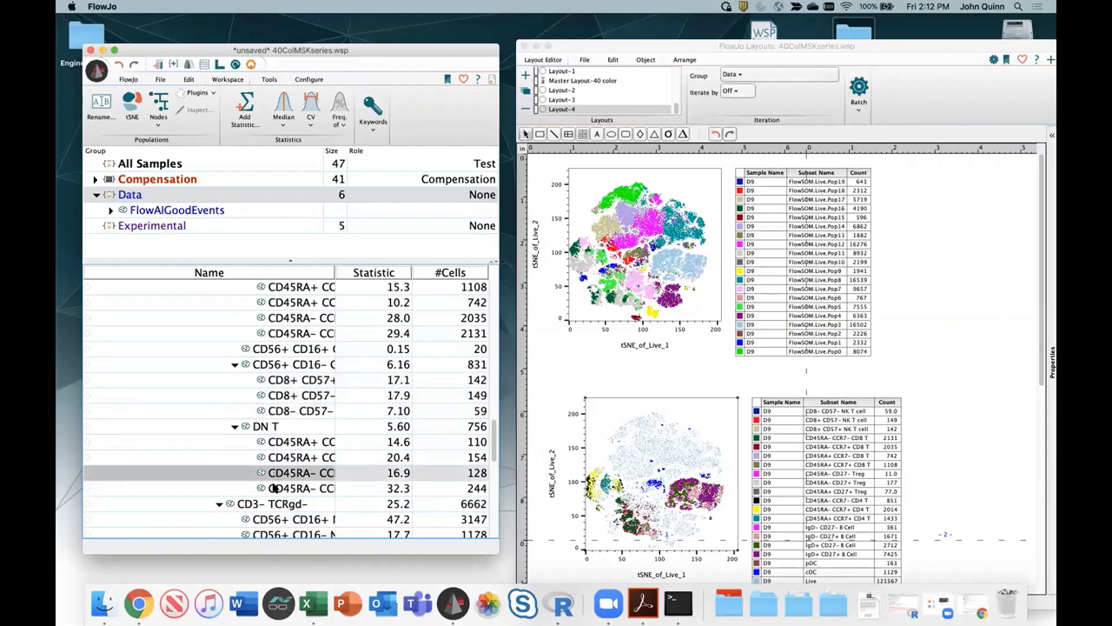
pyautogui.keyDown('shift'); pyautogui.click(274, 488); pyautogui.keyUp('shift')
pyautogui.keyDown('shift'); pyautogui.click(290, 444); pyautogui.keyUp('shift')
pyautogui.moveTo(290, 444); pyautogui.dragTo(645, 441)
# - Overlay the three monocyte subsets, including CD16+ CD14+, on the lower tSNE plot
pyautogui.scroll(-6, 314, 441)
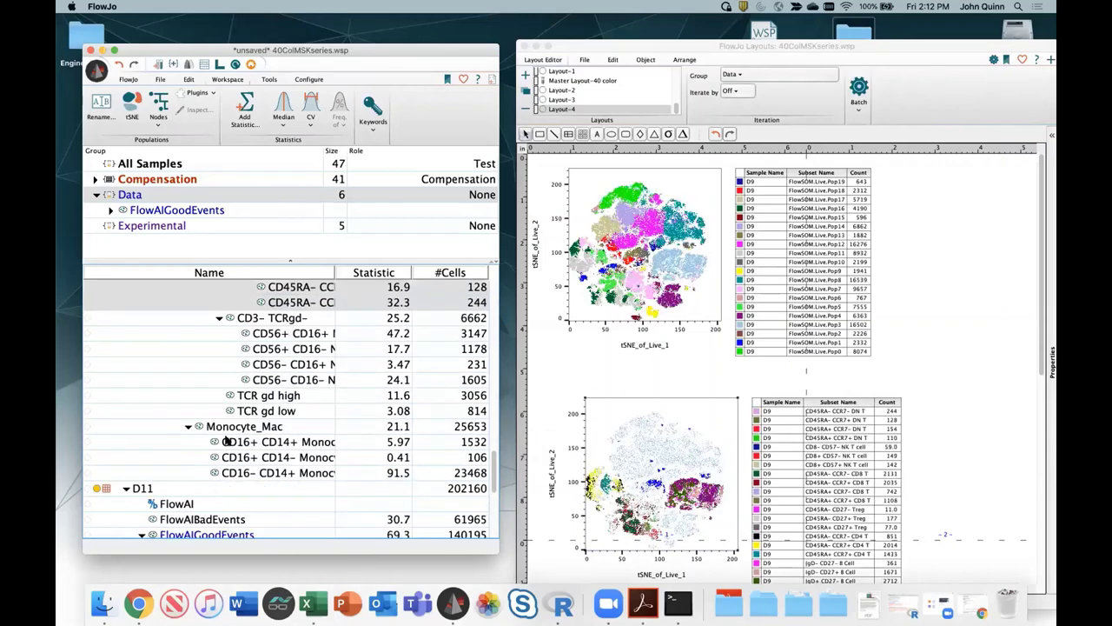
pyautogui.click(235, 449)
pyautogui.keyDown('shift'); pyautogui.click(238, 472); pyautogui.keyUp('shift')
pyautogui.moveTo(238, 471); pyautogui.dragTo(667, 436)
pyautogui.click(236, 443)
pyautogui.keyDown('shift'); pyautogui.click(238, 472); pyautogui.keyUp('shift')
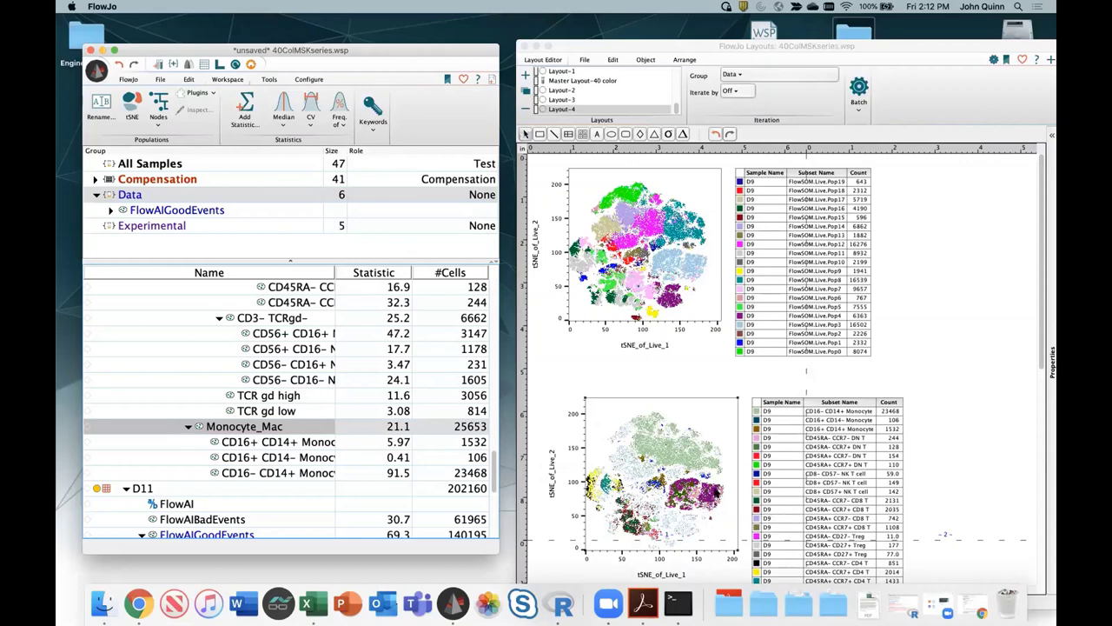
pyautogui.scroll(-2, 718, 495)
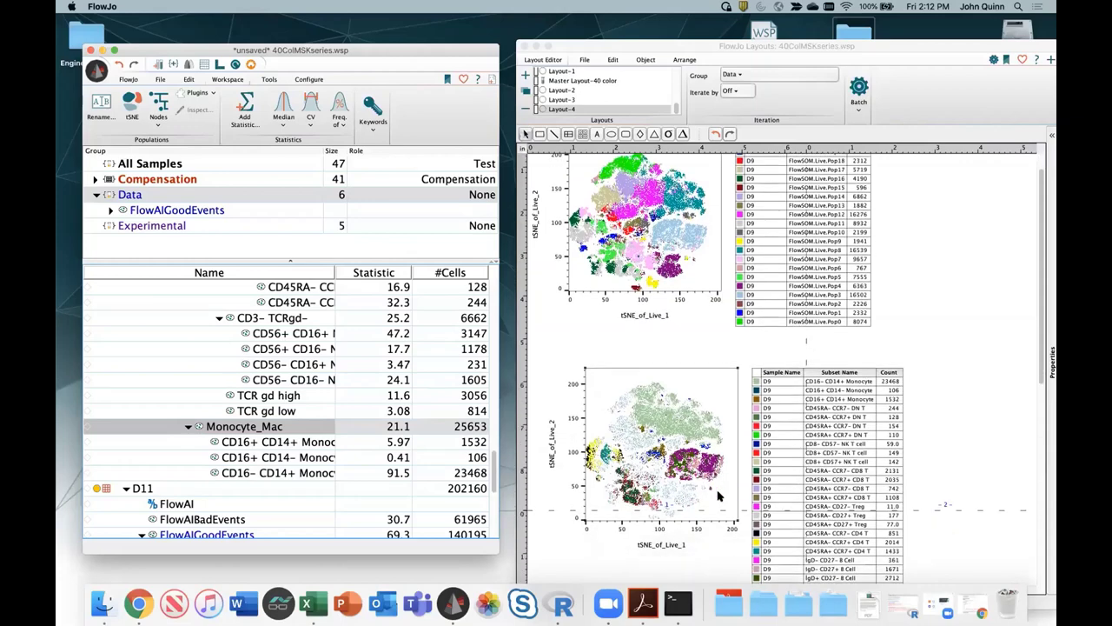
pyautogui.scroll(2, 718, 496)
pyautogui.scroll(6, 328, 358)
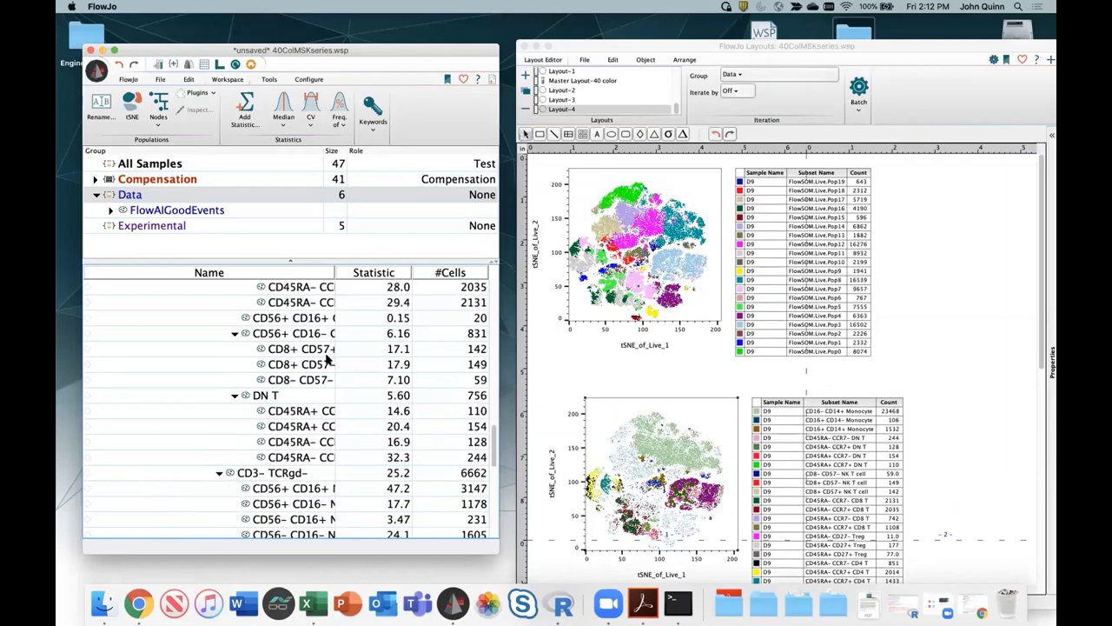
pyautogui.scroll(5, 328, 358)
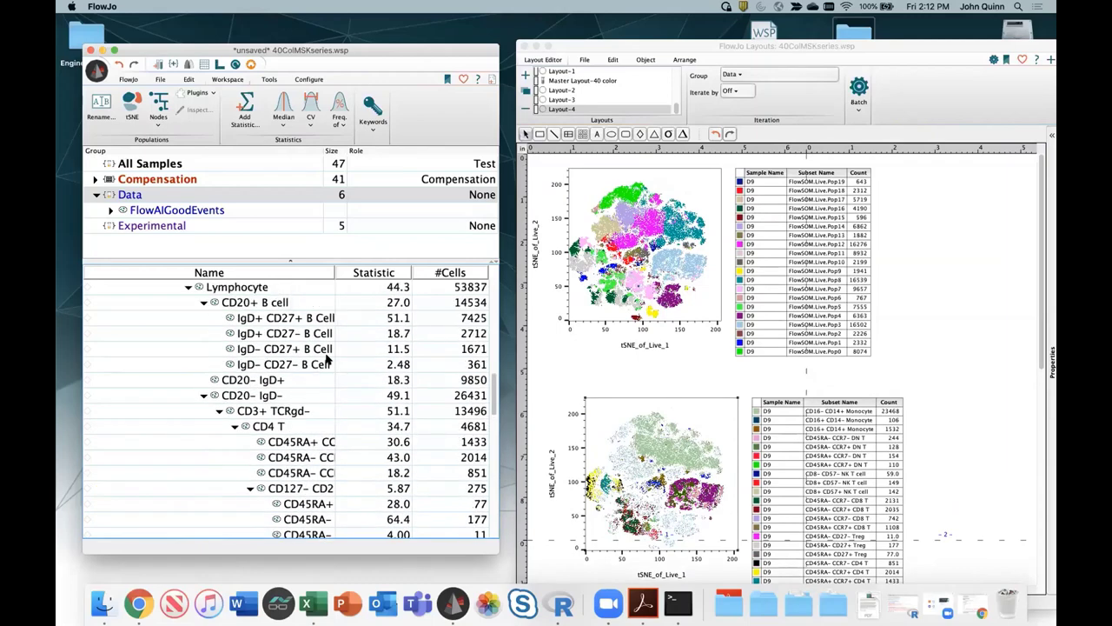
# - Select the Live population and show the Workspace ribbon's list of installed plugins
pyautogui.scroll(4, 329, 358)
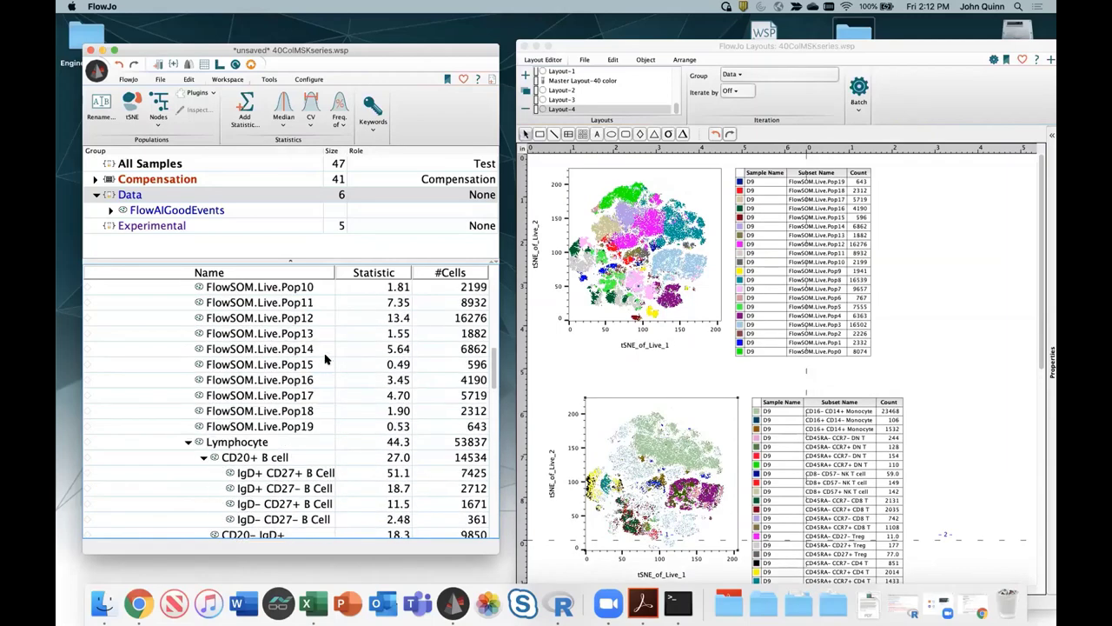
pyautogui.click(250, 443)
pyautogui.scroll(7, 261, 441)
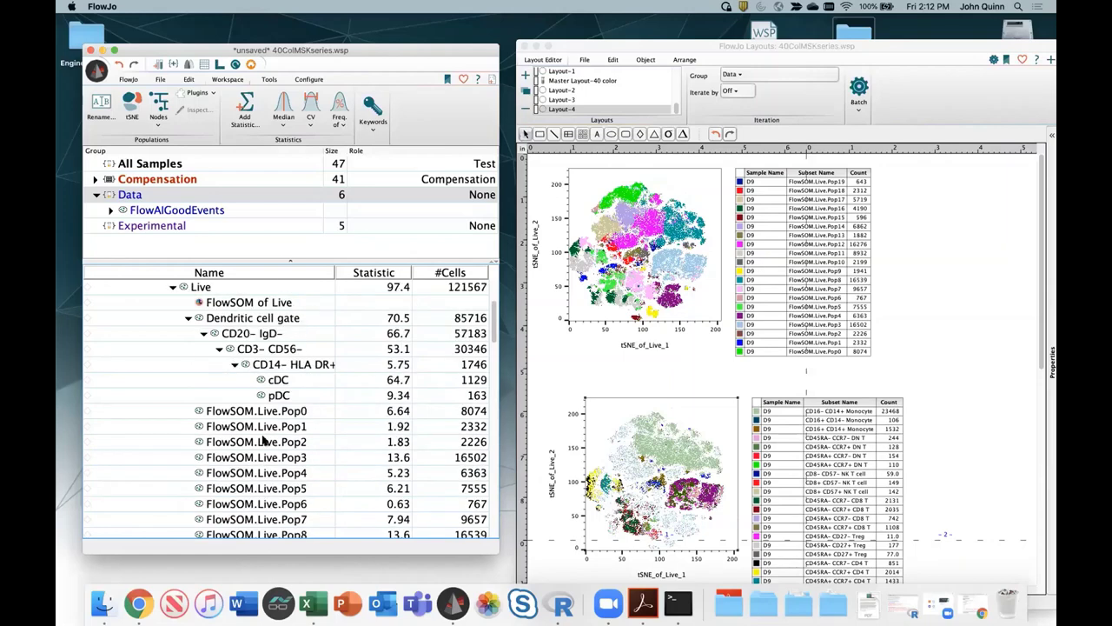
pyautogui.scroll(1, 279, 309)
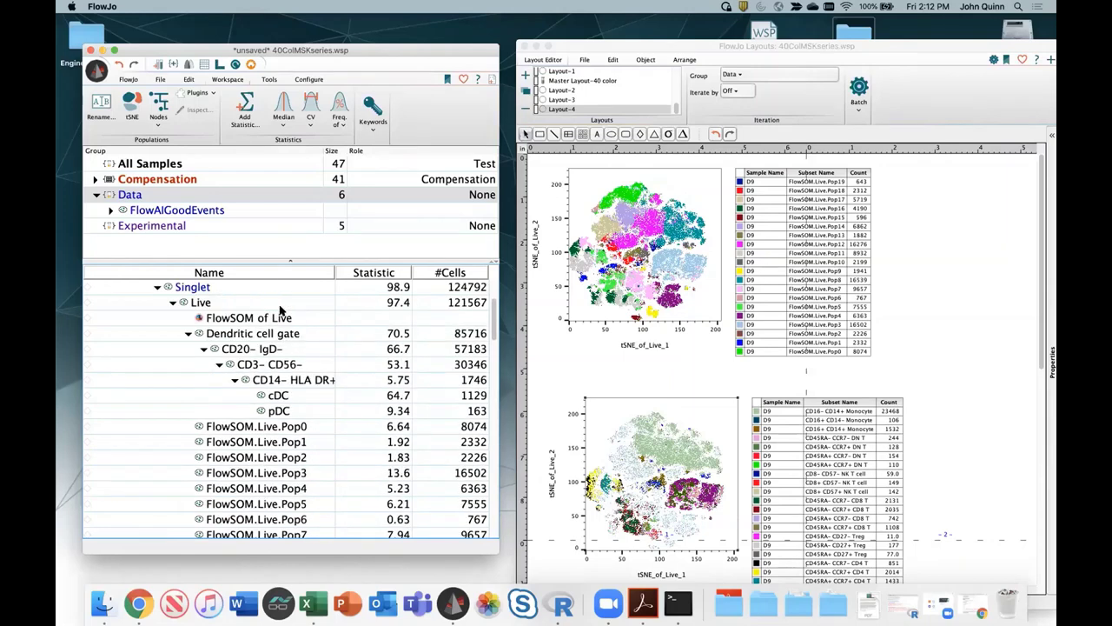
pyautogui.click(213, 318)
pyautogui.click(213, 93)
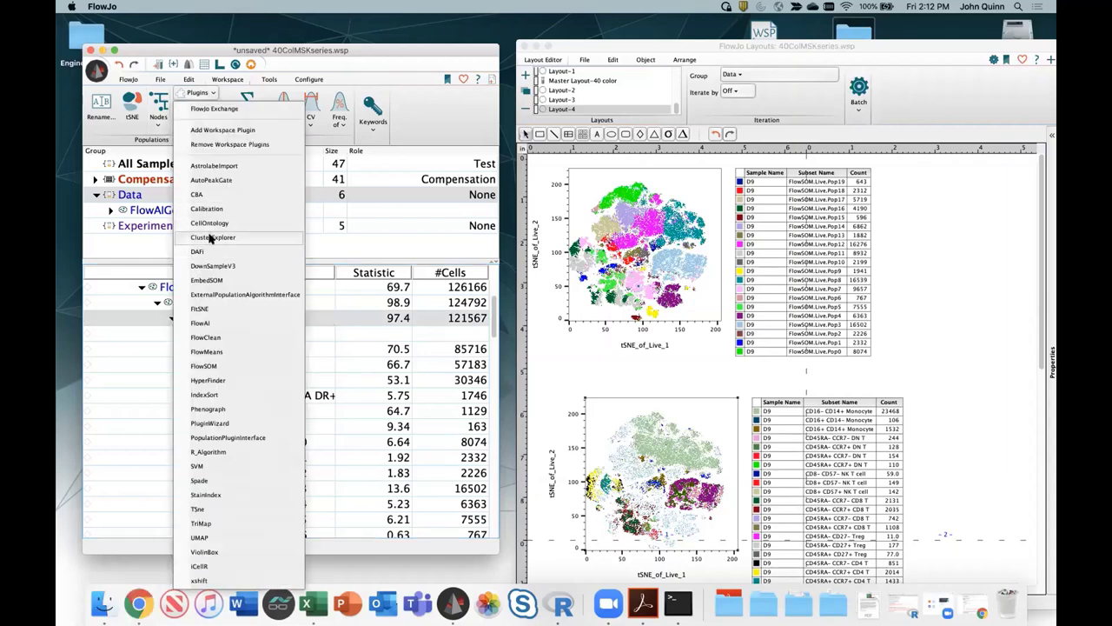
# - Run ClusterExplorer on Live with FlowSOM.Live clusters, Comp measurements and tSNE_of_Live_1/2 map
pyautogui.click(213, 237)
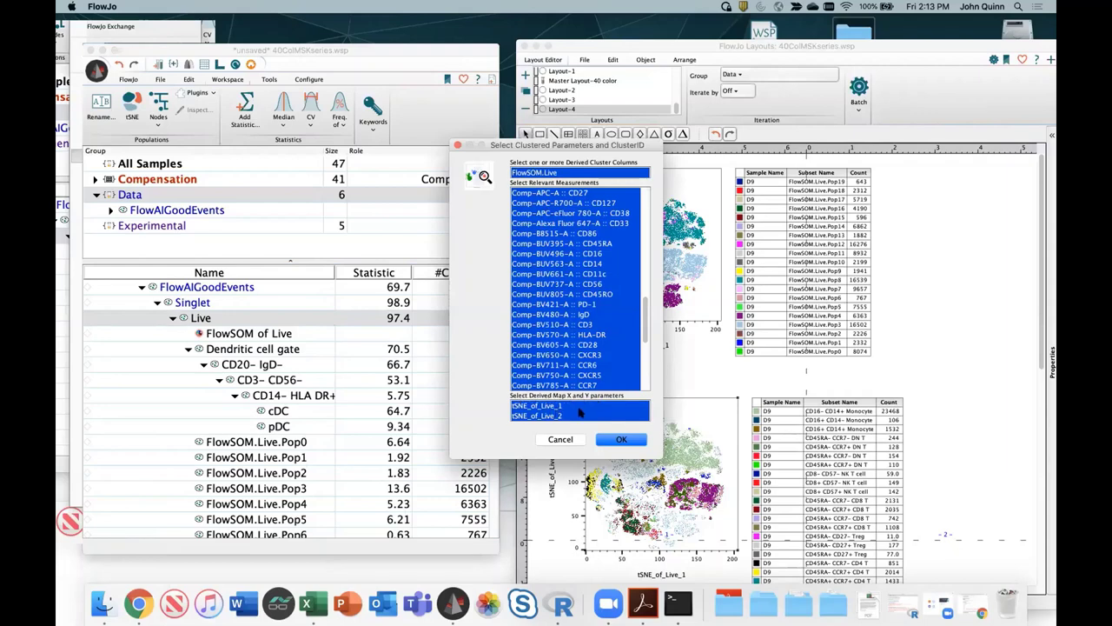
pyautogui.click(619, 440)
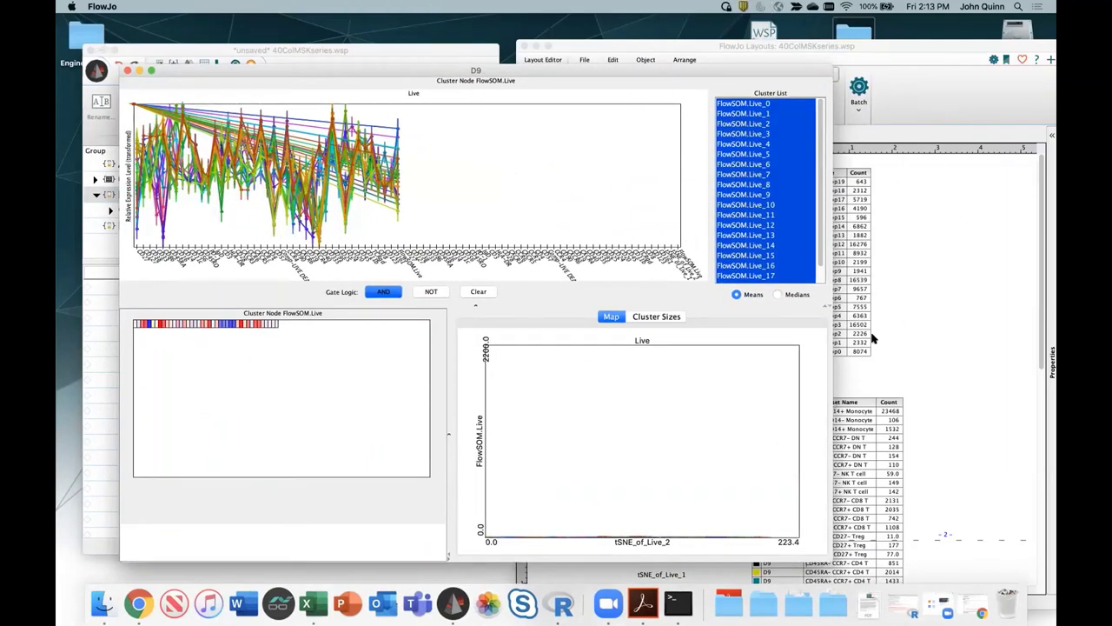
# - Review profiles of FlowSOM.Live clusters 1, 17, 0, 2, 6, 8 and 15, then close the window
pyautogui.click(727, 425)
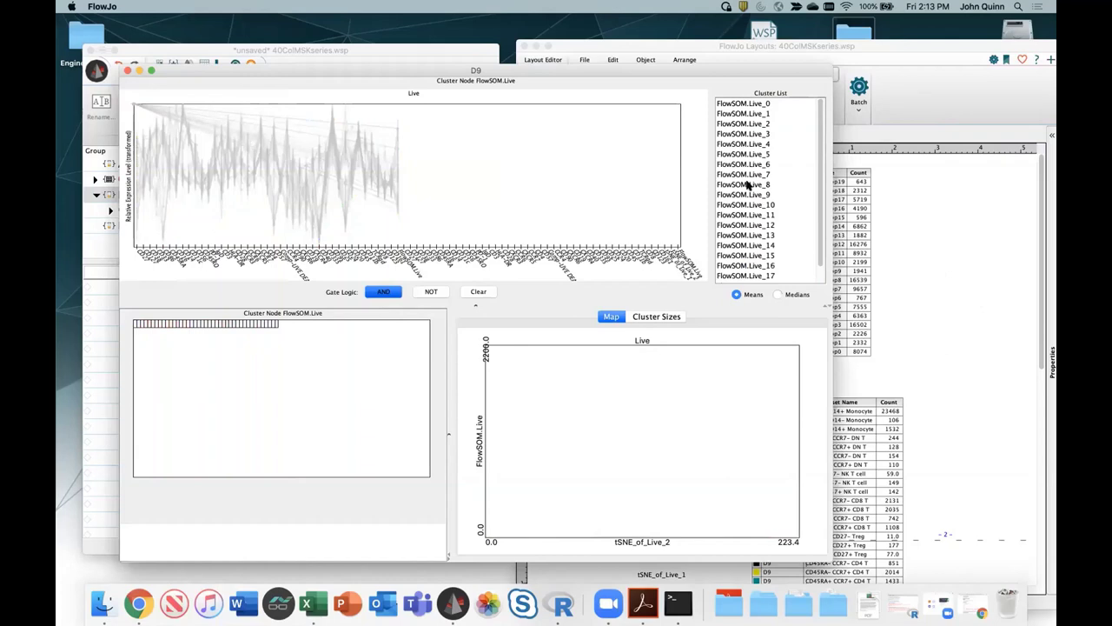
pyautogui.click(752, 114)
pyautogui.click(753, 275)
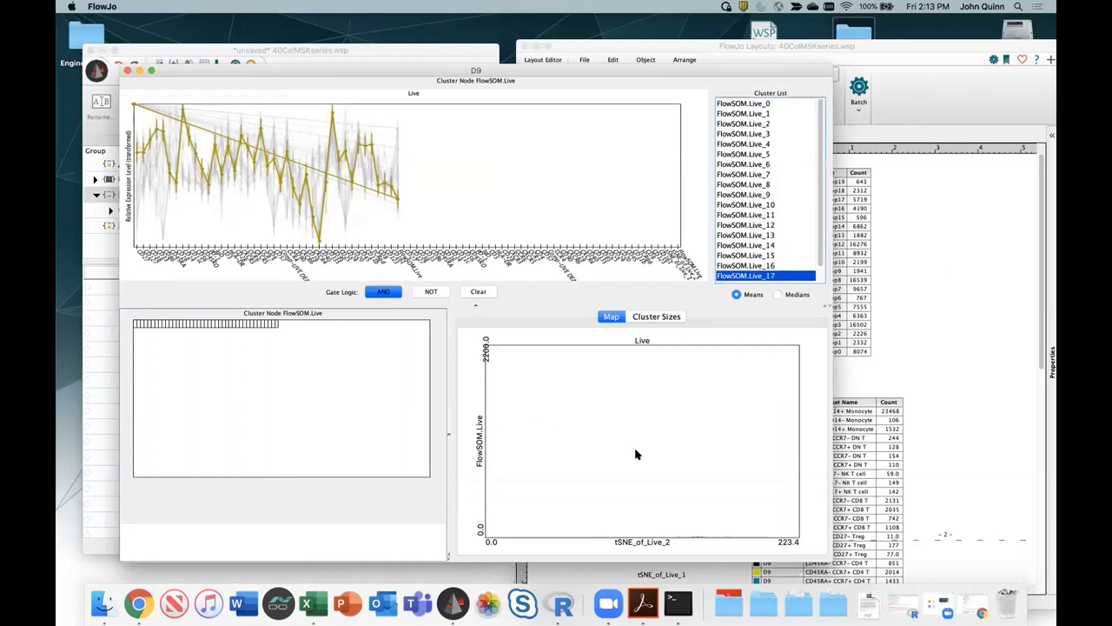
pyautogui.click(749, 103)
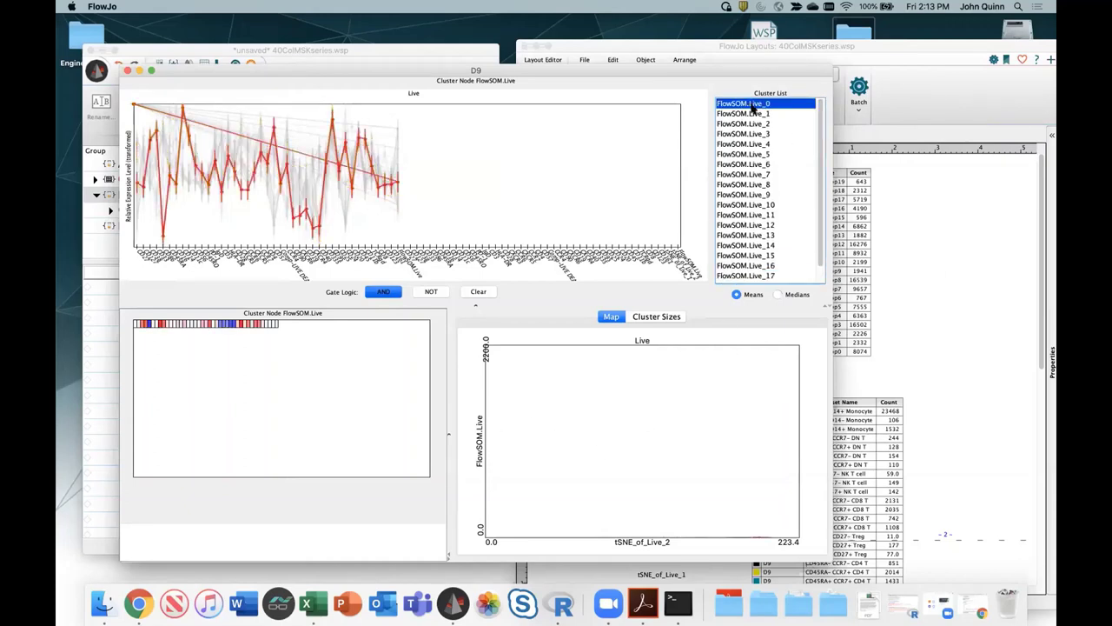
pyautogui.click(752, 126)
pyautogui.click(753, 165)
pyautogui.click(747, 184)
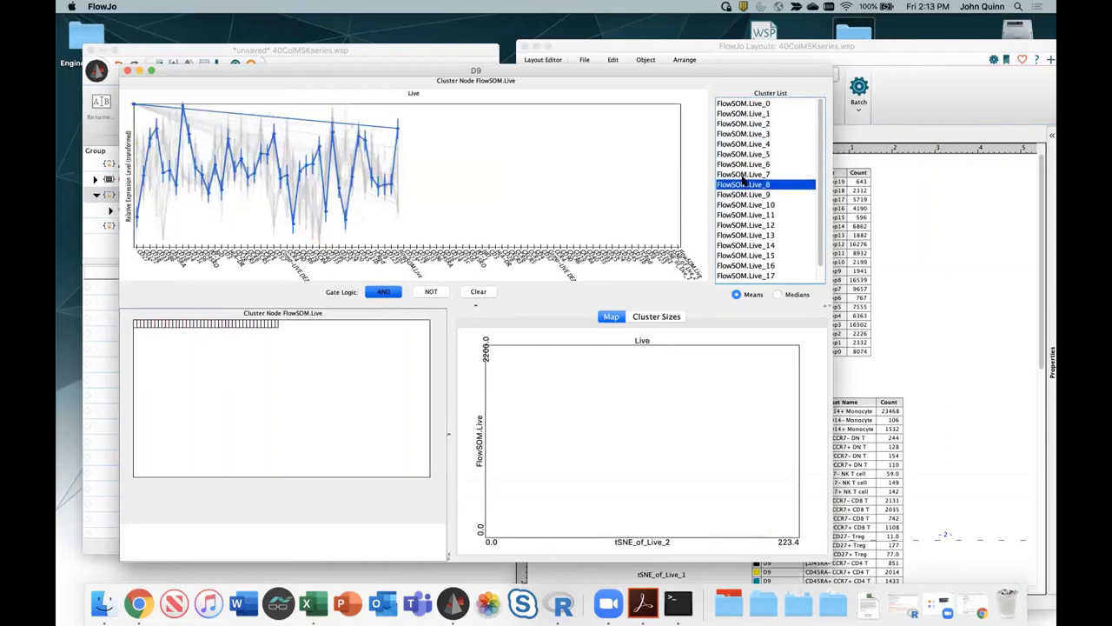
pyautogui.scroll(-1, 743, 182)
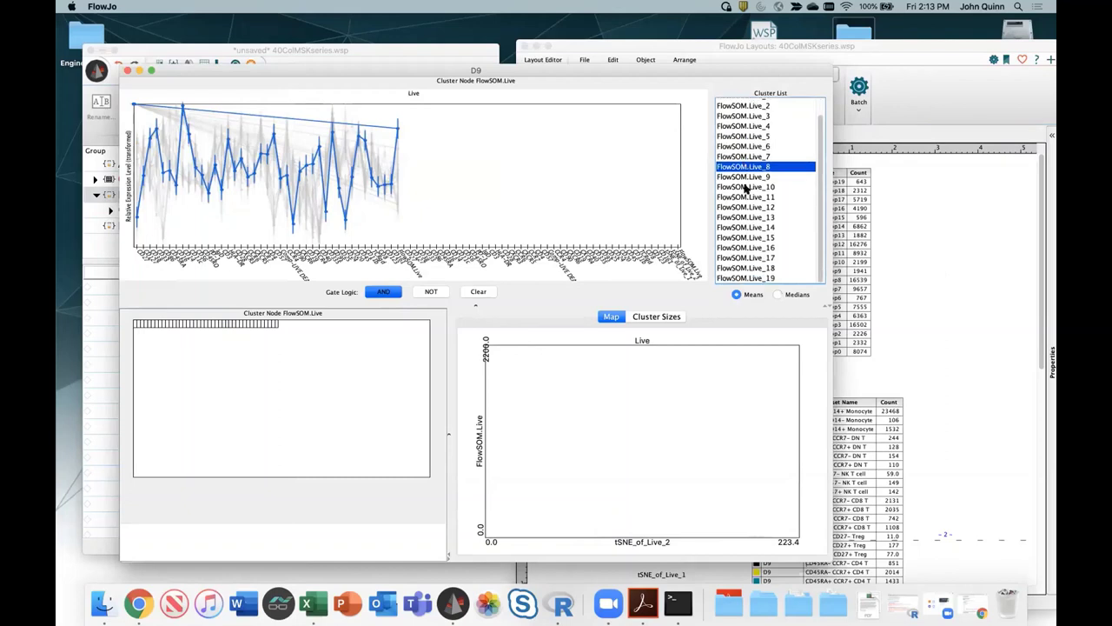
pyautogui.click(763, 236)
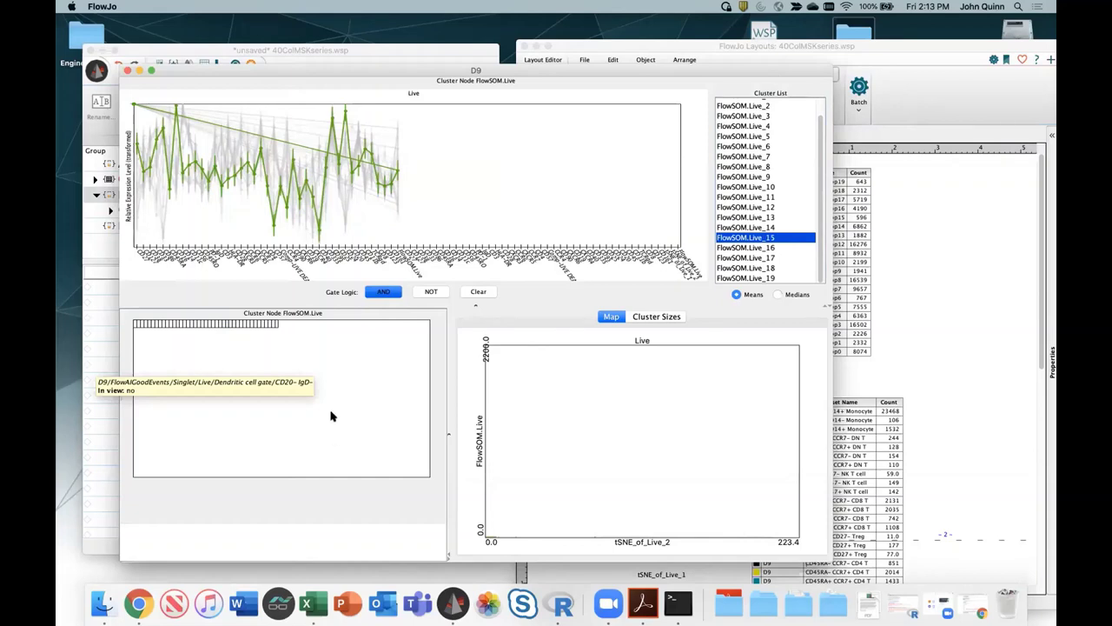
pyautogui.click(127, 71)
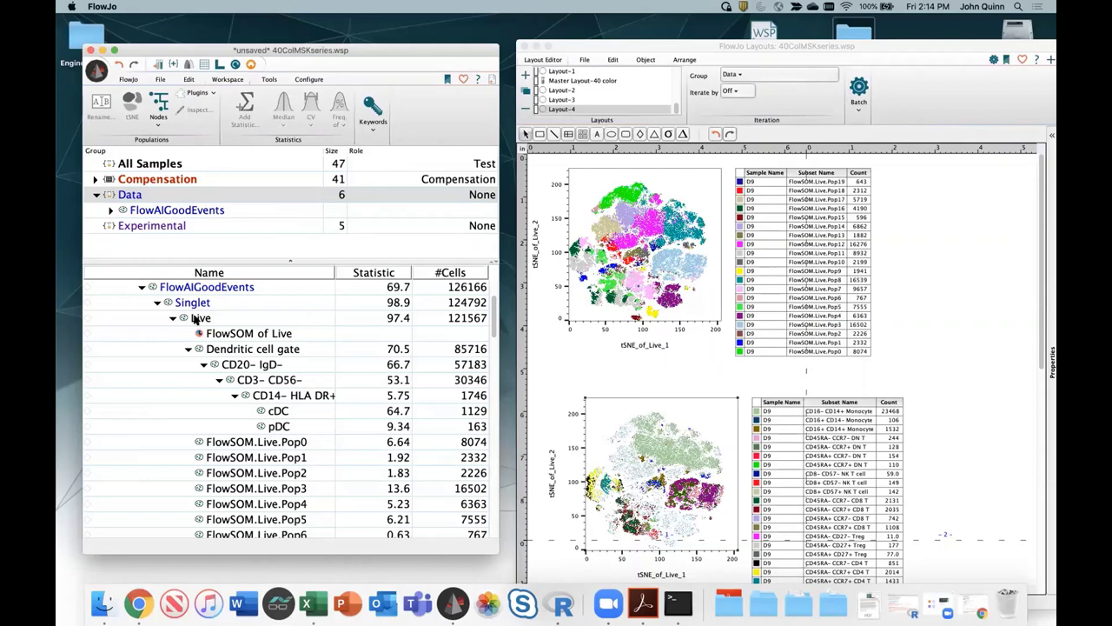
# - Select CD20+ B cell in every sample and bring up Export / Concatenate Populations
pyautogui.click(187, 349)
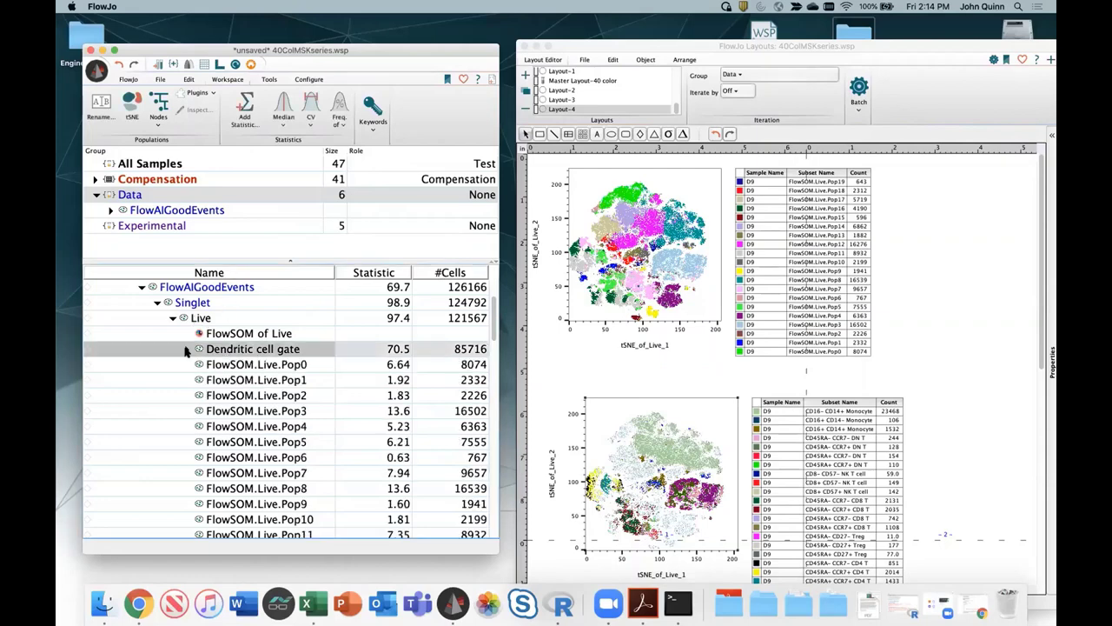
pyautogui.scroll(-6, 267, 346)
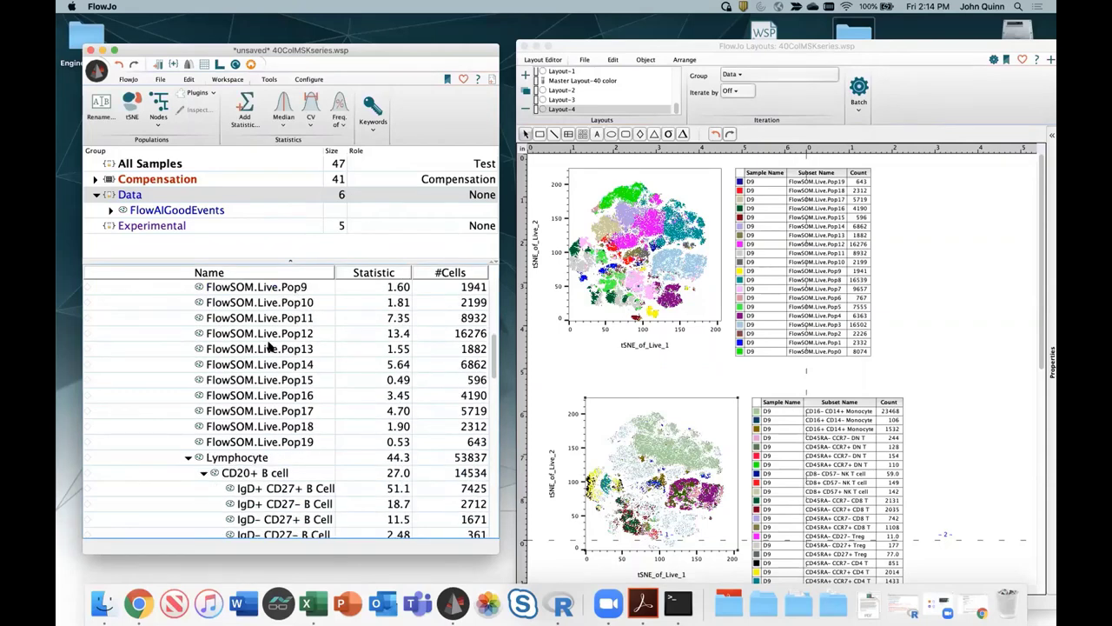
pyautogui.scroll(-5, 269, 346)
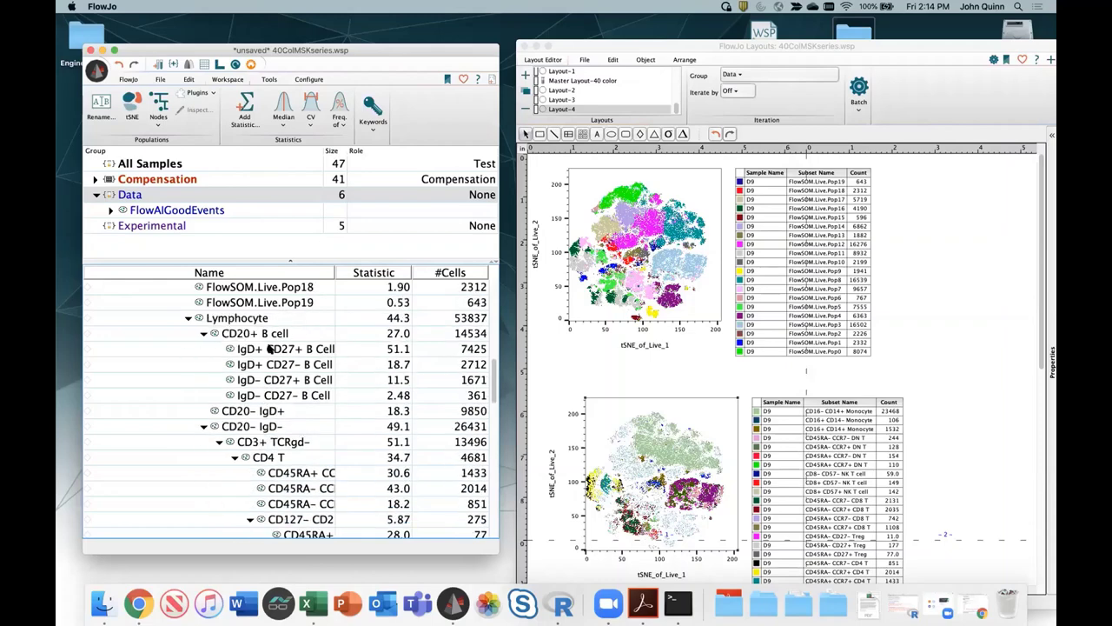
pyautogui.click(279, 335)
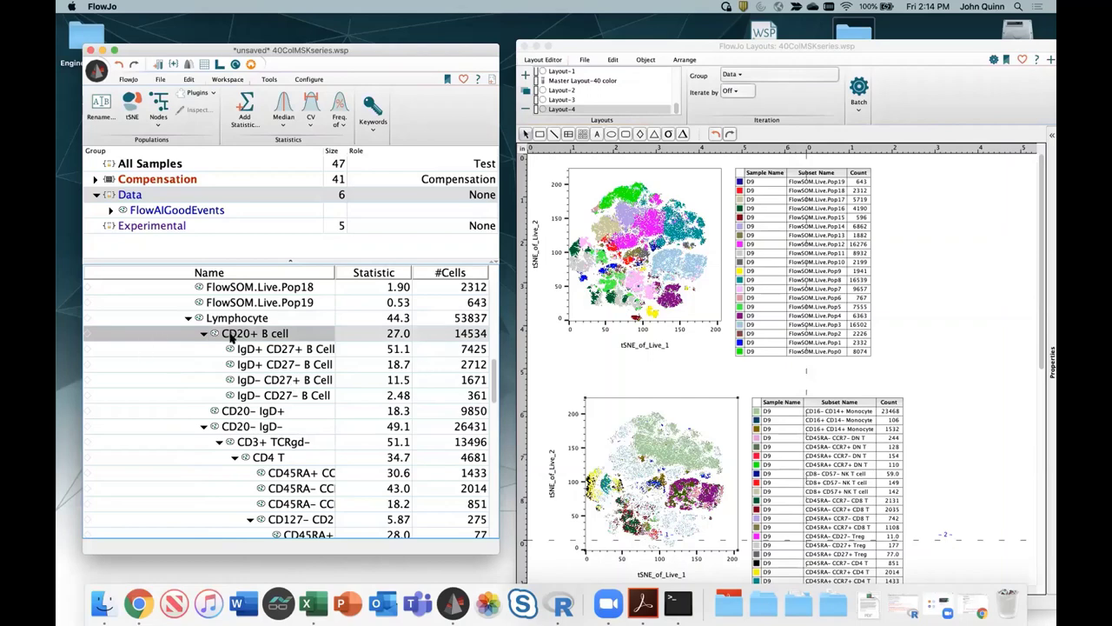
pyautogui.click(188, 79)
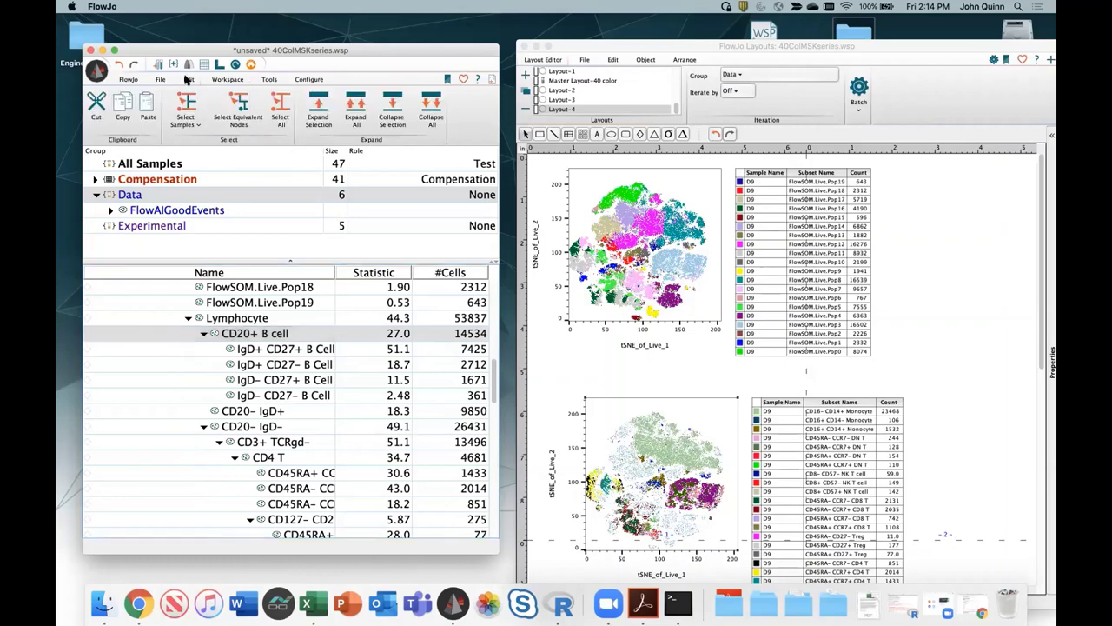
pyautogui.click(242, 108)
pyautogui.scroll(-15, 292, 331)
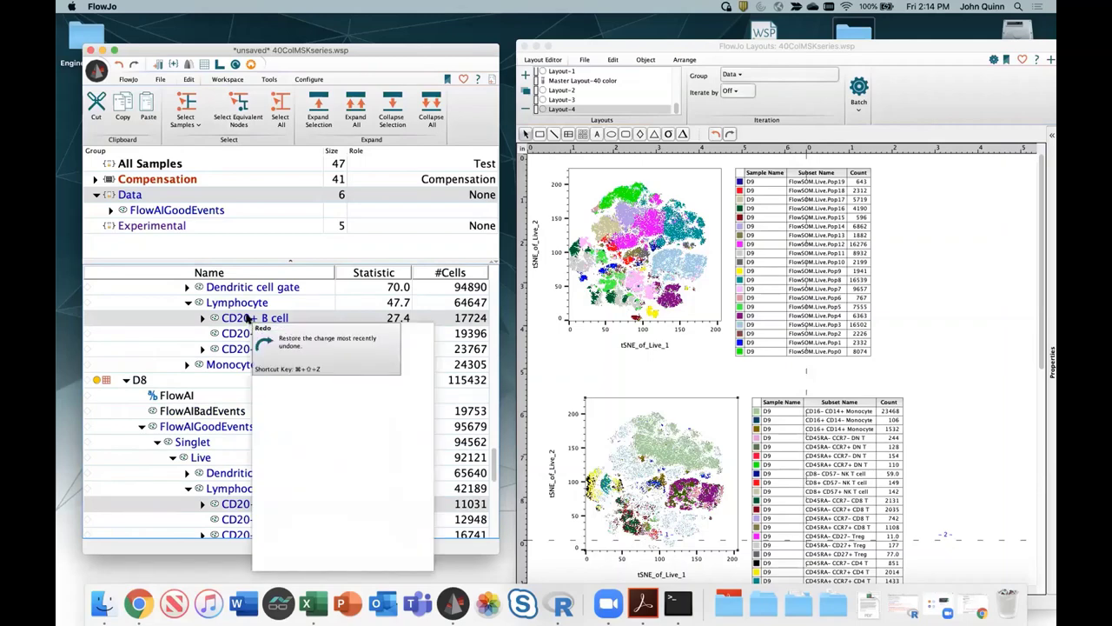
pyautogui.rightClick(252, 322)
pyautogui.click(313, 510)
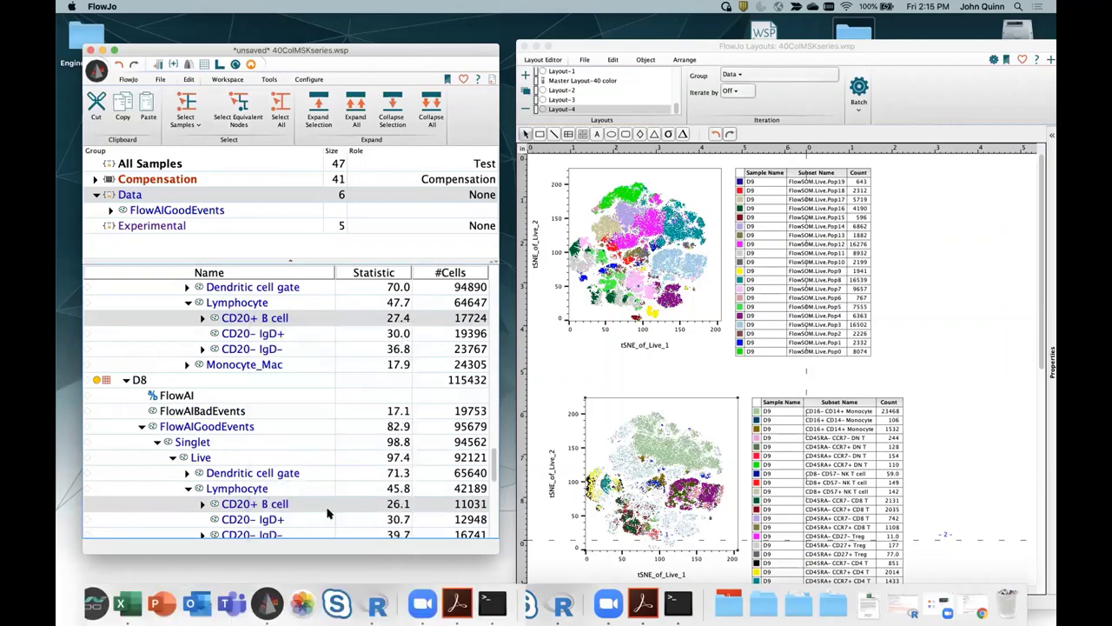
# - Concatenate the CD20+ B cells with all compensated parameters, loading the file into the existing workspace
pyautogui.click(510, 277)
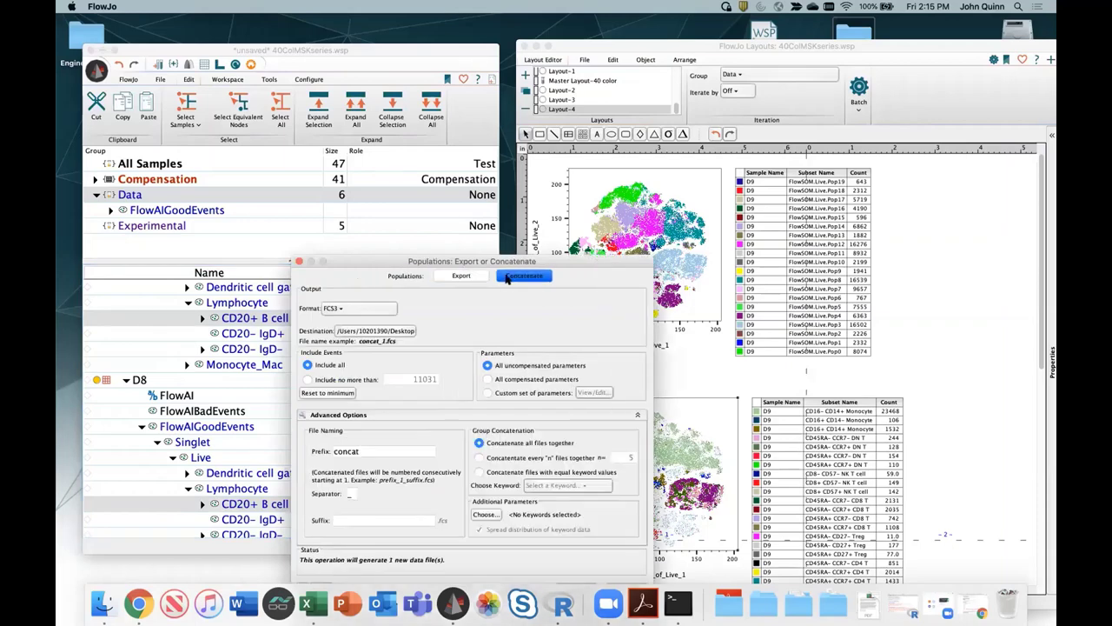
pyautogui.click(489, 379)
pyautogui.moveTo(575, 261); pyautogui.dragTo(625, 147)
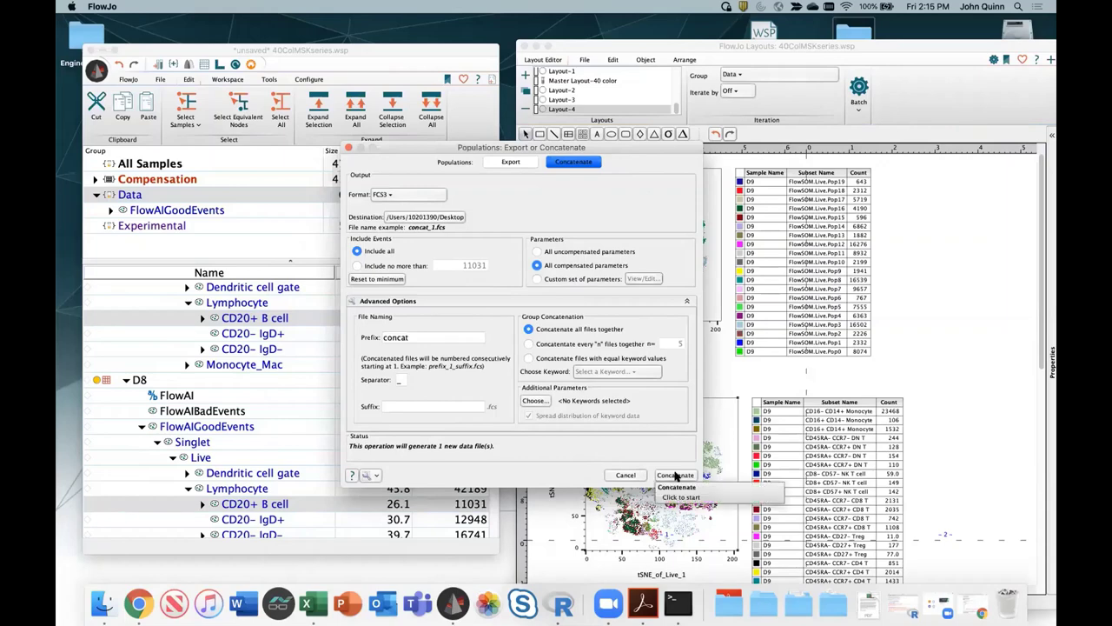
pyautogui.click(676, 475)
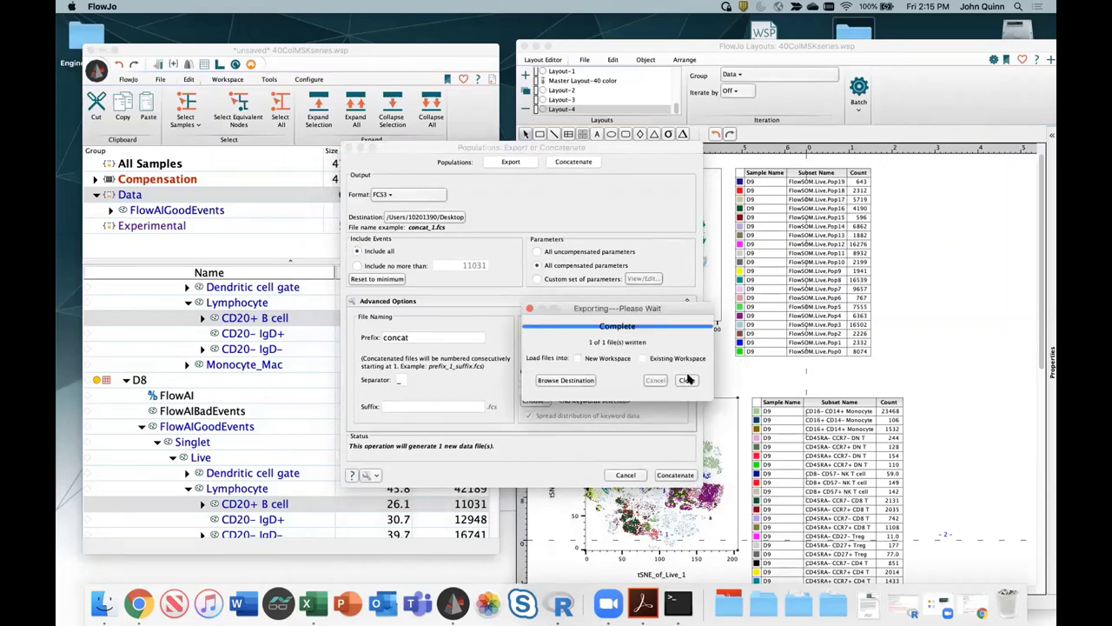
pyautogui.click(642, 358)
pyautogui.click(687, 380)
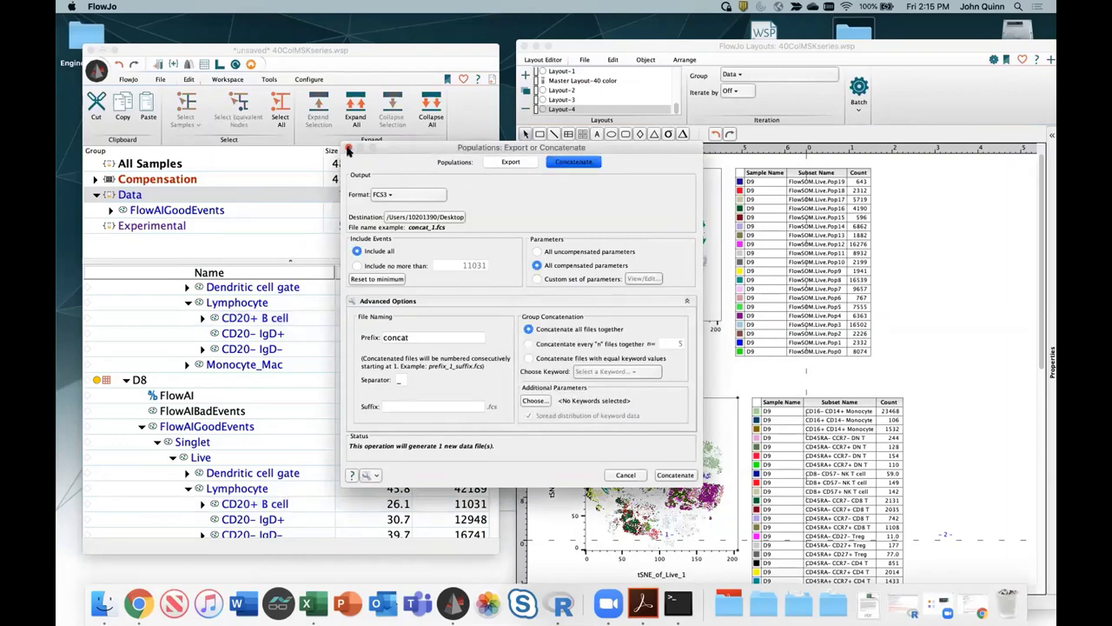
pyautogui.click(174, 65)
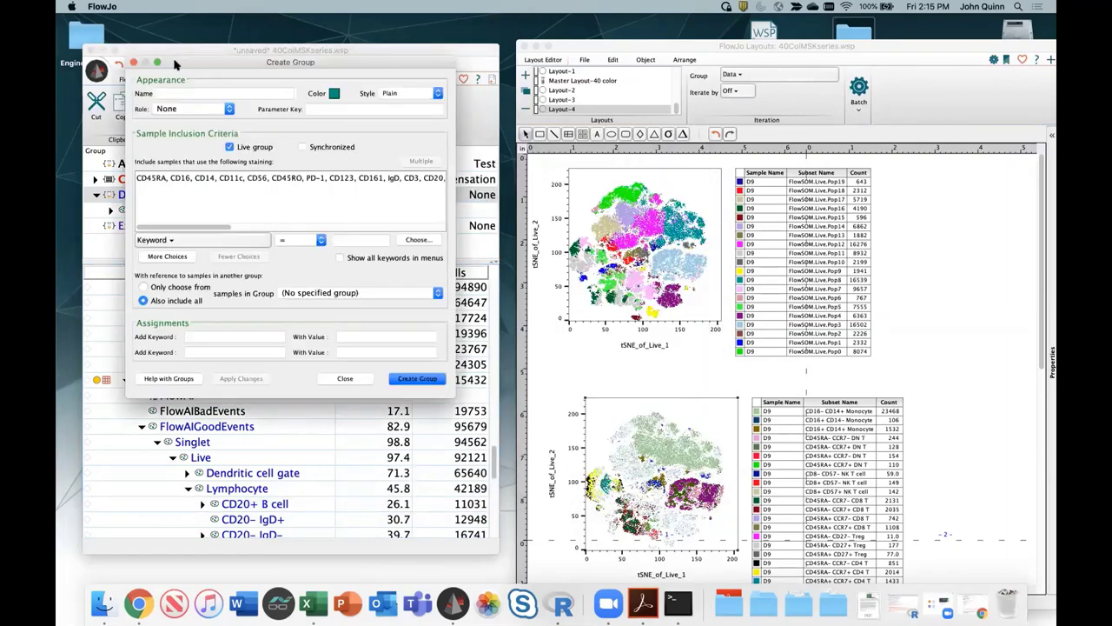
# - Create a group named 'Concat' for samples whose File URI contains 'Concat'
pyautogui.click(166, 93)
pyautogui.write('Concat')
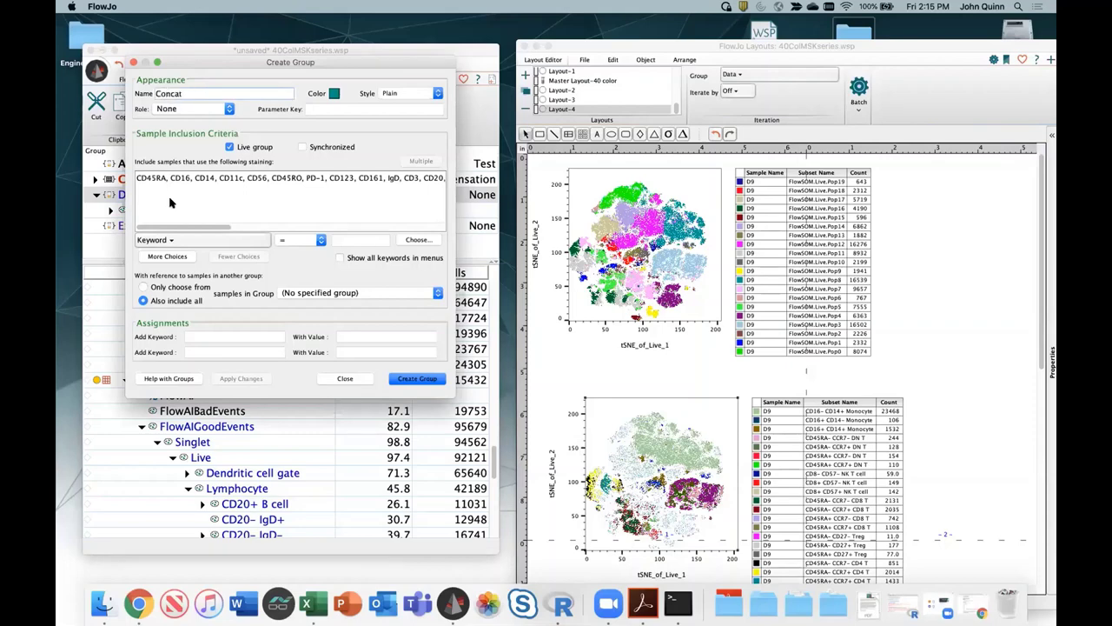
pyautogui.click(185, 244)
pyautogui.click(180, 243)
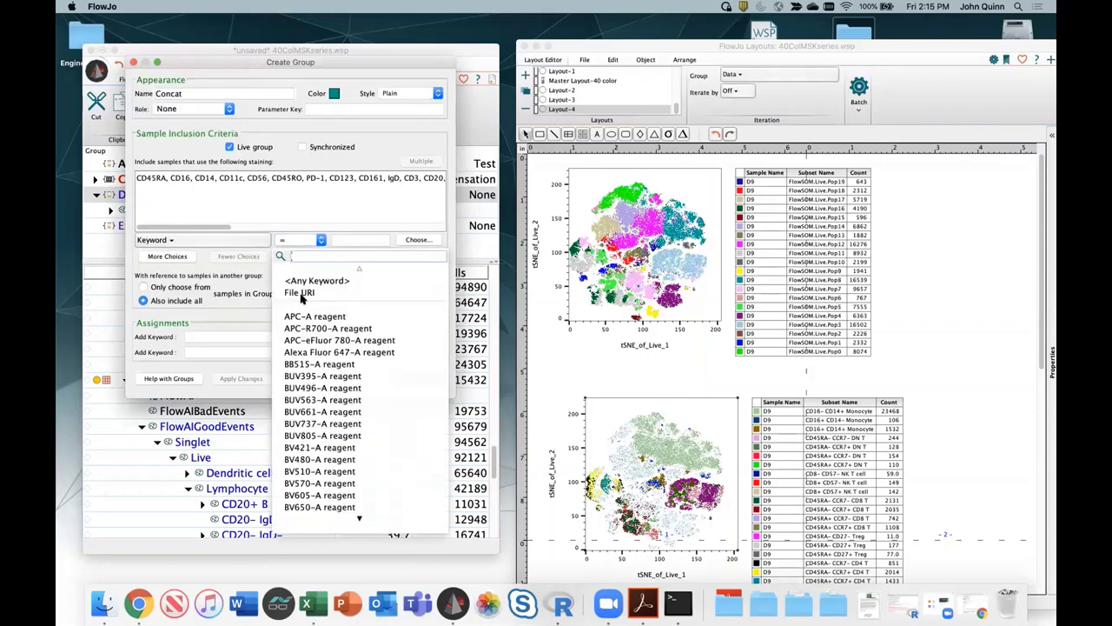
pyautogui.click(295, 290)
pyautogui.click(303, 240)
pyautogui.click(293, 299)
pyautogui.click(373, 239)
pyautogui.write('Concat')
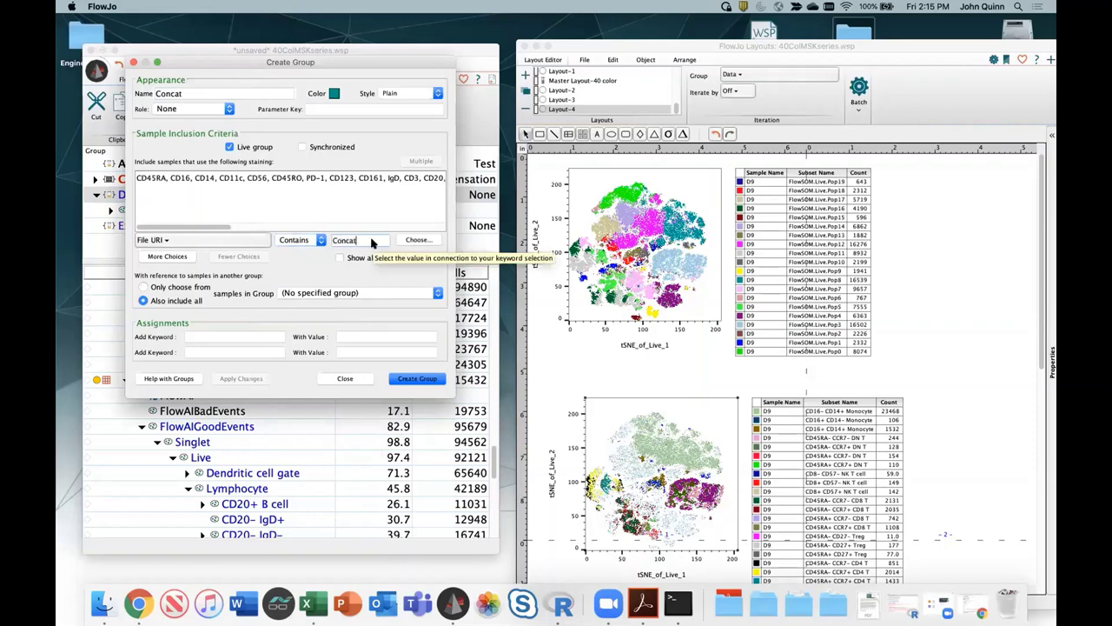
pyautogui.click(424, 381)
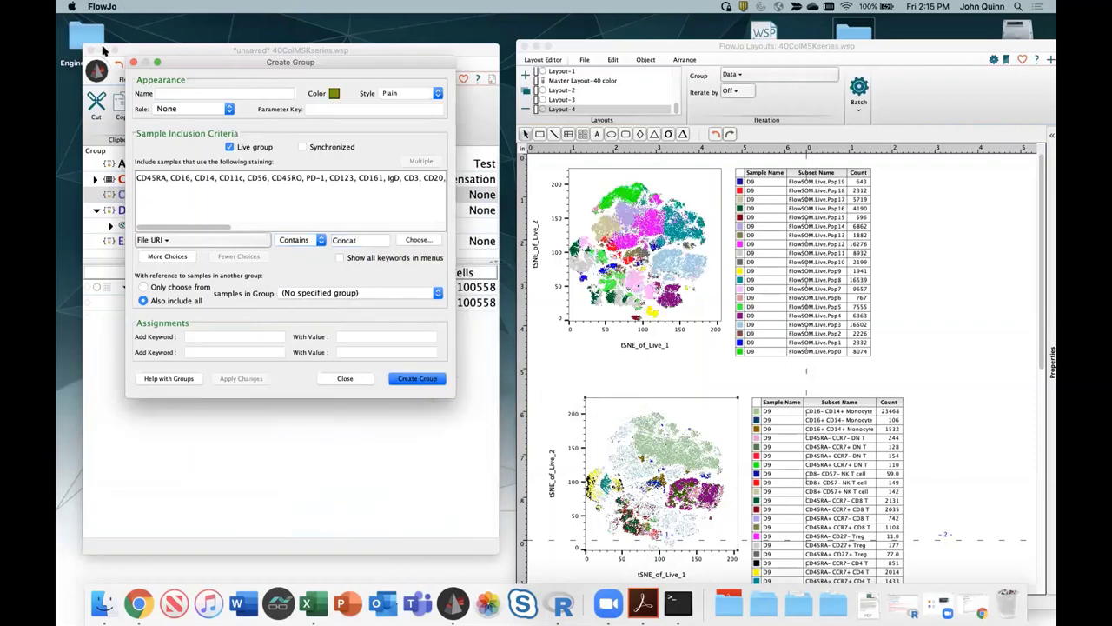
pyautogui.click(132, 62)
# - Expand concat_1.fcs's gate tree and open a plot of its CD20+ B cell population
pyautogui.click(180, 293)
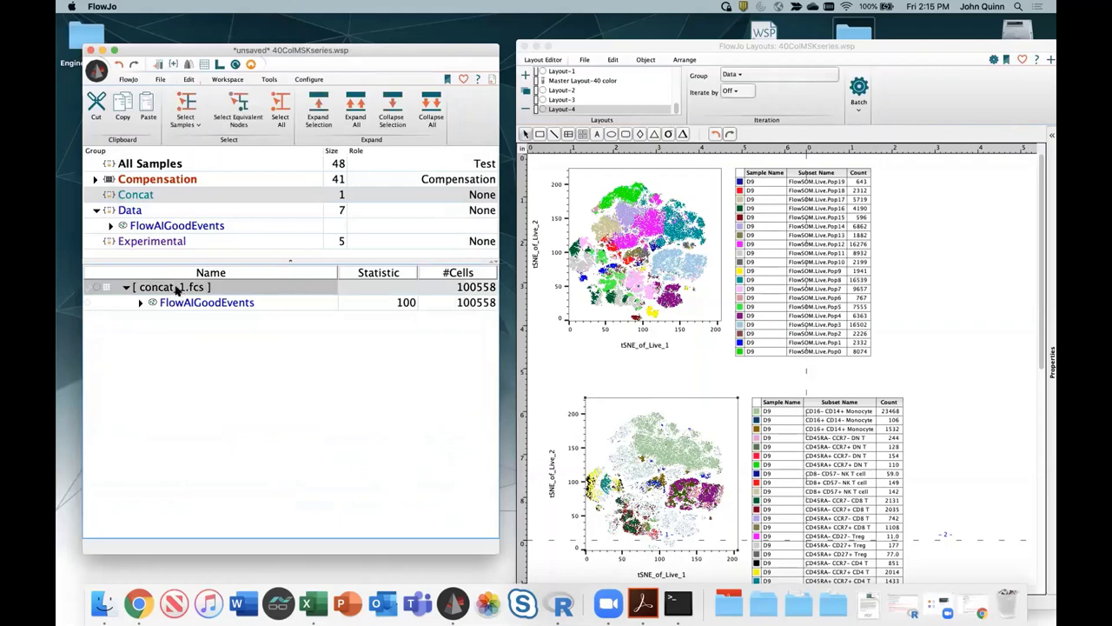
pyautogui.click(143, 304)
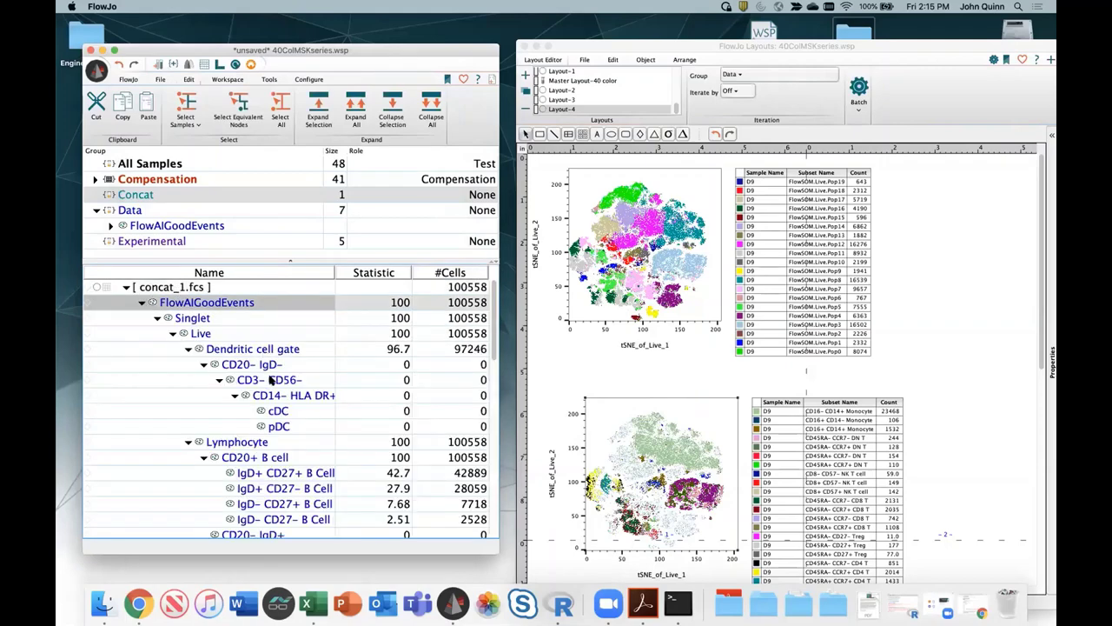
pyautogui.scroll(-6, 298, 379)
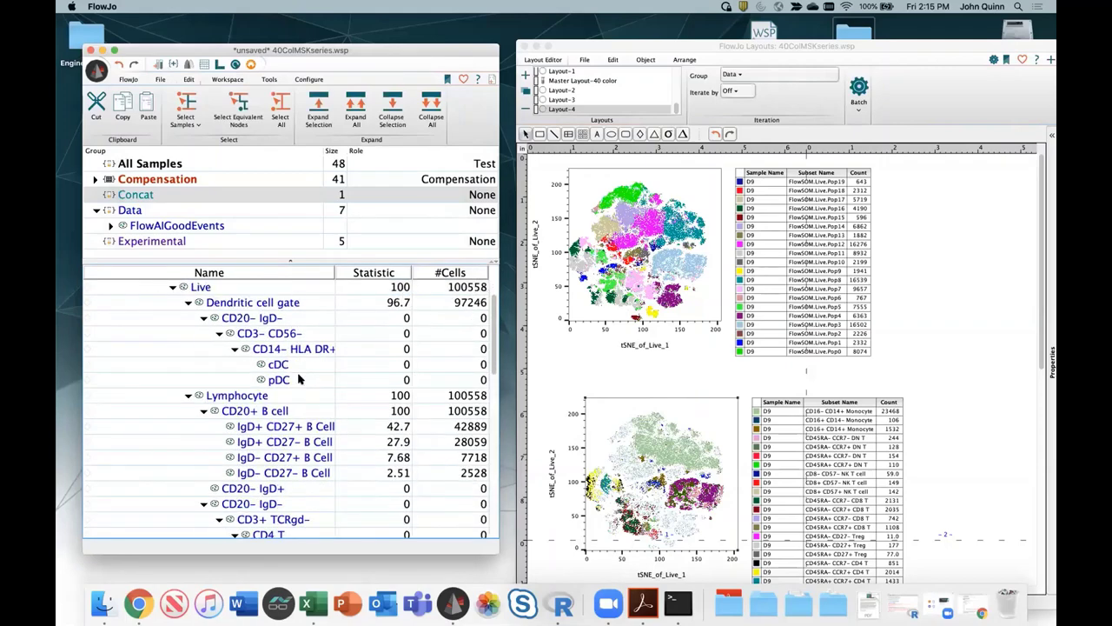
pyautogui.scroll(-12, 298, 378)
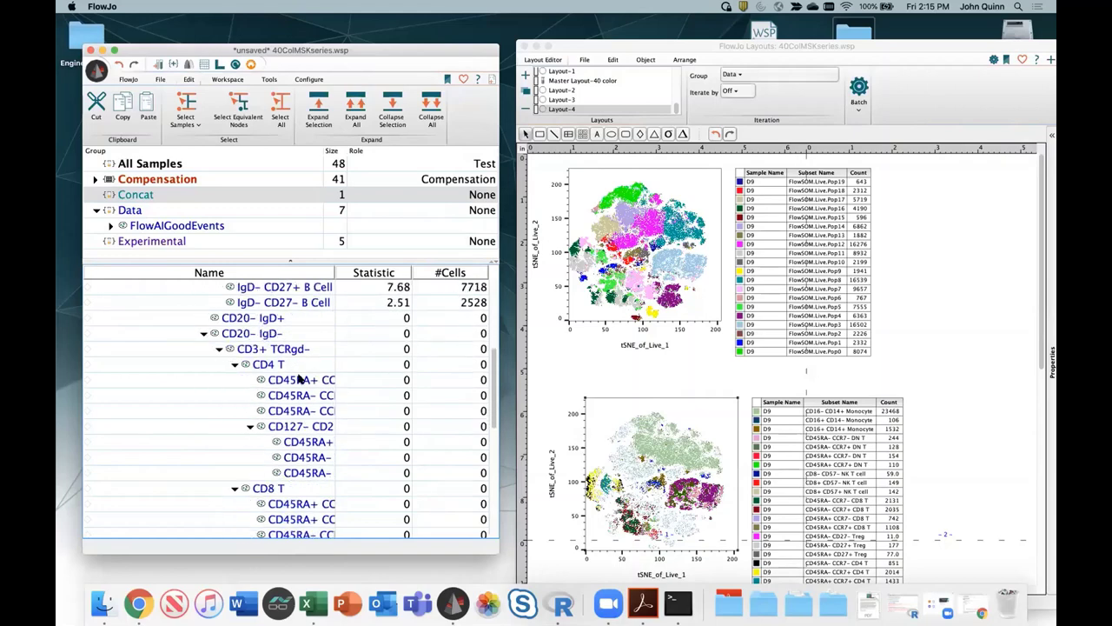
pyautogui.scroll(12, 298, 379)
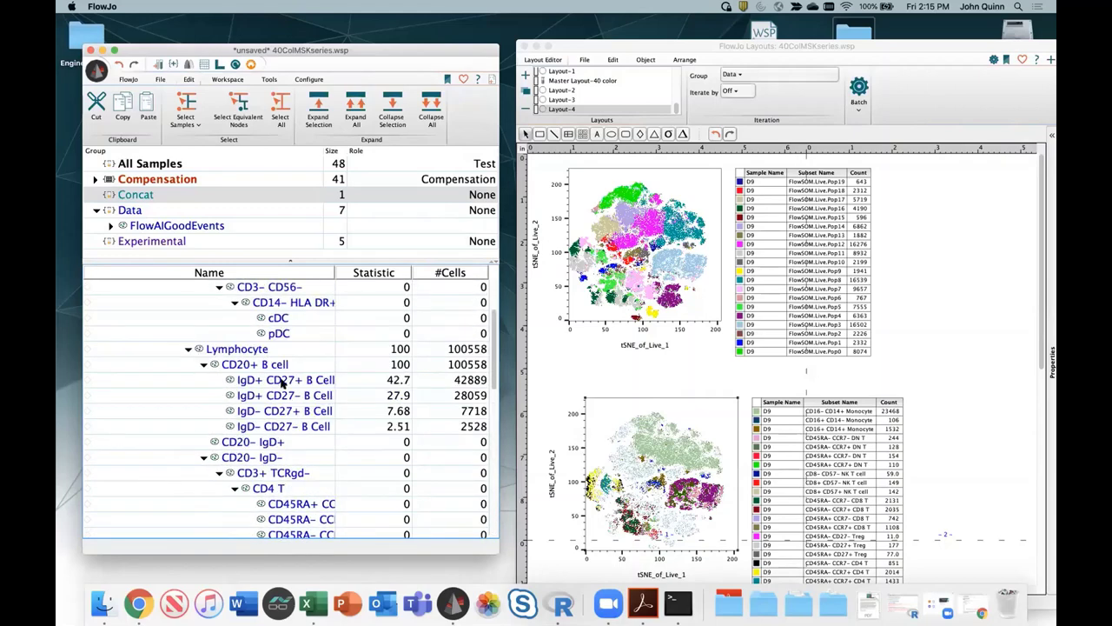
pyautogui.doubleClick(257, 366)
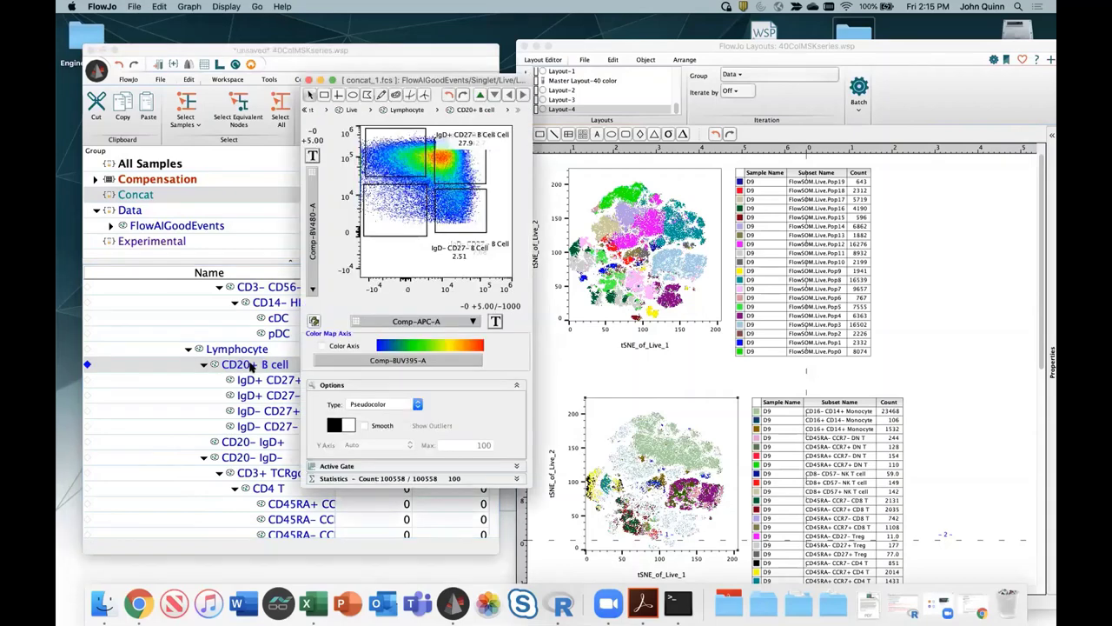
# - Enlarge the CD20+ B cell plot and display it as a SampleID histogram
pyautogui.moveTo(532, 486); pyautogui.dragTo(650, 520)
pyautogui.click(501, 354)
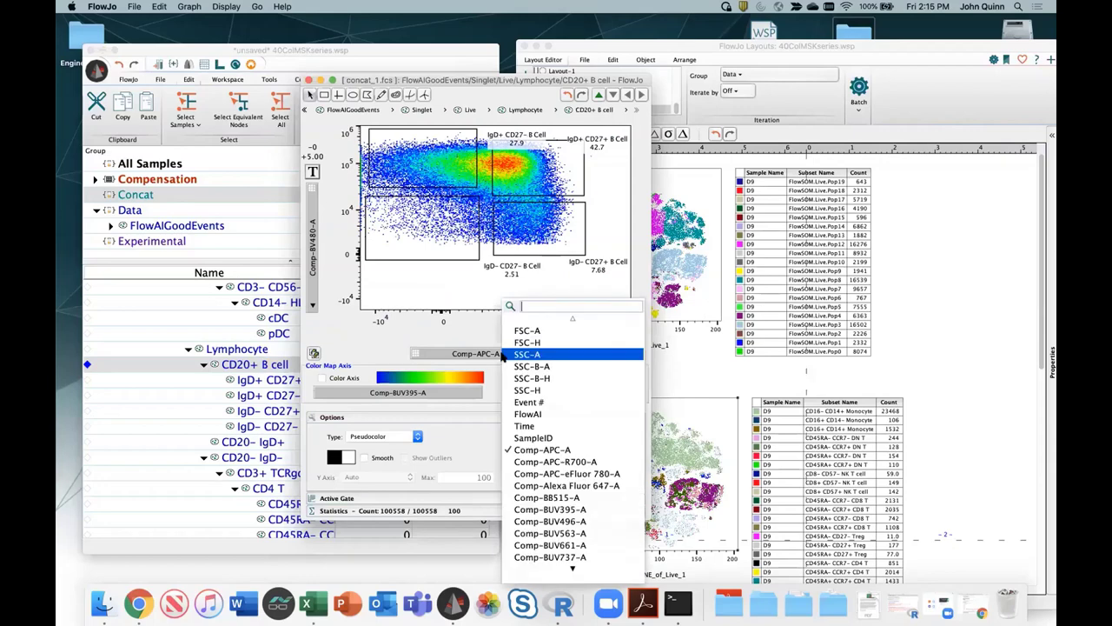
pyautogui.click(544, 442)
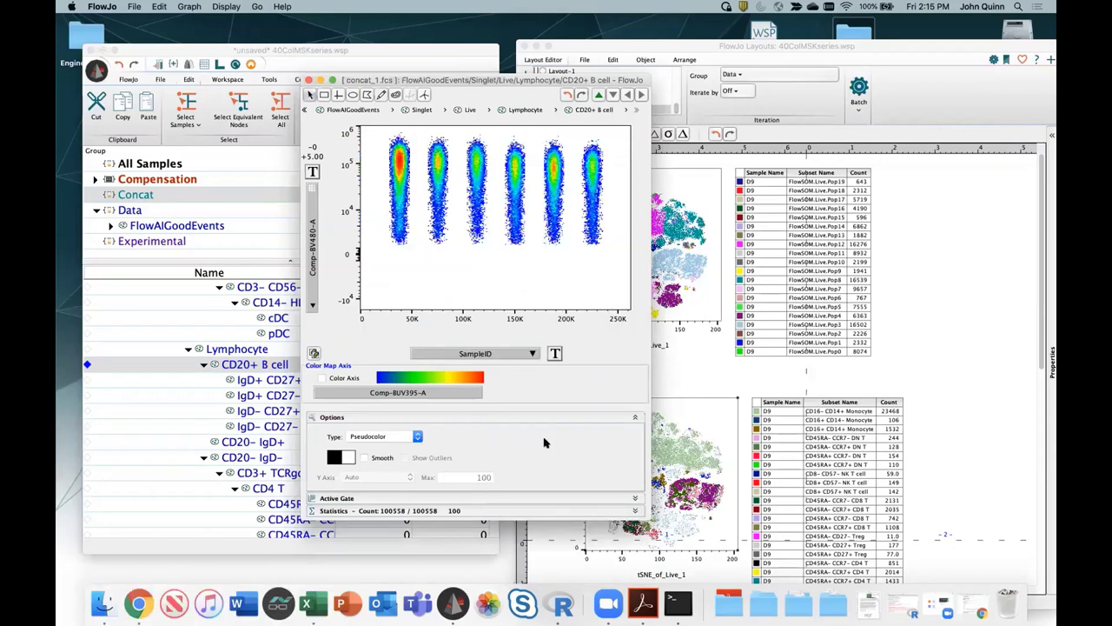
pyautogui.click(313, 252)
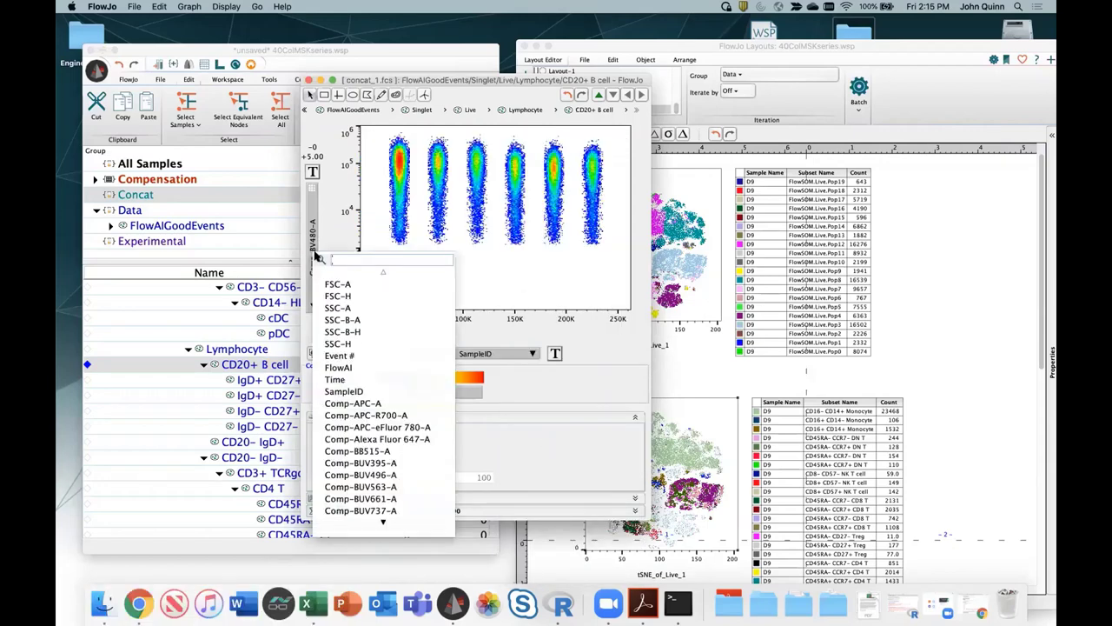
pyautogui.click(352, 496)
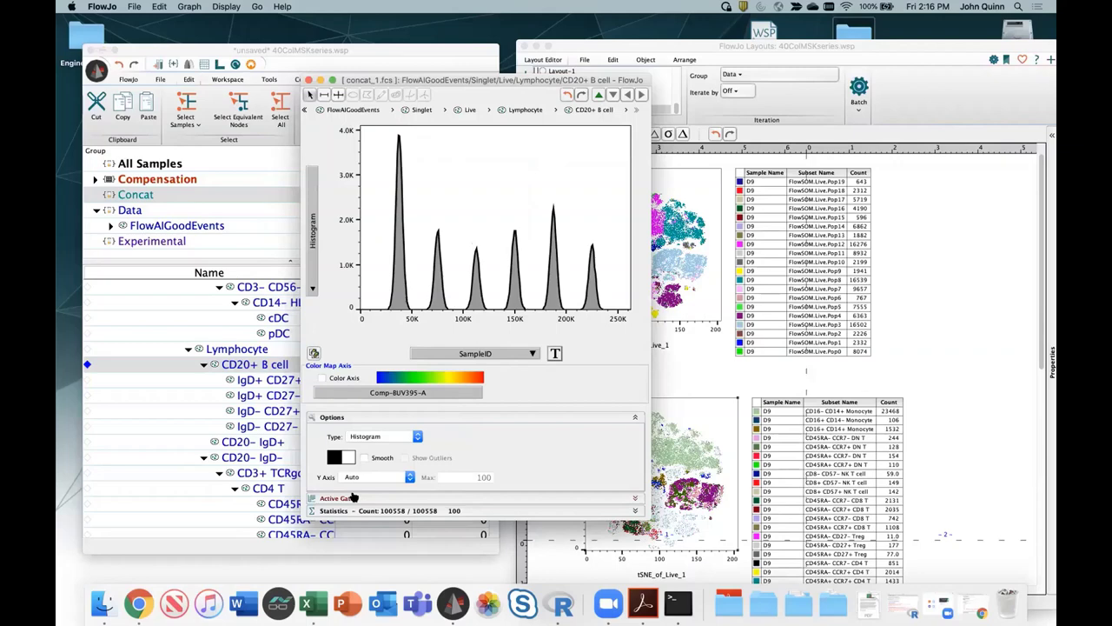
# - Gate each of the six histogram peaks, creating SampleID.Pop0 to Pop5
pyautogui.rightClick(491, 191)
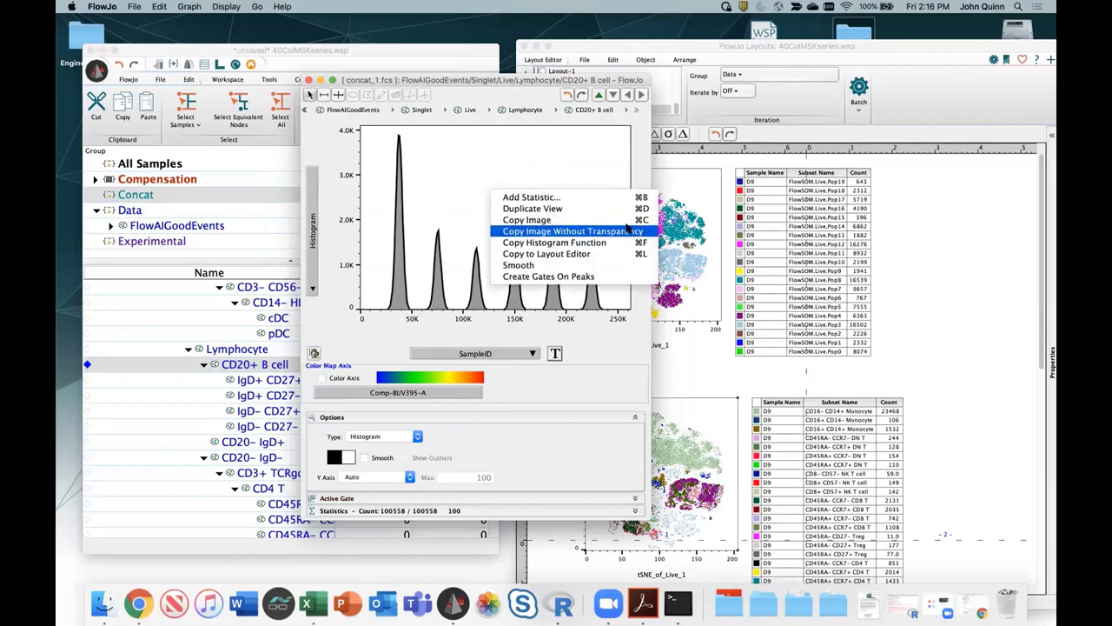
pyautogui.click(567, 279)
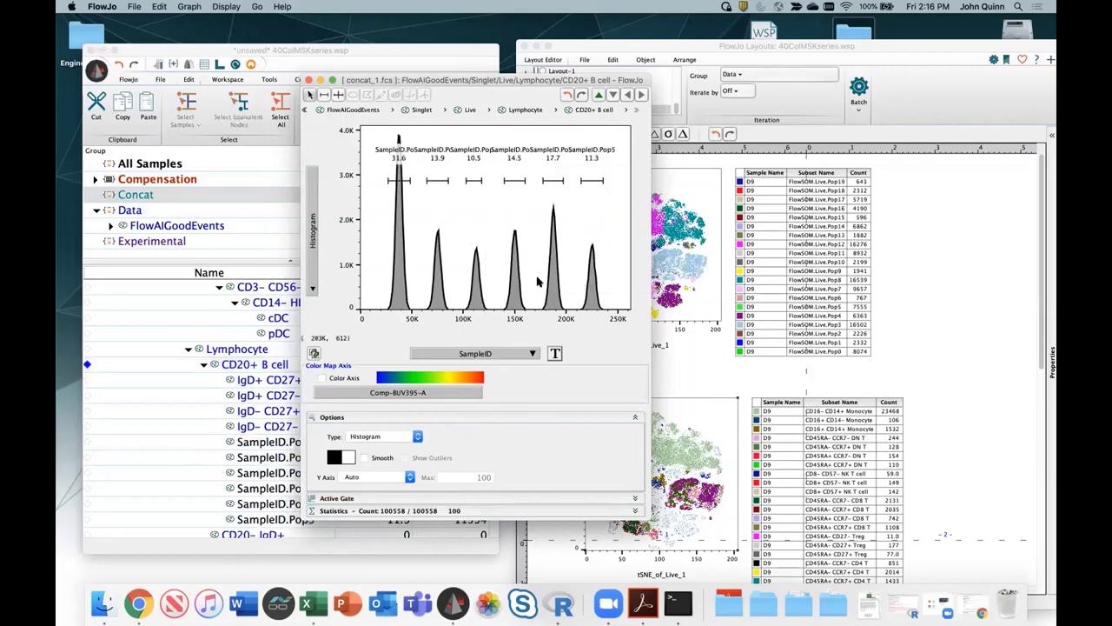
pyautogui.moveTo(568, 79); pyautogui.dragTo(780, 68)
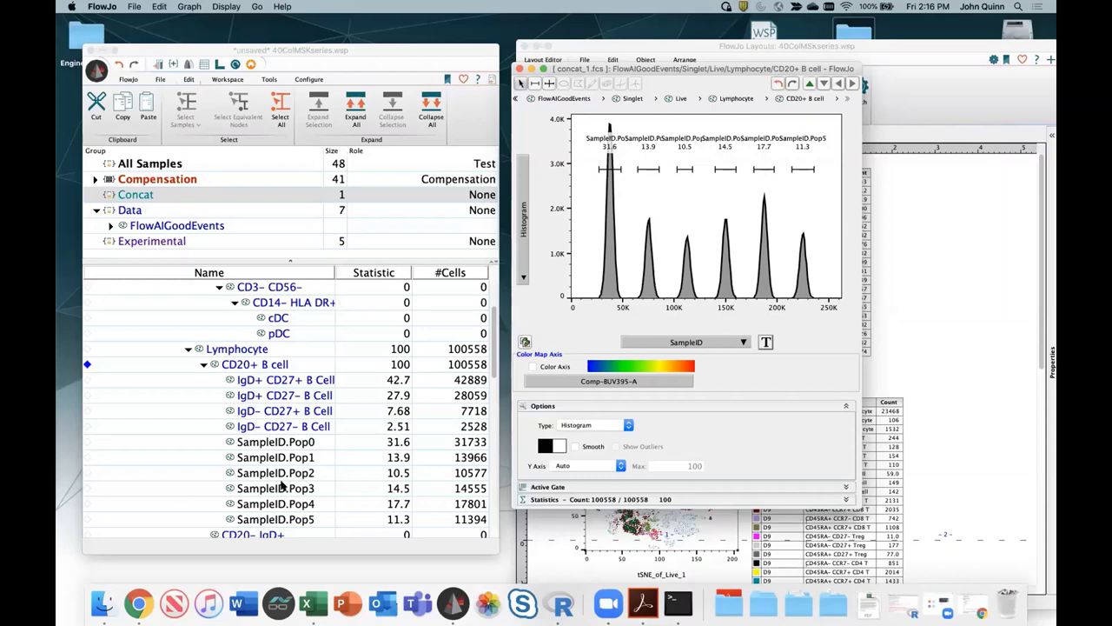
# - Collapse the CD20- IgD- branch, select the CD20+ B cell population and show the Workspace ribbon
pyautogui.scroll(-2, 212, 517)
pyautogui.click(205, 521)
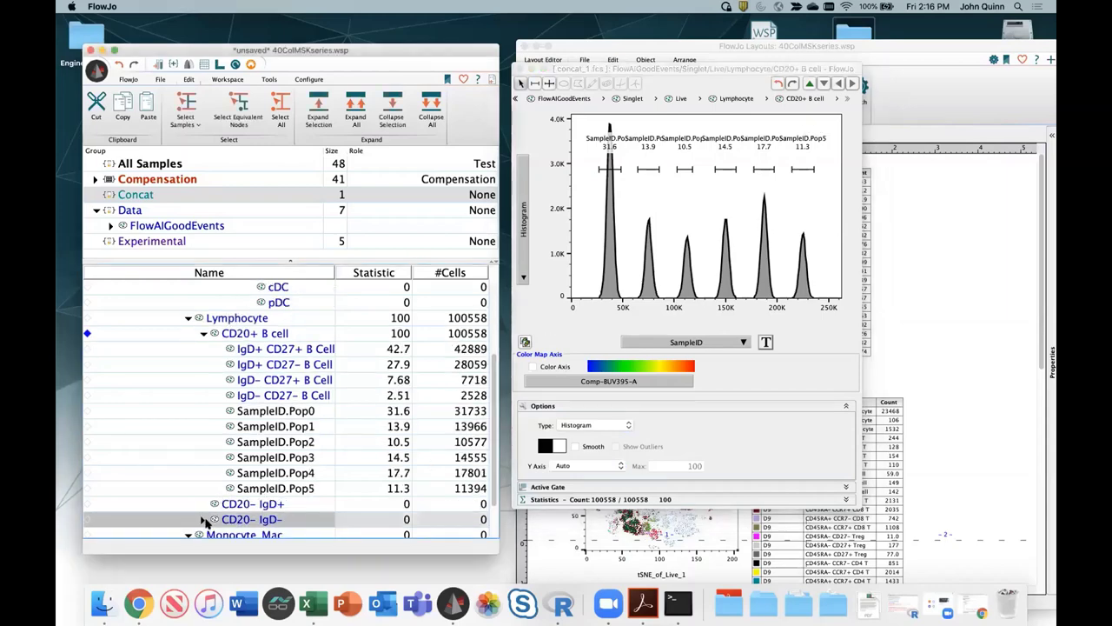
pyautogui.click(275, 338)
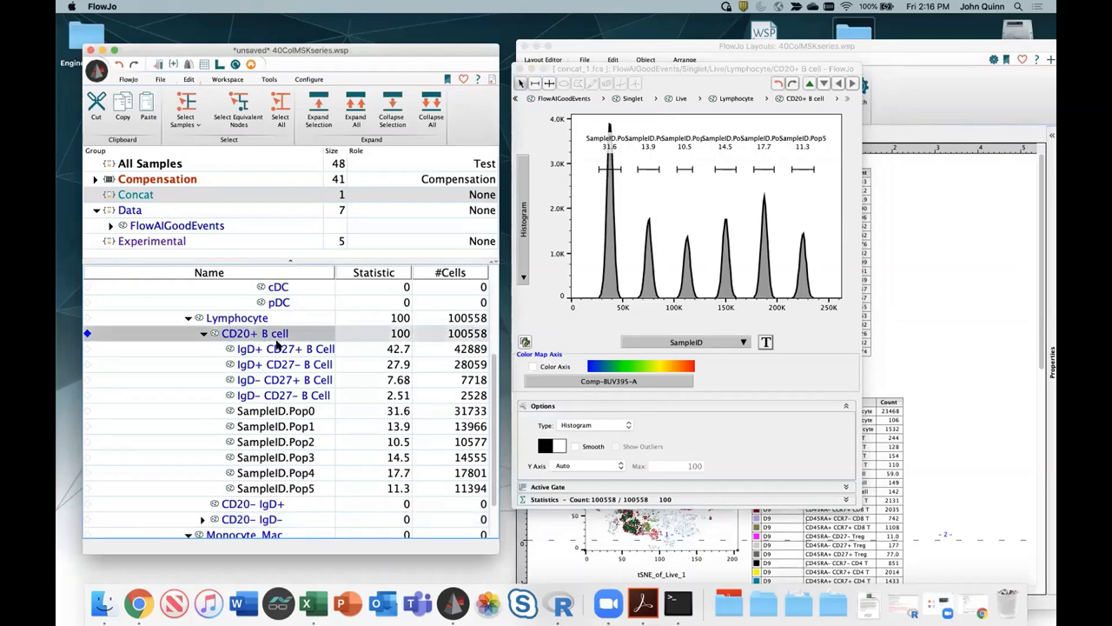
pyautogui.click(214, 79)
# - Set up a tSNE on CD20+ B cell, excluding Comp-LIVE DEAD Blue-A from the parameters
pyautogui.click(132, 105)
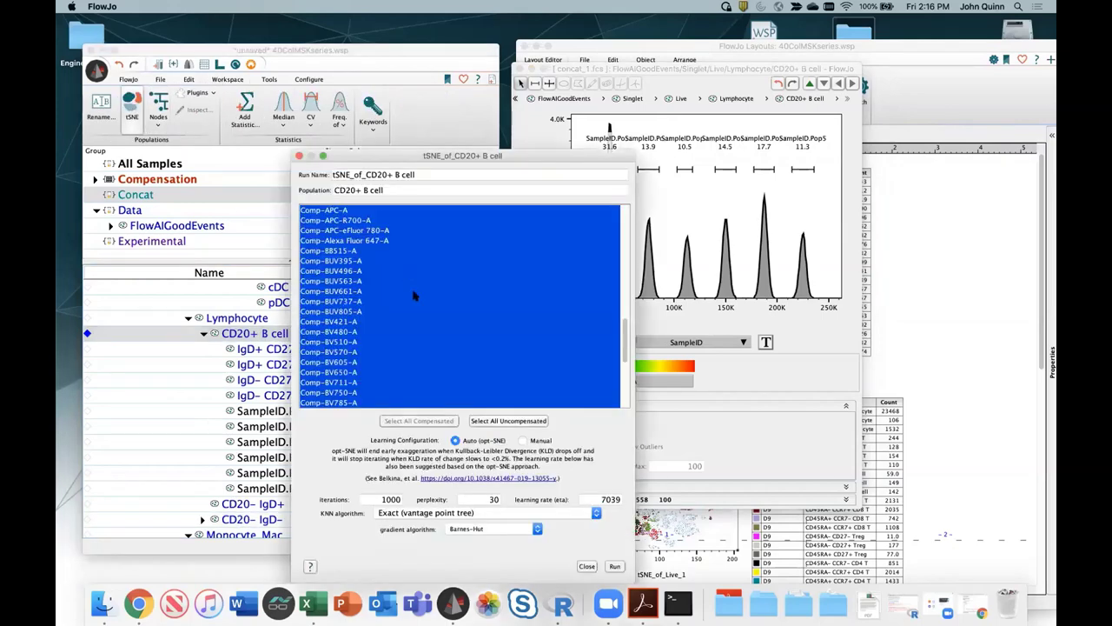
pyautogui.scroll(-5, 402, 280)
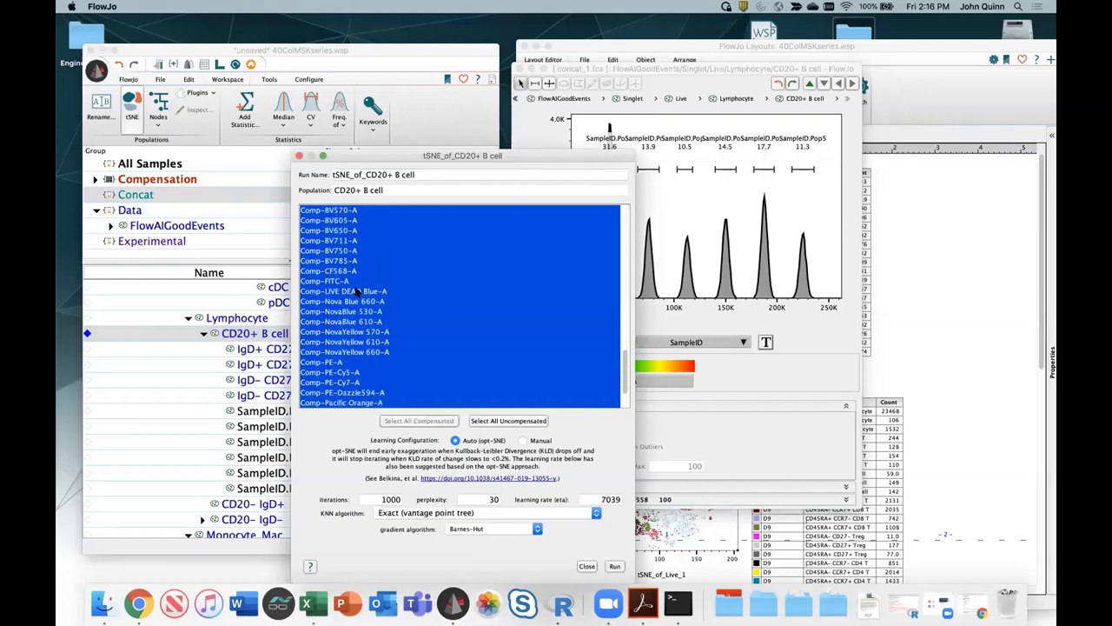
pyautogui.keyDown('super'); pyautogui.click(360, 290); pyautogui.keyUp('super')
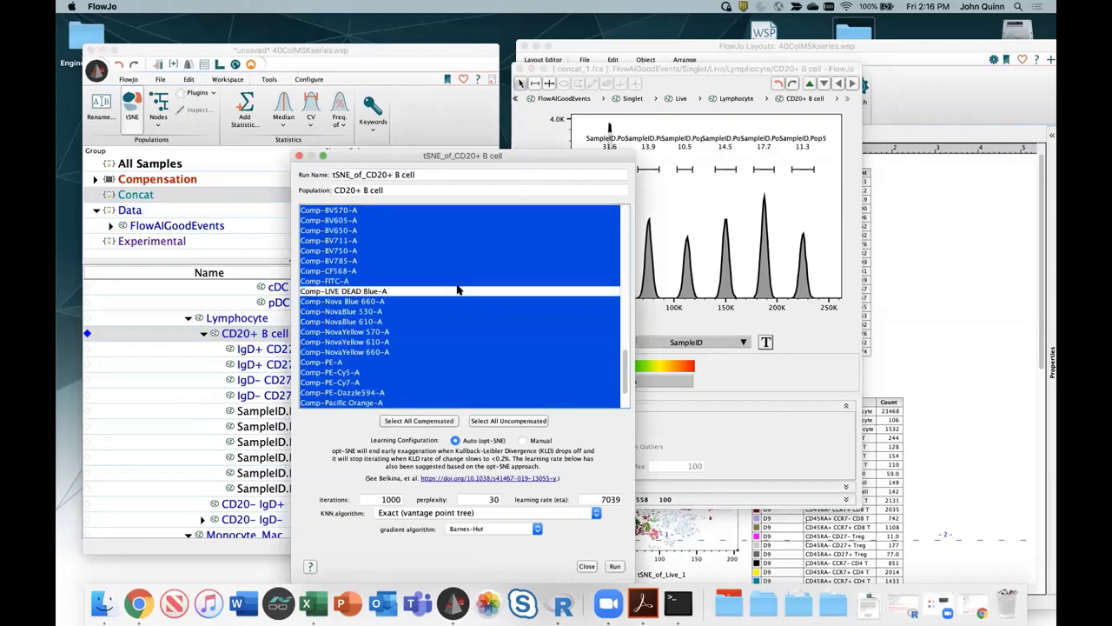
pyautogui.scroll(-2, 461, 291)
# - Use Approximate (ANNOY) nearest neighbours and the FFT gradient algorithm, then run the tSNE
pyautogui.click(406, 515)
pyautogui.click(406, 524)
pyautogui.click(474, 530)
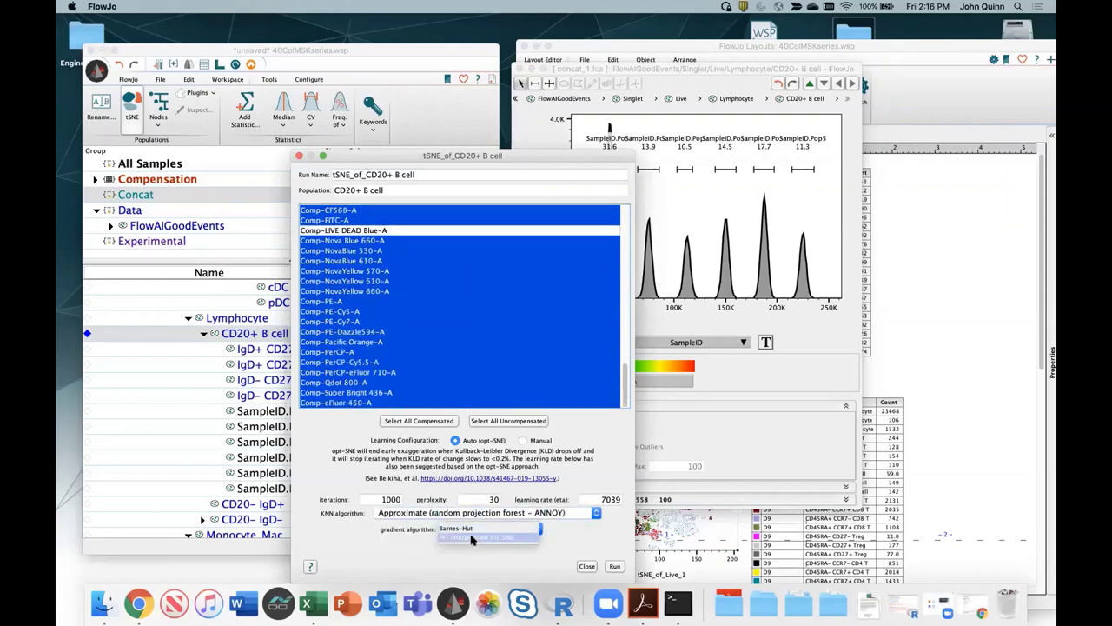
pyautogui.click(472, 539)
pyautogui.click(616, 566)
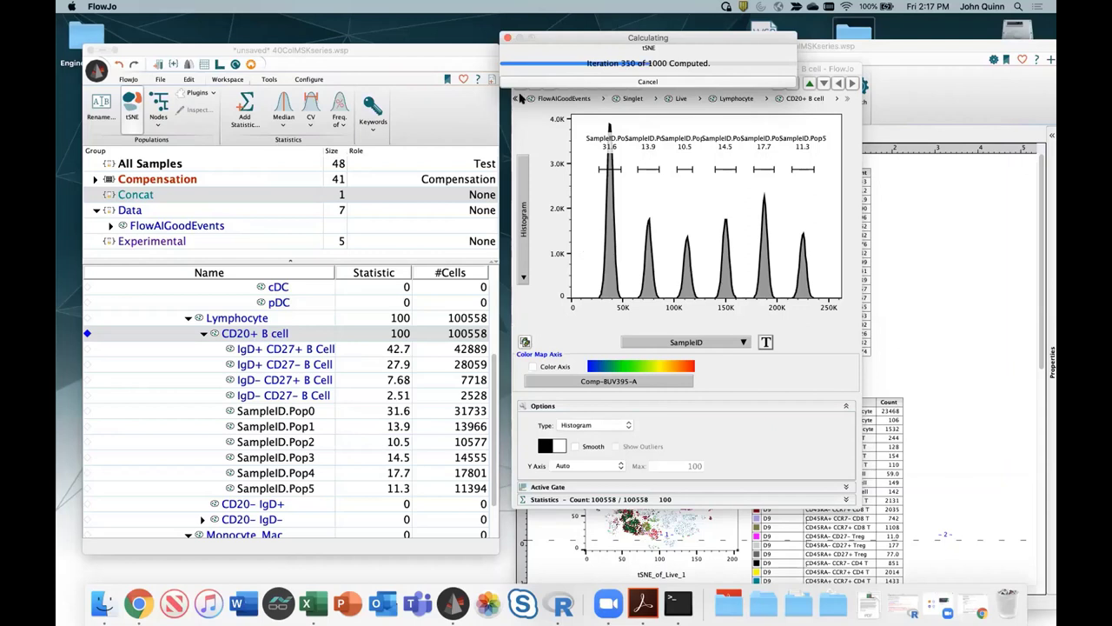
# - Move the Calculating progress window aside while the tSNE run finishes
pyautogui.moveTo(782, 49); pyautogui.dragTo(780, 81)
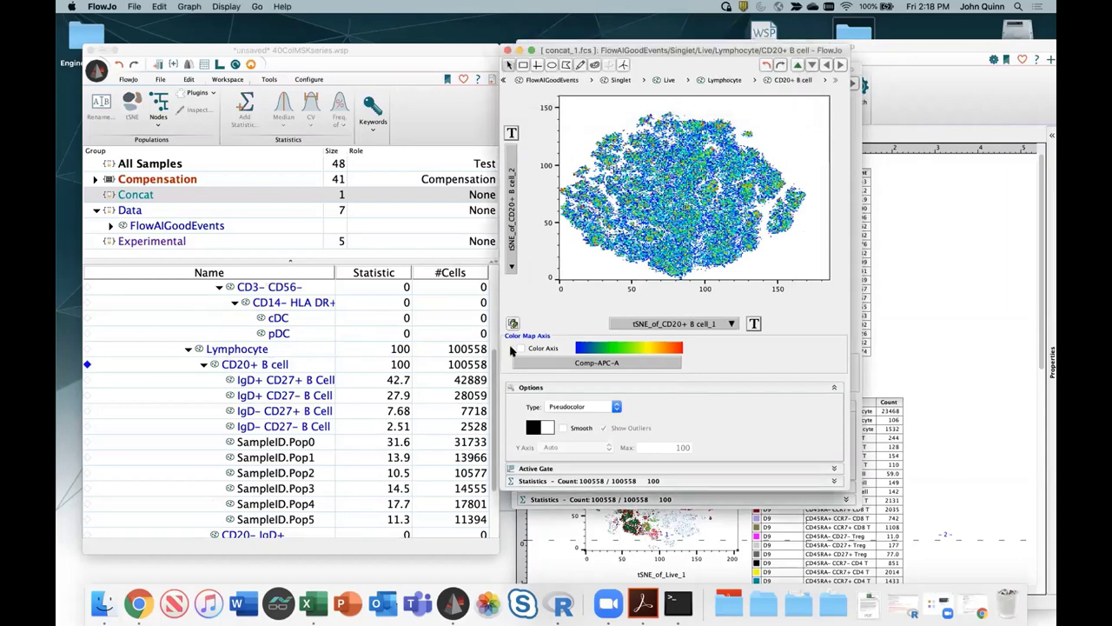
# - Collapse the graph's Options section and close the tSNE graph and SampleID histogram windows
pyautogui.moveTo(786, 49); pyautogui.dragTo(784, 88)
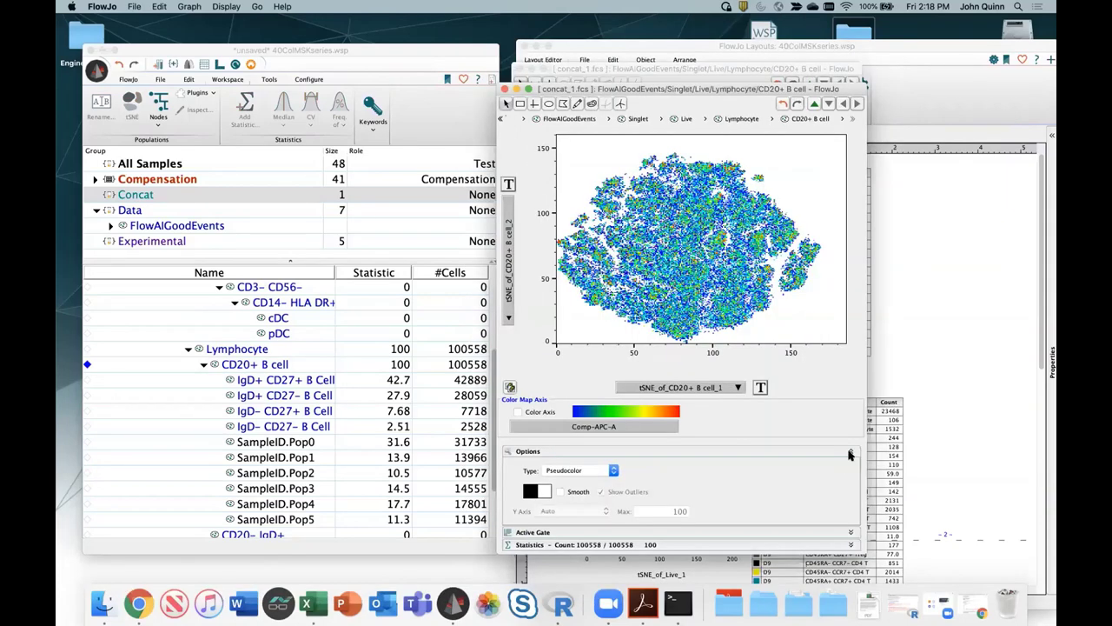
pyautogui.click(849, 452)
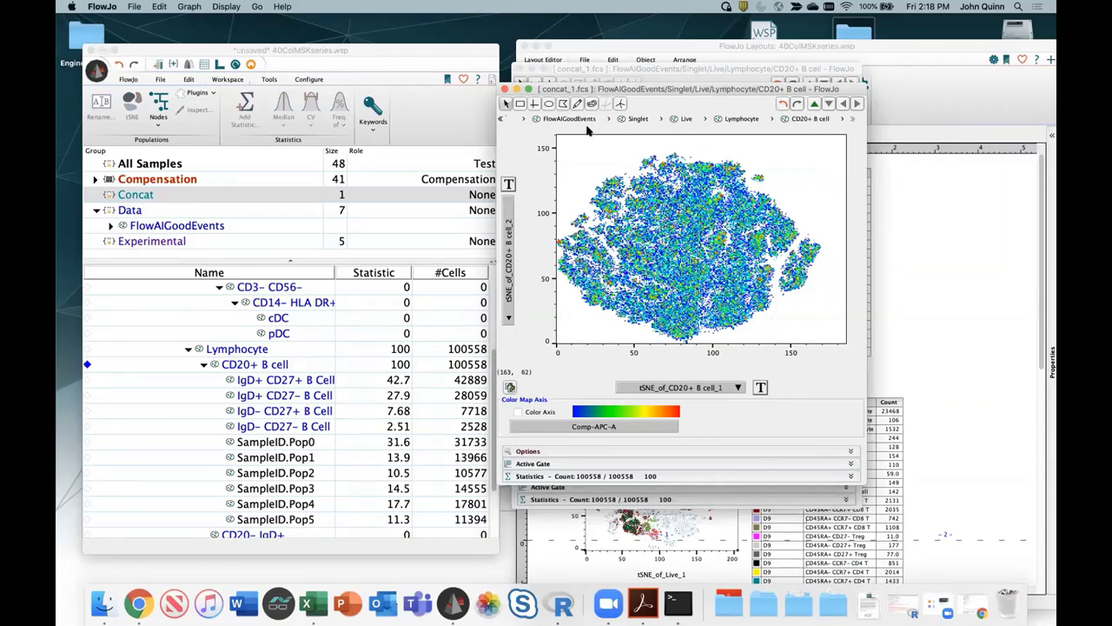
pyautogui.click(505, 90)
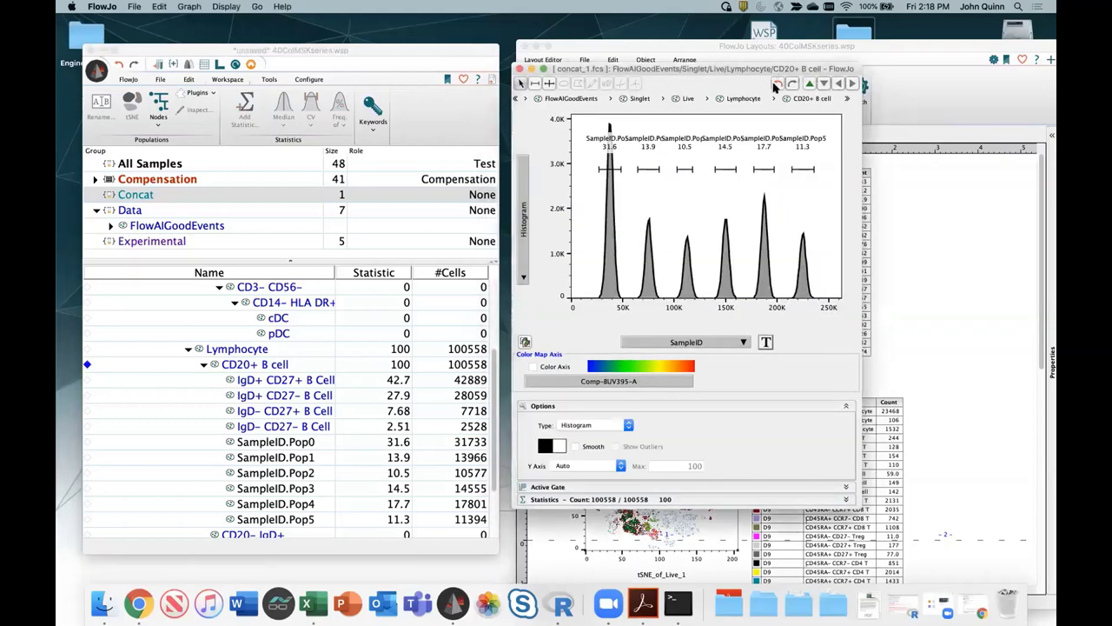
pyautogui.click(520, 93)
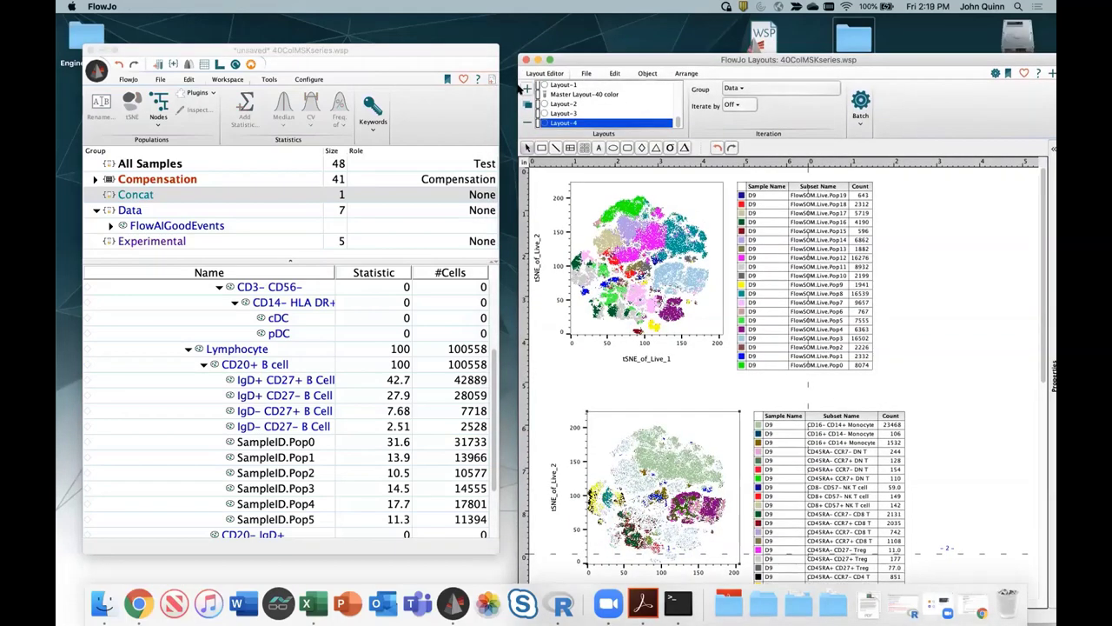
# - Add a new layout with a SampleID.Pop0 plot of tSNE_of_CD20+ B cell_1 vs _2
pyautogui.click(527, 88)
pyautogui.moveTo(263, 444); pyautogui.dragTo(660, 325)
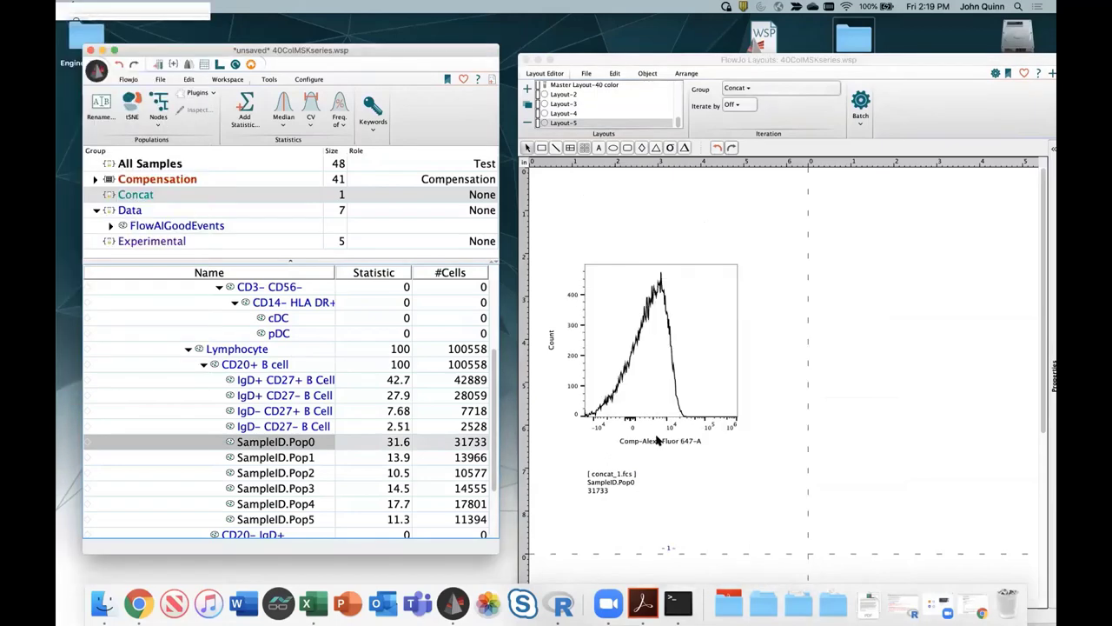
pyautogui.click(657, 440)
pyautogui.write('t')
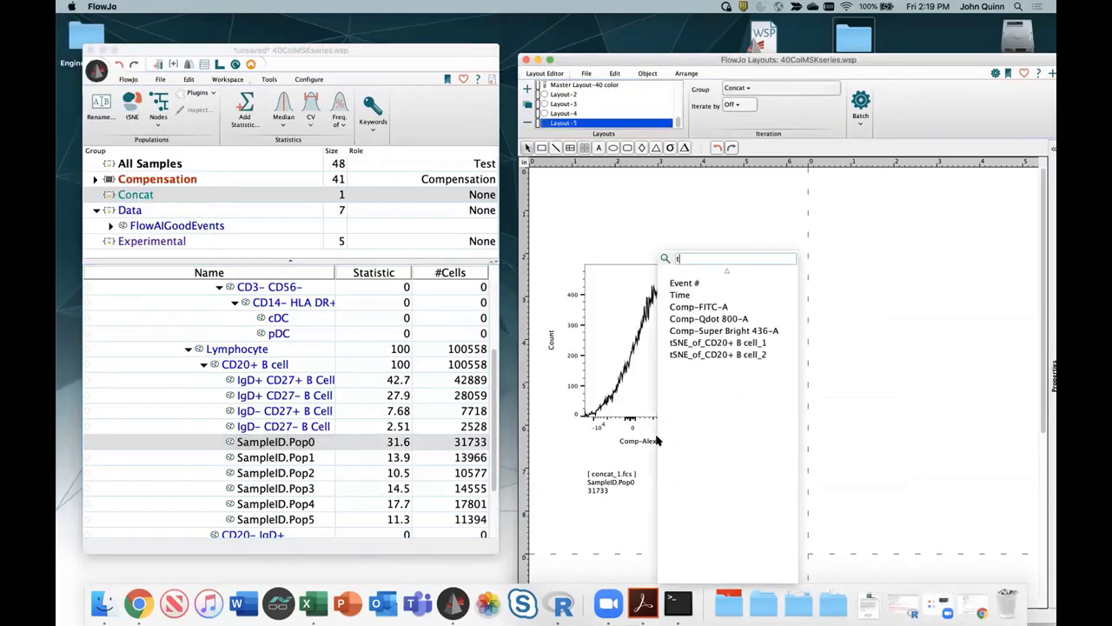
pyautogui.click(684, 343)
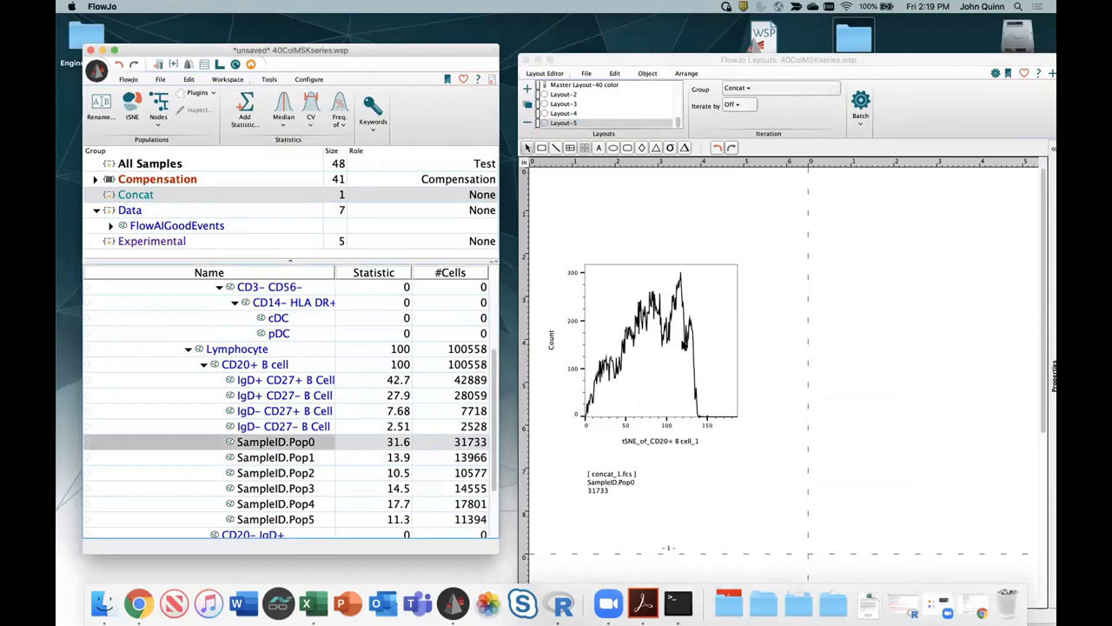
pyautogui.click(550, 348)
pyautogui.write('t')
pyautogui.click(576, 355)
# - Overlay SampleID.Pop1 through Pop5 onto the layout's tSNE plot
pyautogui.click(338, 445)
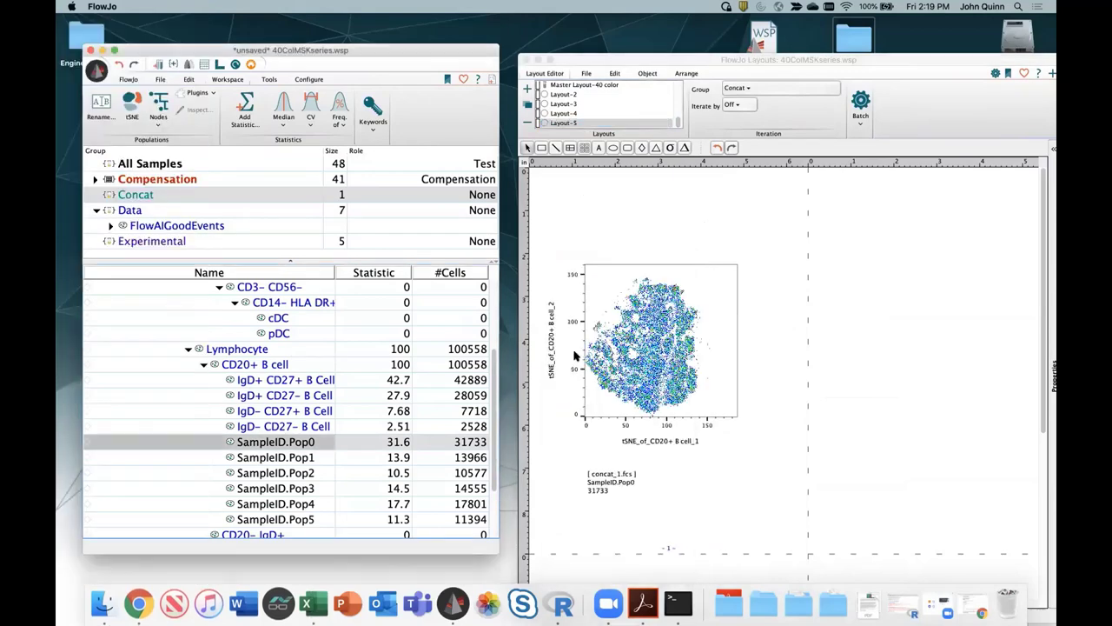
pyautogui.click(309, 459)
pyautogui.keyDown('shift'); pyautogui.click(297, 519); pyautogui.keyUp('shift')
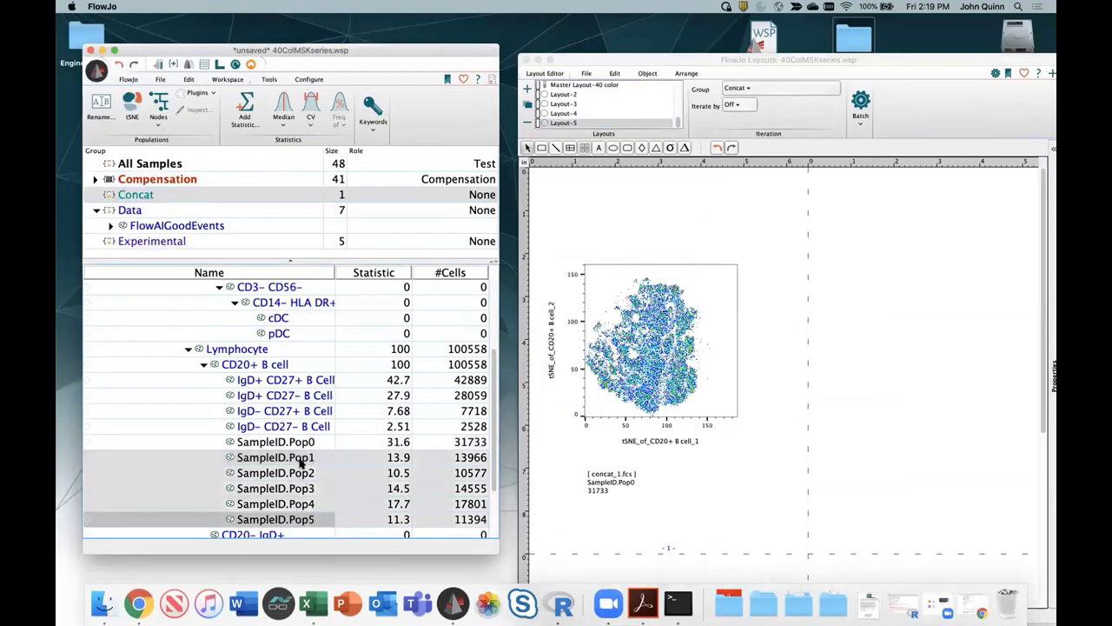
pyautogui.moveTo(298, 458); pyautogui.dragTo(671, 391)
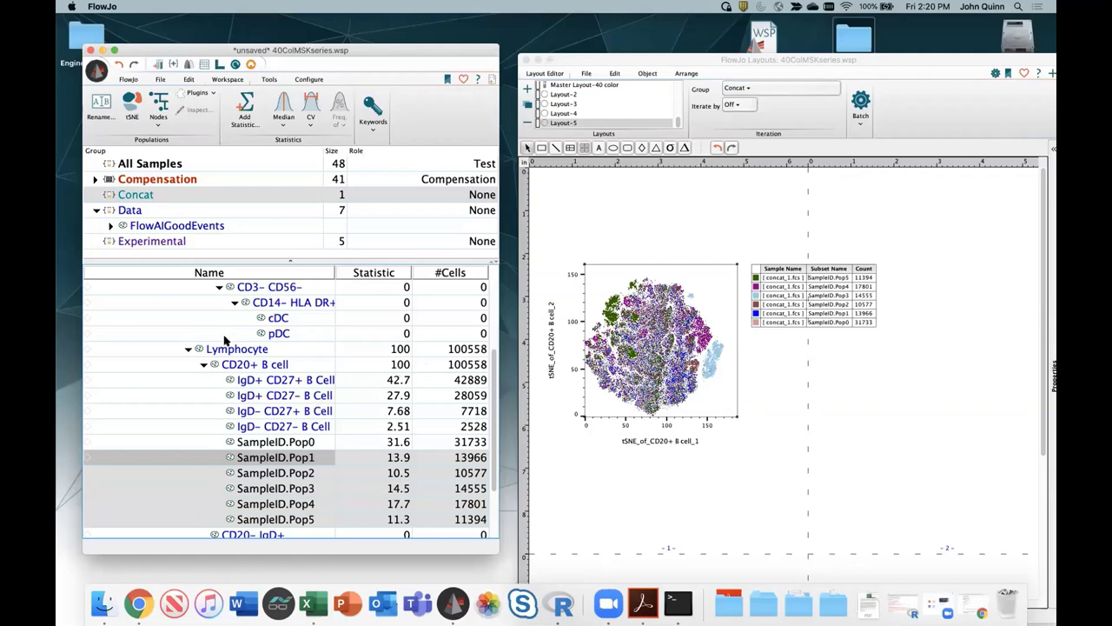
# - Open the CD20+ B cell graph and plot tSNE_of_CD20+ B cell_1 vs _2
pyautogui.doubleClick(228, 367)
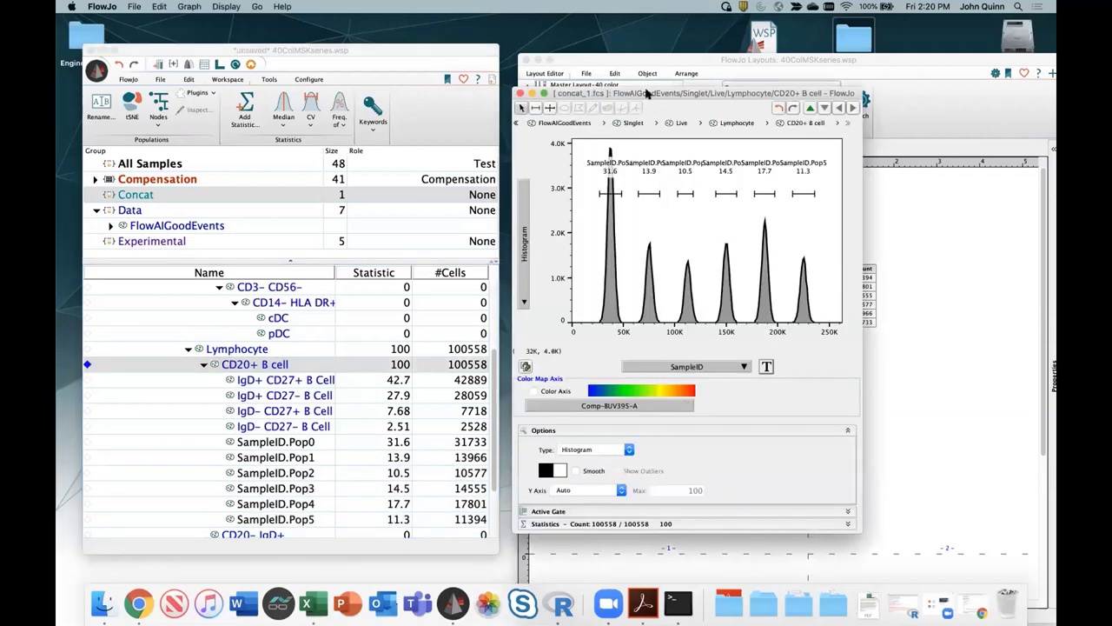
pyautogui.moveTo(531, 97); pyautogui.dragTo(218, 97)
pyautogui.click(383, 360)
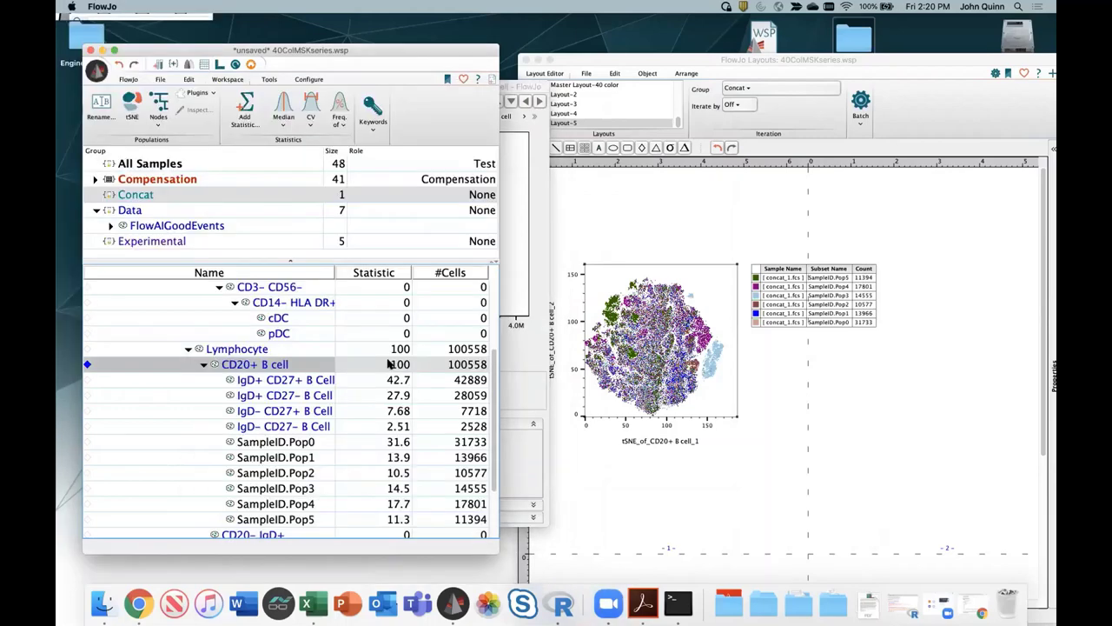
pyautogui.click(397, 360)
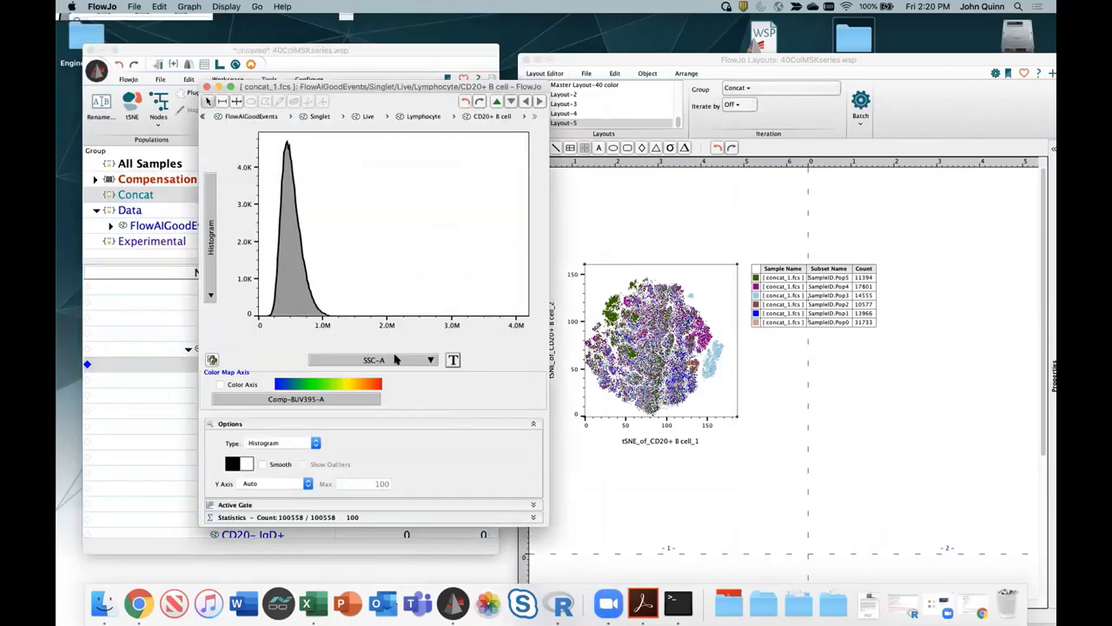
pyautogui.write('t')
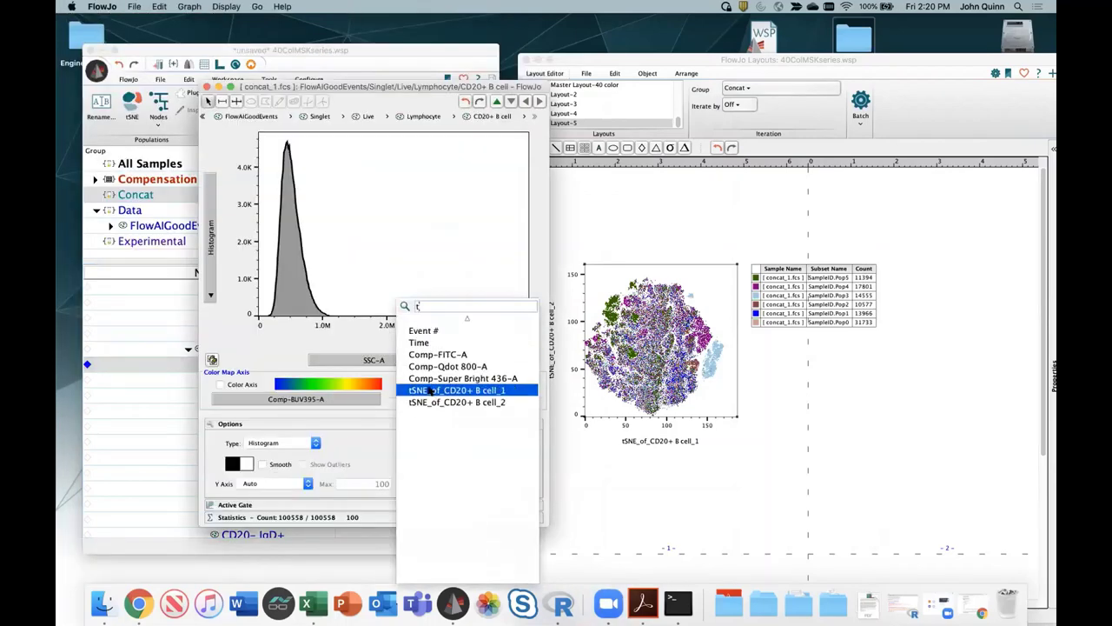
pyautogui.click(430, 403)
pyautogui.click(208, 257)
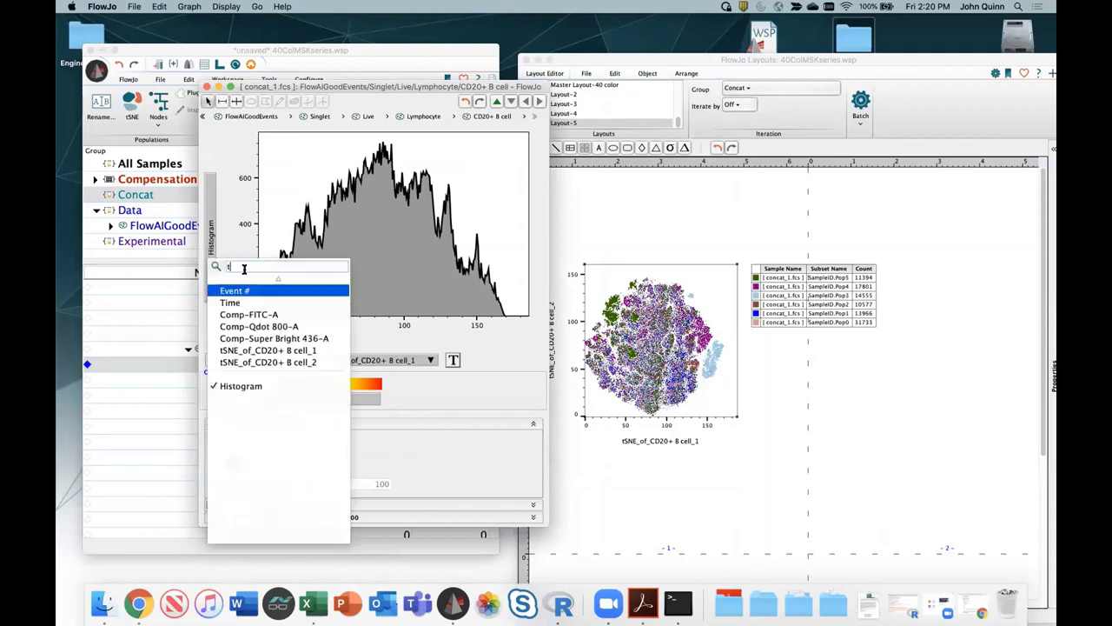
pyautogui.click(265, 351)
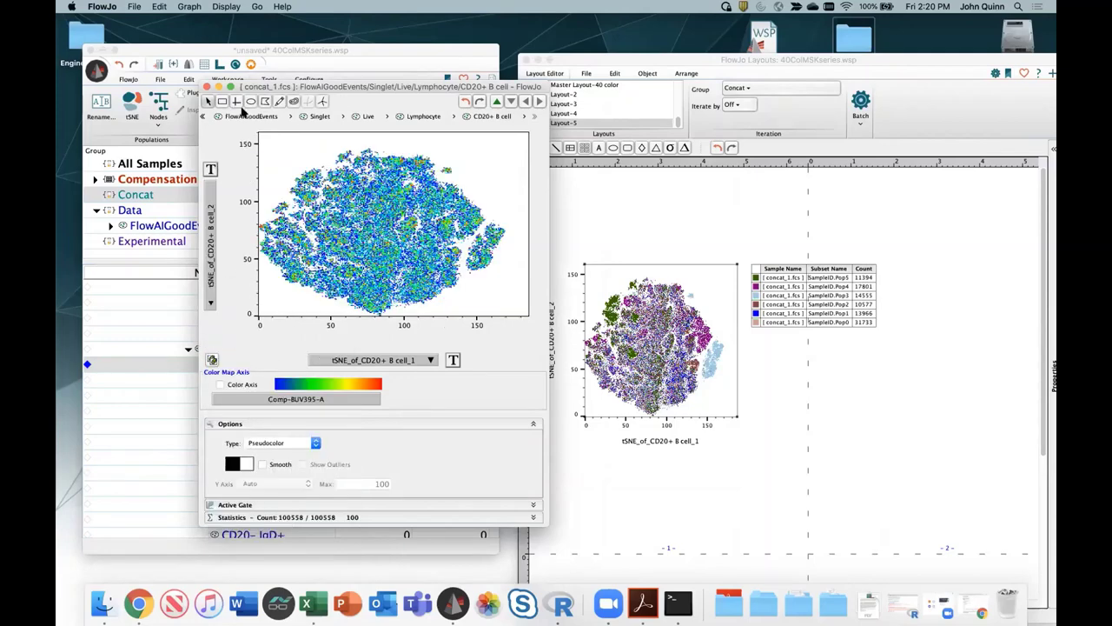
# - Draw an ellipse gate named 'Queery Gate' around the right-hand cluster and close the graph
pyautogui.moveTo(504, 219); pyautogui.dragTo(466, 279)
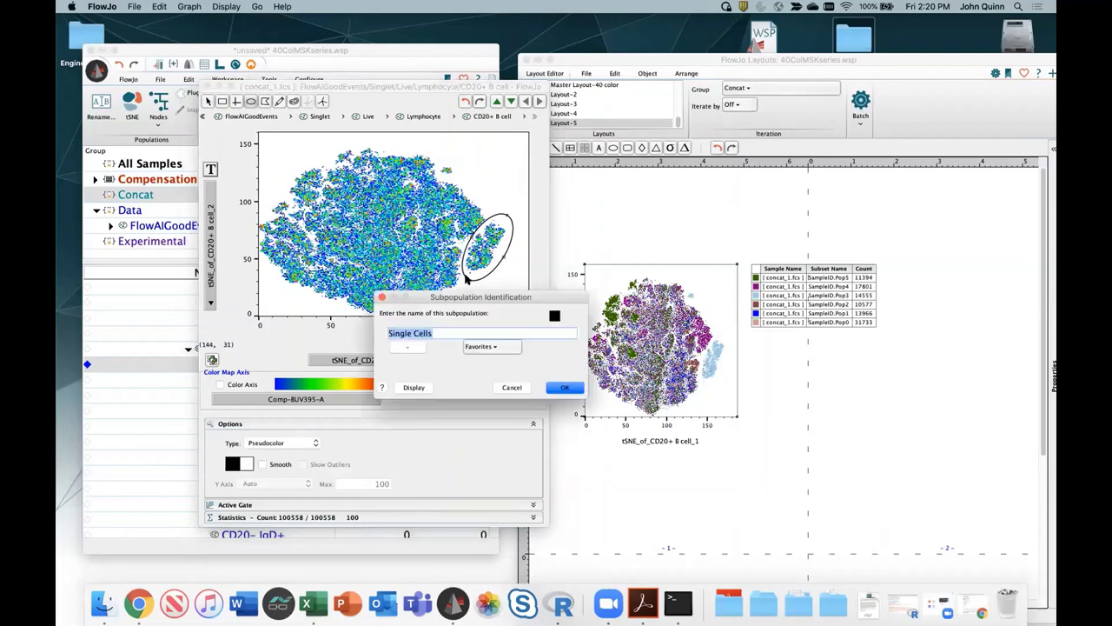
pyautogui.write('Queery Gate')
pyautogui.click(565, 388)
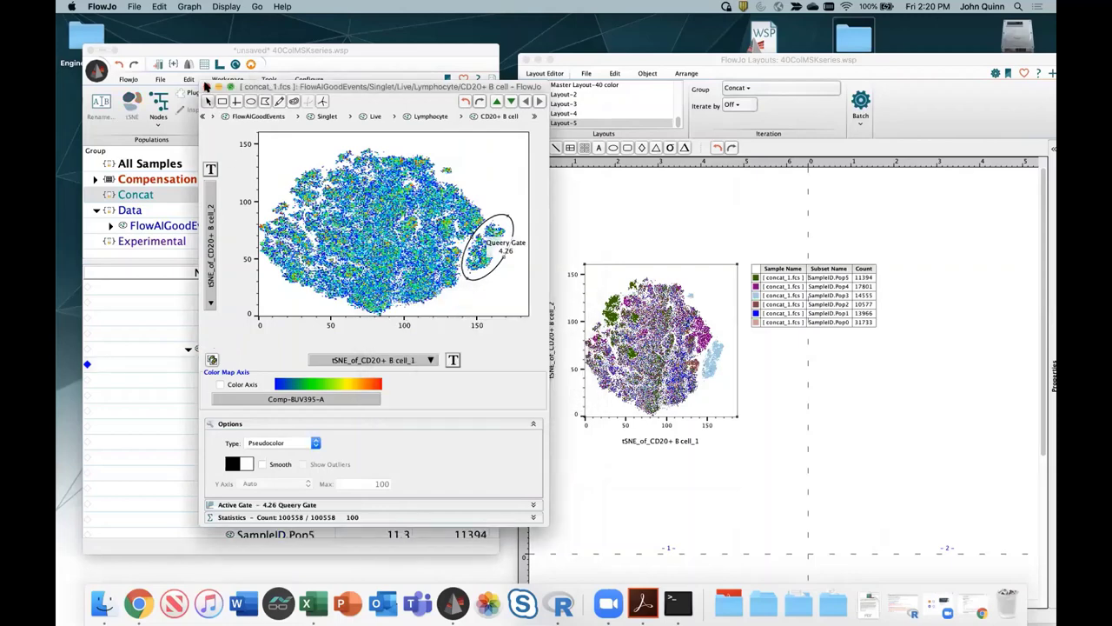
pyautogui.click(207, 88)
# - Add a CD20+ B cell tSNE plot to the layout and drag Queery Gate onto it
pyautogui.moveTo(246, 364); pyautogui.dragTo(584, 510)
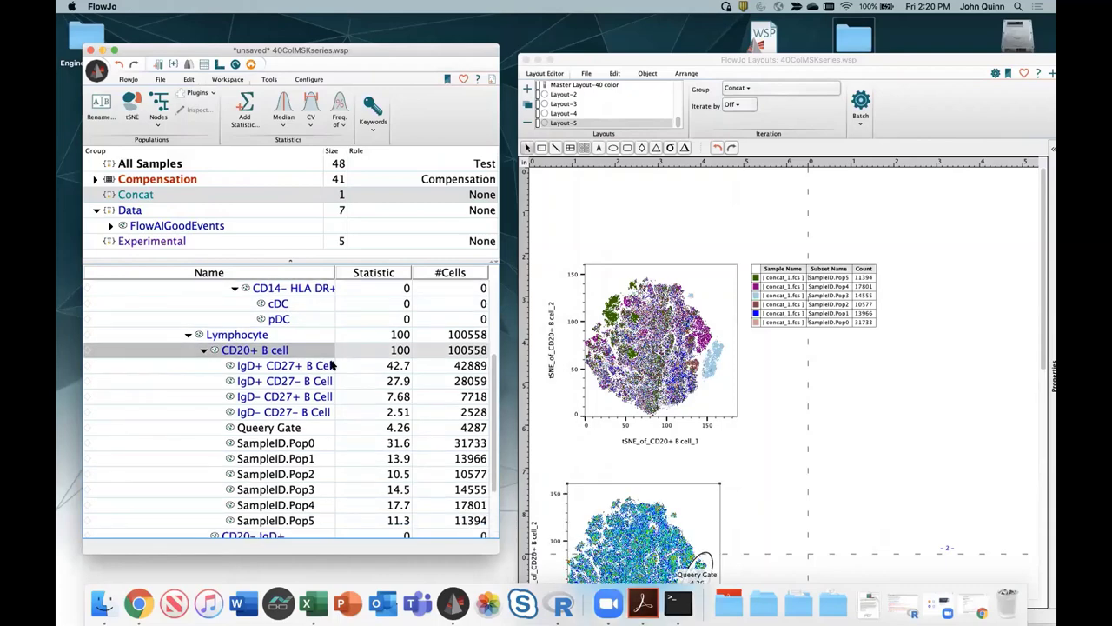
pyautogui.click(259, 423)
pyautogui.moveTo(259, 422); pyautogui.dragTo(652, 541)
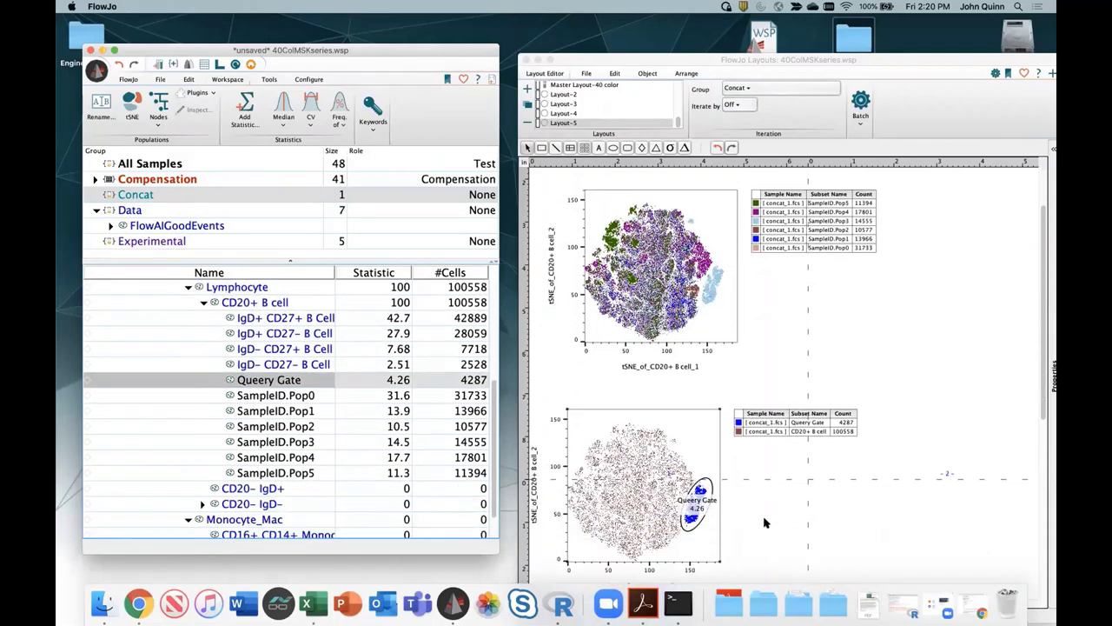
# - Colour CD20+ B cell dots light grey and Queery Gate dots red, and move the legend below the plot
pyautogui.scroll(-4, 765, 523)
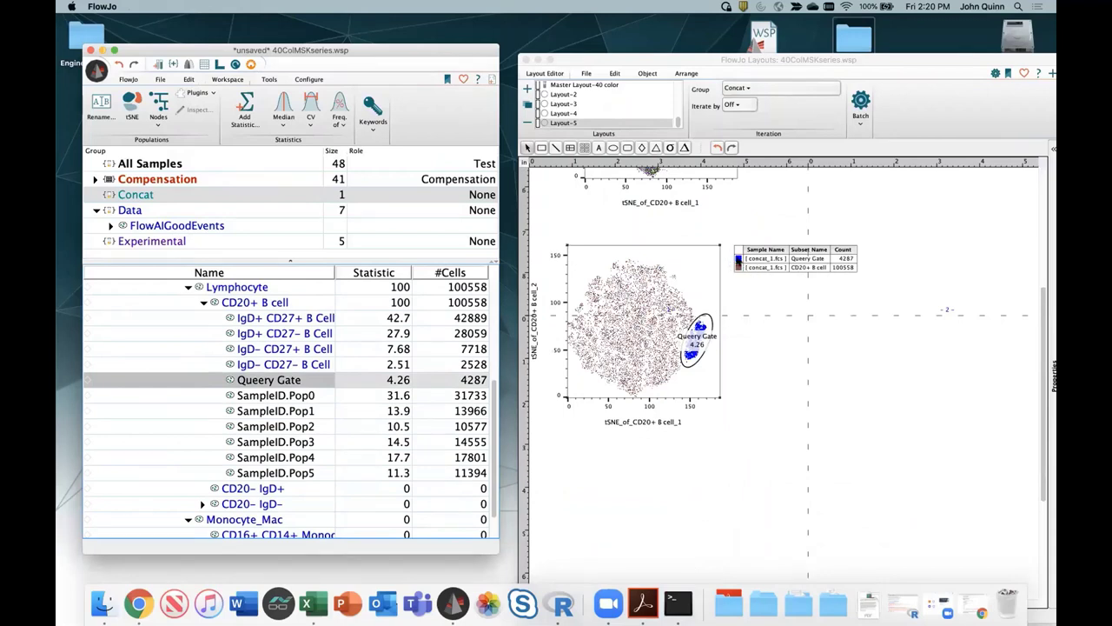
pyautogui.click(739, 266)
pyautogui.click(739, 266)
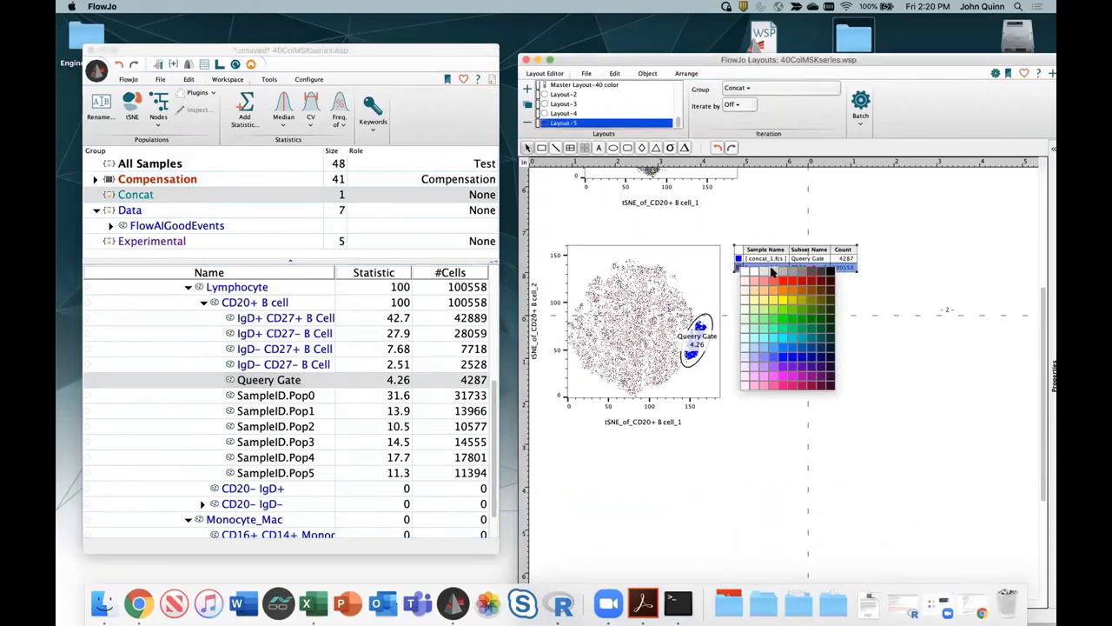
pyautogui.click(771, 272)
pyautogui.click(739, 259)
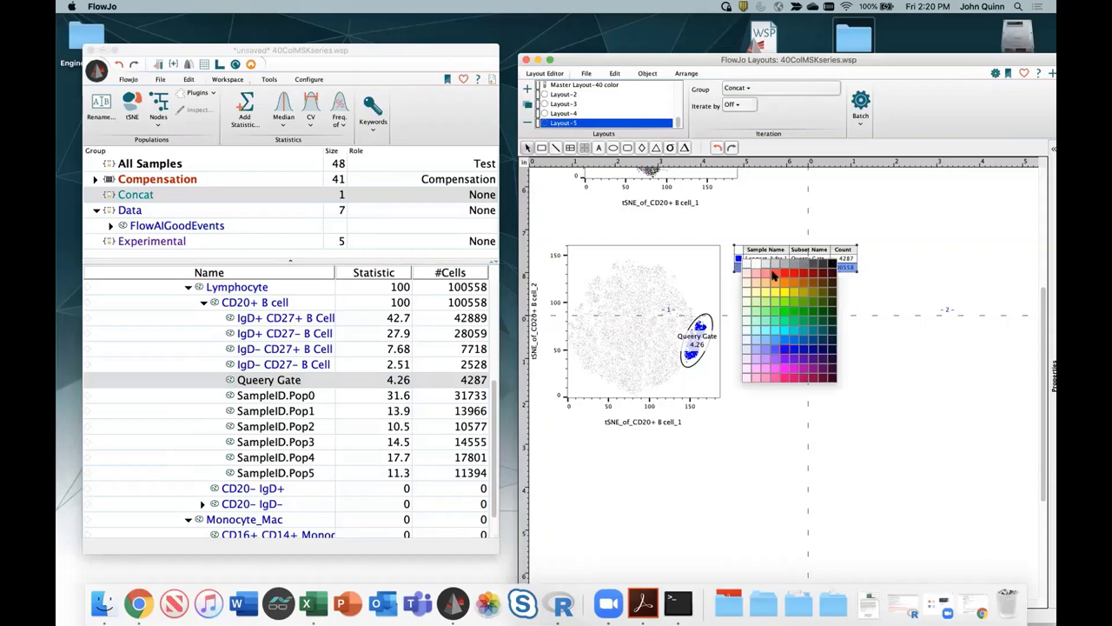
pyautogui.click(785, 274)
pyautogui.moveTo(788, 254); pyautogui.dragTo(640, 440)
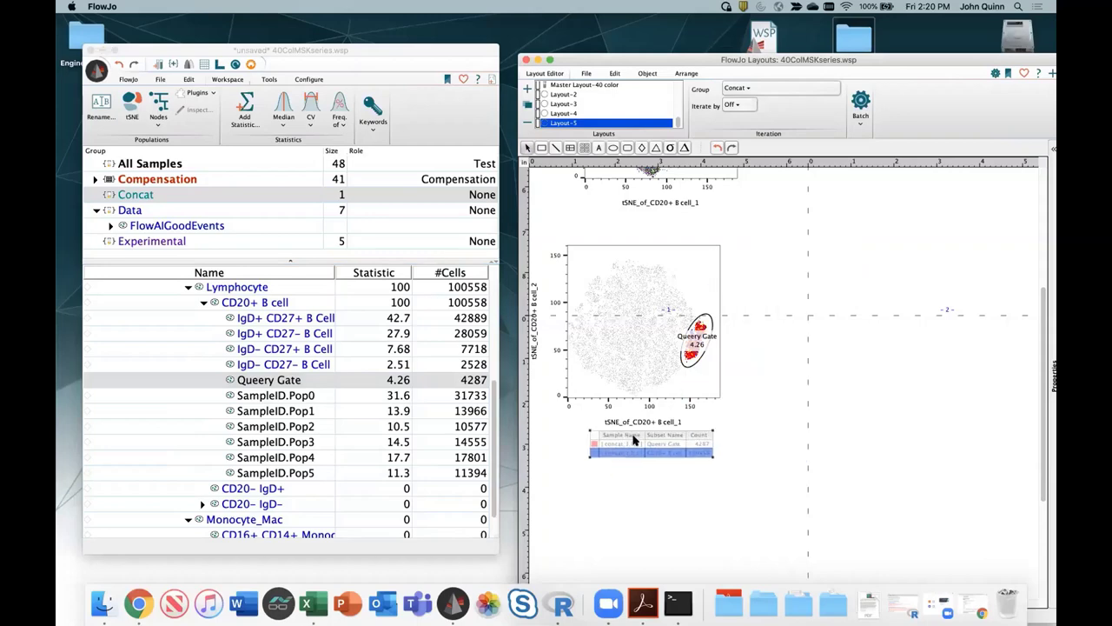
# - Add a column of per-parameter histograms to the lower tSNE plot, choosing parameters individually
pyautogui.rightClick(618, 334)
pyautogui.moveTo(682, 546)
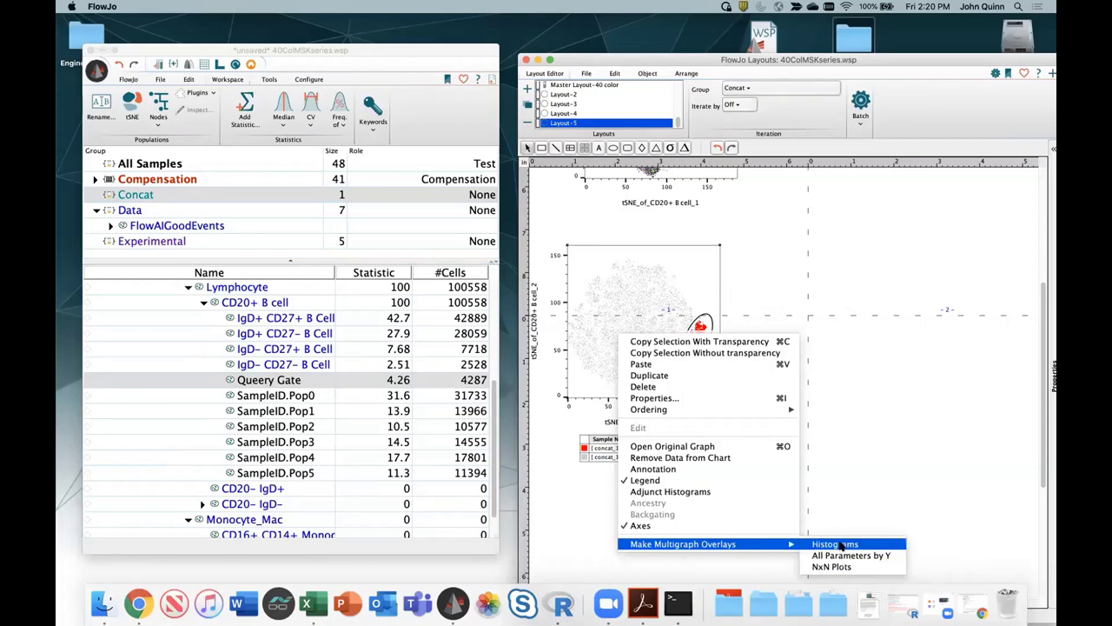
pyautogui.click(841, 544)
pyautogui.click(739, 357)
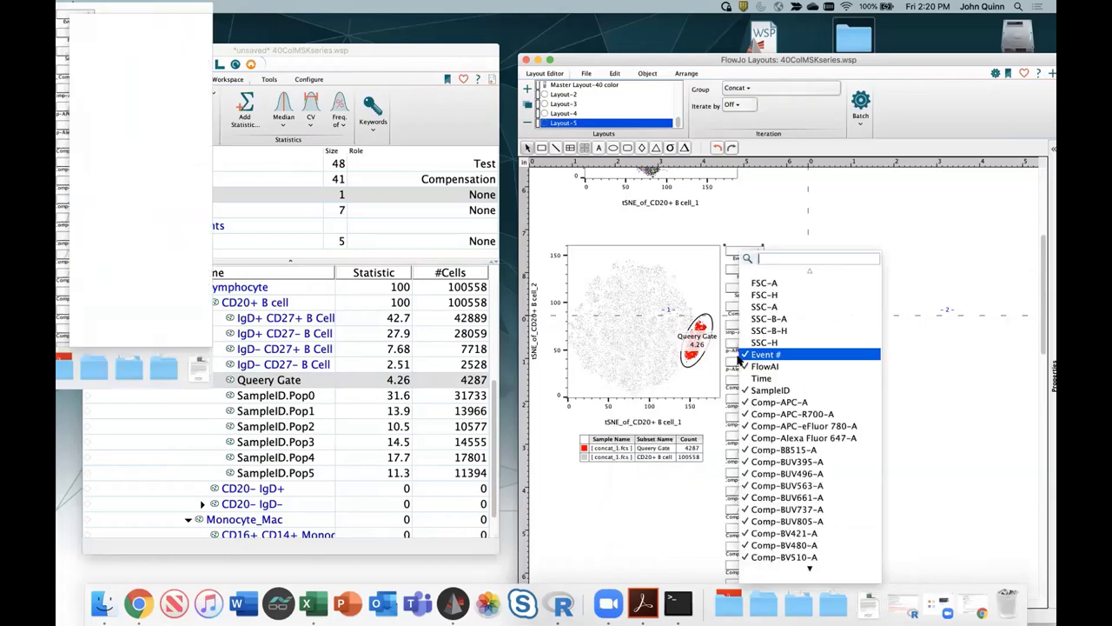
pyautogui.scroll(-10, 809, 556)
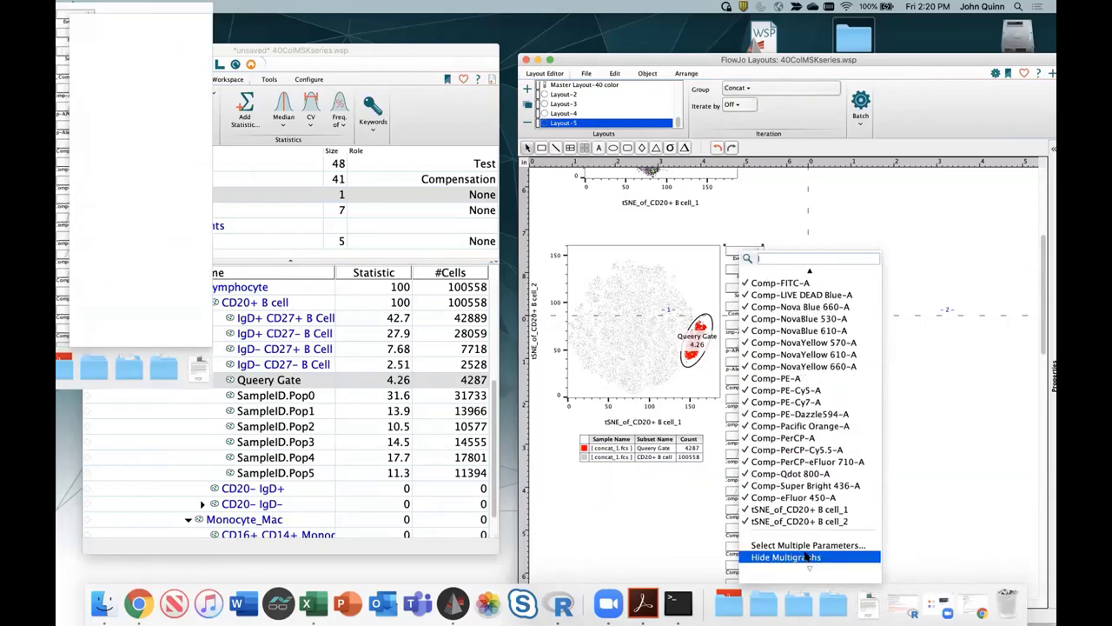
pyautogui.click(793, 545)
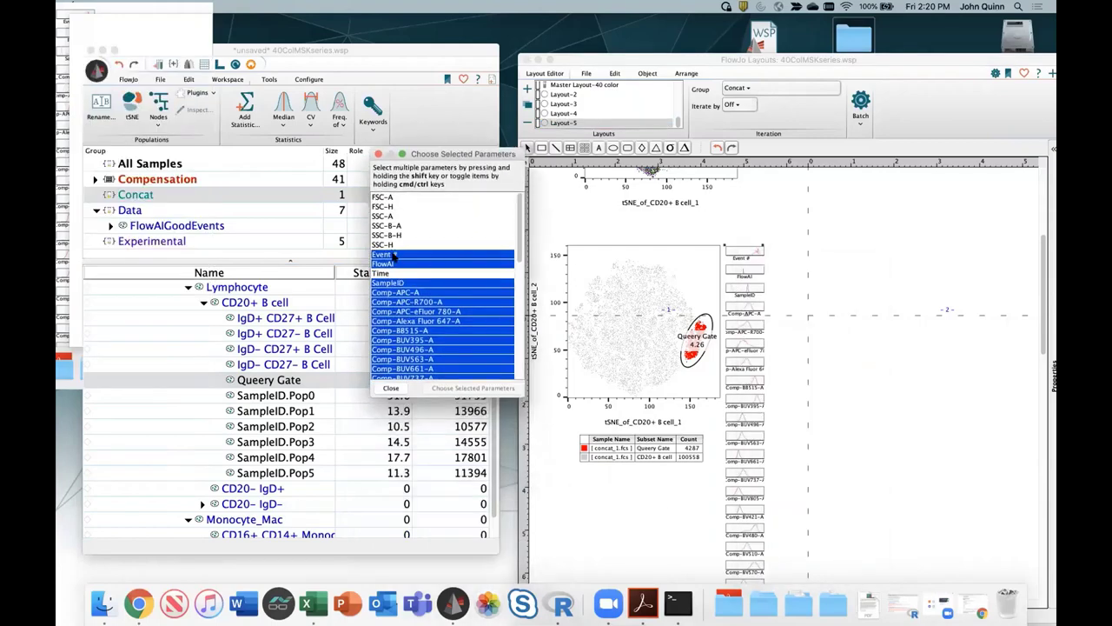
# - Exclude Event #, FlowAI, SampleID and both tSNE parameters, then apply the chosen parameters
pyautogui.keyDown('super'); pyautogui.click(393, 254); pyautogui.keyUp('super')
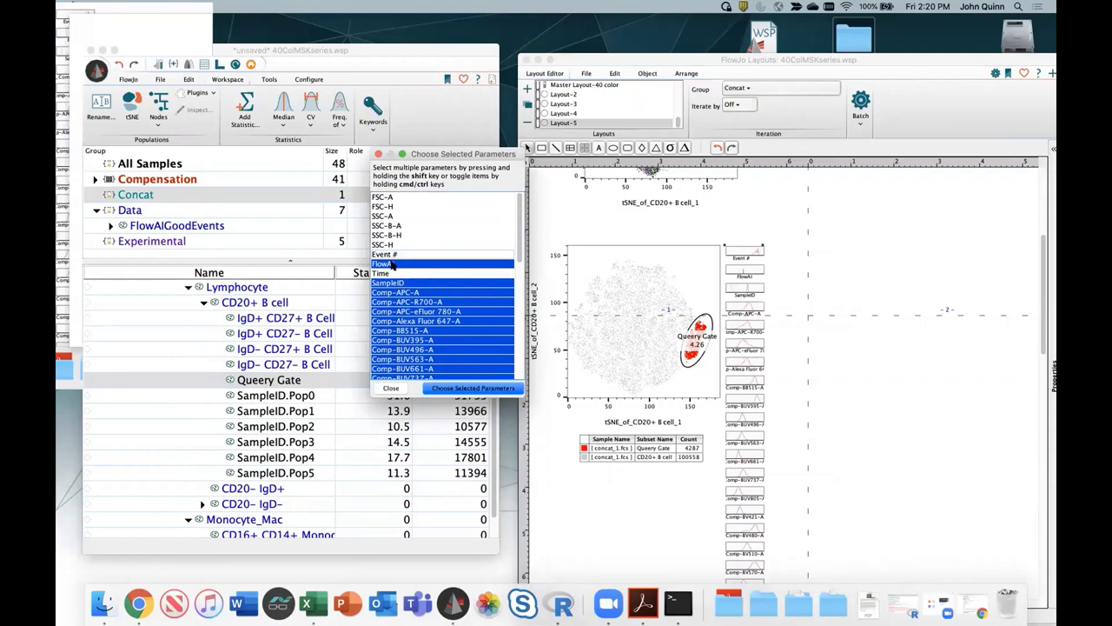
pyautogui.keyDown('super'); pyautogui.click(393, 263); pyautogui.keyUp('super')
pyautogui.keyDown('super'); pyautogui.click(397, 282); pyautogui.keyUp('super')
pyautogui.moveTo(518, 255); pyautogui.dragTo(502, 324)
pyautogui.scroll(-10, 501, 324)
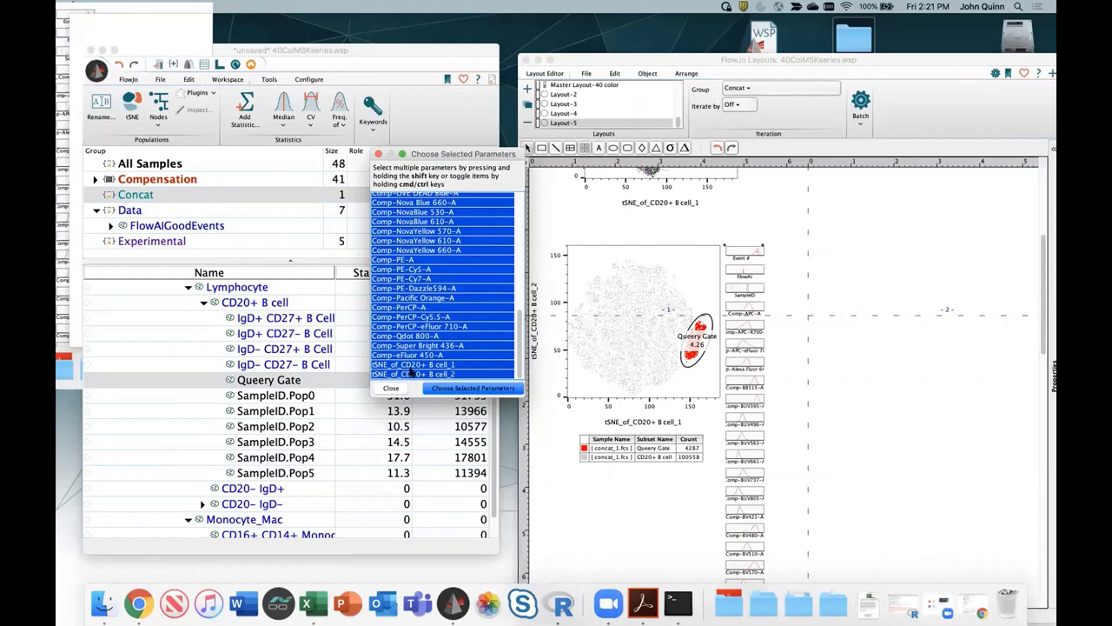
pyautogui.keyDown('super'); pyautogui.click(407, 373); pyautogui.keyUp('super')
pyautogui.keyDown('super'); pyautogui.click(407, 364); pyautogui.keyUp('super')
pyautogui.click(469, 388)
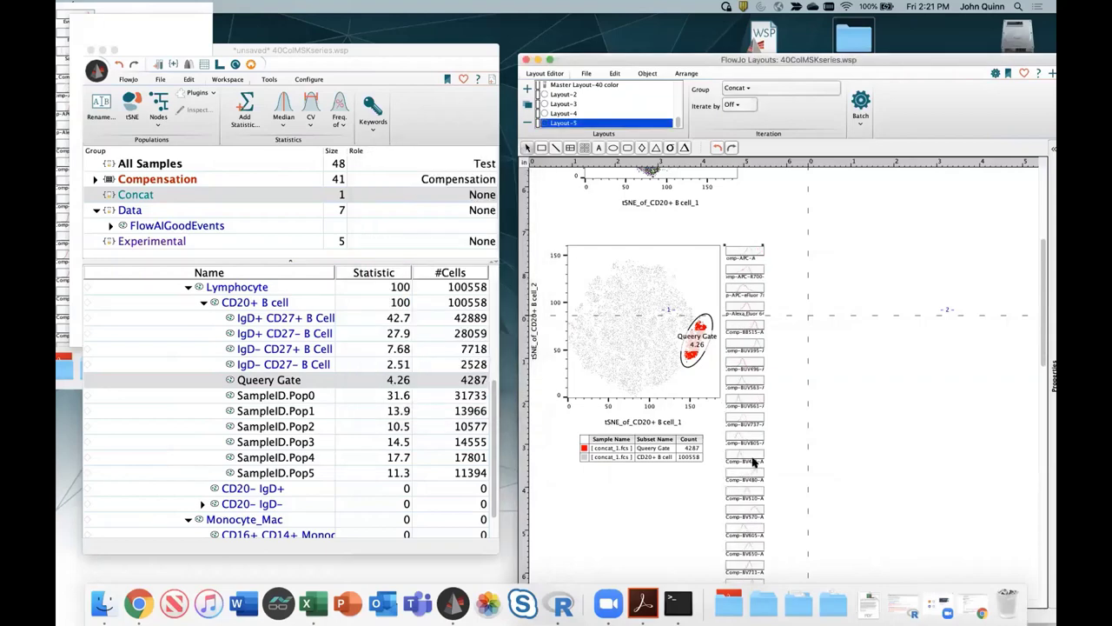
# - Enlarge the channel histogram column on Layout-5 and scroll through the page to review it
pyautogui.scroll(-10, 756, 476)
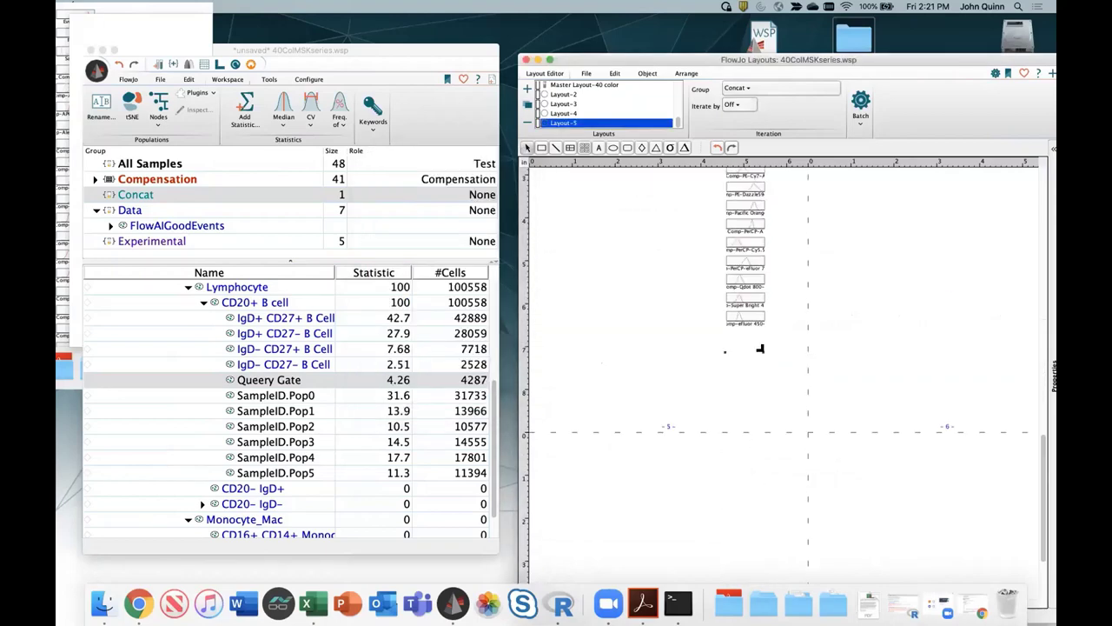
pyautogui.moveTo(760, 349); pyautogui.dragTo(942, 509)
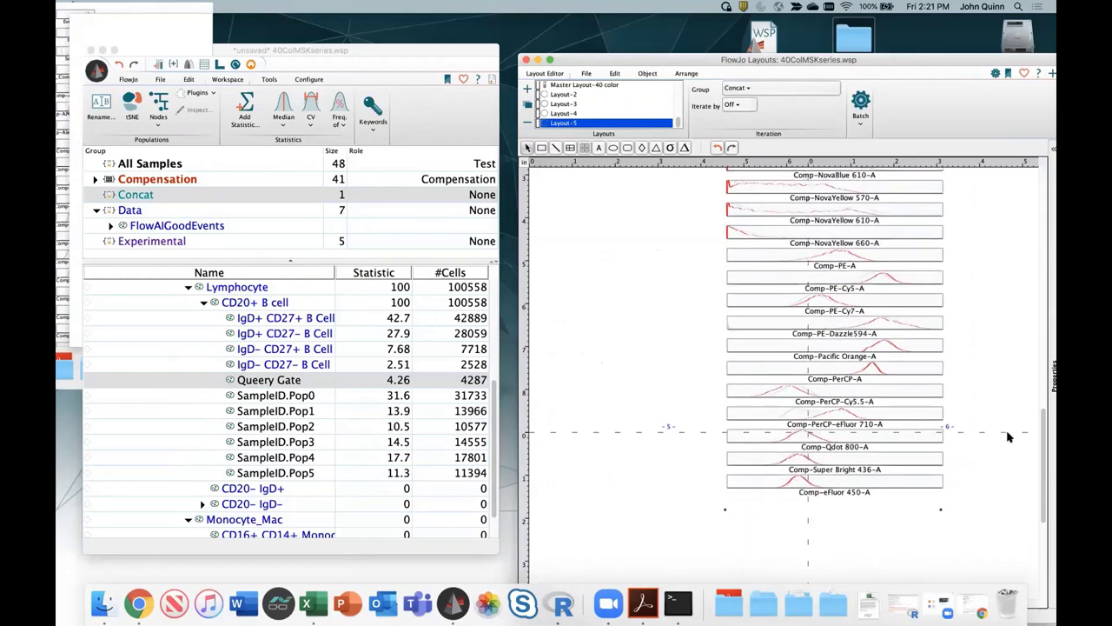
pyautogui.moveTo(1047, 430); pyautogui.dragTo(1039, 317)
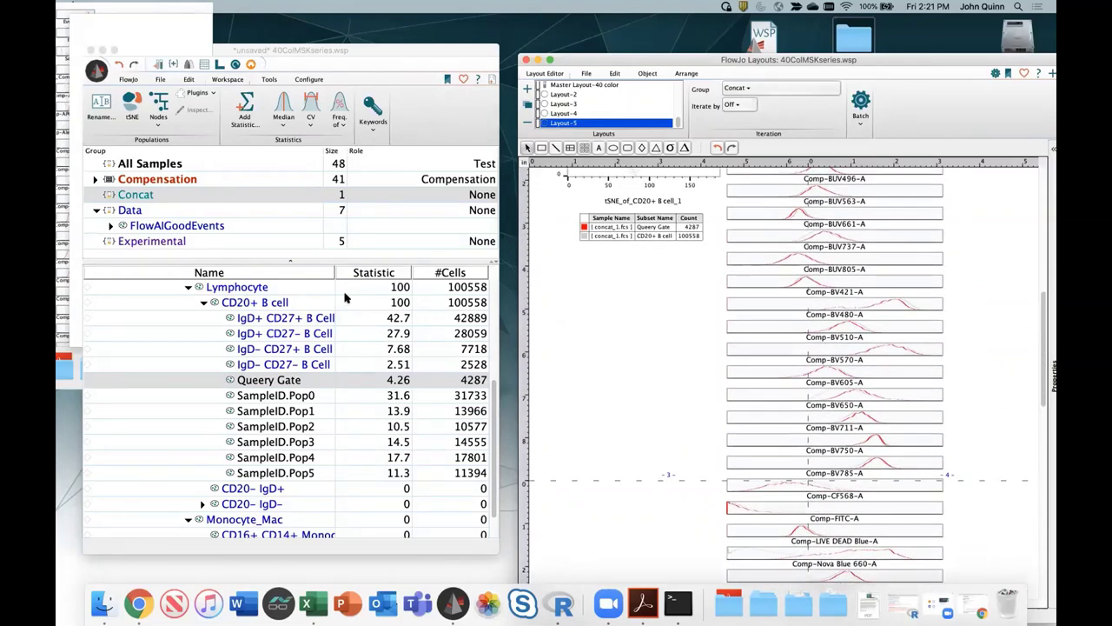
pyautogui.moveTo(1040, 323); pyautogui.dragTo(1041, 278)
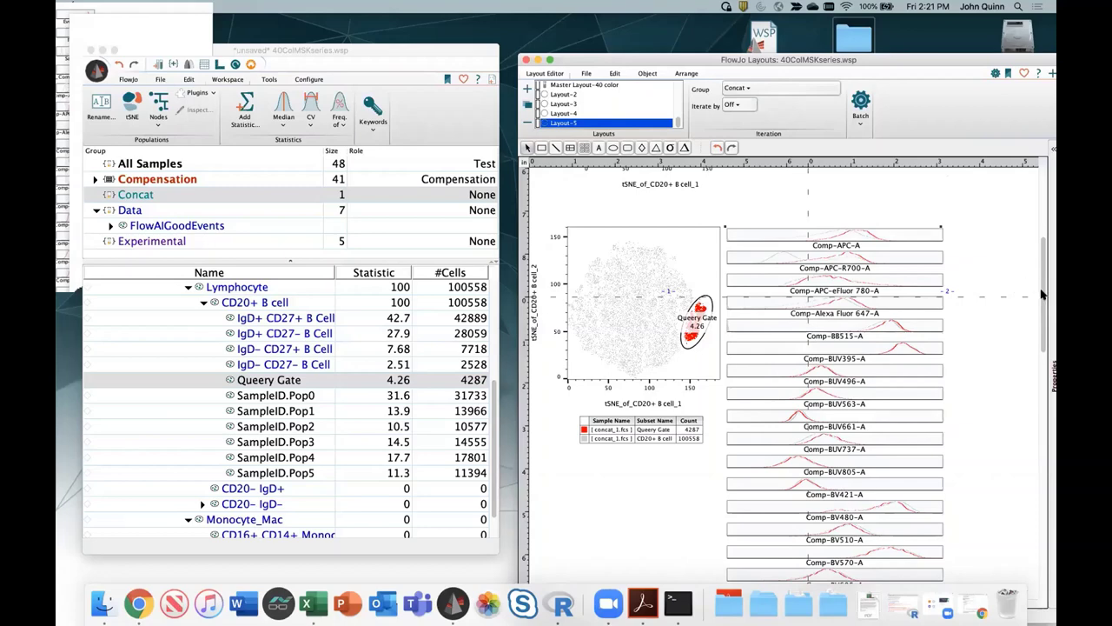
pyautogui.scroll(-1, 1042, 296)
pyautogui.moveTo(1042, 296); pyautogui.dragTo(848, 439)
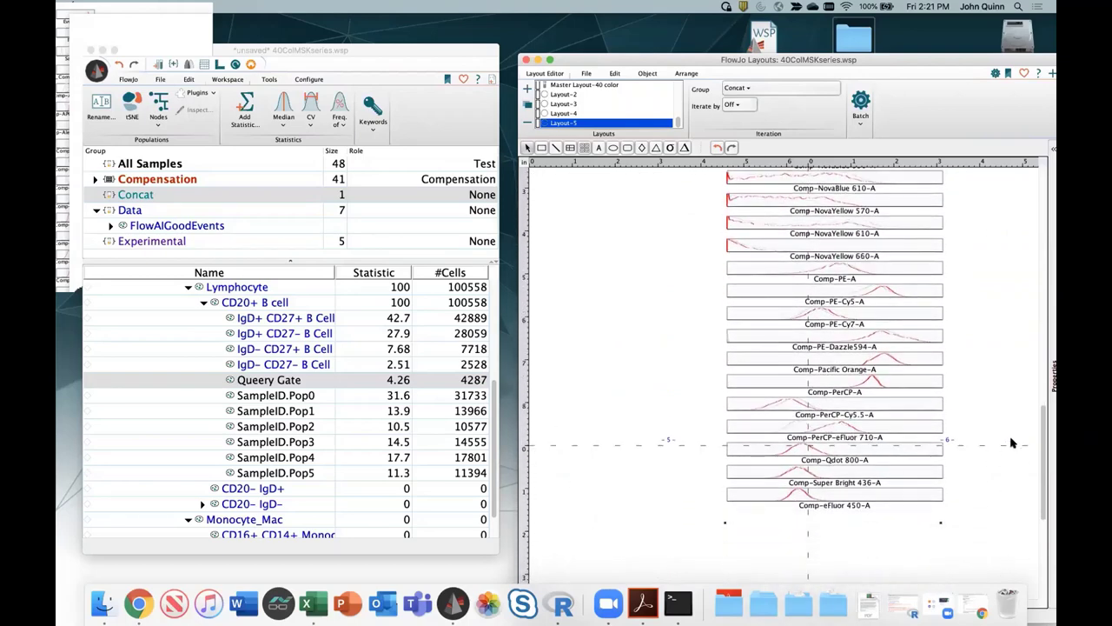
pyautogui.moveTo(1043, 435); pyautogui.dragTo(1042, 172)
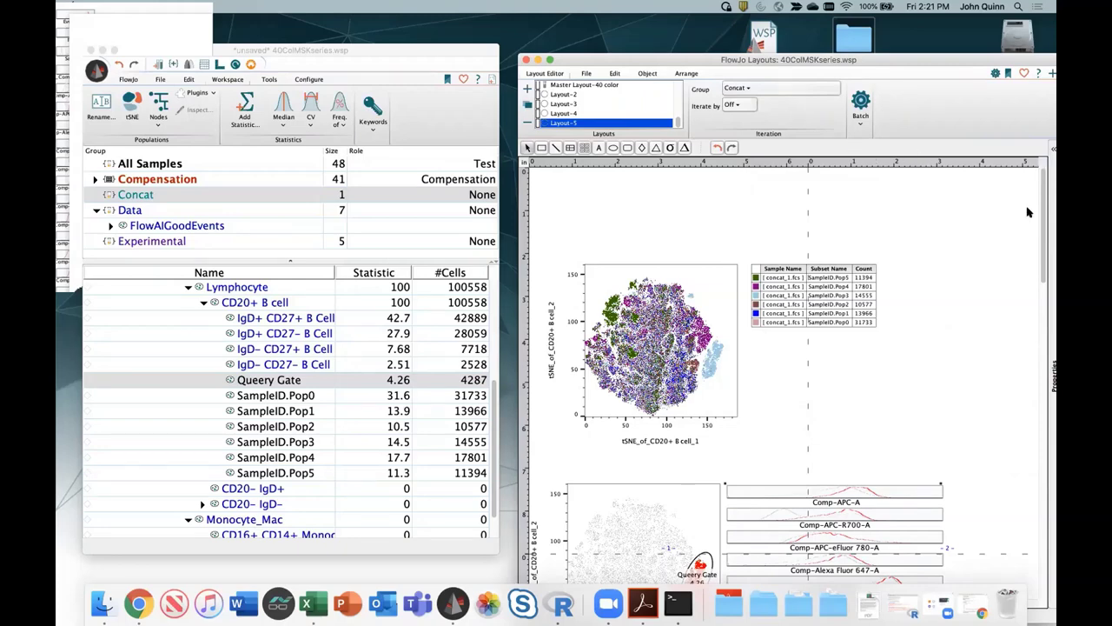
pyautogui.moveTo(319, 50); pyautogui.dragTo(320, 23)
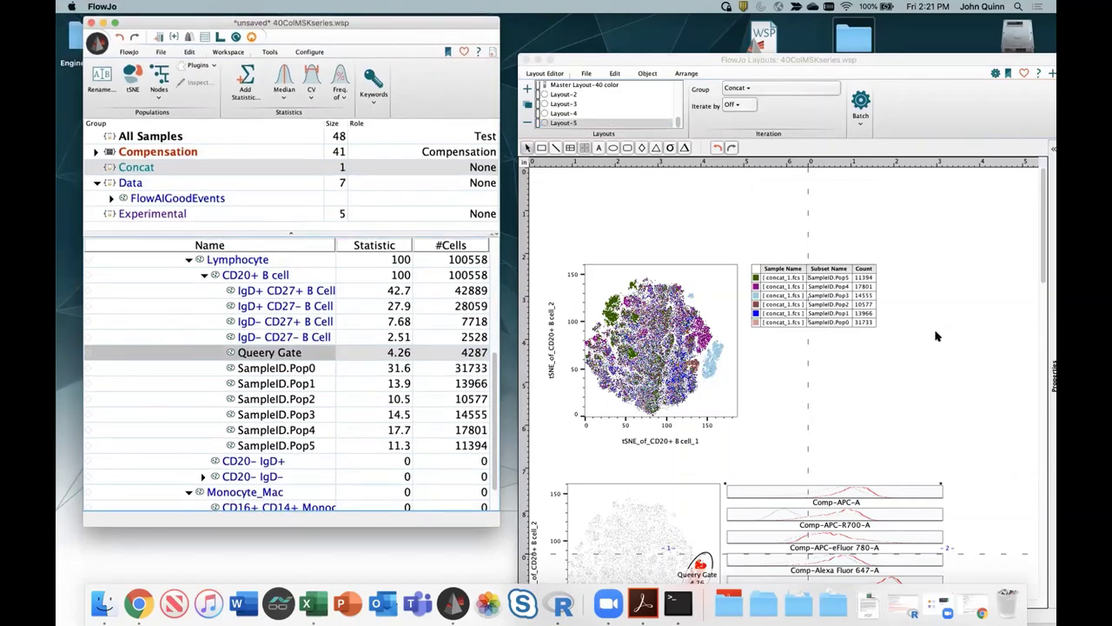
# - Start a FlowSOM run on CD20+ B cell and select the compensated channels for clustering
pyautogui.click(257, 277)
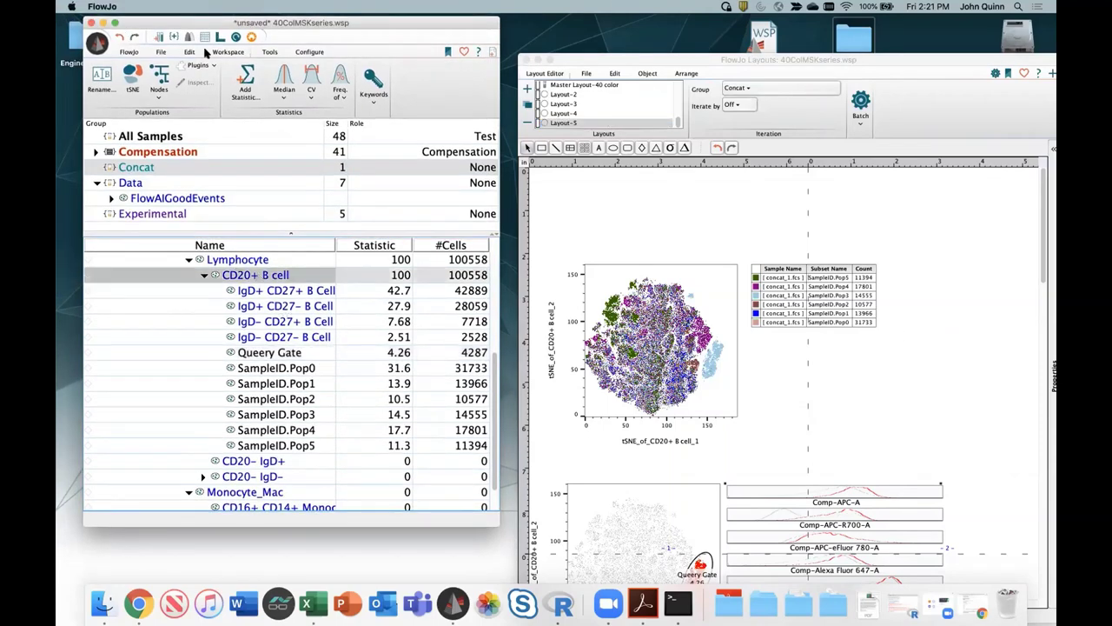
pyautogui.click(198, 65)
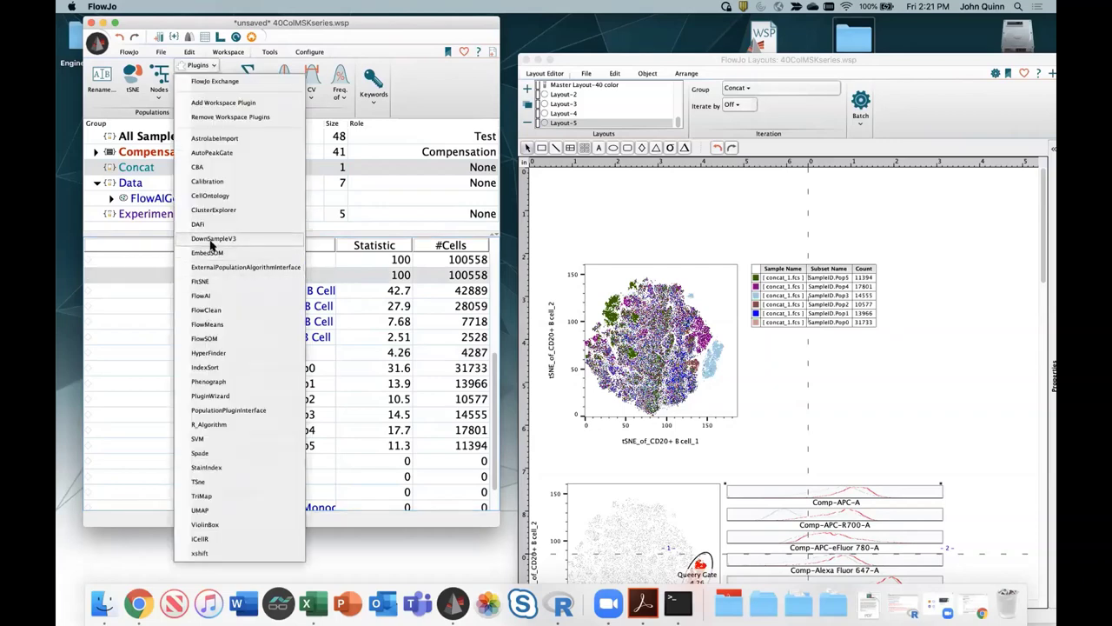
pyautogui.click(209, 339)
pyautogui.scroll(-5, 632, 193)
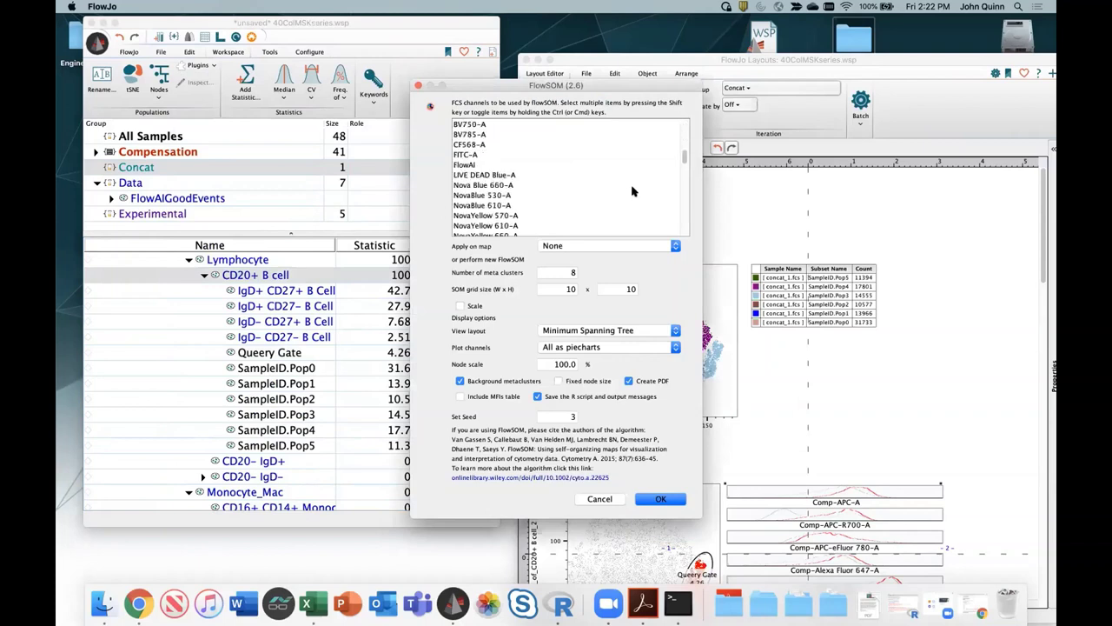
pyautogui.keyDown('shift'); pyautogui.click(632, 193); pyautogui.keyUp('shift')
pyautogui.keyDown('super'); pyautogui.click(631, 193); pyautogui.keyUp('super')
pyautogui.scroll(-1, 632, 193)
pyautogui.scroll(-2, 556, 171)
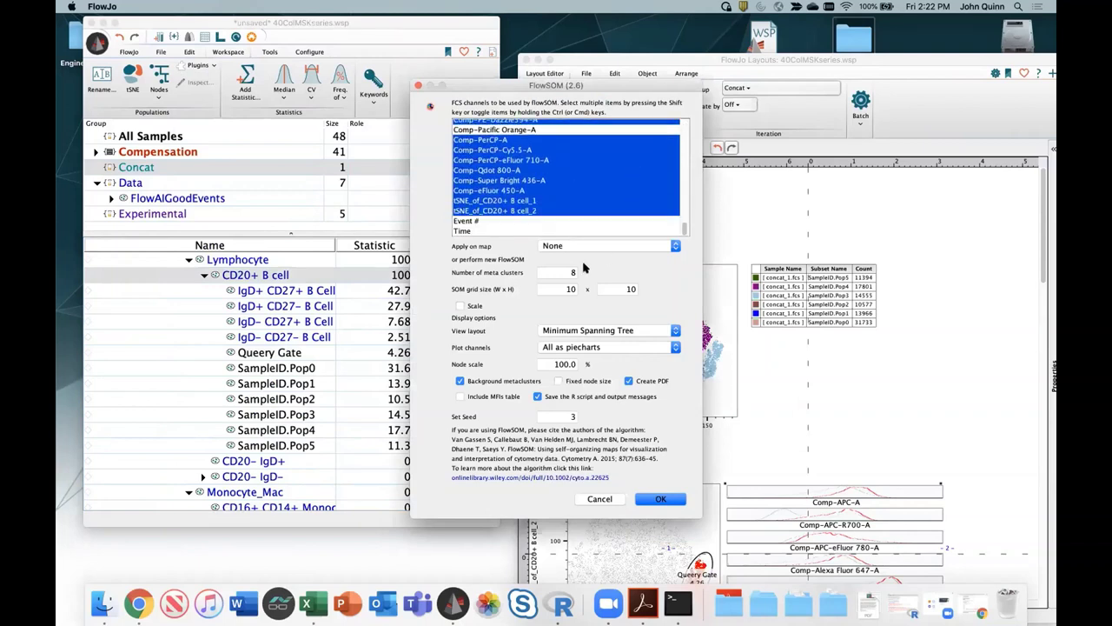
# - Edit the meta cluster count, run FlowSOM, and reselect CD20+ B cell
pyautogui.click(570, 273)
pyautogui.moveTo(564, 272); pyautogui.dragTo(587, 275)
pyautogui.click(661, 498)
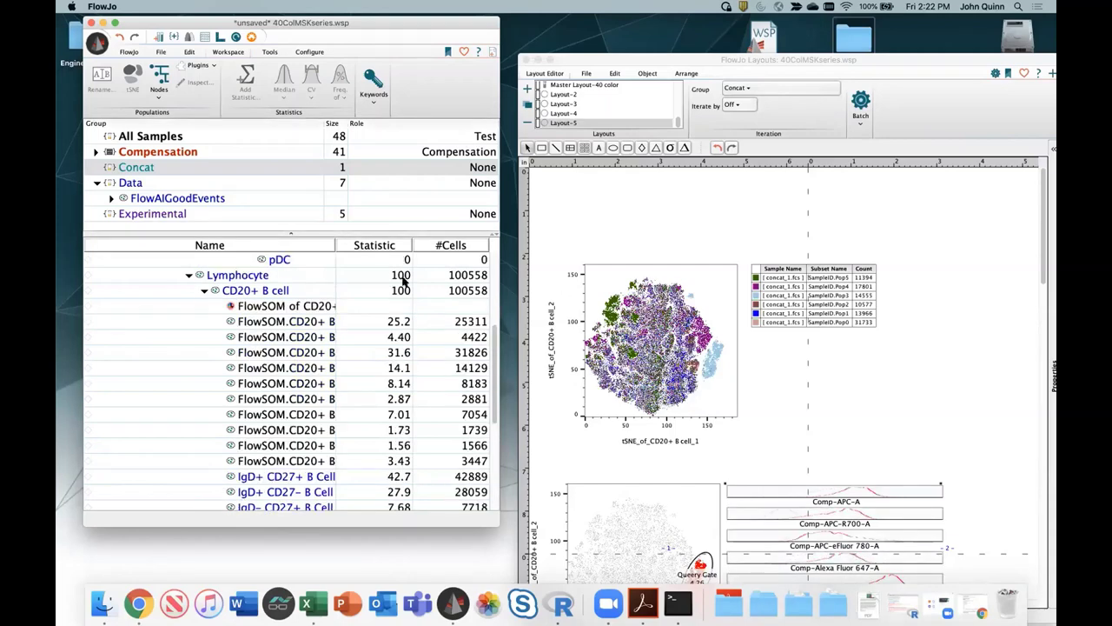
pyautogui.click(280, 291)
# - Run ClusterExplorer on the FlowSOM clusters with all measurements, then close its results window
pyautogui.click(198, 65)
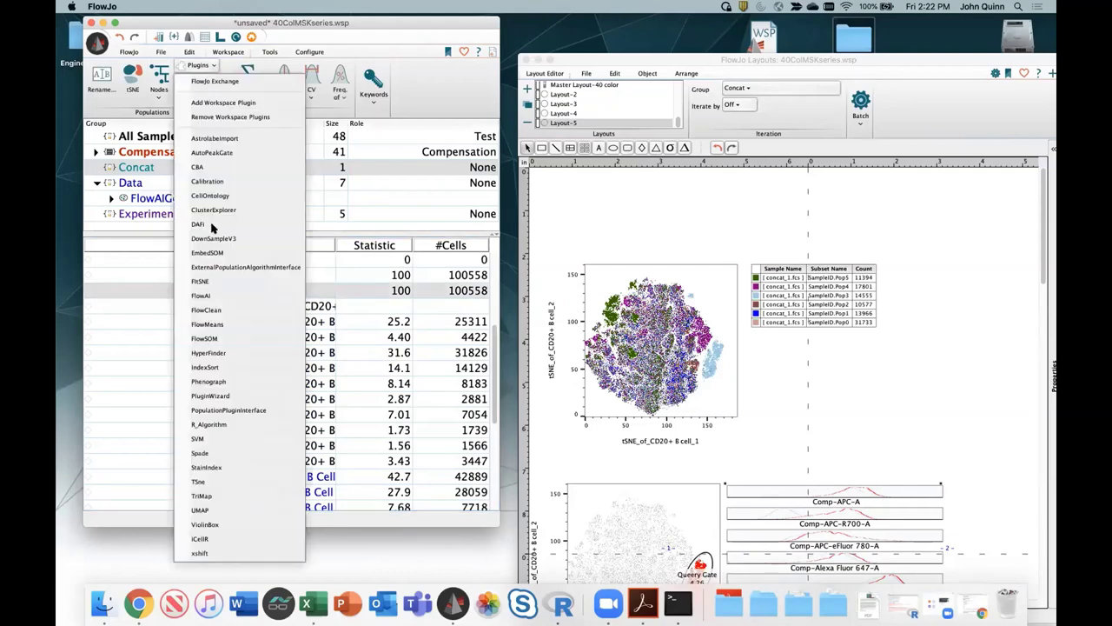
pyautogui.click(213, 210)
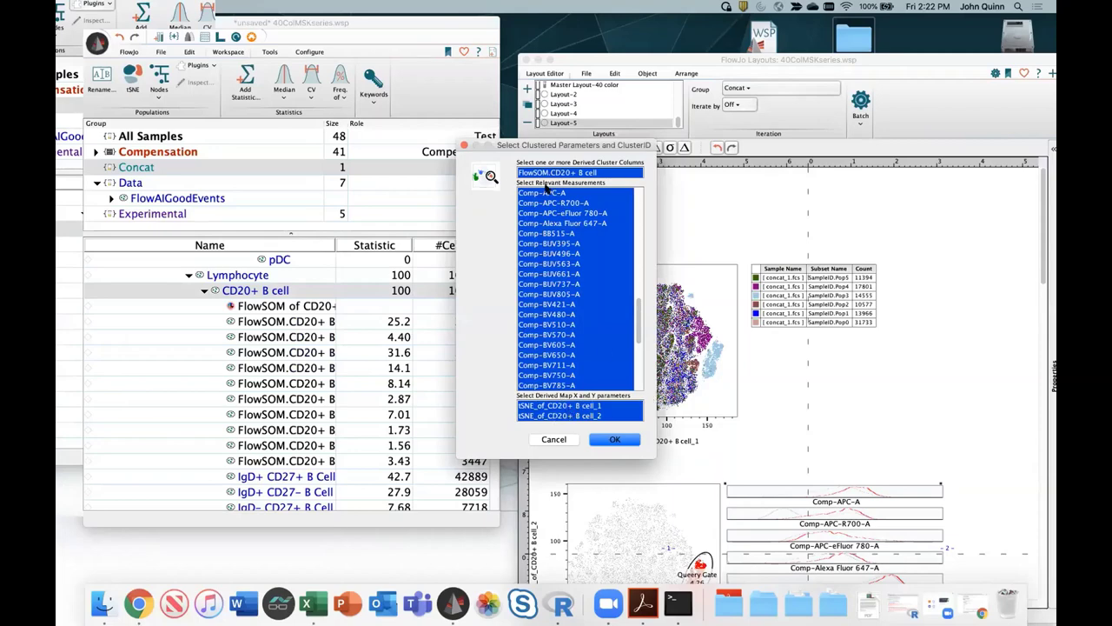
pyautogui.click(622, 440)
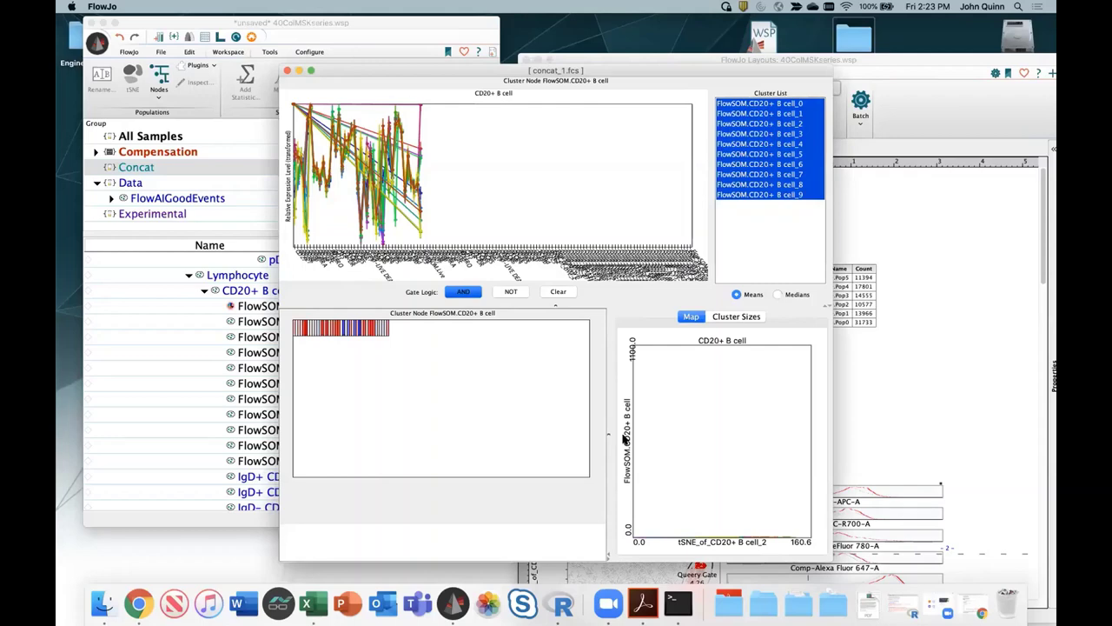
pyautogui.click(288, 70)
# - Rerun ClusterExplorer on CD20+ B cell using only measurements Comp-Nova Blue 660-A through Comp-eFluor 450-A
pyautogui.scroll(4, 337, 345)
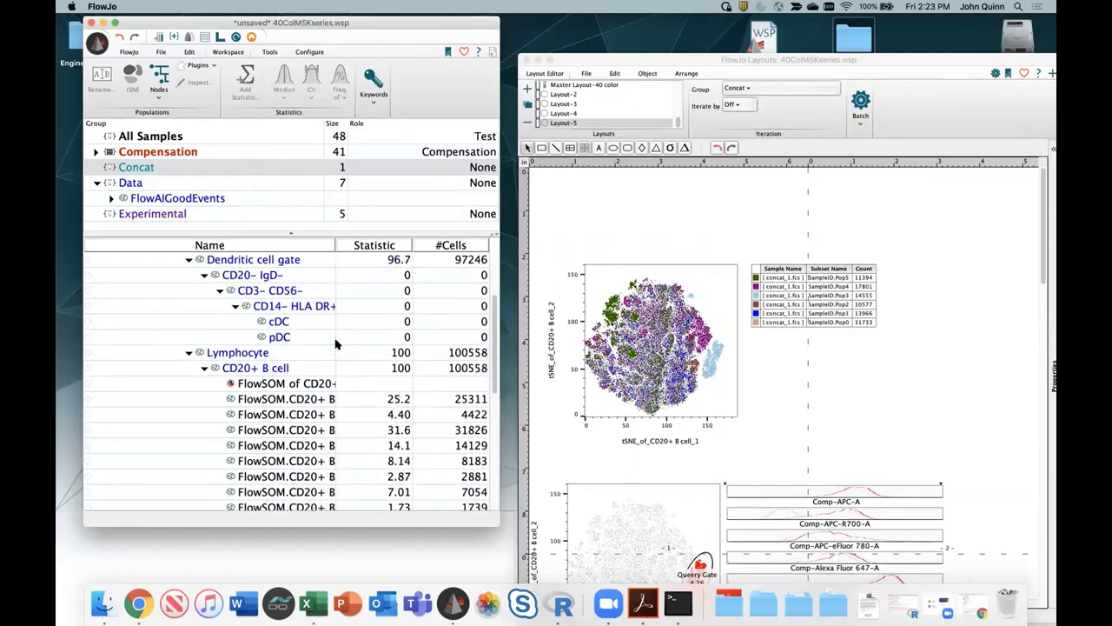
pyautogui.click(259, 367)
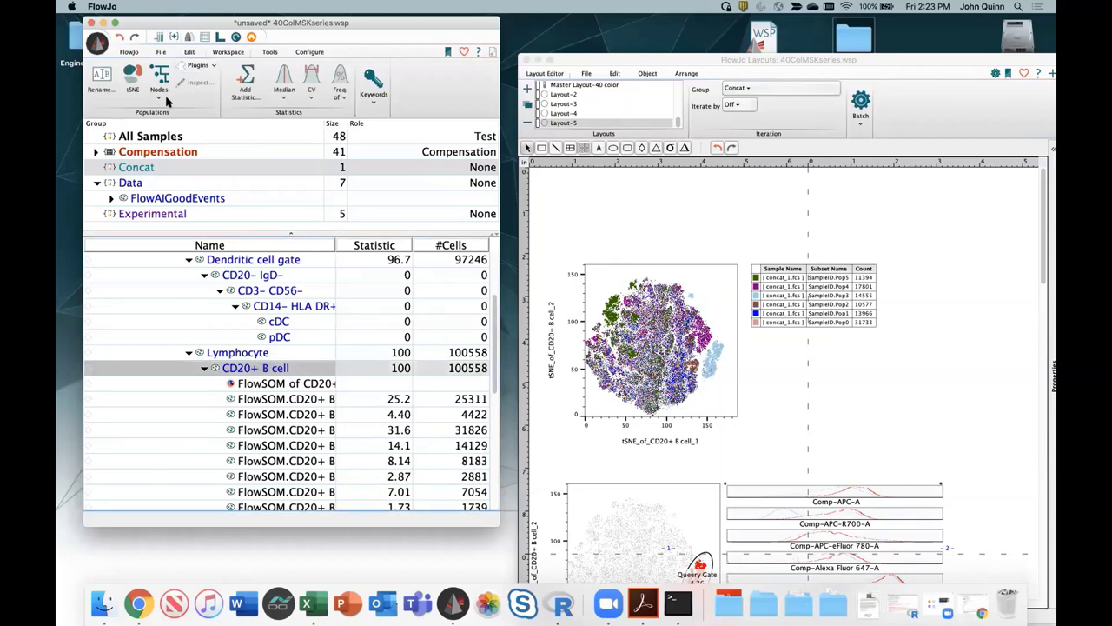
pyautogui.click(198, 65)
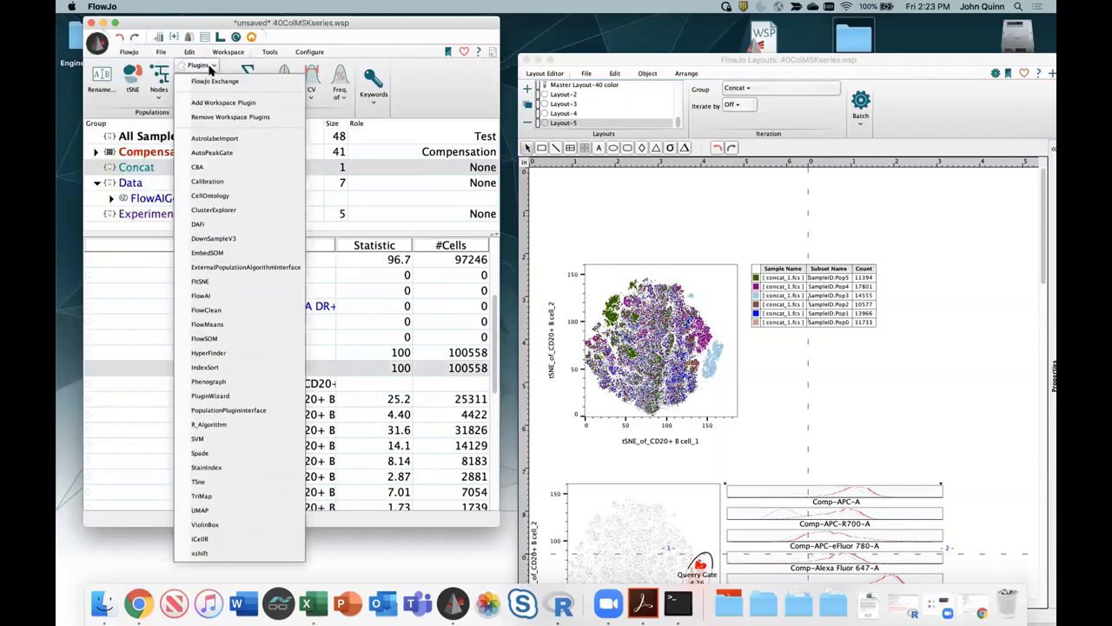
pyautogui.click(217, 209)
pyautogui.scroll(-6, 579, 256)
pyautogui.click(579, 255)
pyautogui.press('super+a')
pyautogui.scroll(-5, 579, 257)
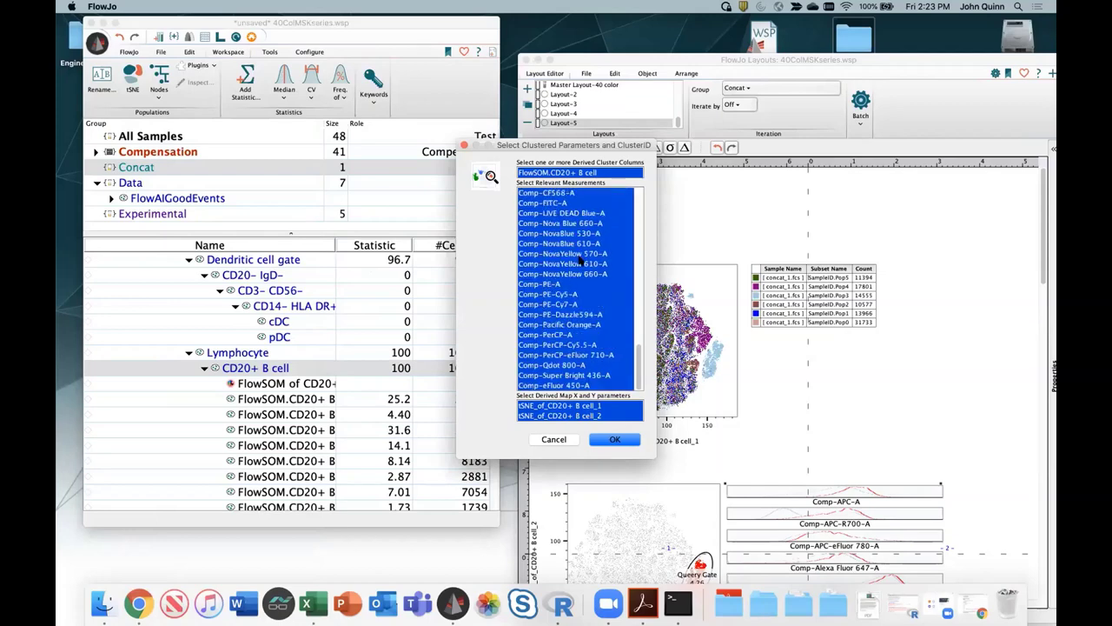
pyautogui.click(571, 387)
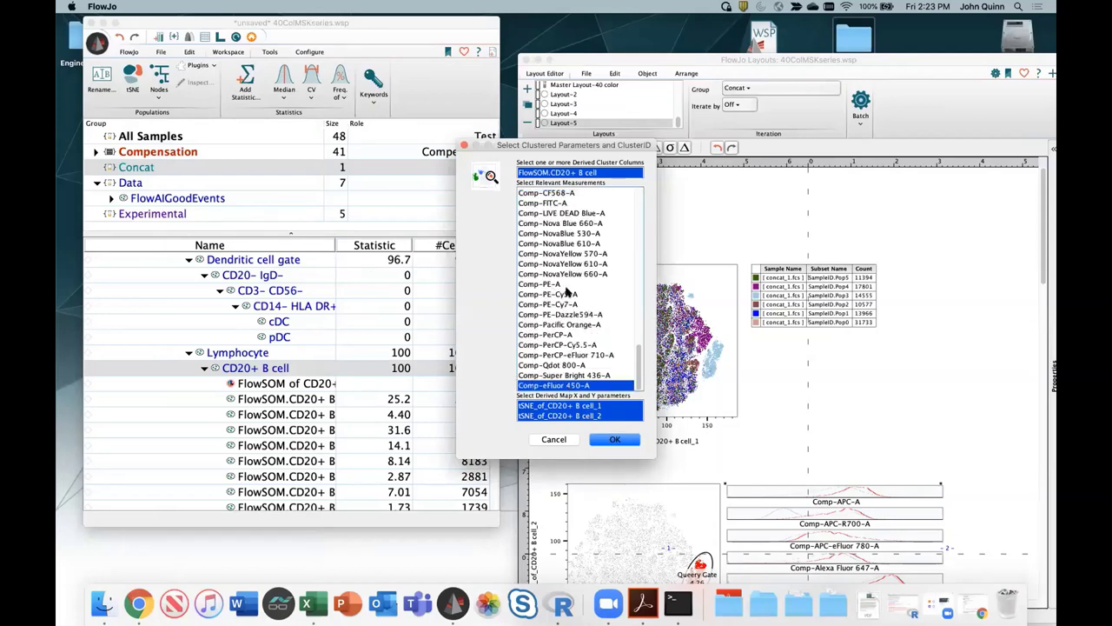
pyautogui.keyDown('shift'); pyautogui.click(573, 214); pyautogui.keyUp('shift')
pyautogui.keyDown('shift'); pyautogui.click(572, 224); pyautogui.keyUp('shift')
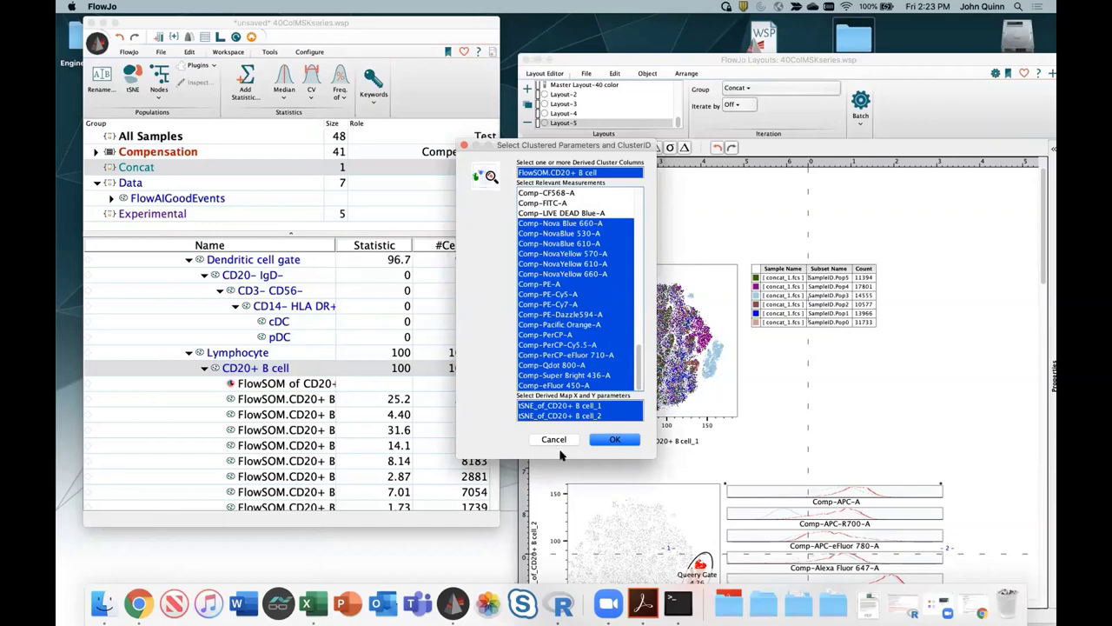
pyautogui.click(613, 441)
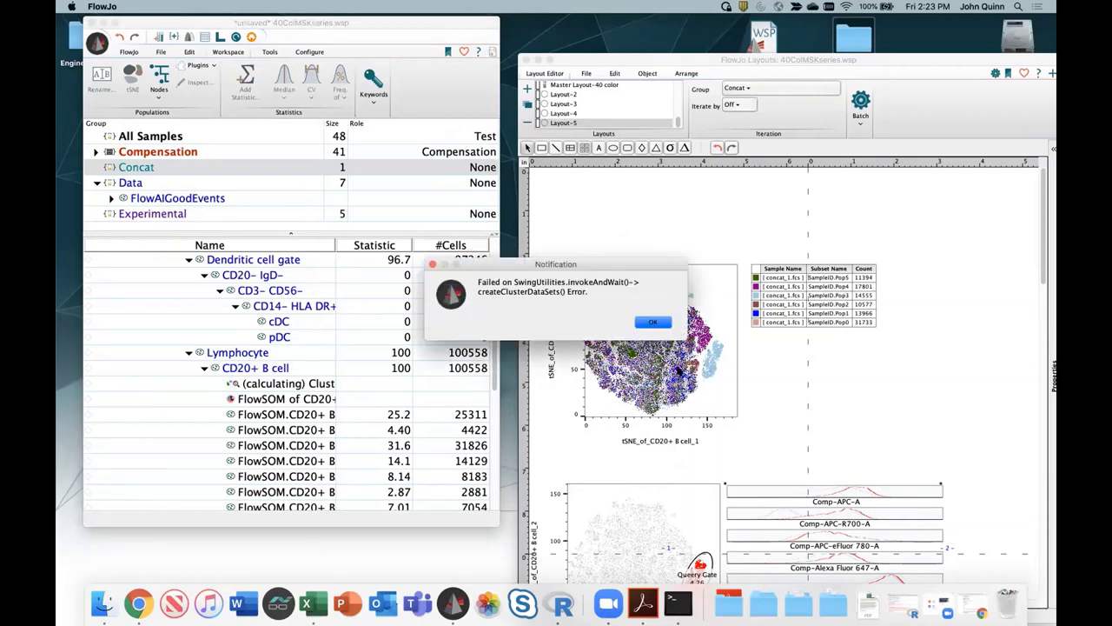
# - Dismiss the createClusterDataSets() failure notification
pyautogui.click(660, 322)
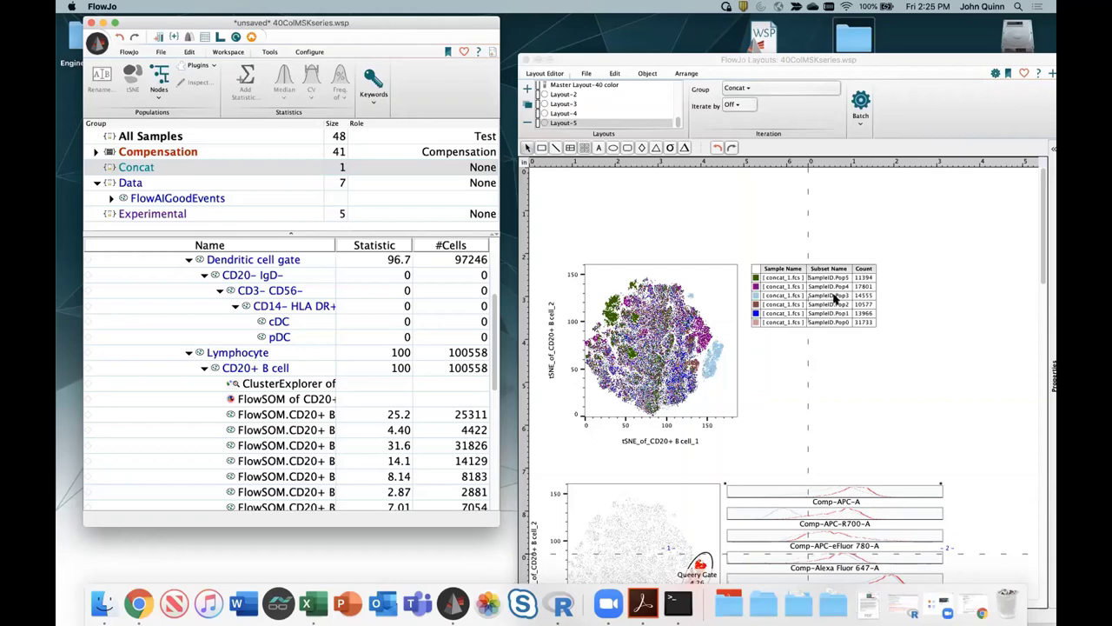
# - Close the Layouts window, select concat_1.fcs in the population tree, and show the Plugins list
pyautogui.moveTo(712, 63); pyautogui.dragTo(698, 97)
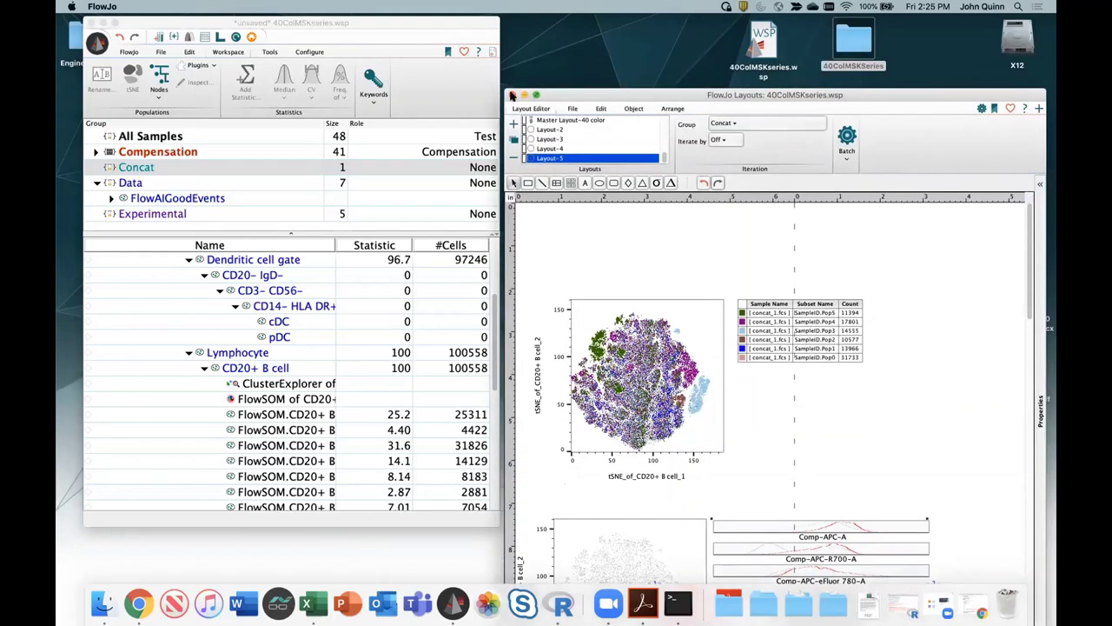
pyautogui.click(513, 95)
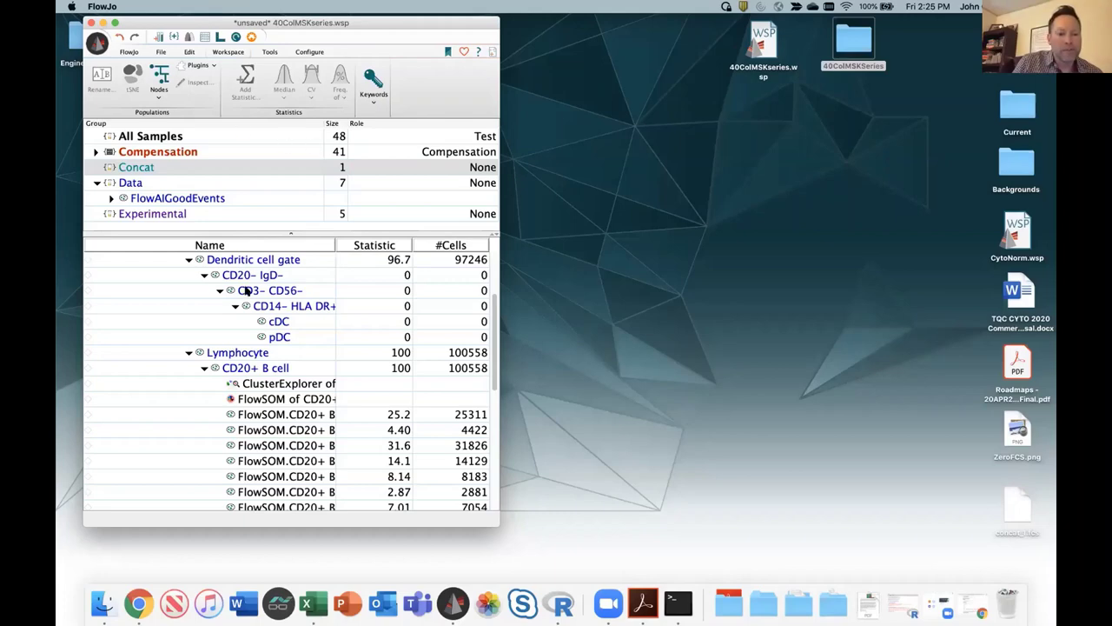
pyautogui.scroll(5, 266, 370)
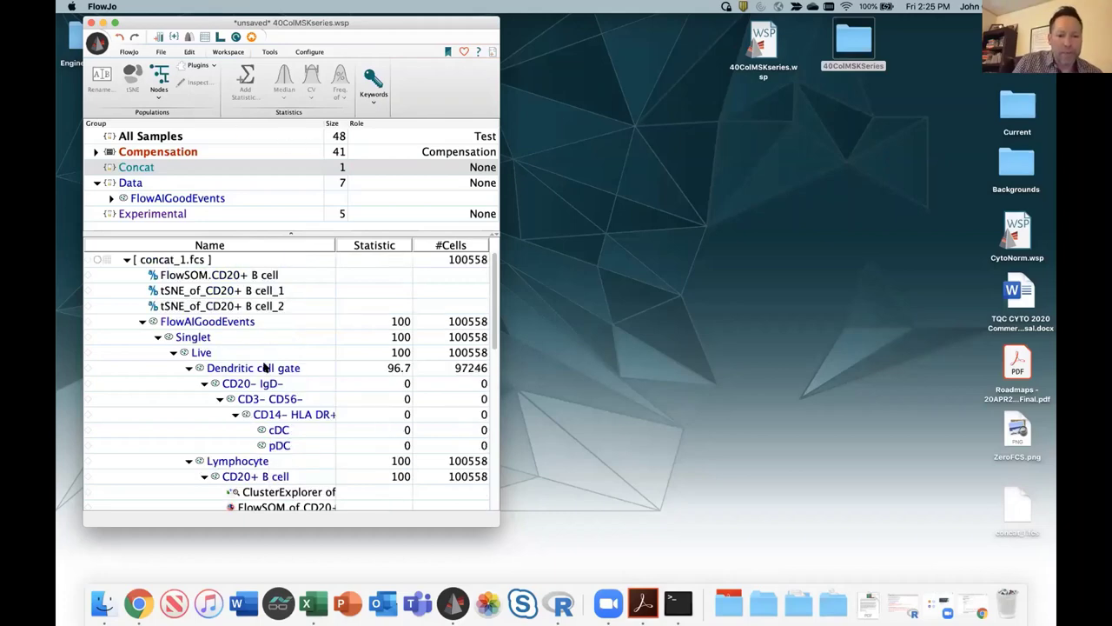
pyautogui.click(177, 261)
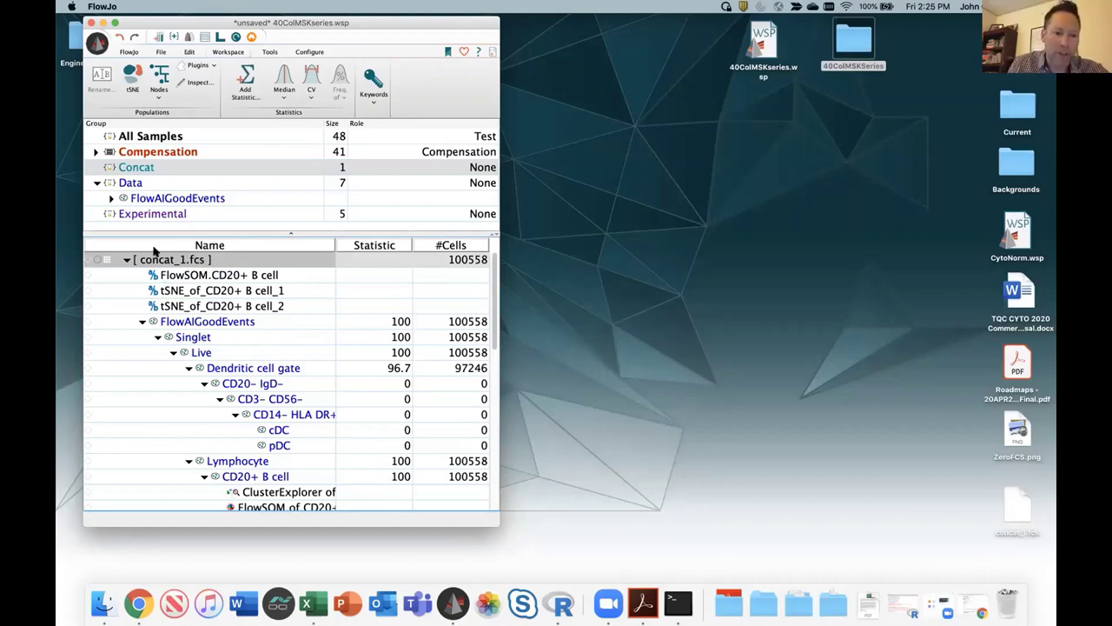
pyautogui.click(209, 68)
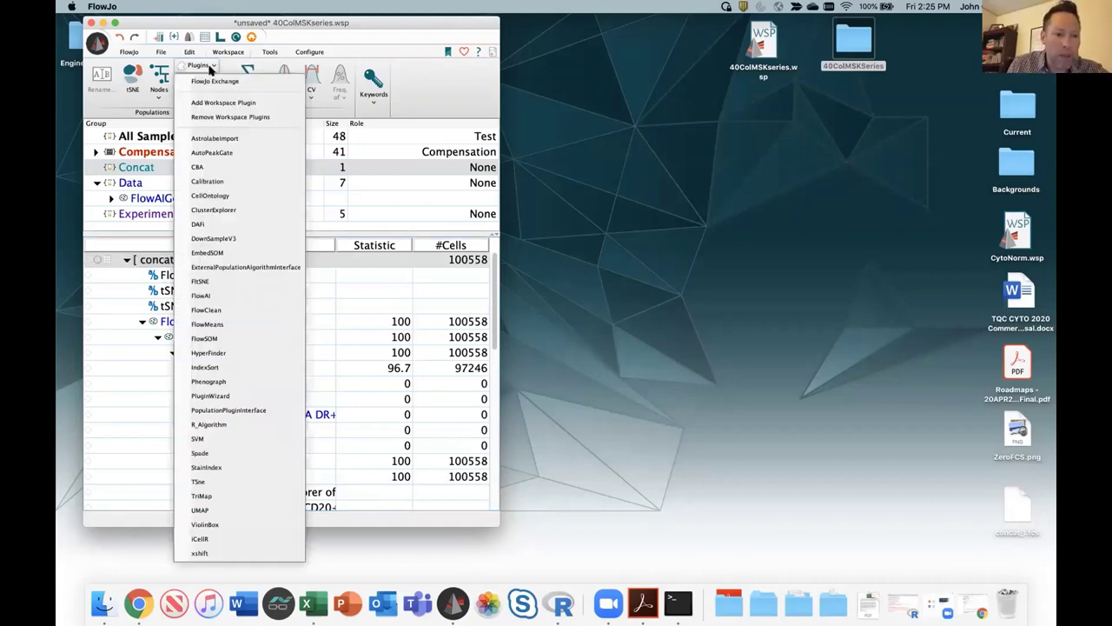
# - Launch PluginWizard and follow 'What's New on FlowJo Exchange' to download EmbedSOM_v1.1.zip
pyautogui.click(212, 396)
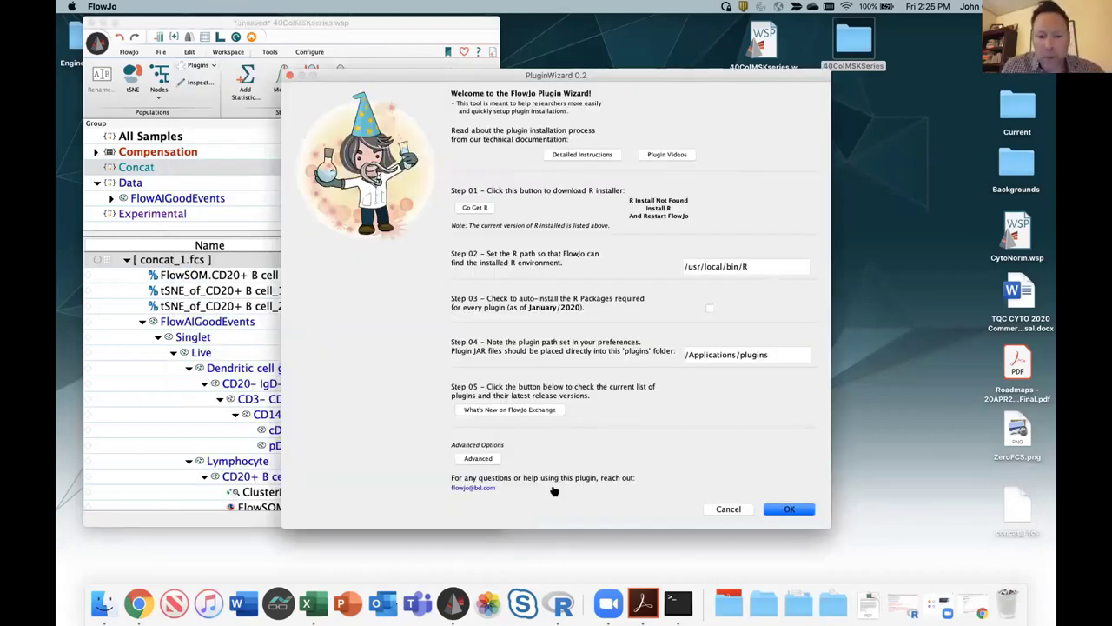
pyautogui.click(509, 411)
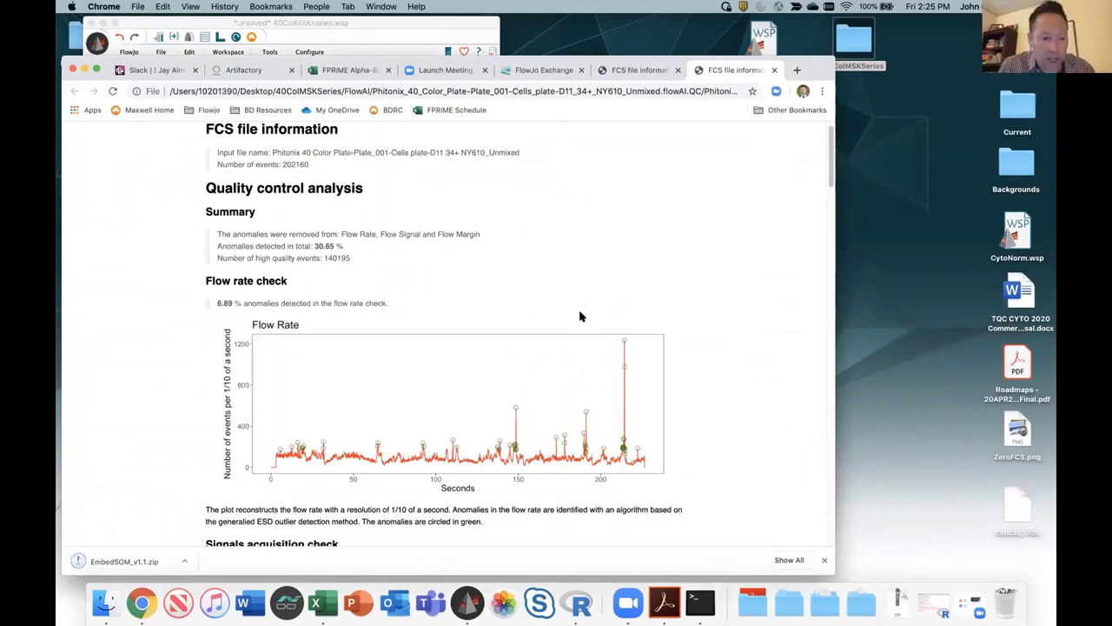
# - Unzip EmbedSOM_v1.1.zip and select EmbedSOM_v1.1.jar in the EmbedSOM_v1.1 folder
pyautogui.click(98, 561)
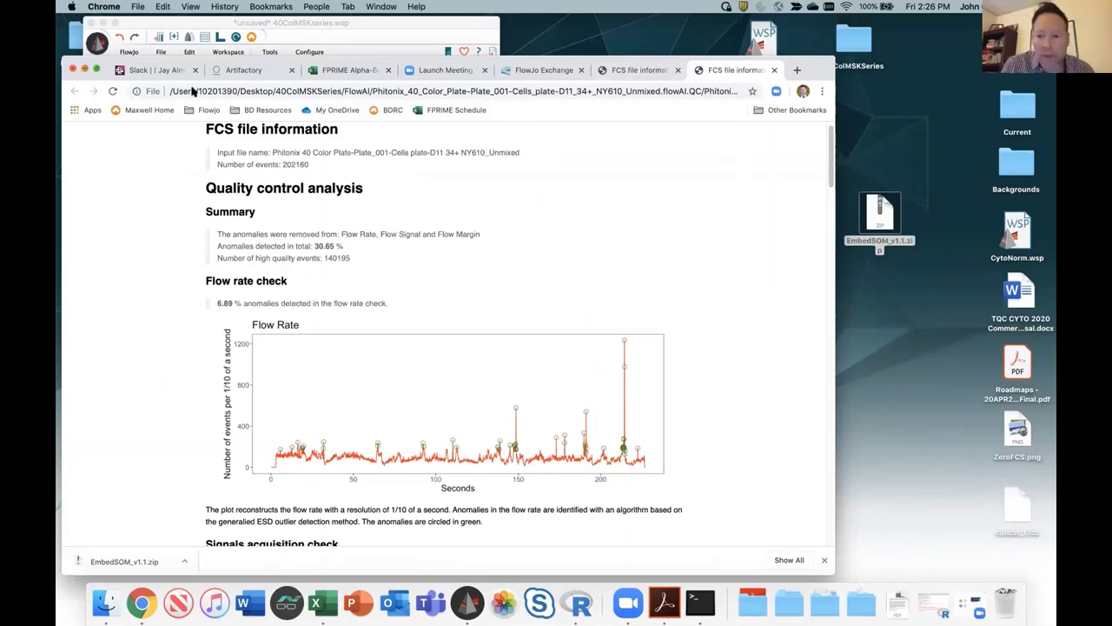
pyautogui.click(85, 67)
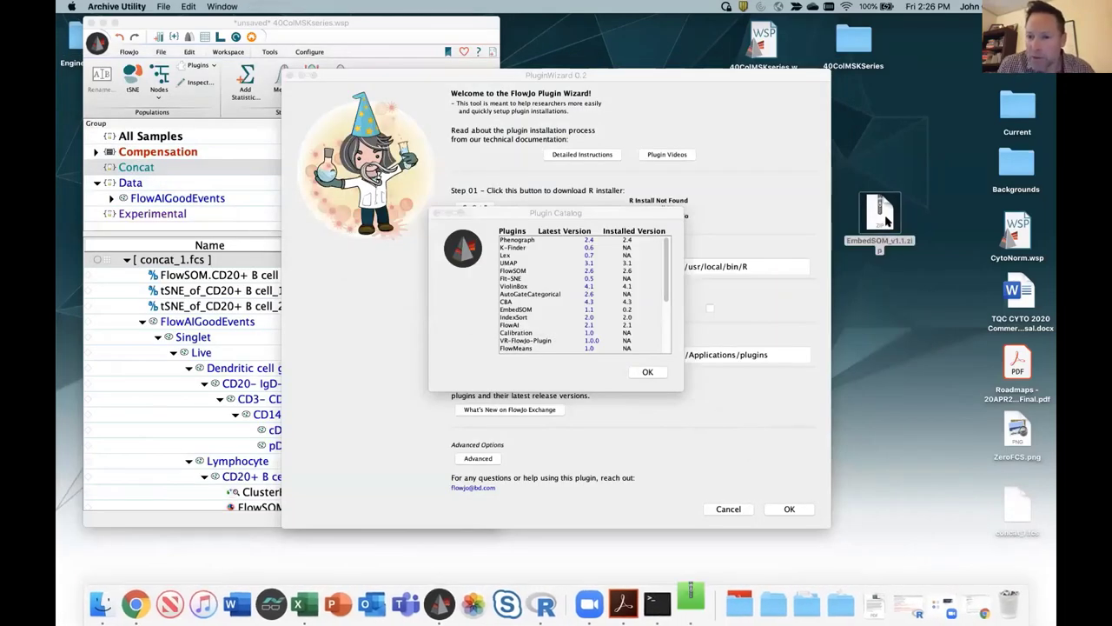
pyautogui.doubleClick(901, 146)
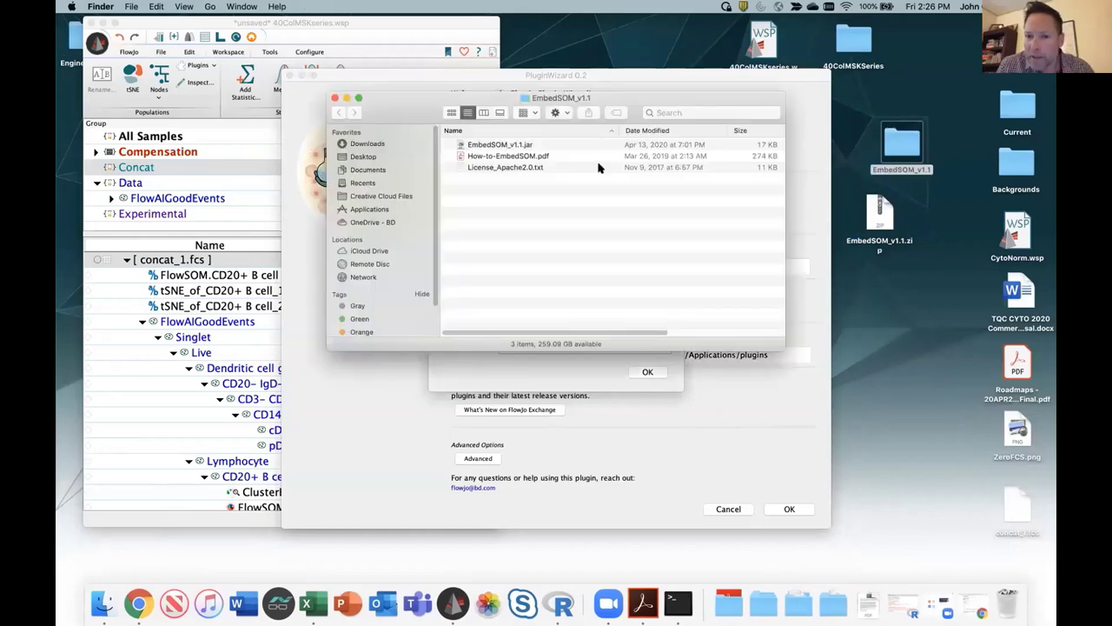
pyautogui.click(511, 145)
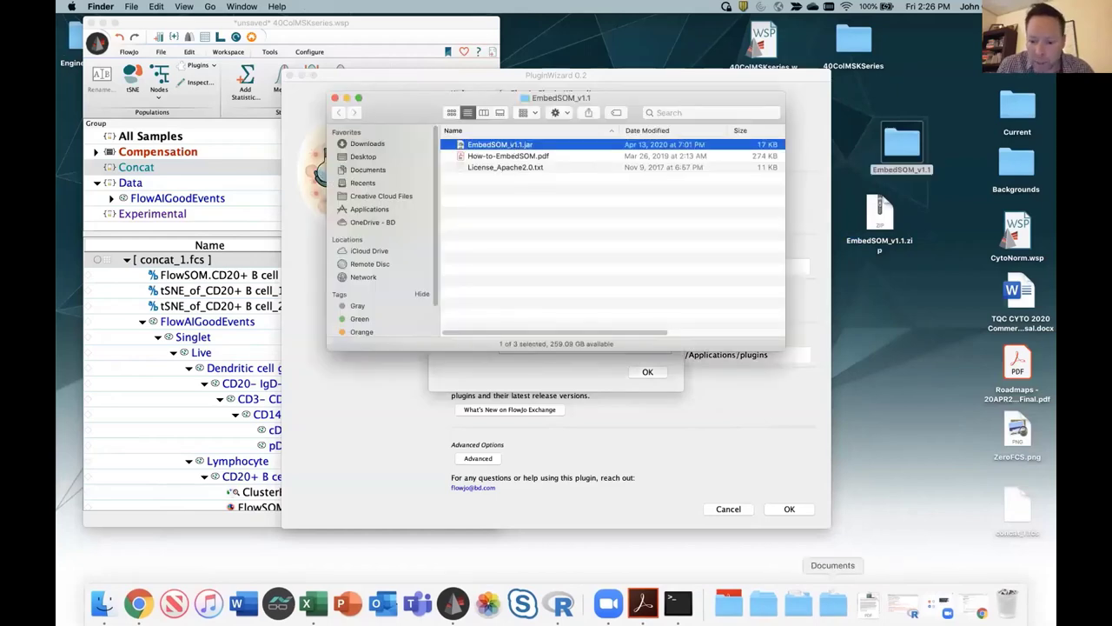
# - Open the Applications plugins folder in its own Finder window
pyautogui.click(738, 611)
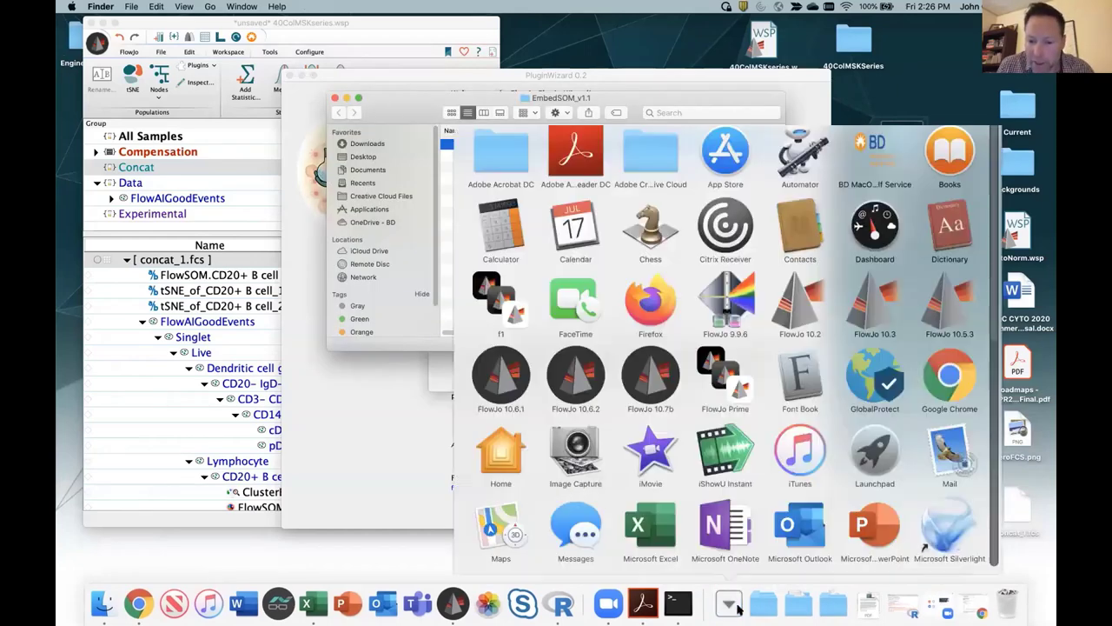
pyautogui.scroll(-5, 561, 468)
pyautogui.scroll(-1, 561, 468)
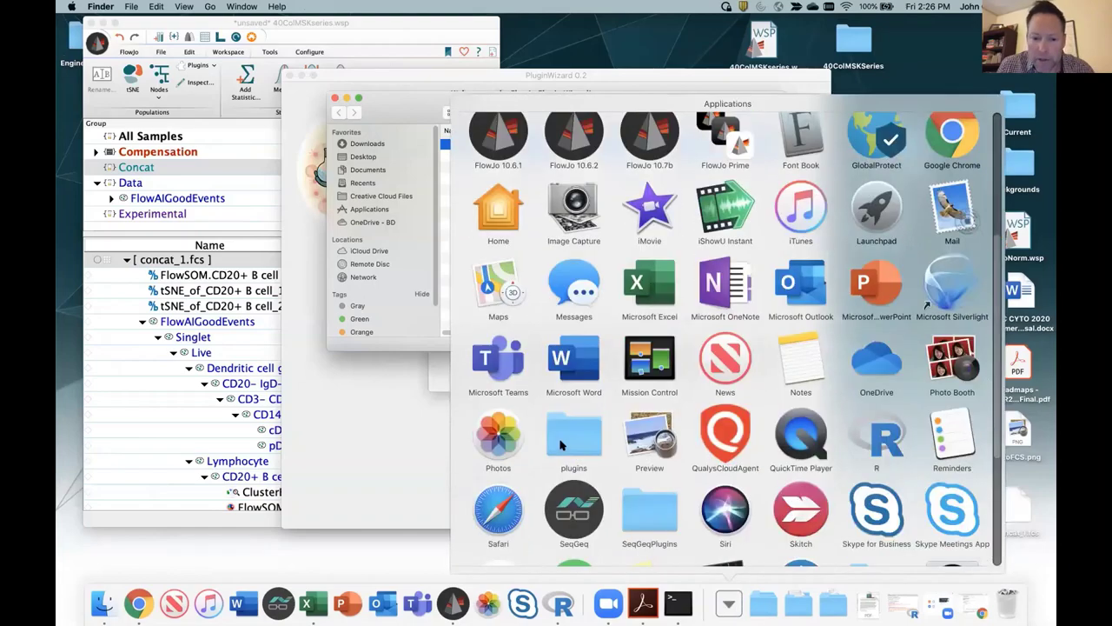
pyautogui.click(566, 441)
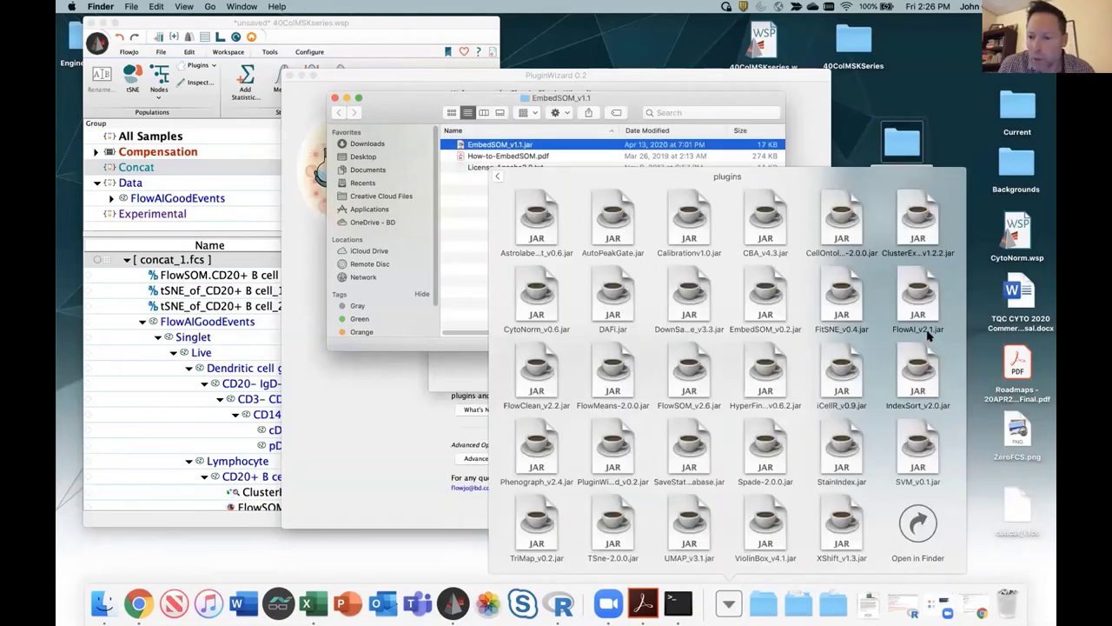
pyautogui.click(212, 334)
pyautogui.click(729, 599)
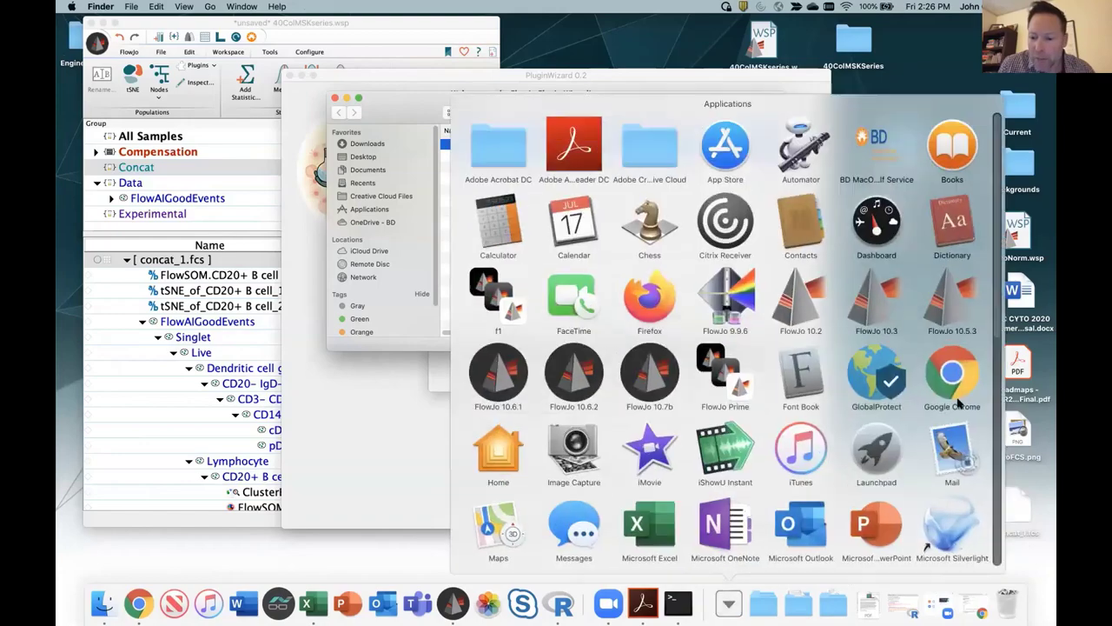
pyautogui.scroll(-1, 1008, 556)
pyautogui.scroll(-10, 1008, 560)
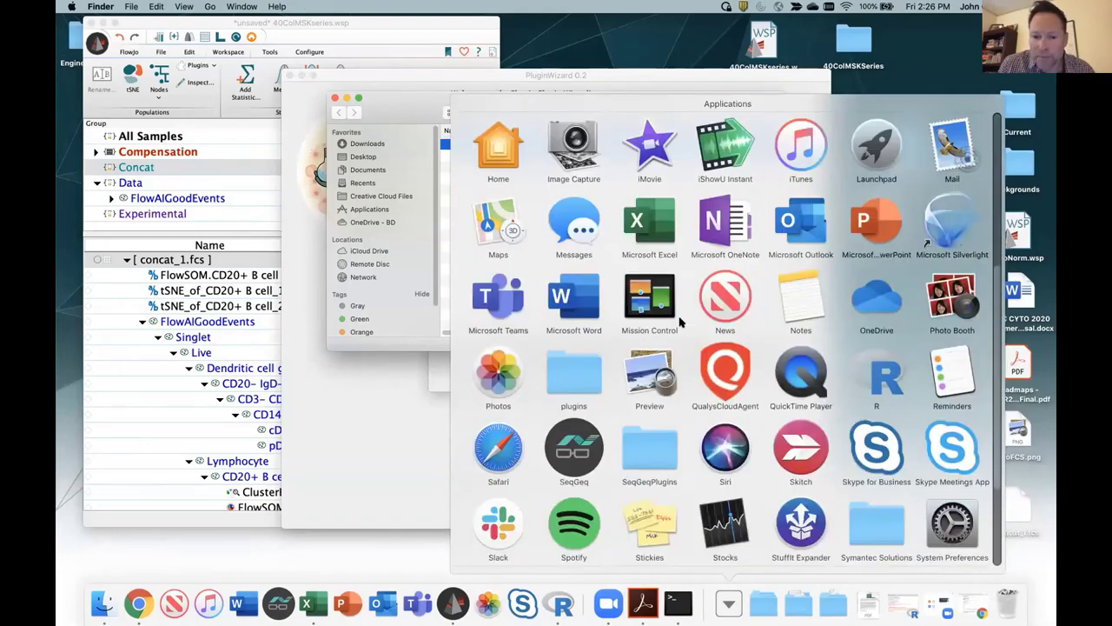
pyautogui.click(573, 217)
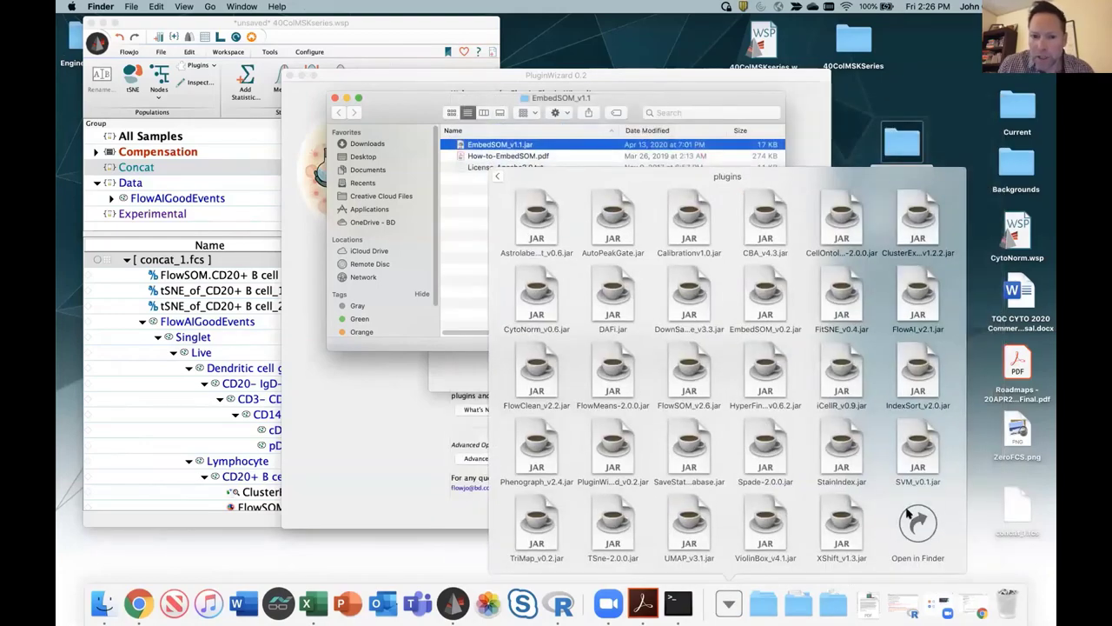
pyautogui.click(904, 511)
# - Move EmbedSOM_v1.1.jar into the plugins folder beside EmbedSOM_v0.2.jar and close that window
pyautogui.moveTo(472, 143); pyautogui.dragTo(708, 194)
pyautogui.moveTo(539, 26); pyautogui.dragTo(518, 148)
pyautogui.press('super+w')
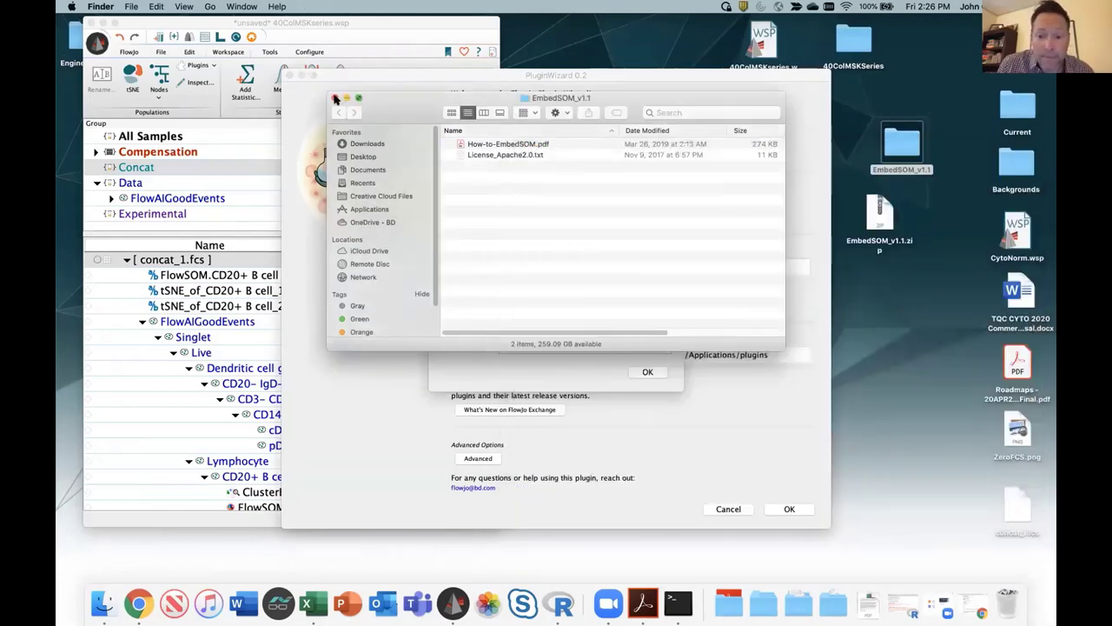
# - Close the EmbedSOM_v1.1 folder window, the Plugin Catalog, and the Plugin Wizard
pyautogui.click(335, 97)
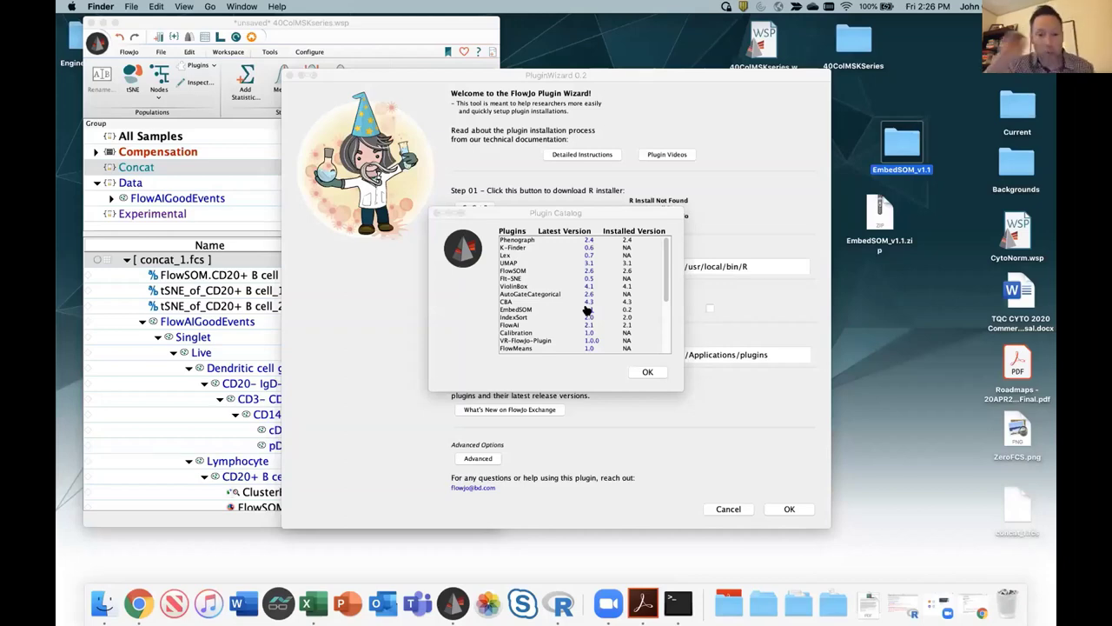
pyautogui.click(437, 212)
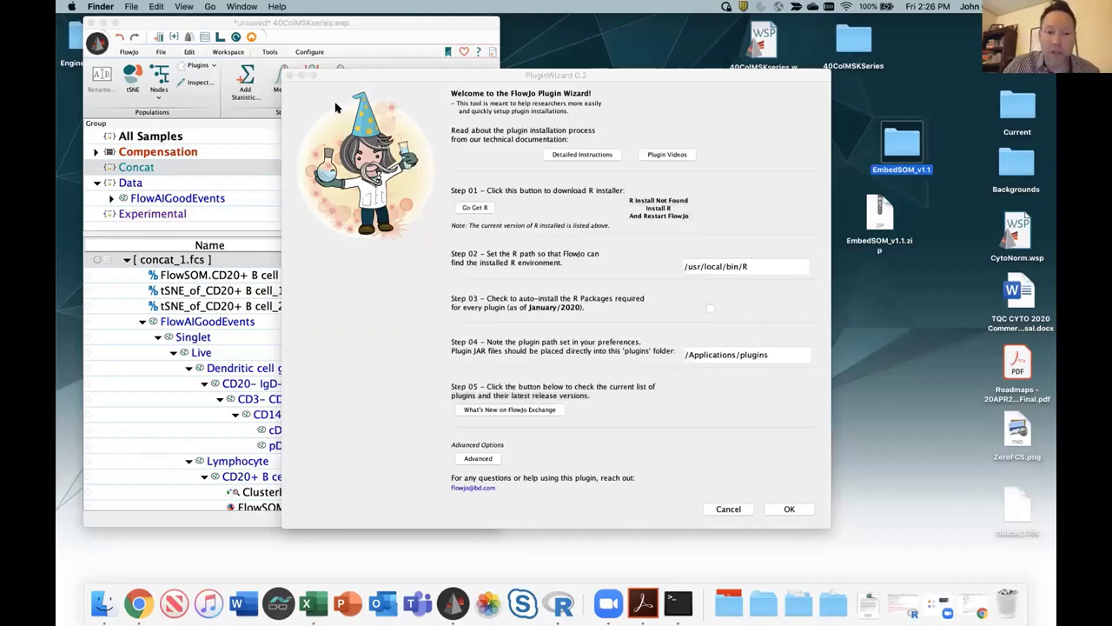
pyautogui.click(290, 76)
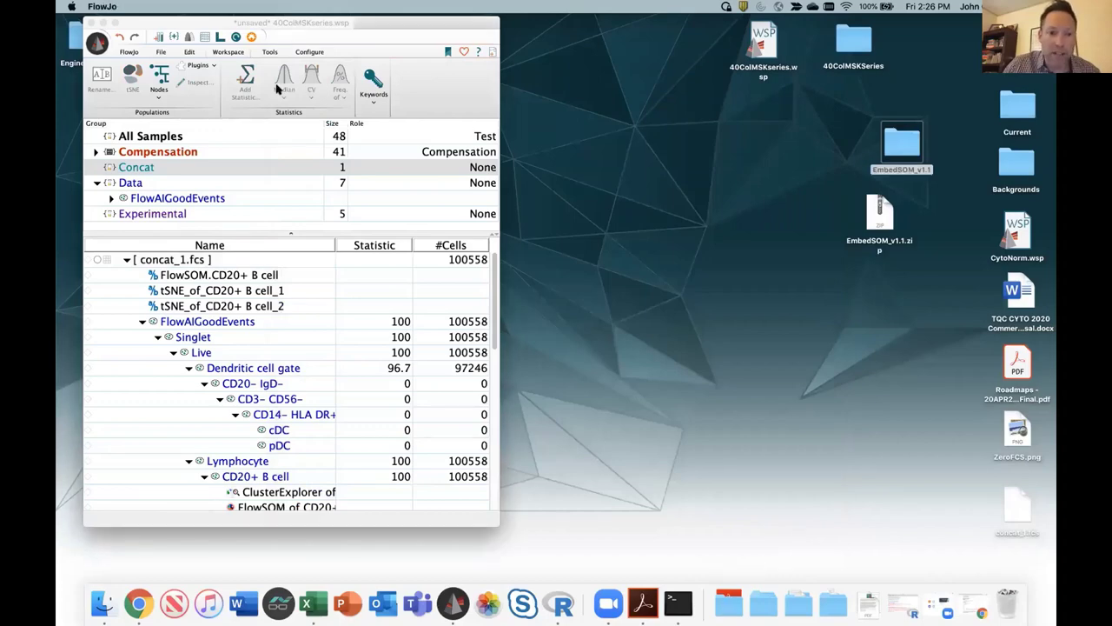
# - In Preferences > Diagnostics, enable Scan for plugins with folder /Applications/plugins, then close
pyautogui.moveTo(456, 42); pyautogui.dragTo(437, 105)
pyautogui.click(447, 114)
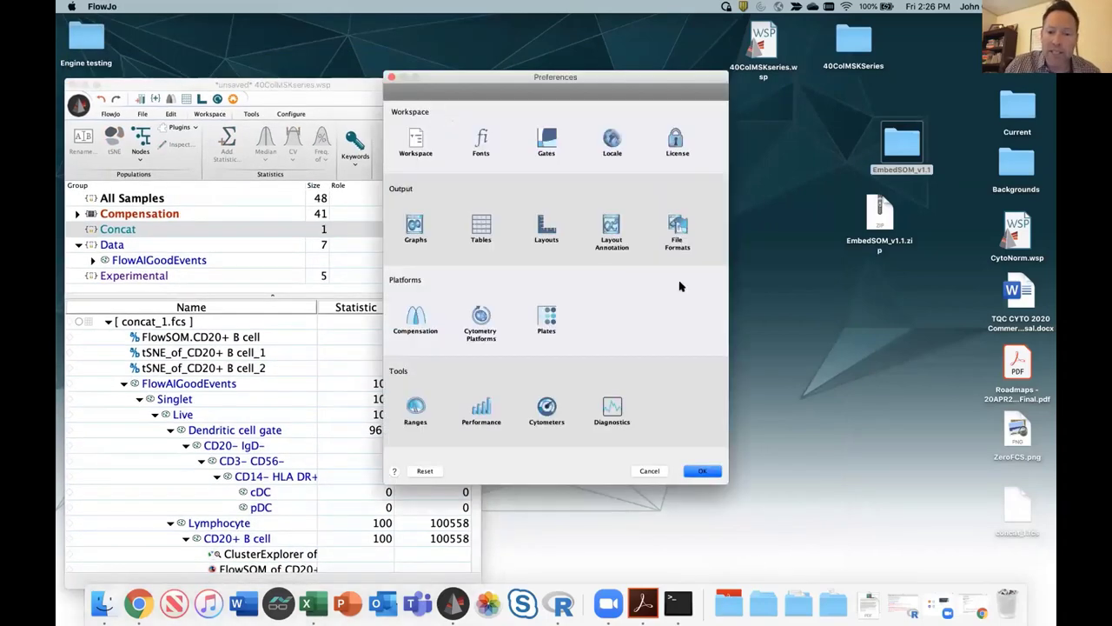
pyautogui.click(616, 412)
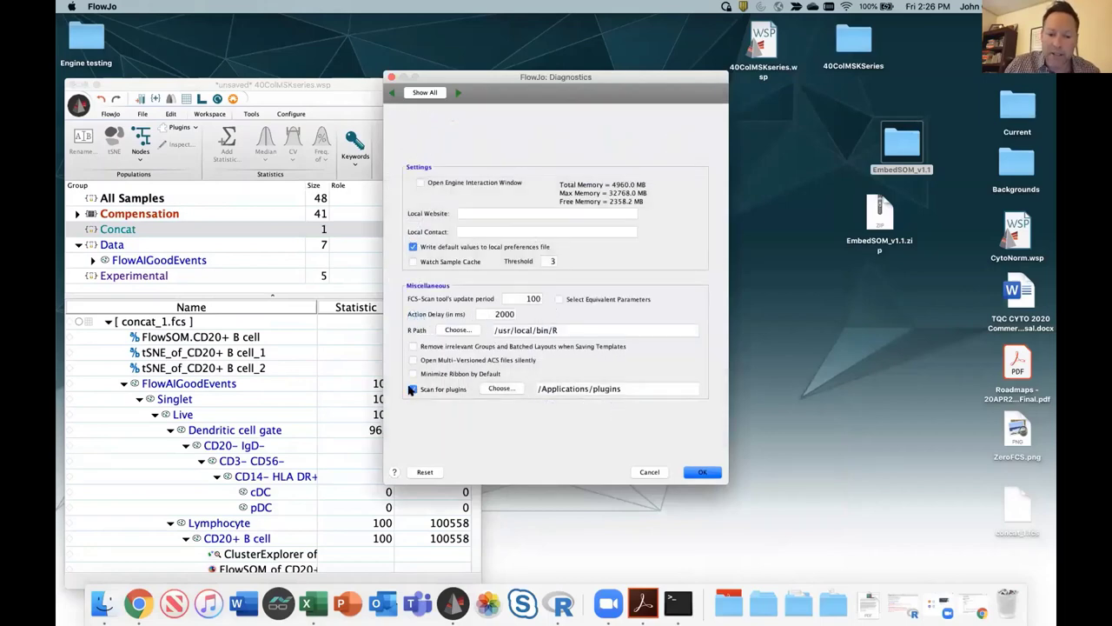
pyautogui.click(414, 390)
pyautogui.moveTo(638, 391); pyautogui.dragTo(533, 394)
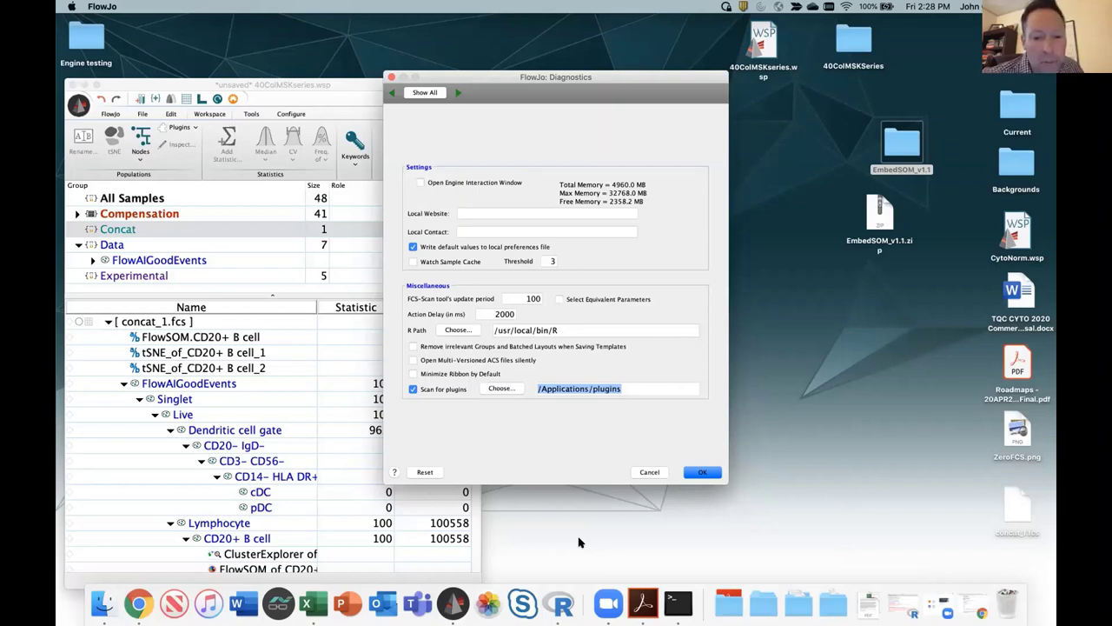
pyautogui.click(391, 77)
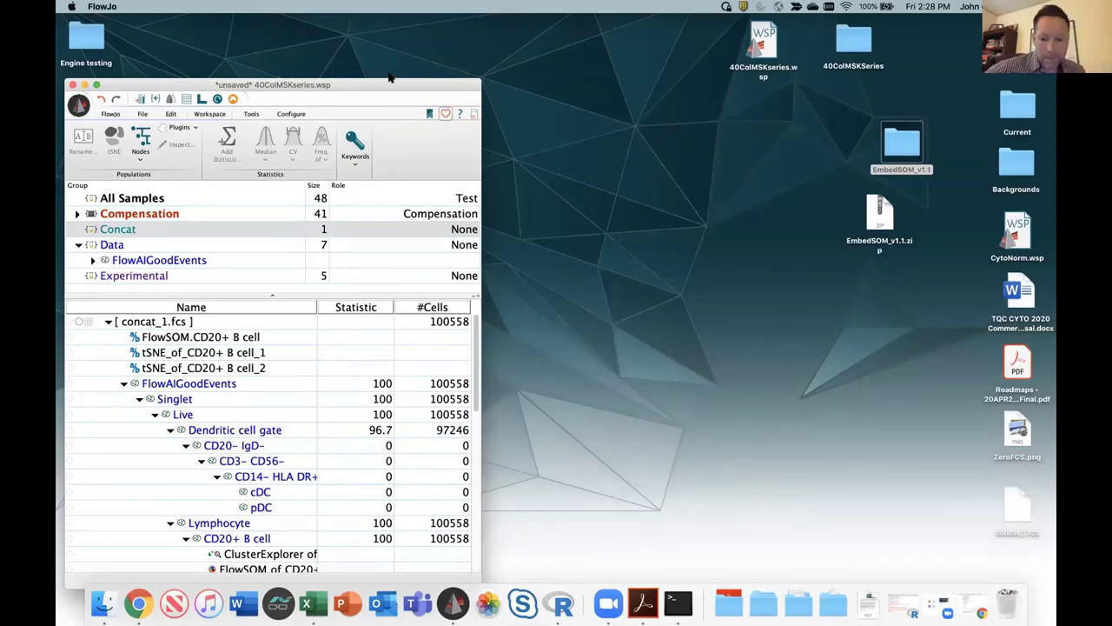
# - Bring Chrome back to the front, showing the FlowAI quality control report
pyautogui.moveTo(329, 85); pyautogui.dragTo(339, 59)
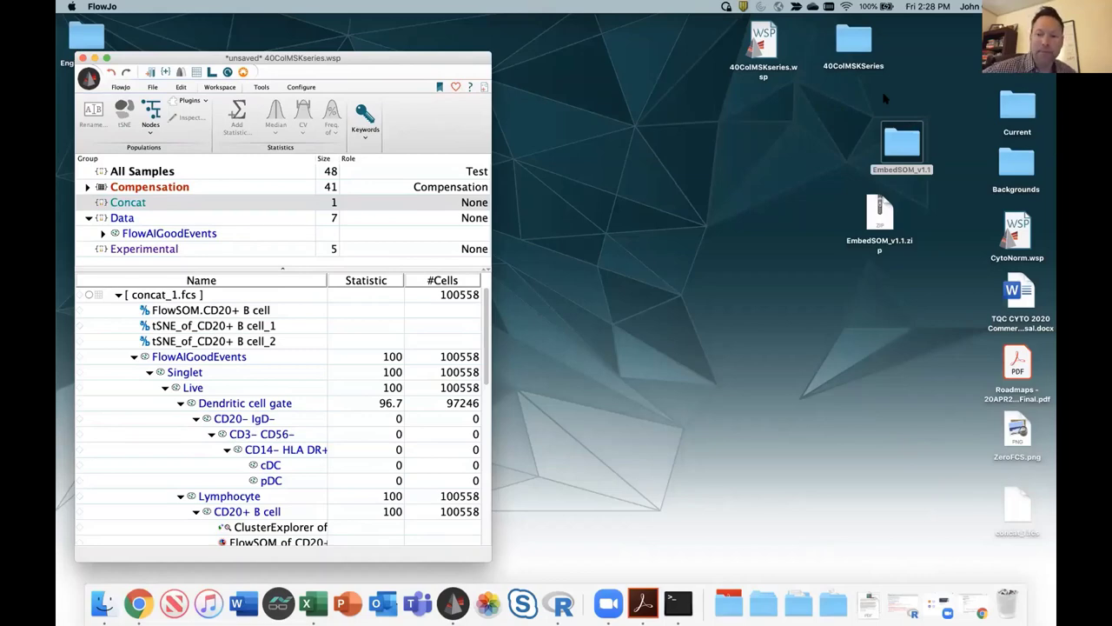
pyautogui.click(139, 603)
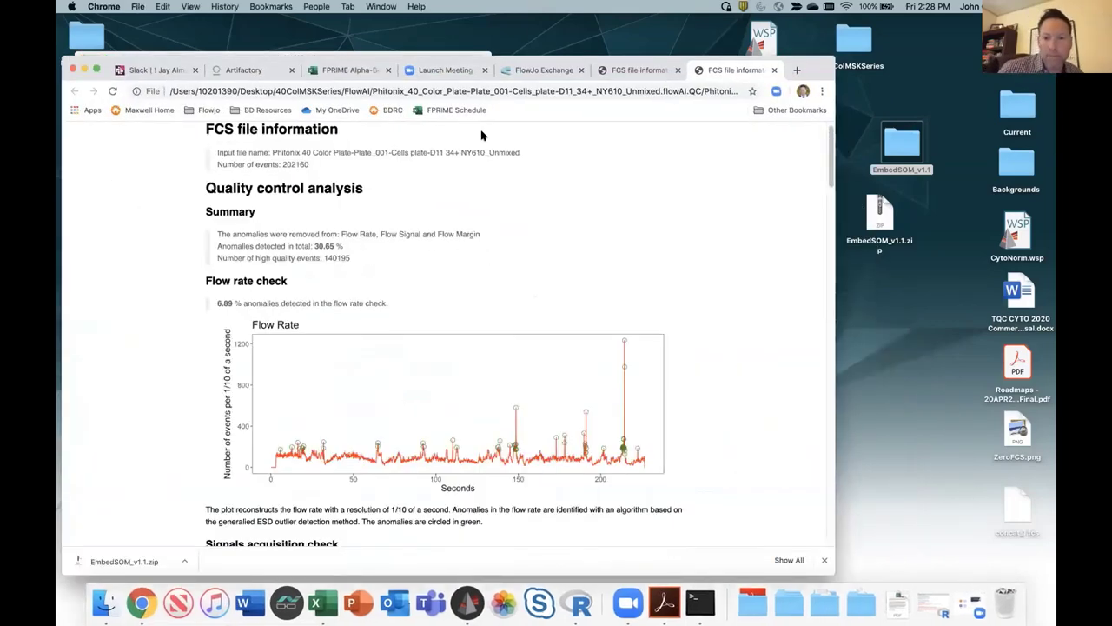
# - On the FlowJo Exchange tab, go to Learn > Webinars and dismiss the downloads bar
pyautogui.click(526, 73)
pyautogui.scroll(3, 577, 172)
pyautogui.moveTo(591, 155)
pyautogui.click(588, 189)
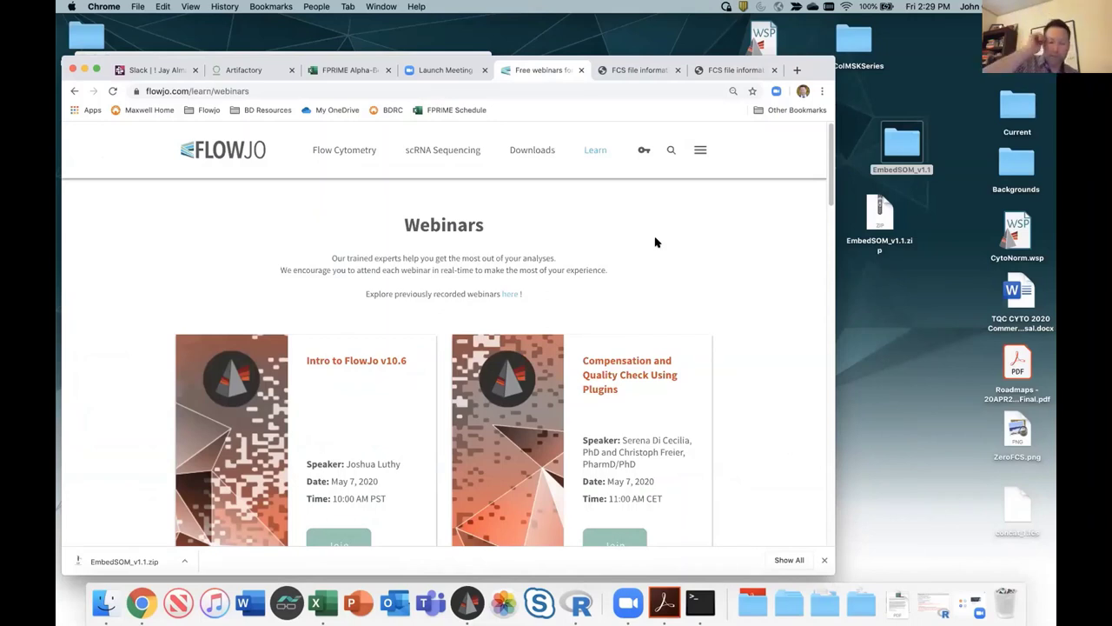
pyautogui.click(825, 562)
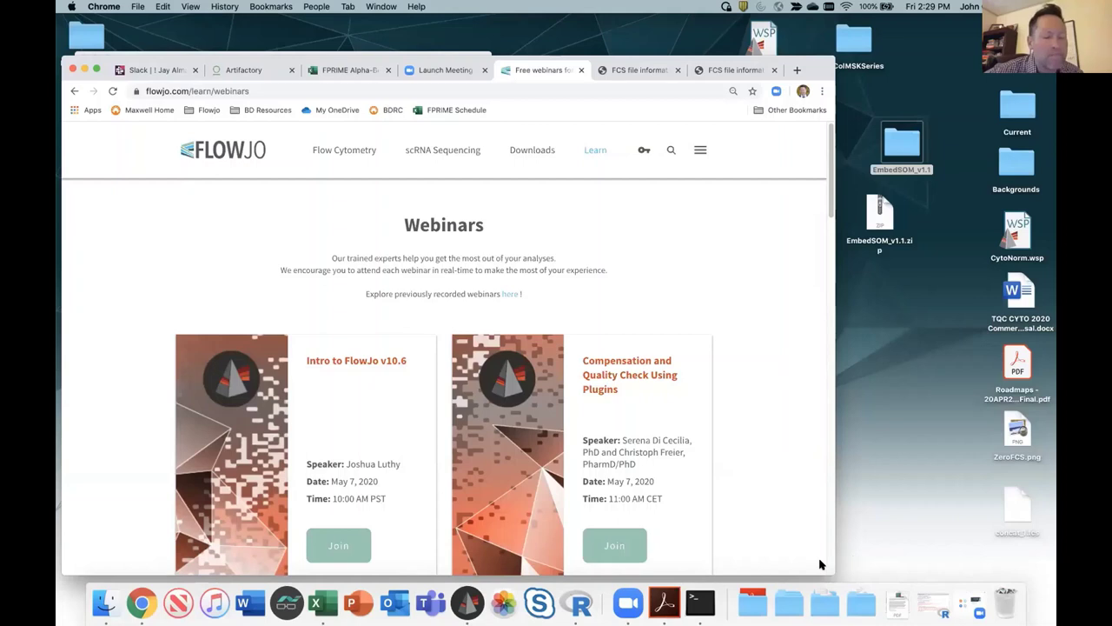
# - Reload the Webinars page and follow the 'here' link to browse the recorded webinars list
pyautogui.moveTo(600, 160)
pyautogui.click(591, 190)
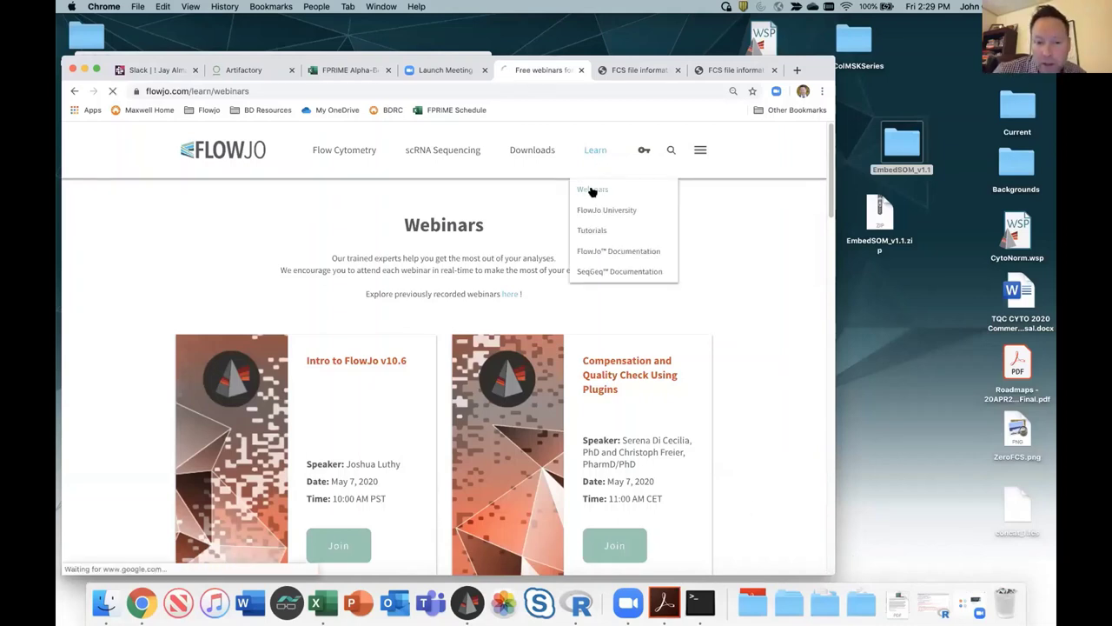
pyautogui.click(509, 296)
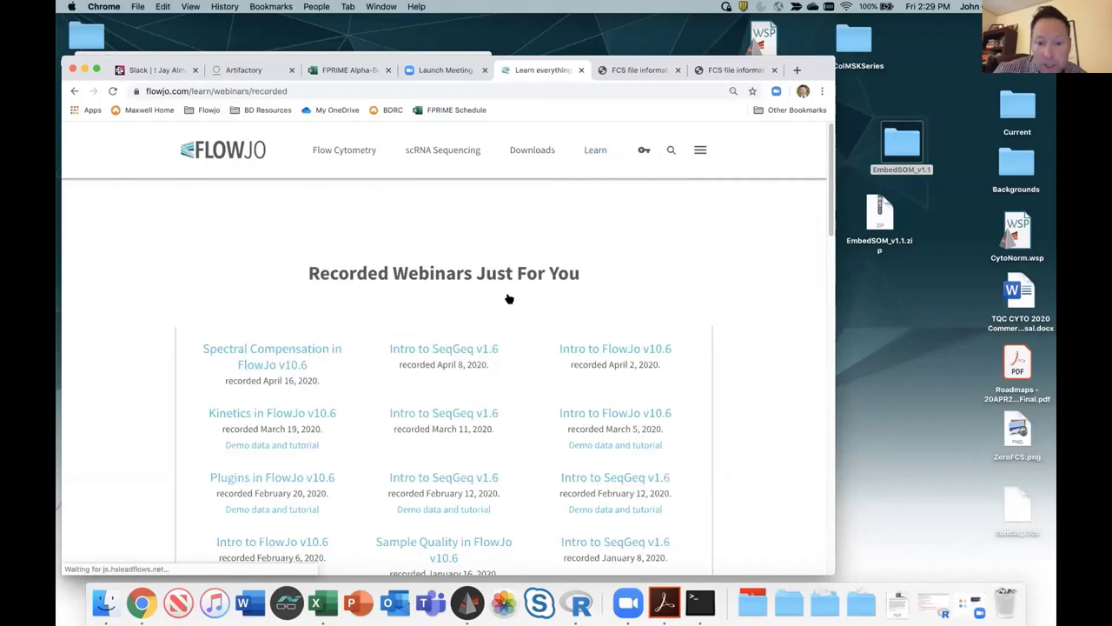
pyautogui.scroll(-1, 509, 297)
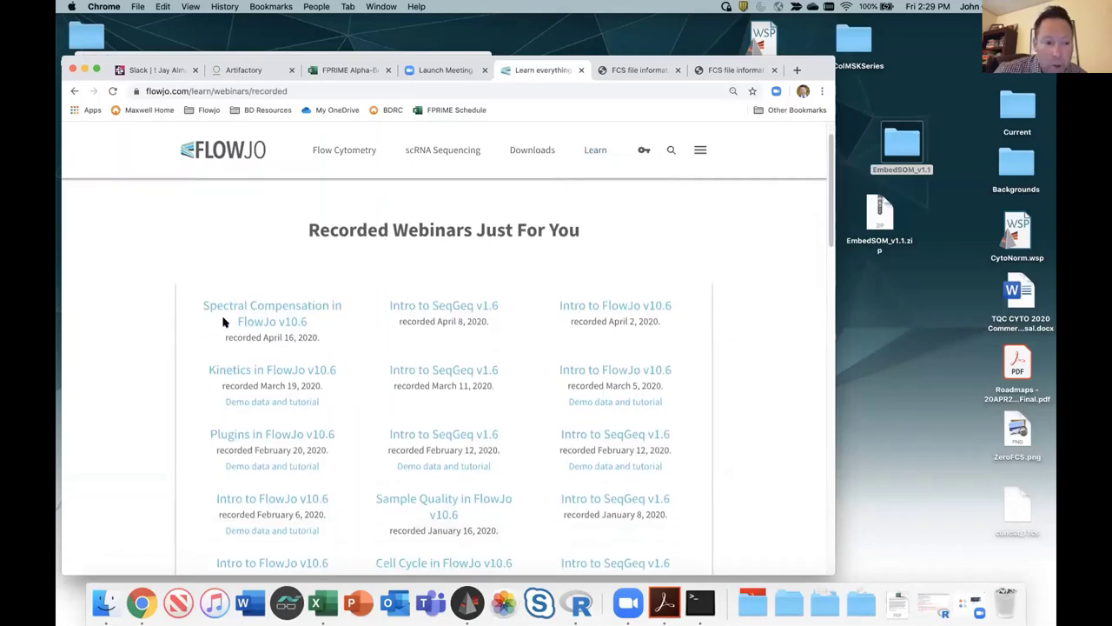
pyautogui.scroll(-1, 487, 339)
pyautogui.scroll(-5, 487, 339)
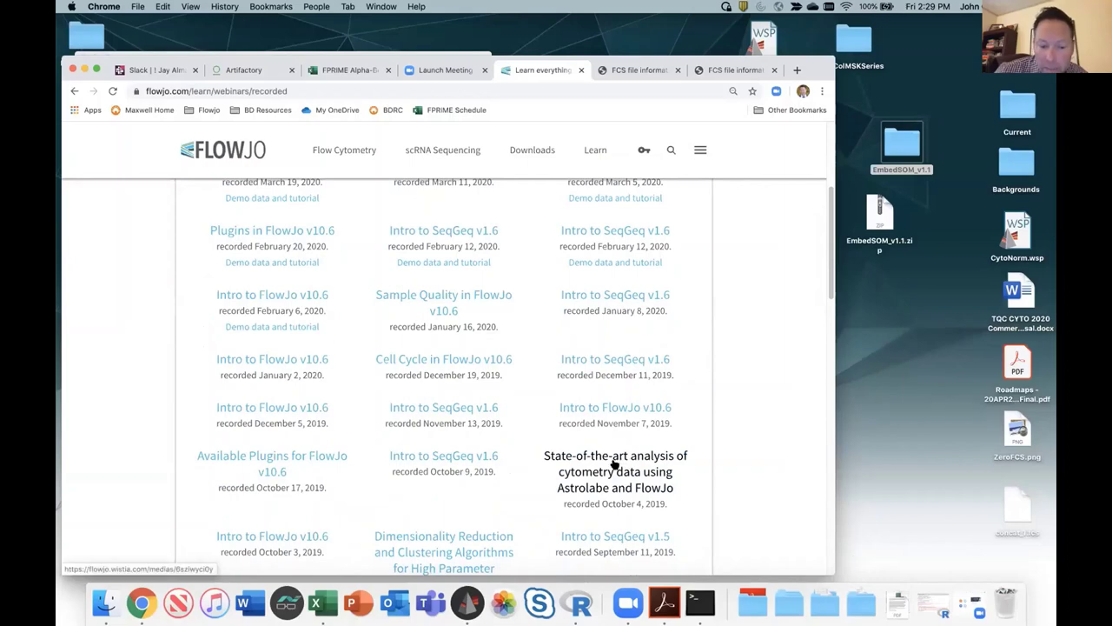
pyautogui.scroll(7, 621, 457)
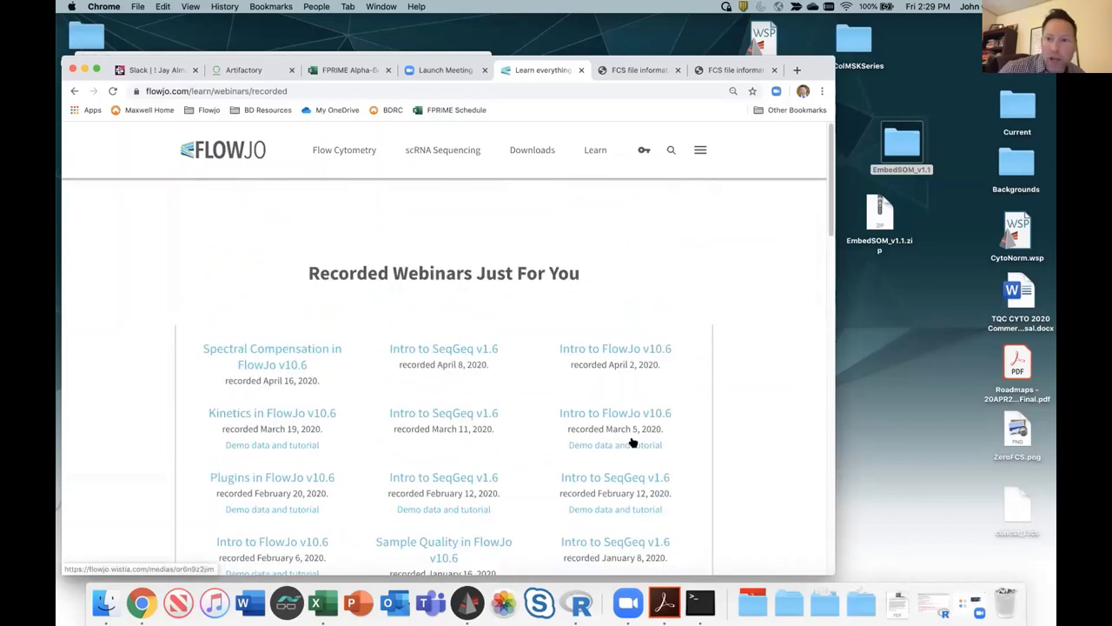